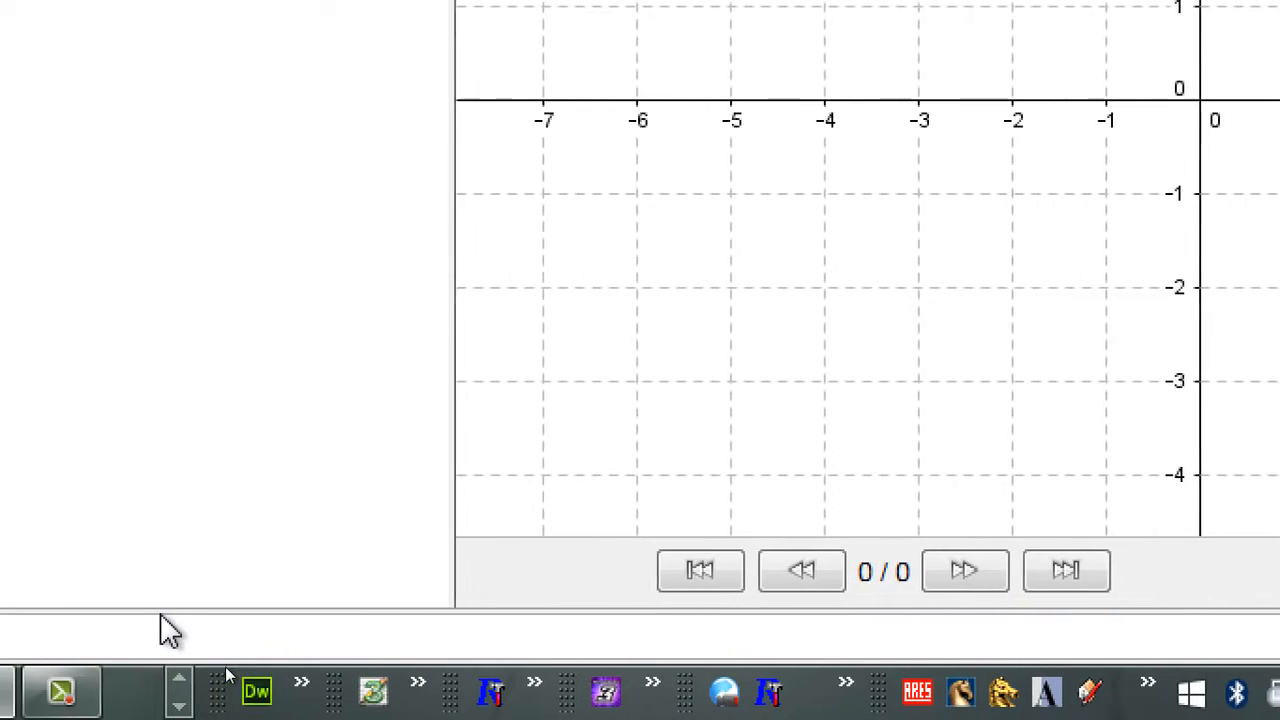
Define the function f(x)=3x+1 and plot it.
click(140, 636)
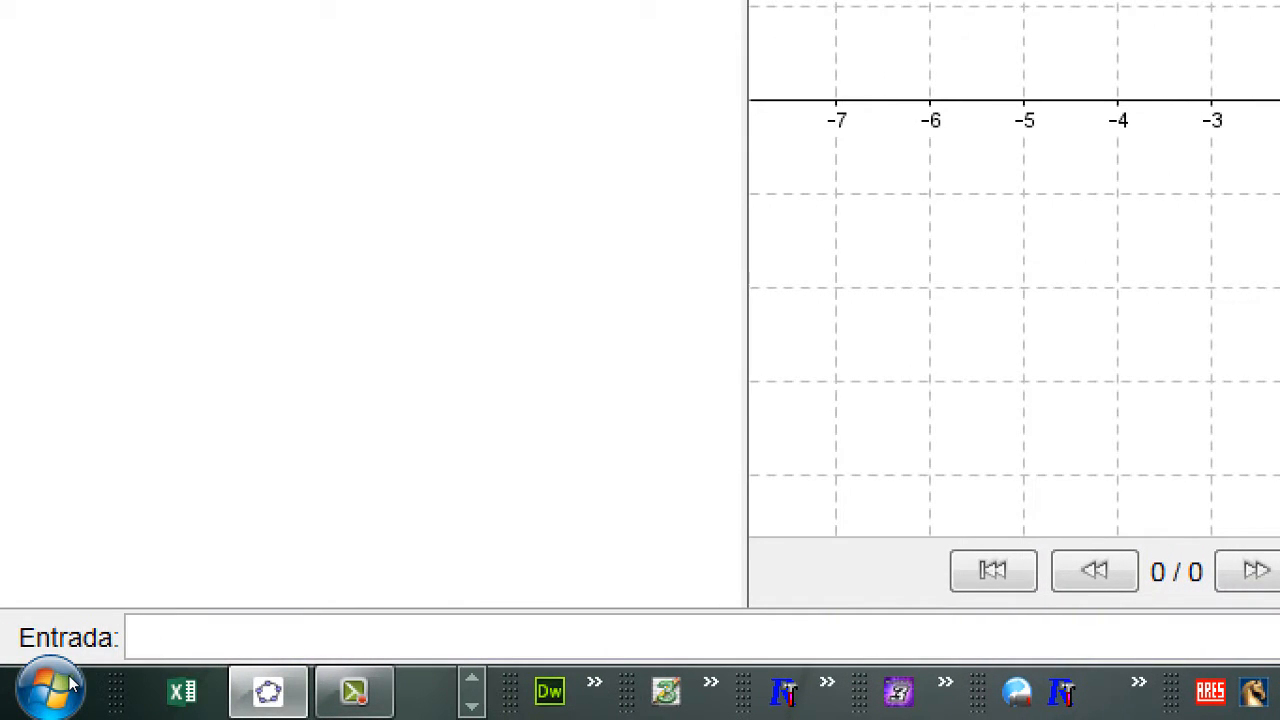
text(f(x))
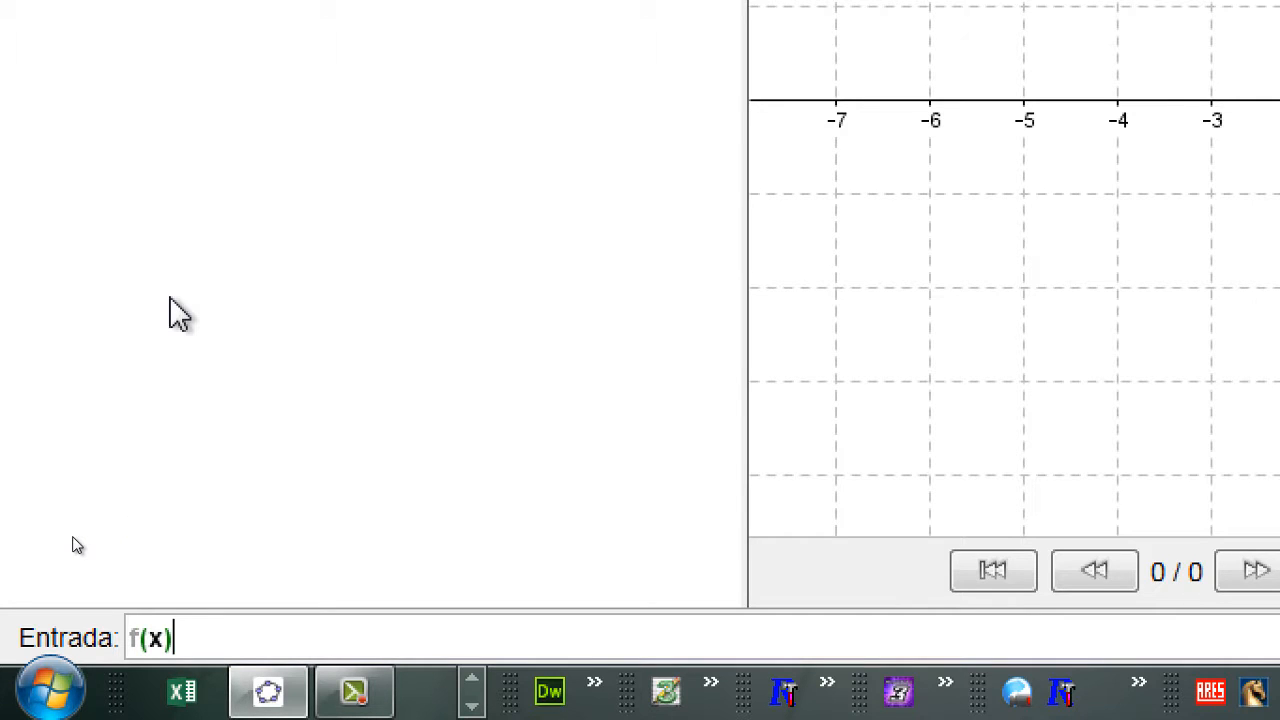
text(=3x)
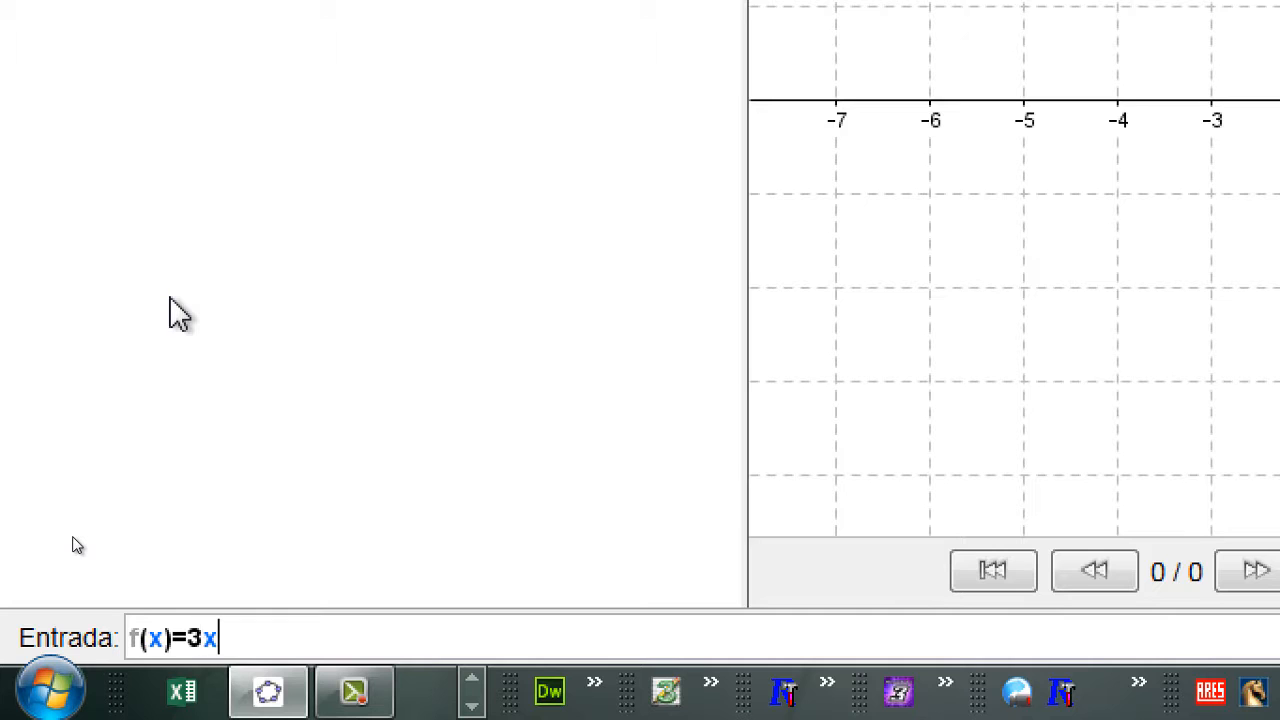
text(+1)
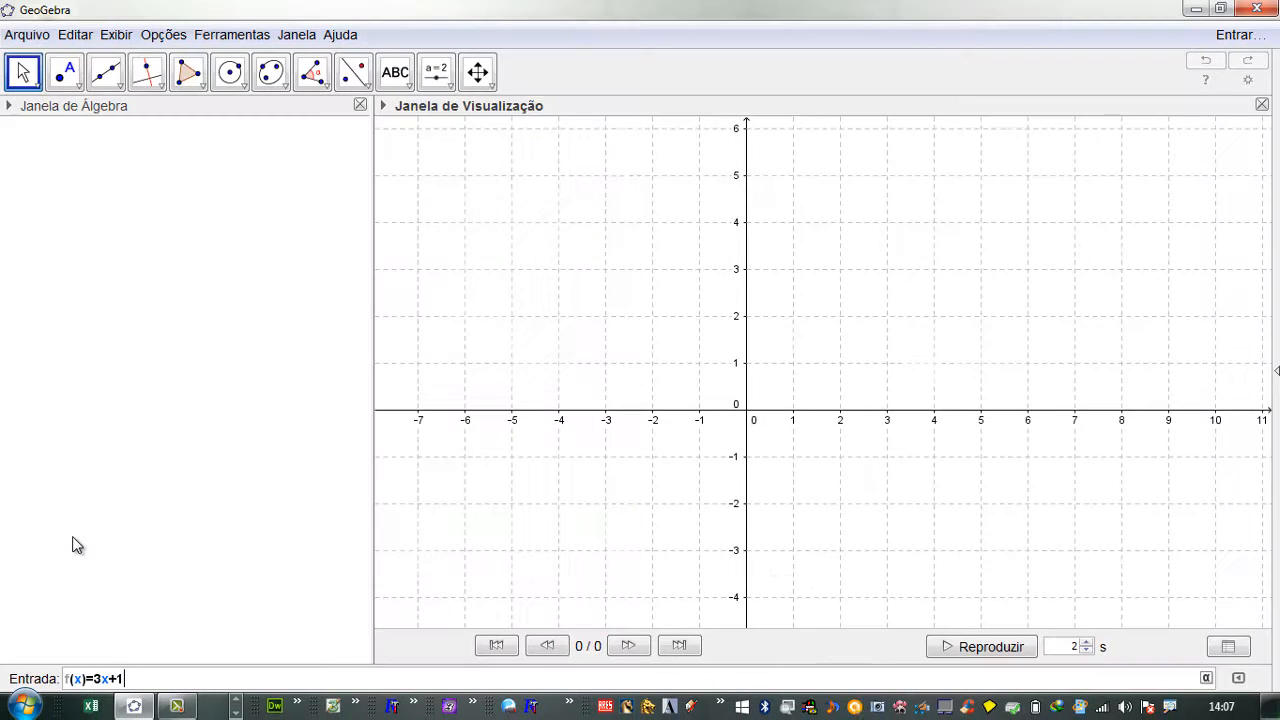
key(Return)
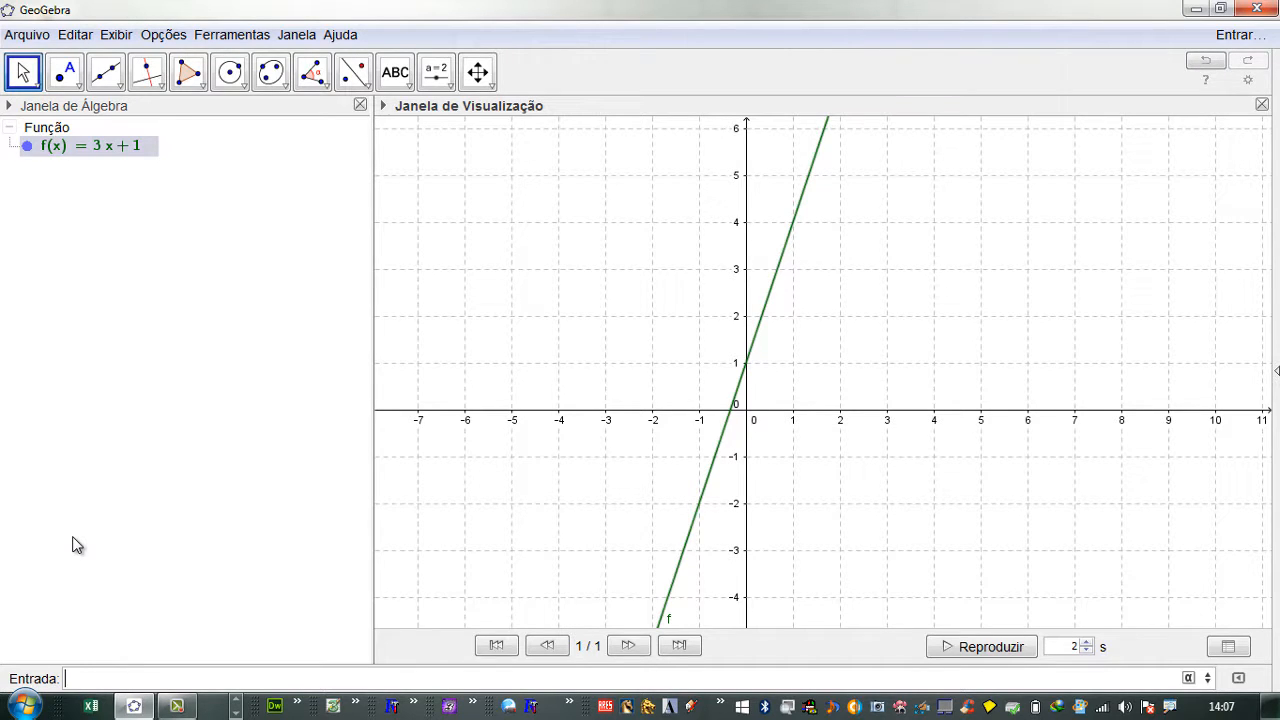
Change the colour of function f to blue and set its line thickness to 3.
right_click(96, 148)
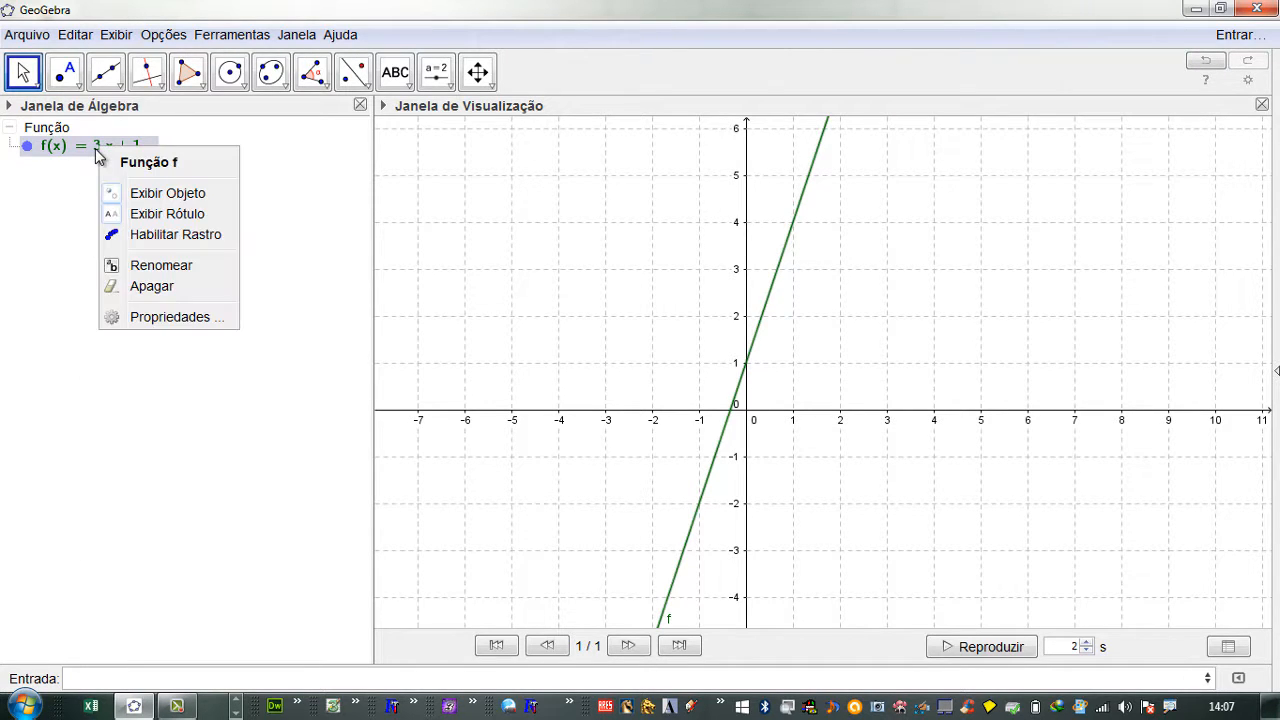
click(145, 318)
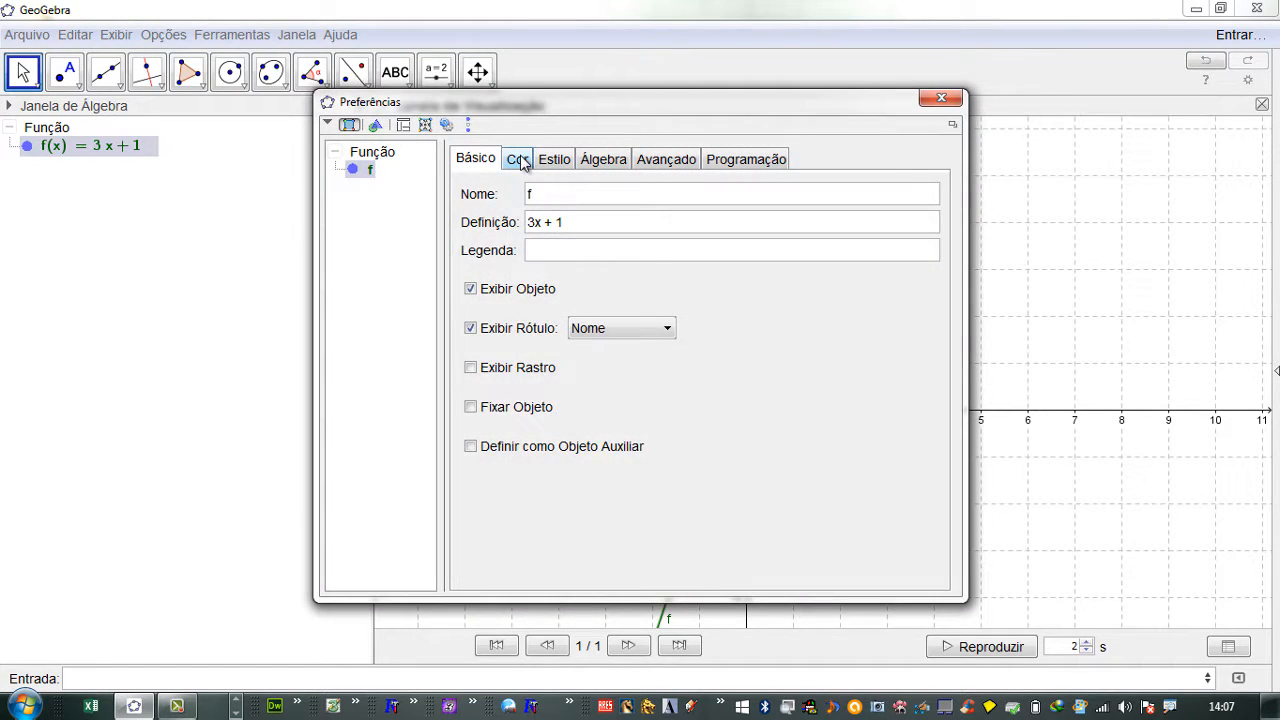
click(517, 159)
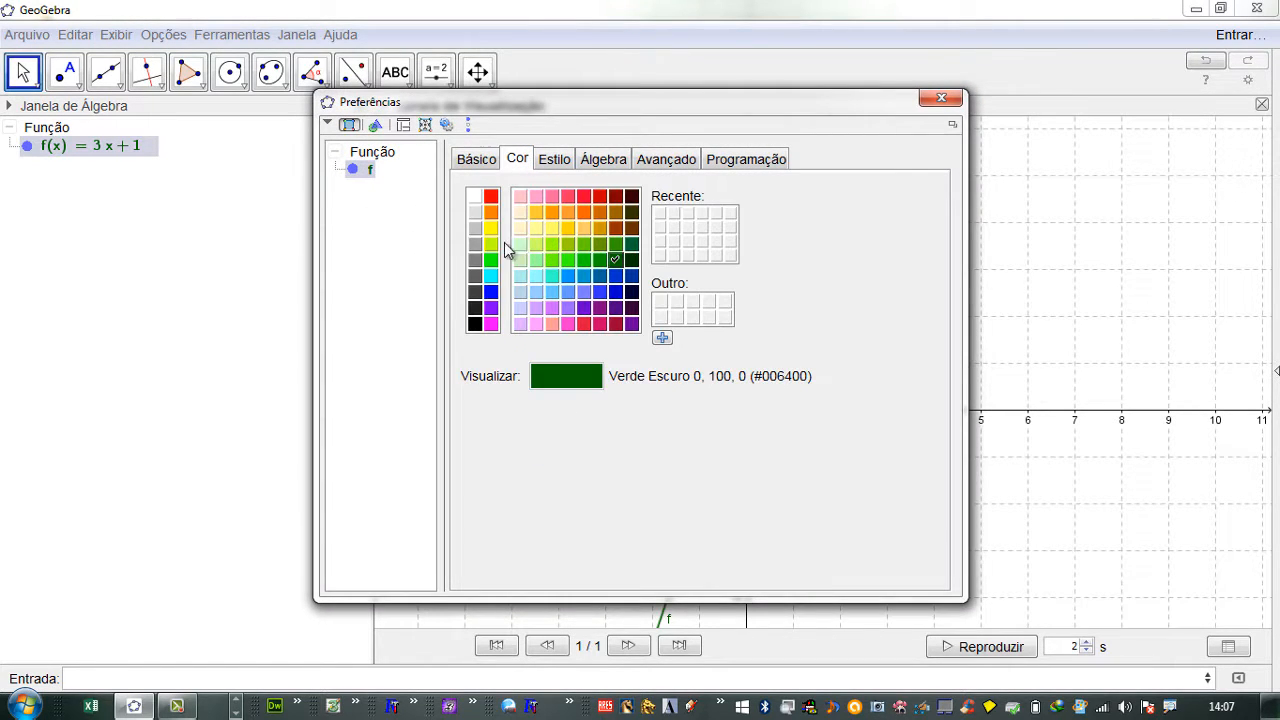
click(489, 290)
click(562, 162)
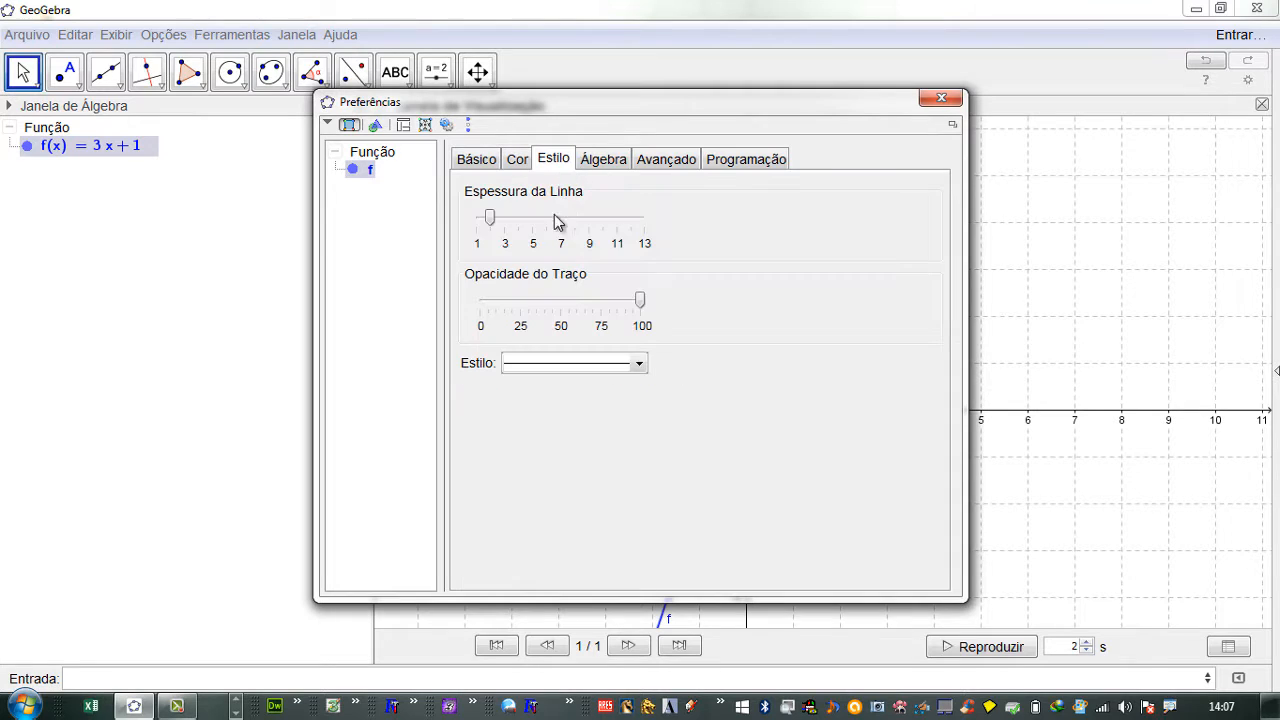
drag(521, 107, 233, 112)
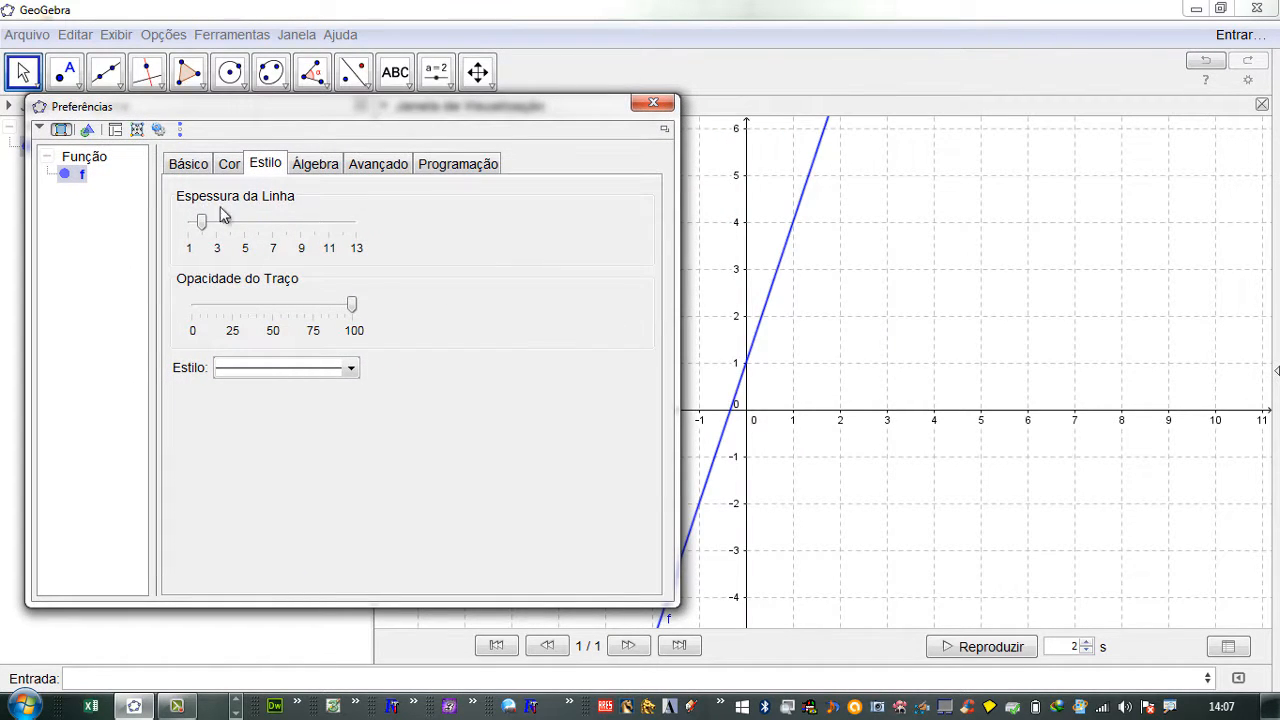
drag(203, 220, 216, 243)
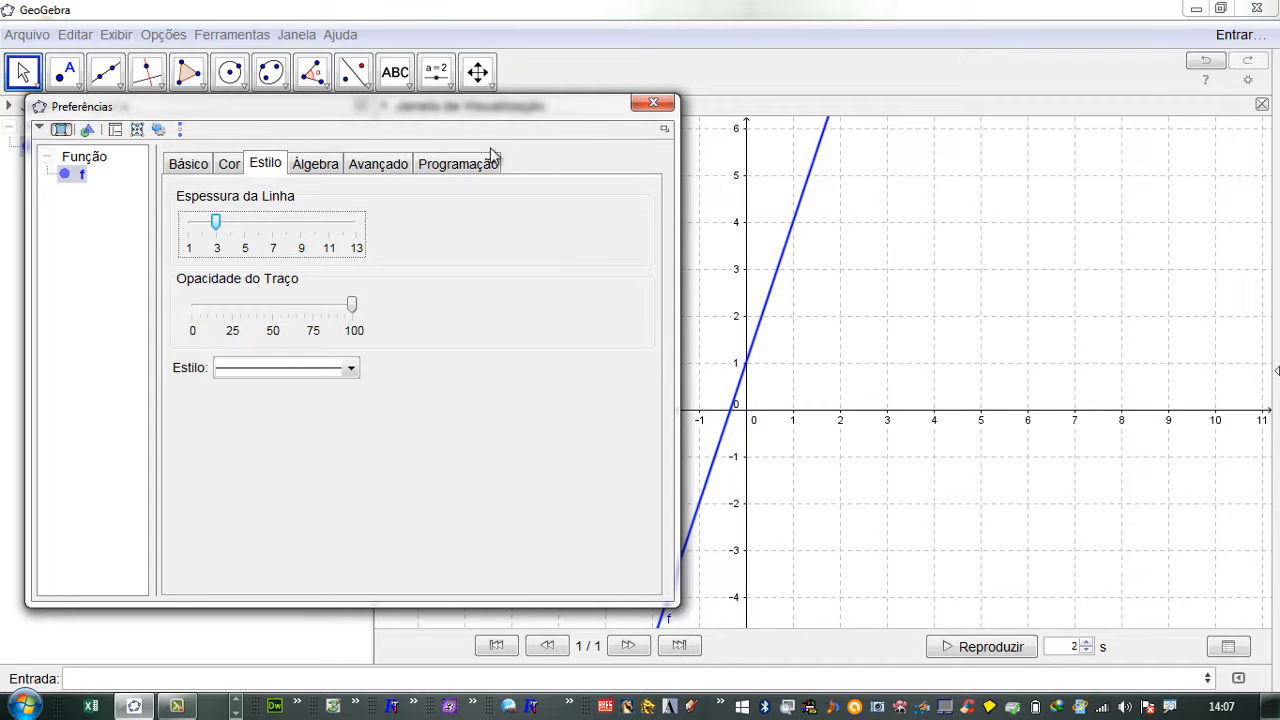
click(653, 102)
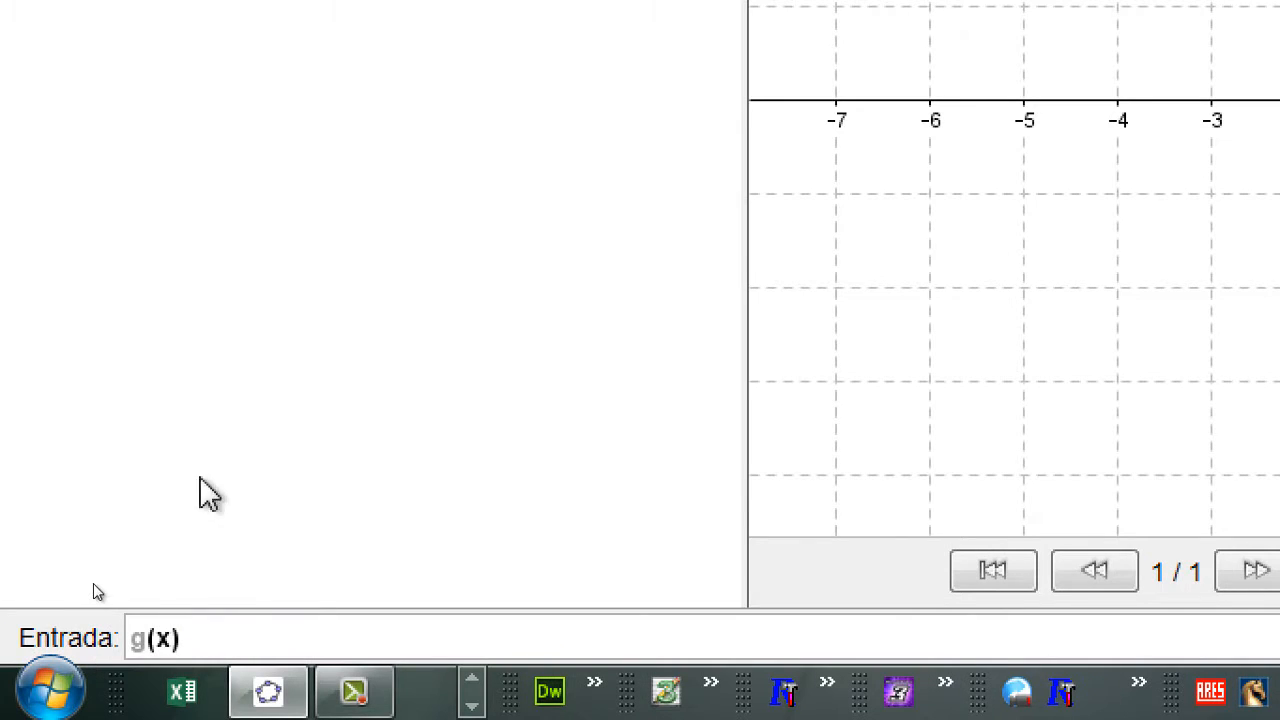
Define a second function g(x)=5-2x and plot it.
text()=)
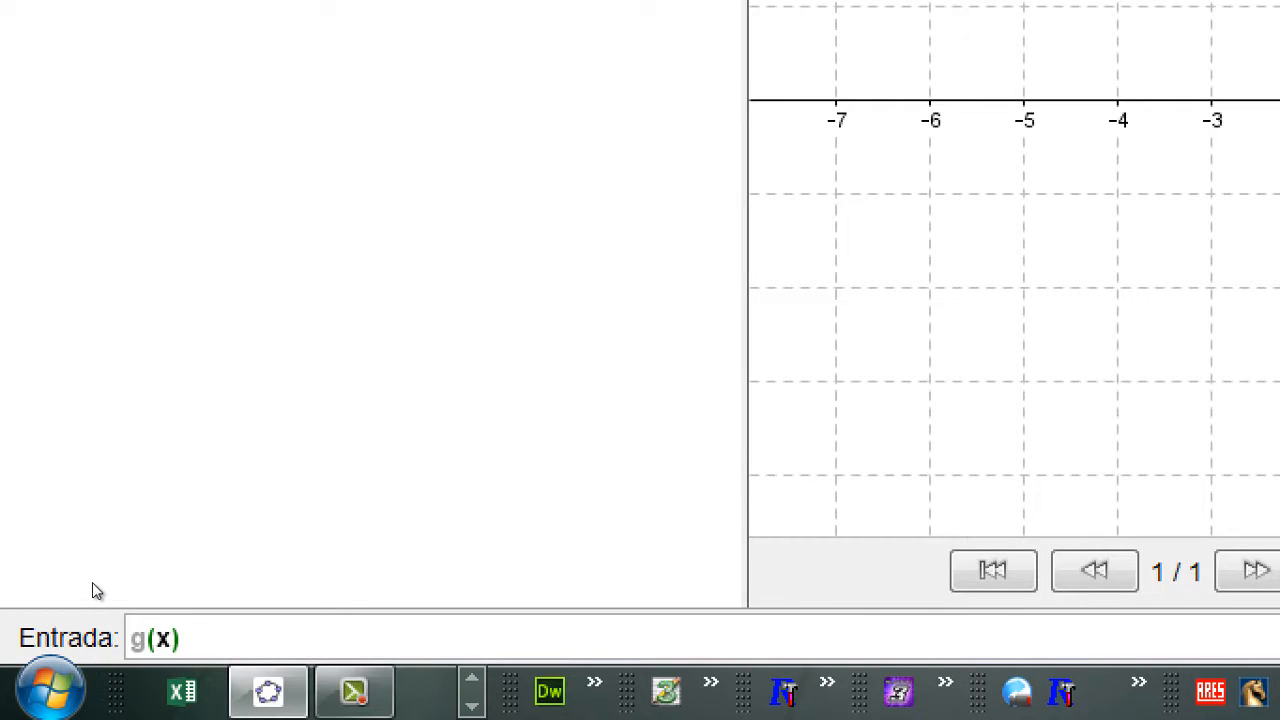
text(5-2)
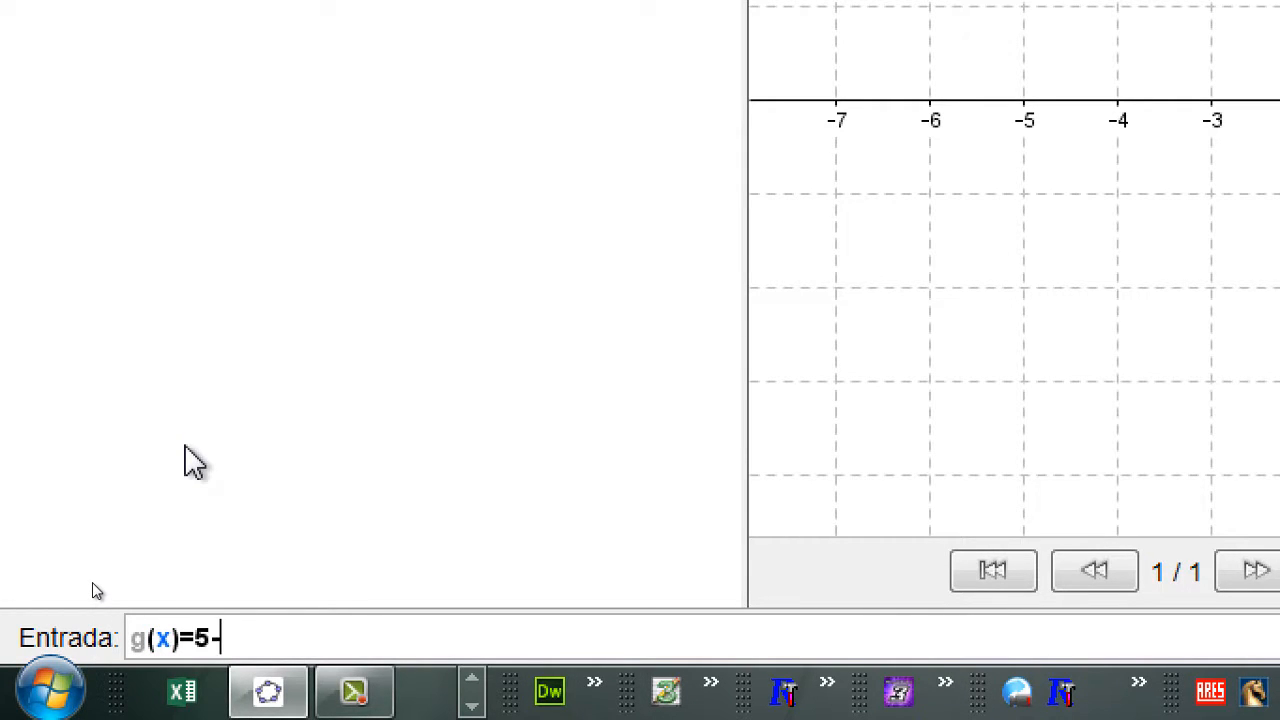
text(x)
key(Return)
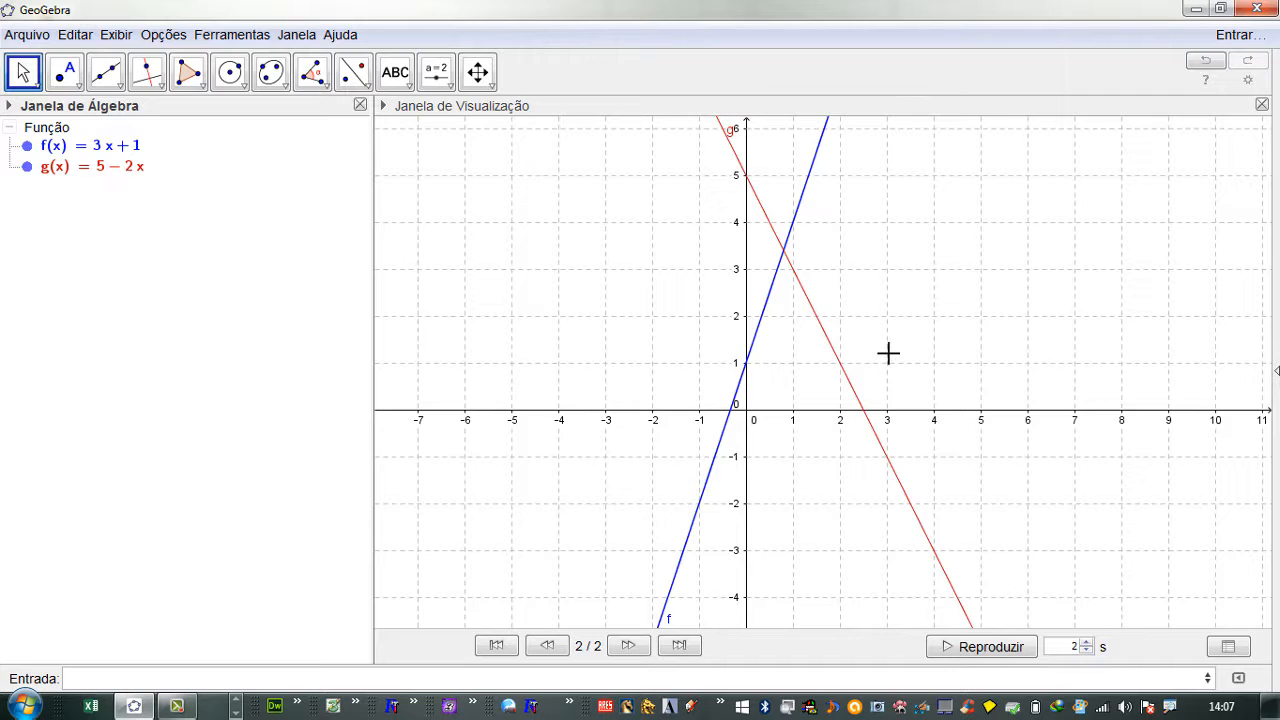
Move the line of g to pass near the origin and shift the line of f to cross the x-axis near -2.
click(838, 365)
drag(838, 365, 759, 437)
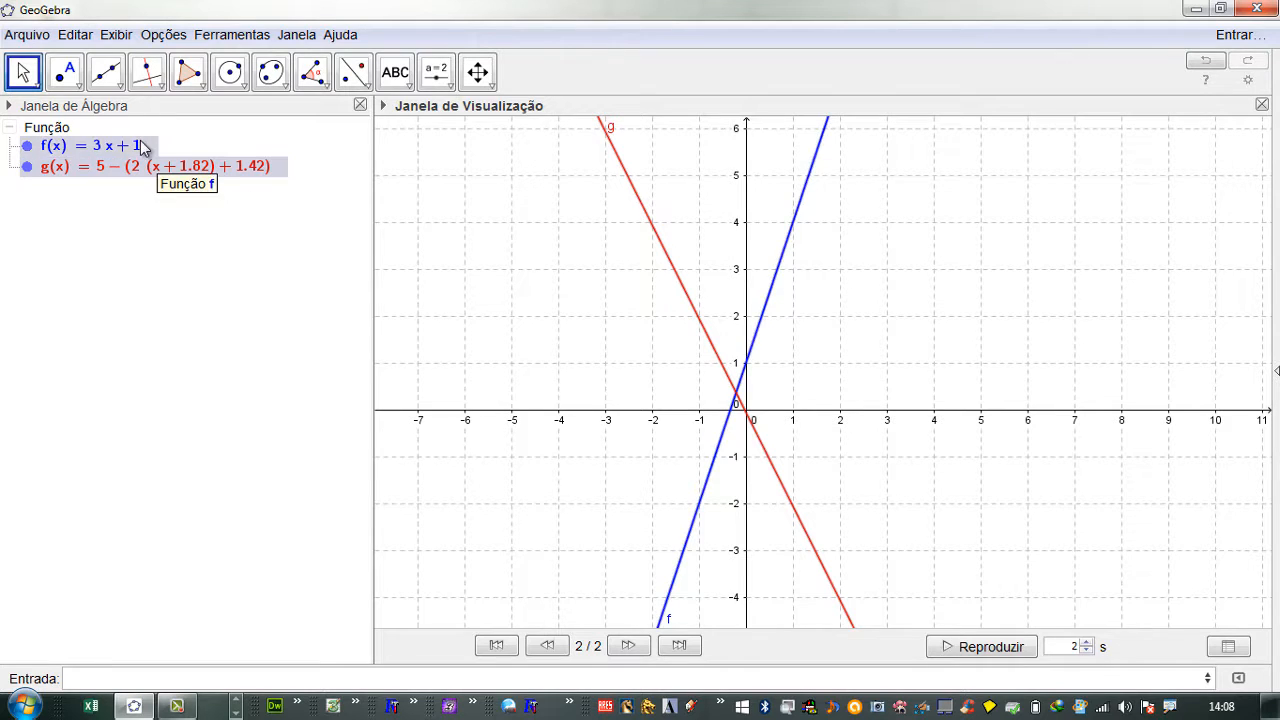
drag(790, 240, 720, 239)
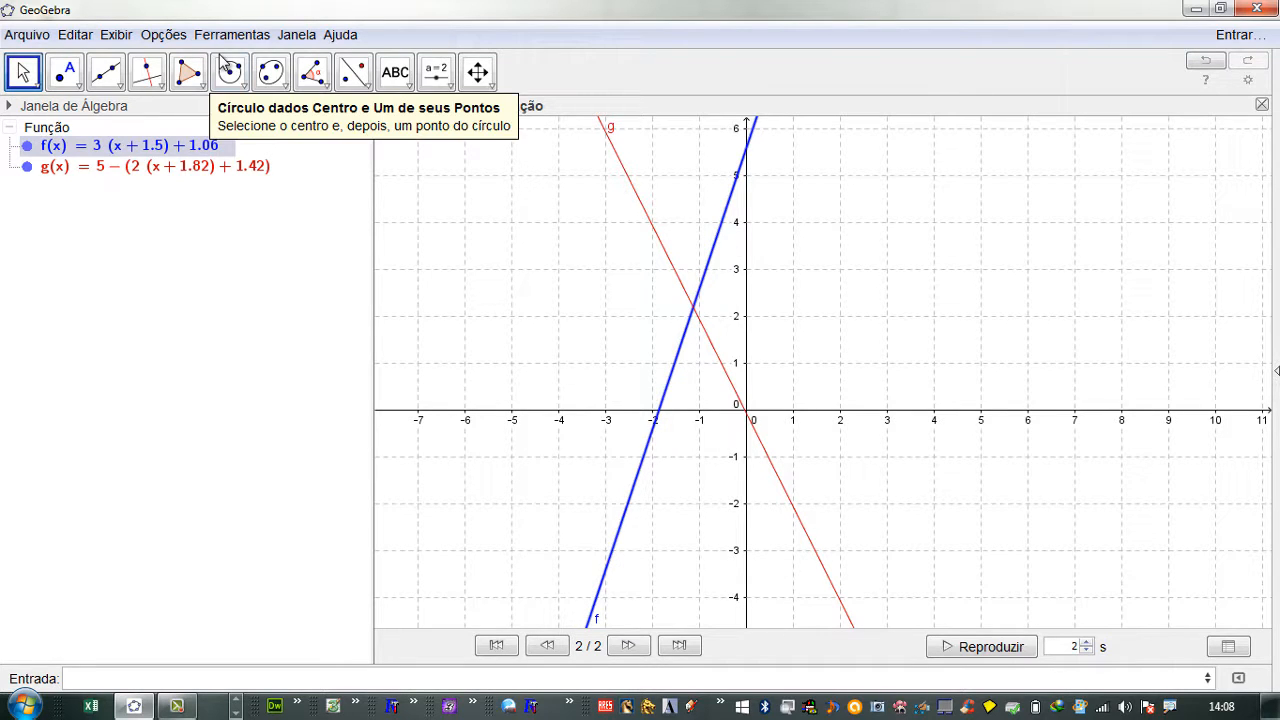
Redefine function f as Expandir[3 (x + 1.5) + 1.06] to expand its expression.
double_click(155, 150)
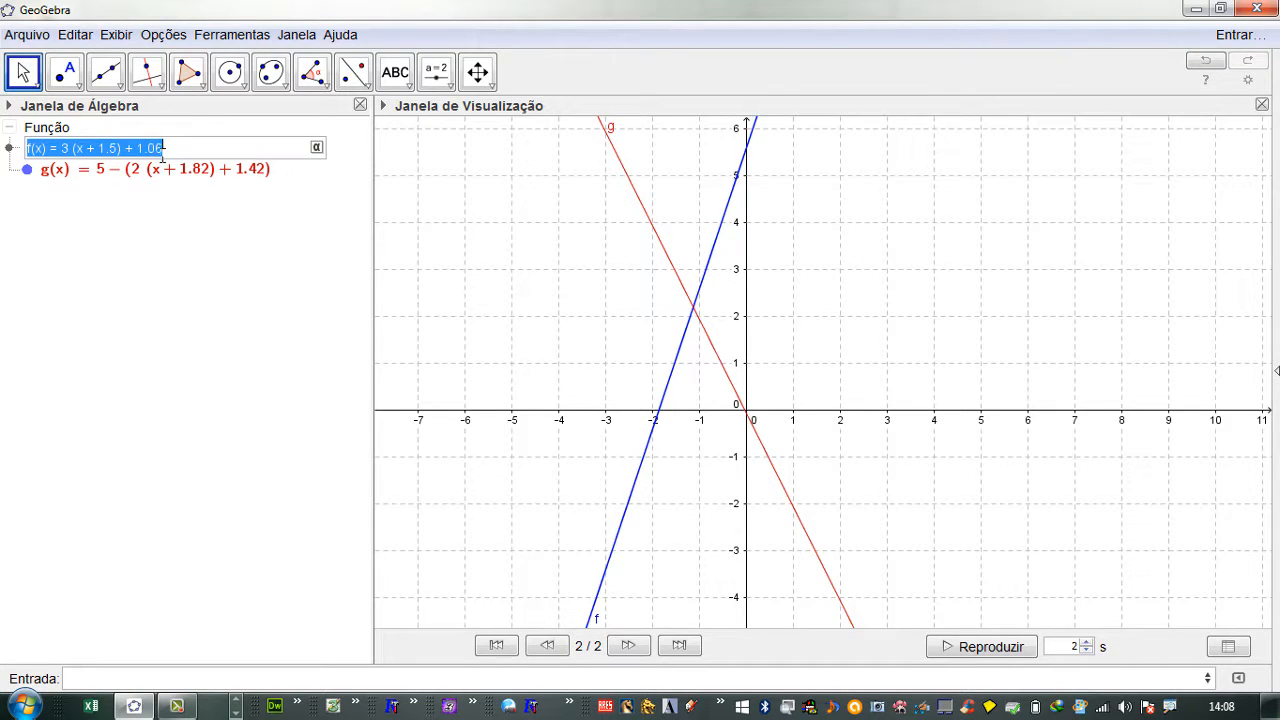
click(64, 148)
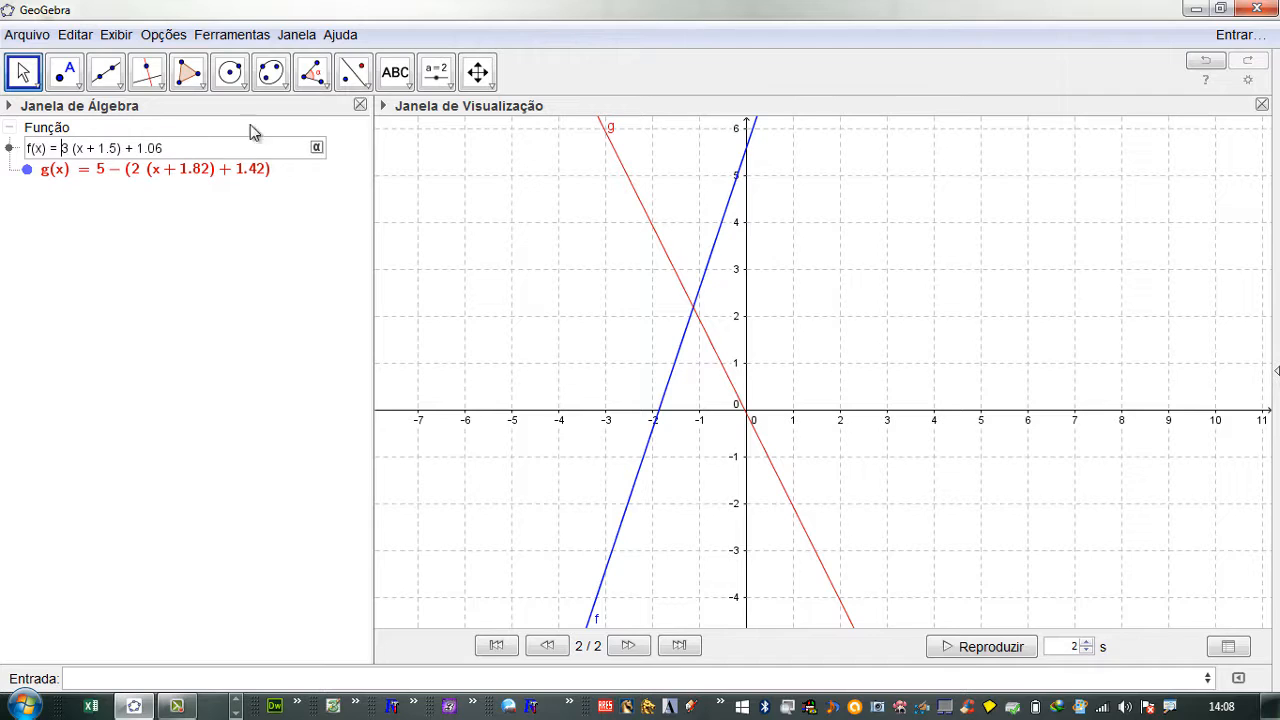
text(Expandir)
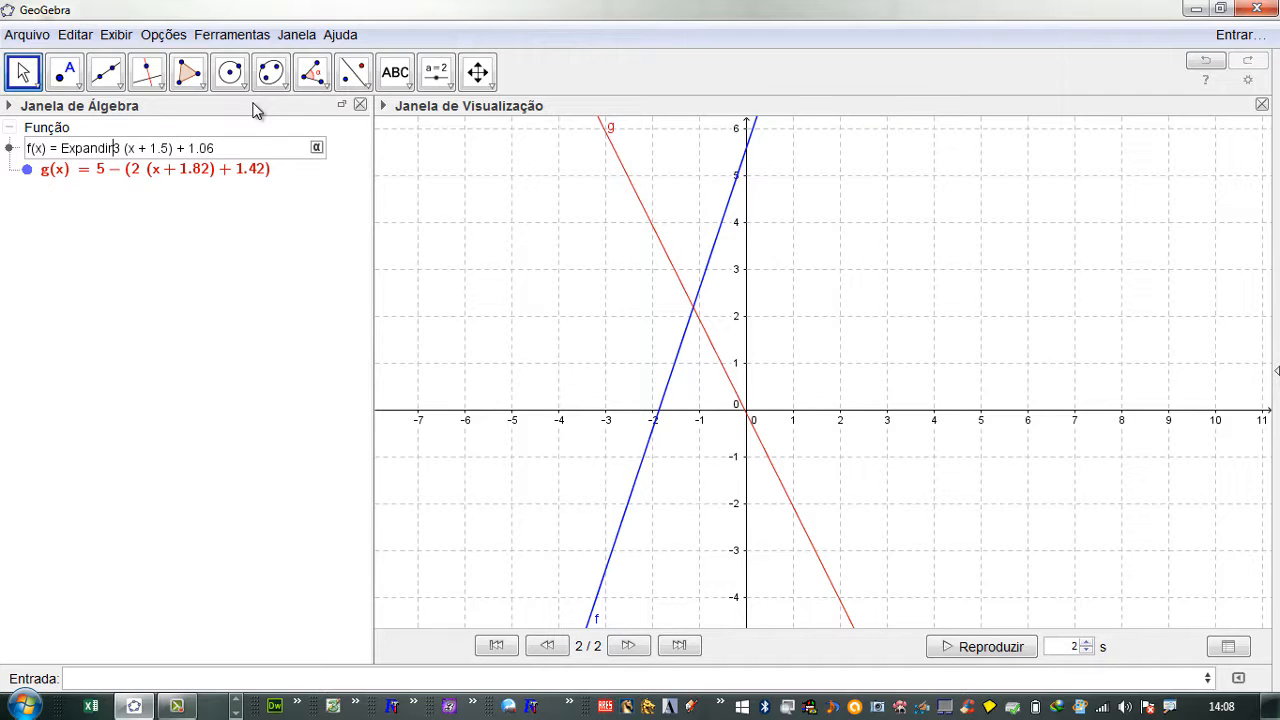
text([)
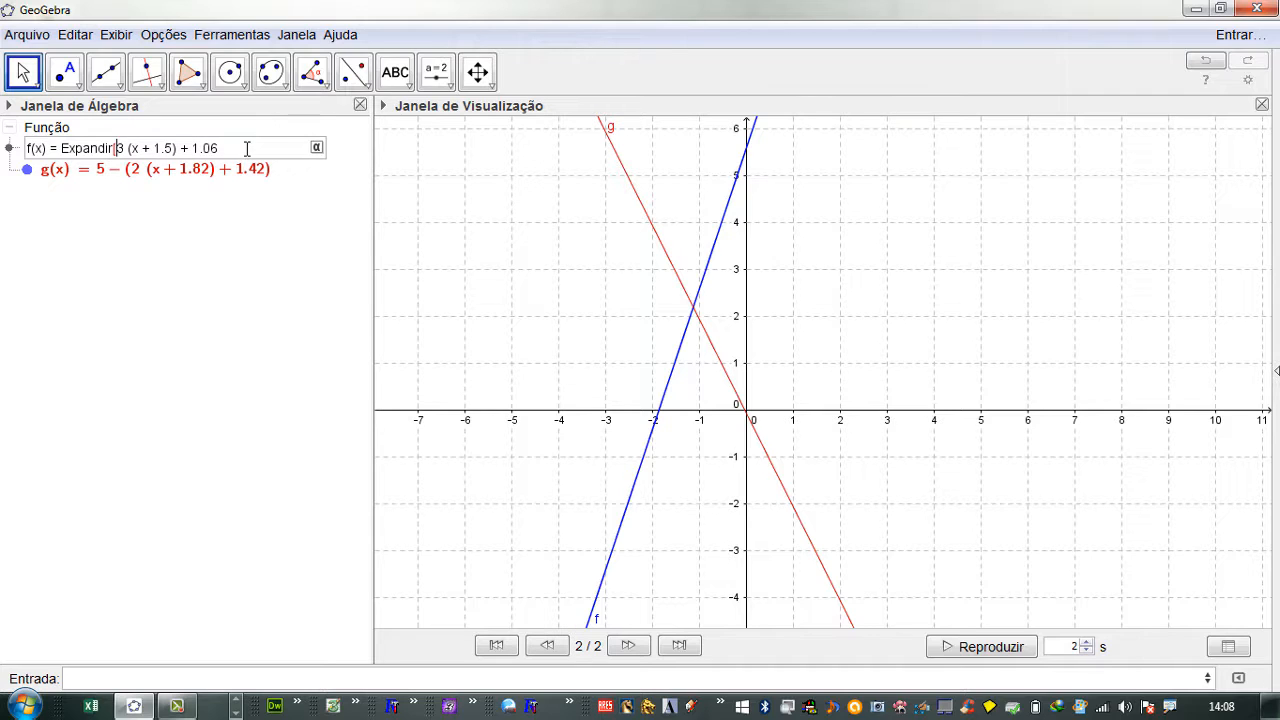
click(247, 148)
text(])
key(Return)
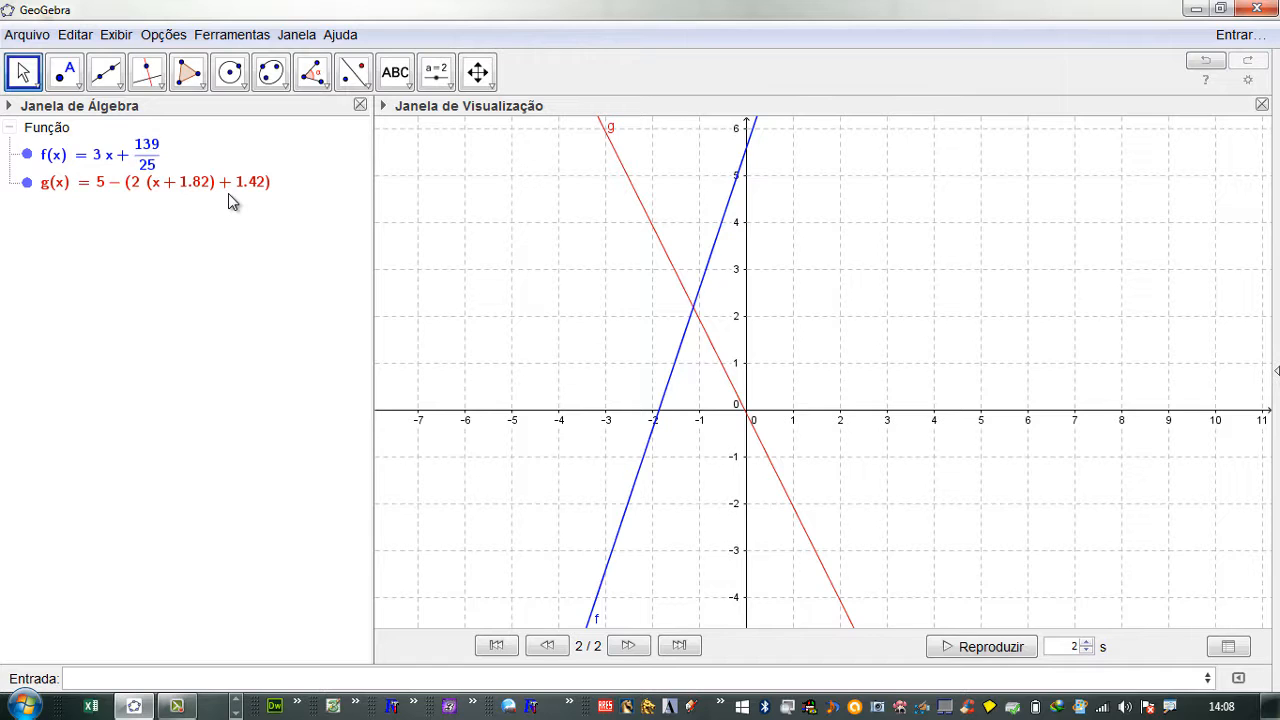
Redefine function g as Expandir[5 - (2 (x + 1.82) + 1.42)] to expand its expression.
double_click(148, 192)
click(85, 184)
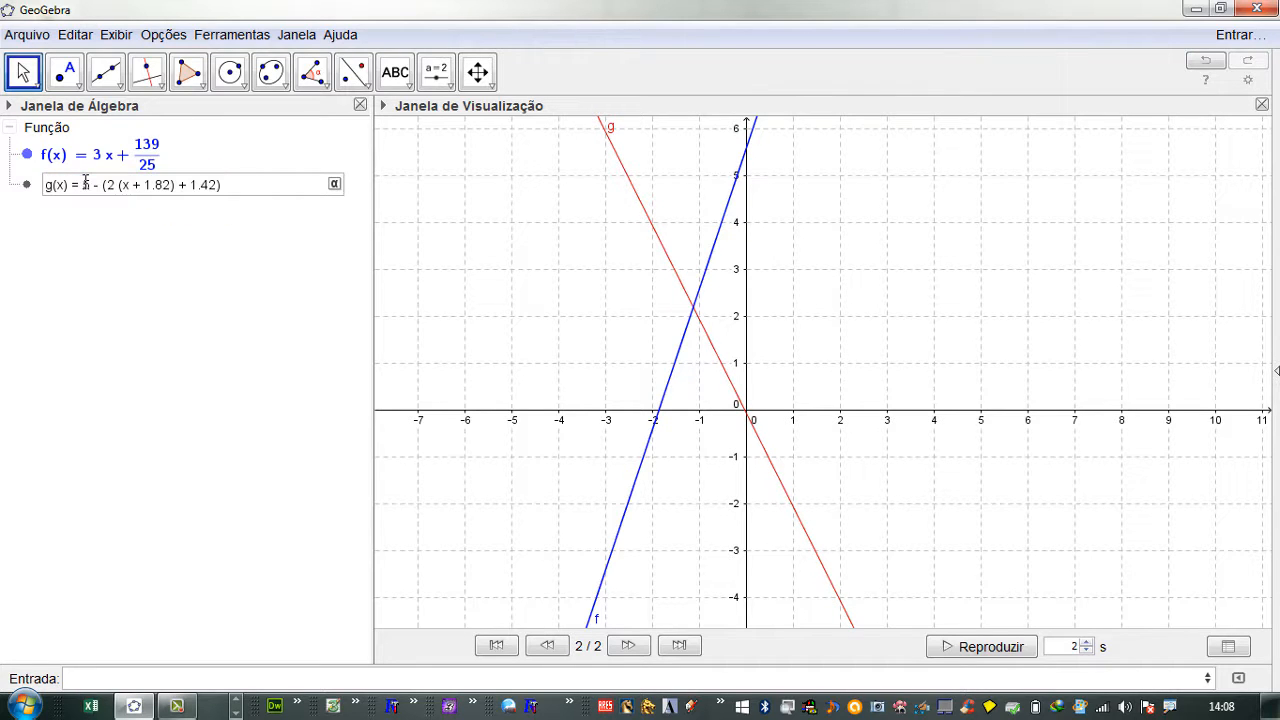
text(Expand)
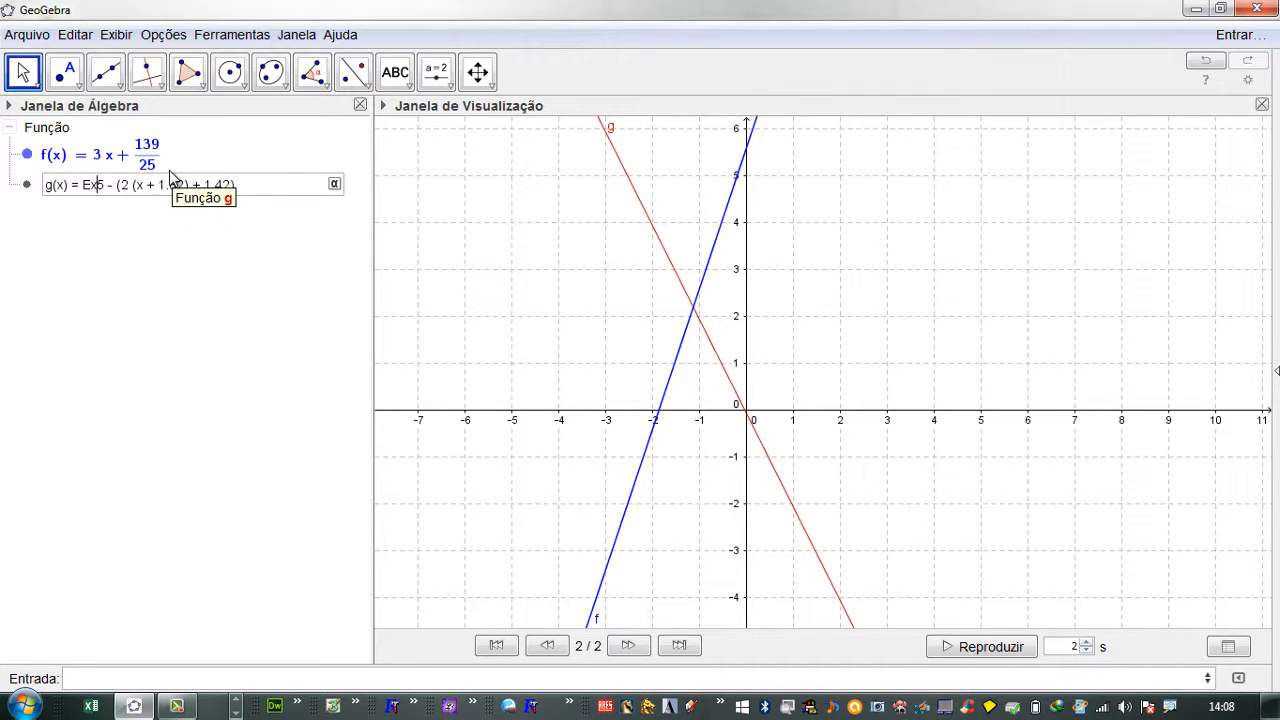
text(ir[)
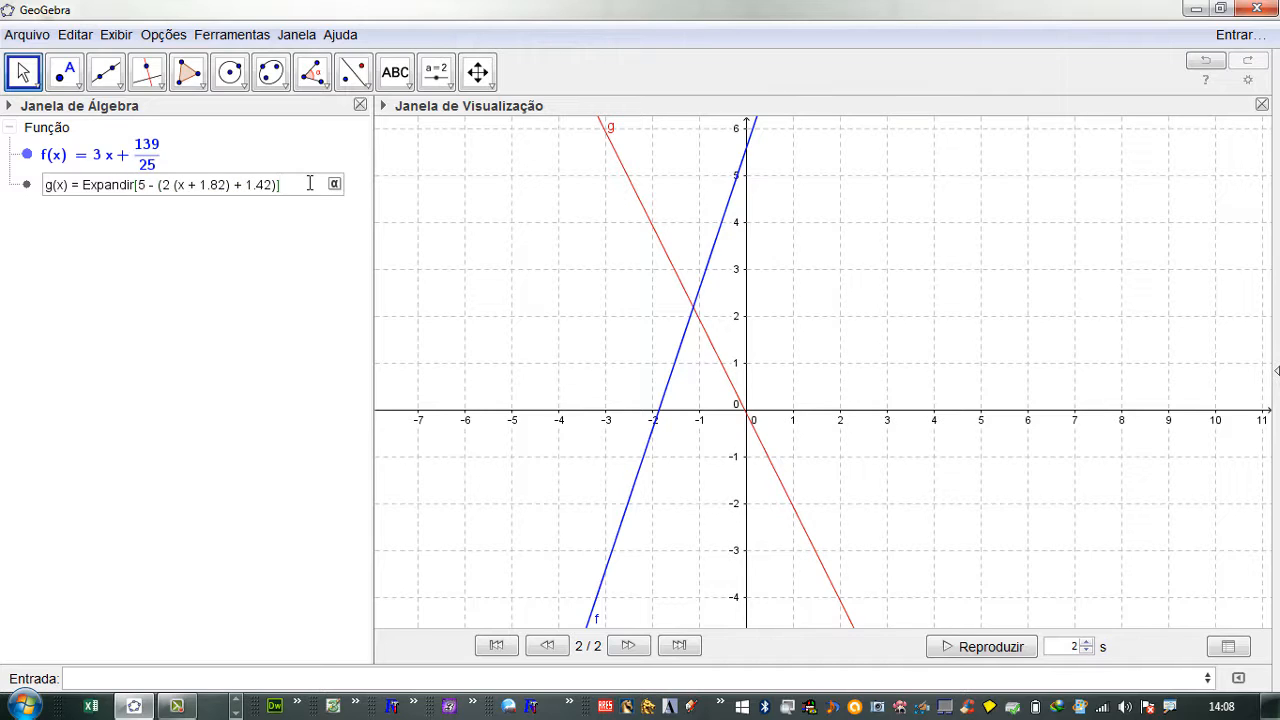
key(Return)
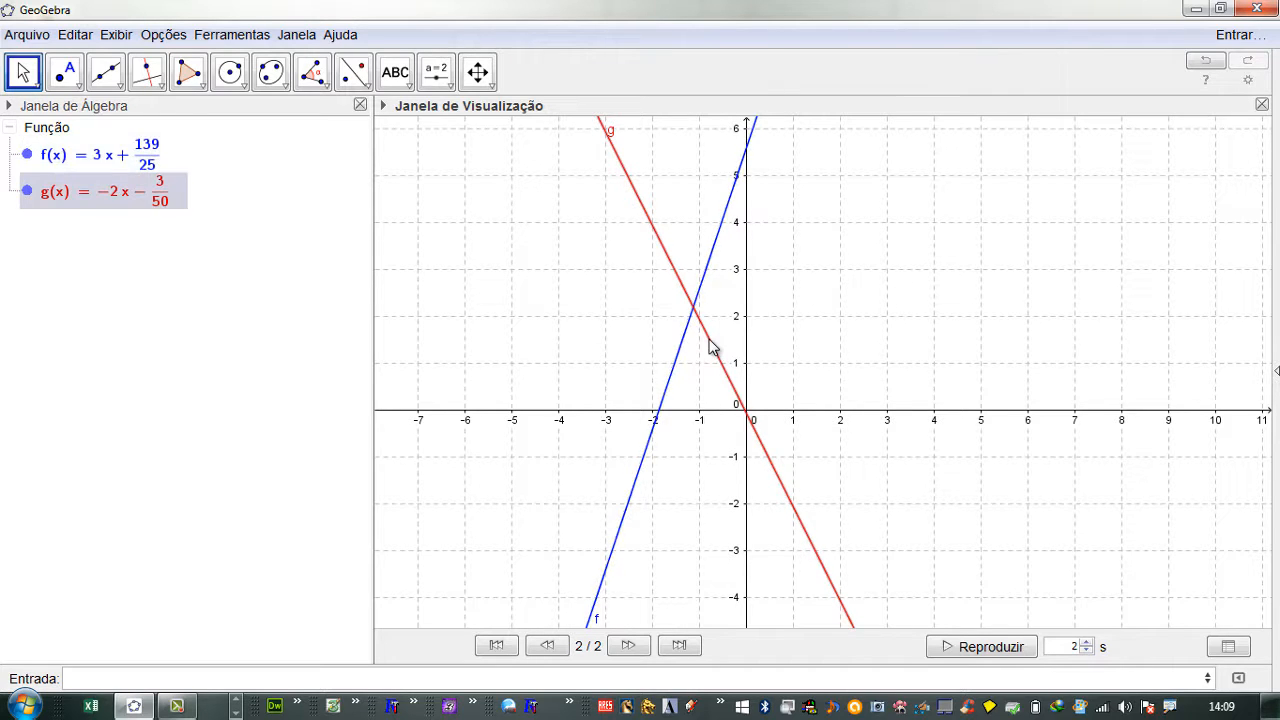
Inspect the stored definitions of functions g and f without changing them.
double_click(62, 195)
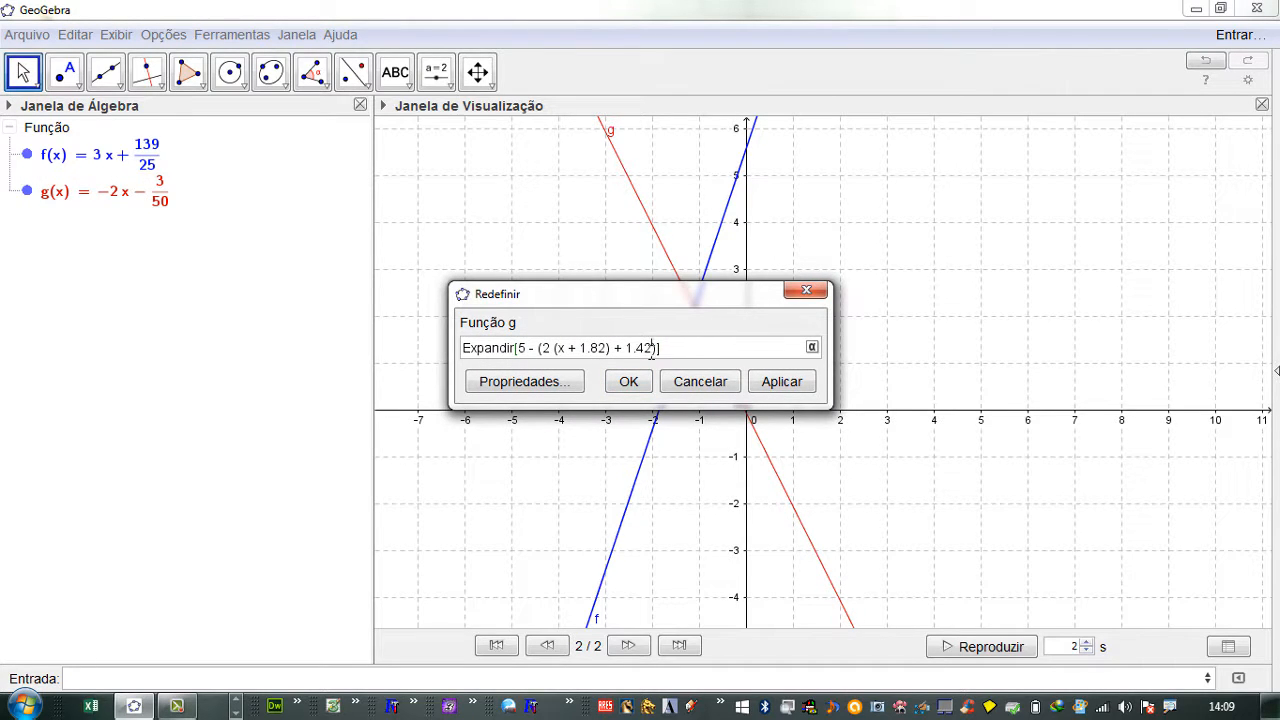
click(694, 386)
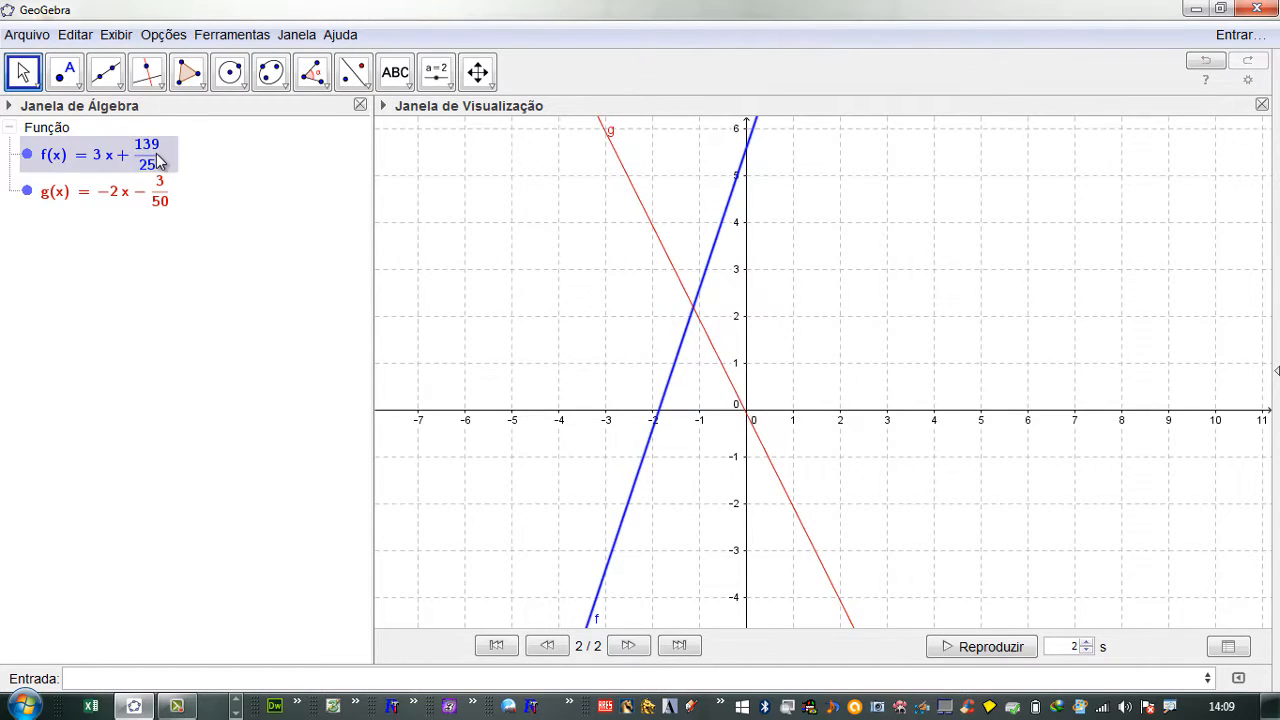
right_click(149, 156)
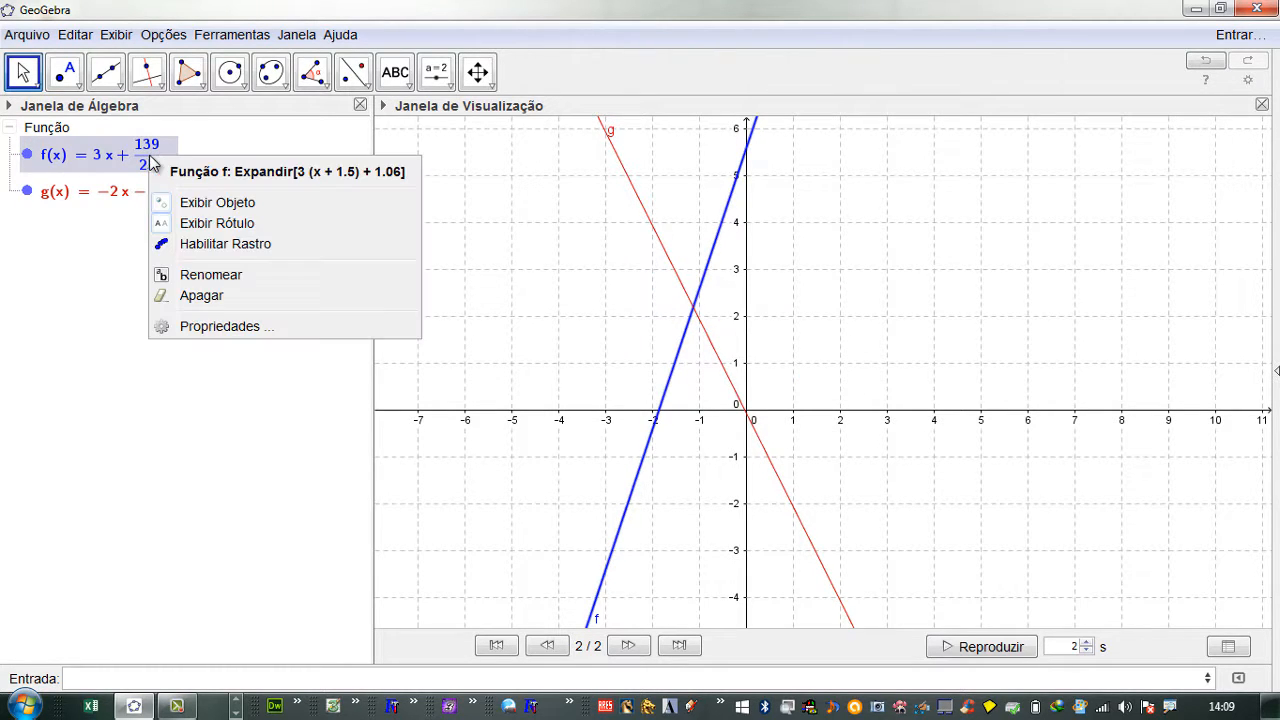
click(144, 254)
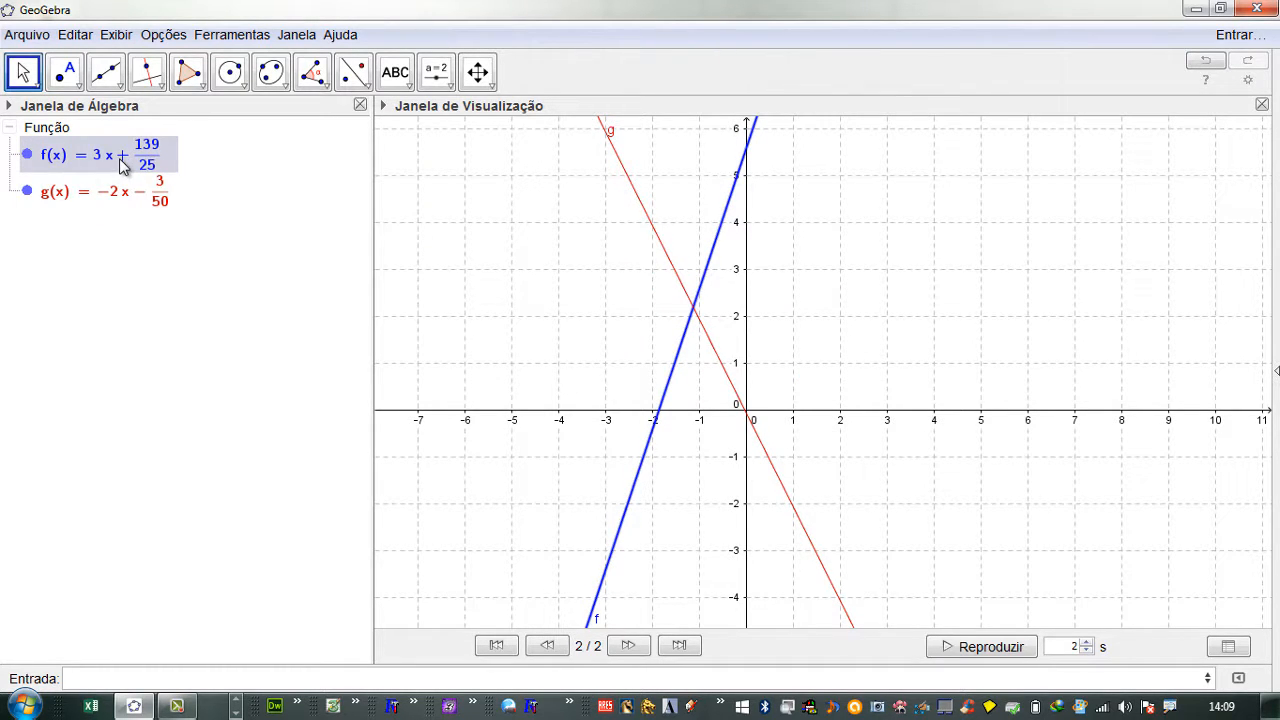
Delete both functions f and g from the construction.
click(119, 158)
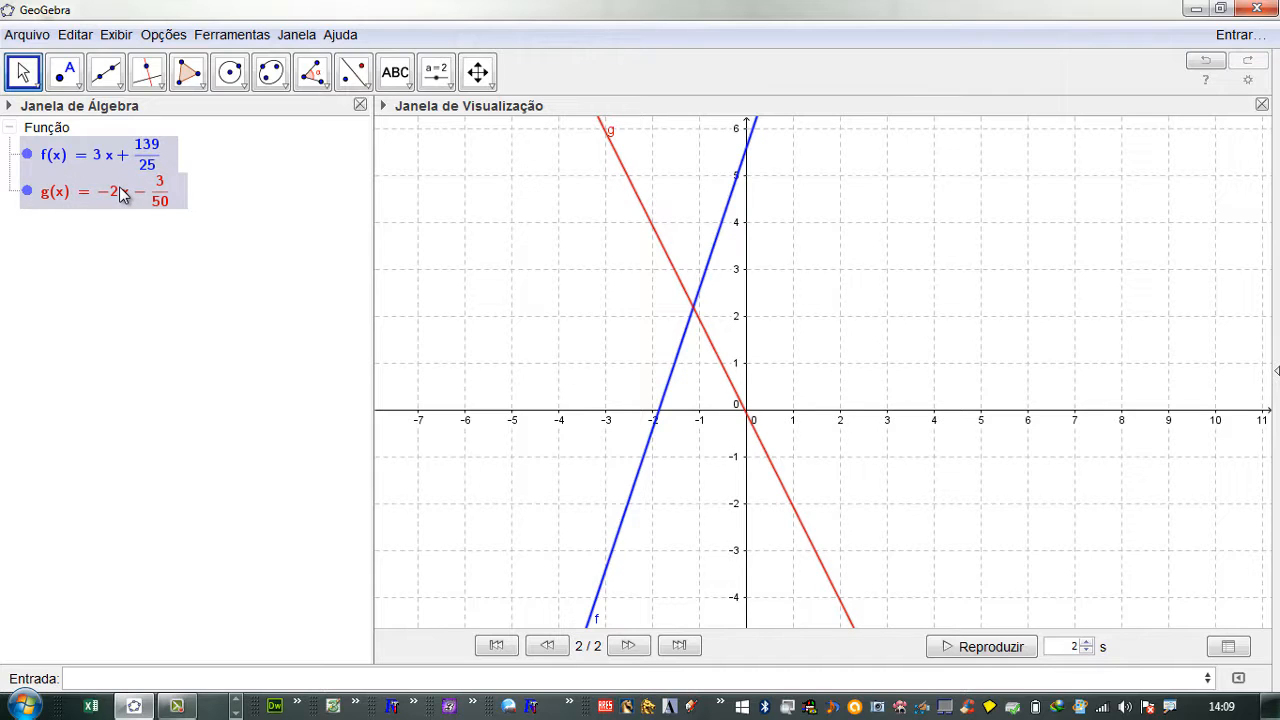
key(Delete)
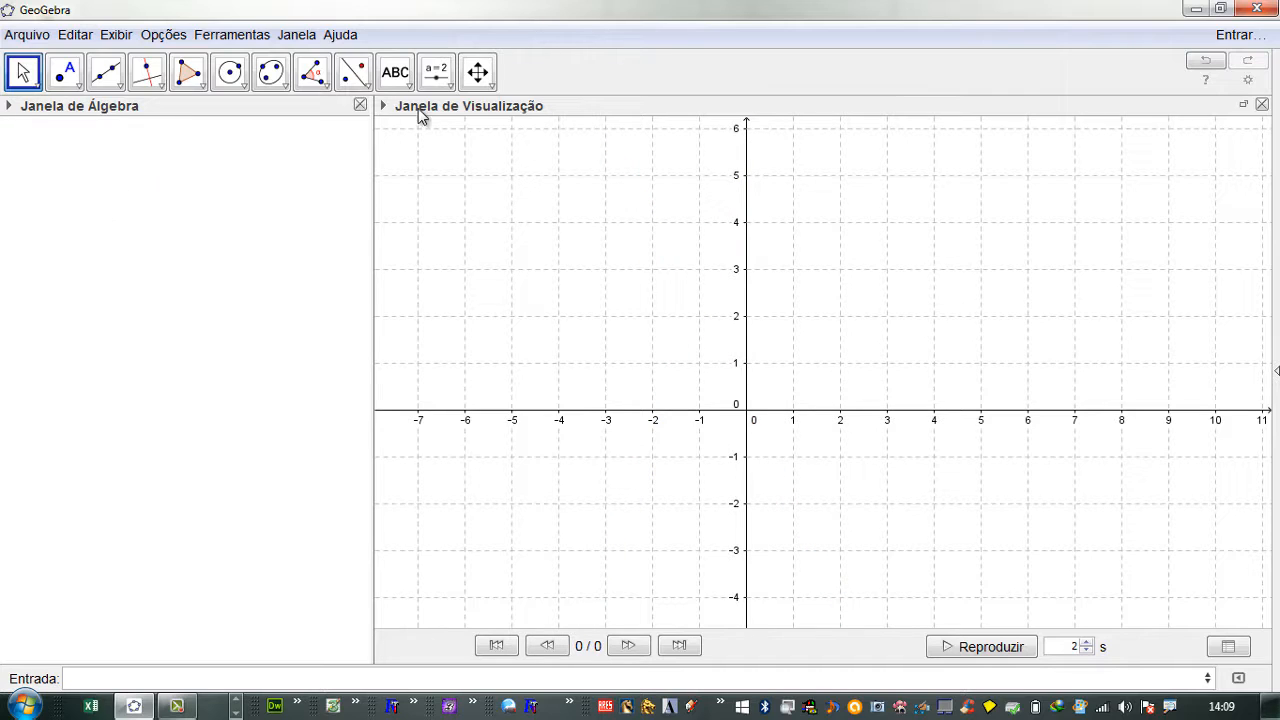
Activate the Slider tool for placing number sliders in the graphics view.
click(443, 88)
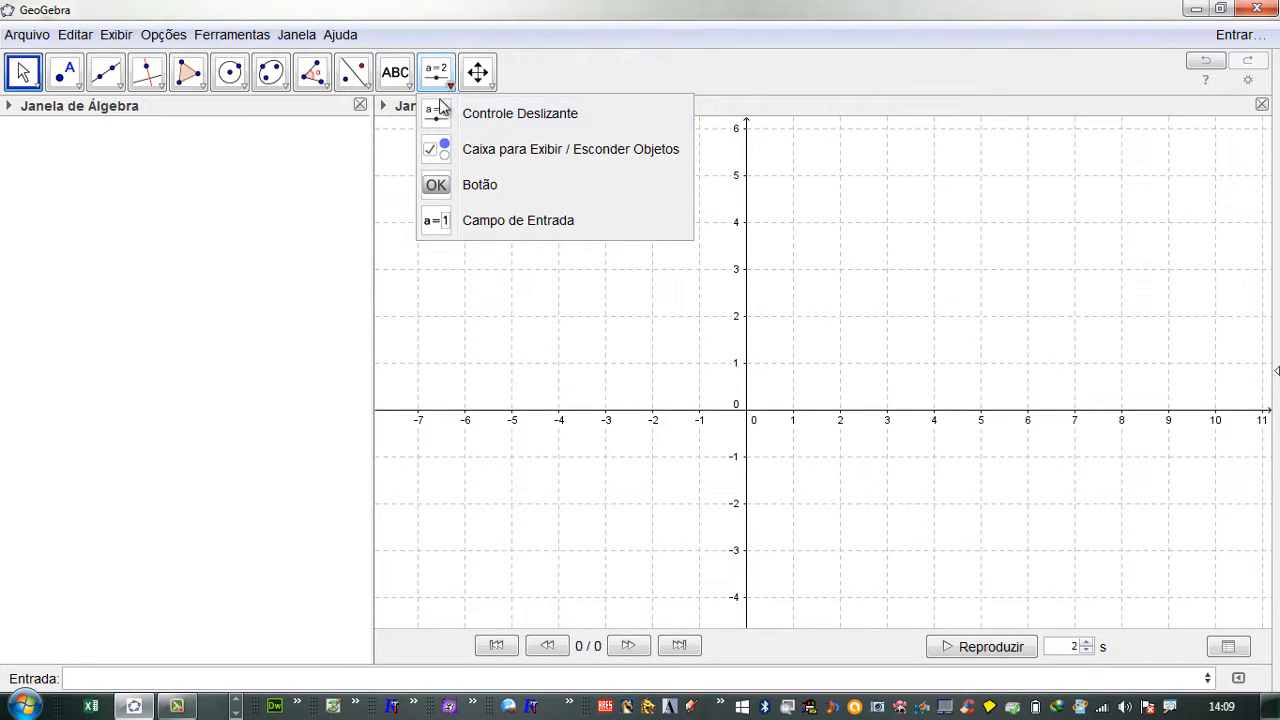
click(462, 114)
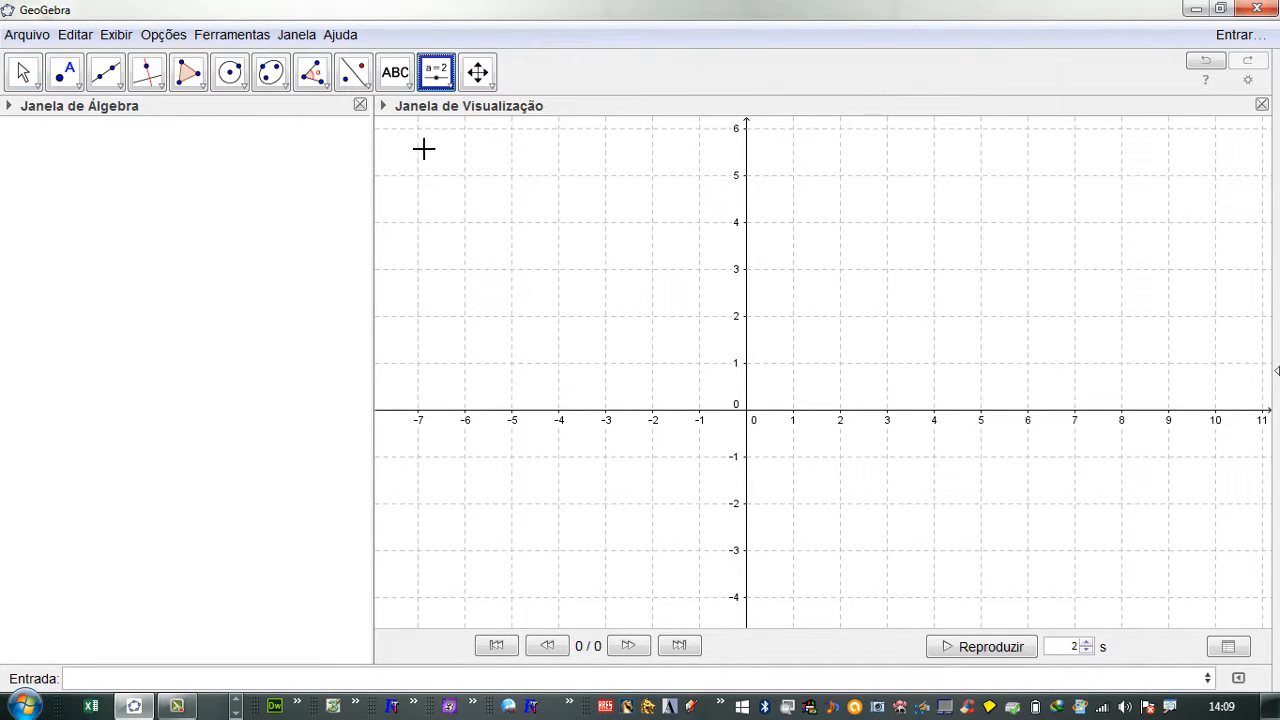
click(432, 148)
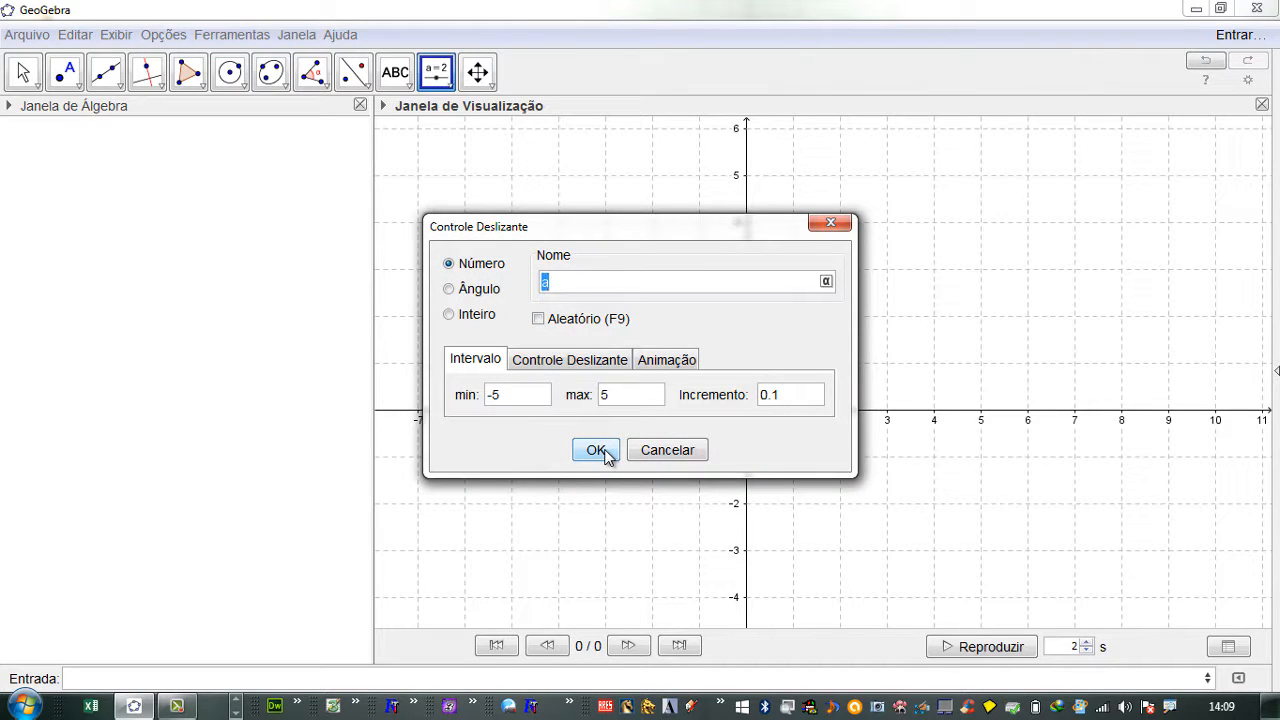
double_click(503, 398)
text(-10)
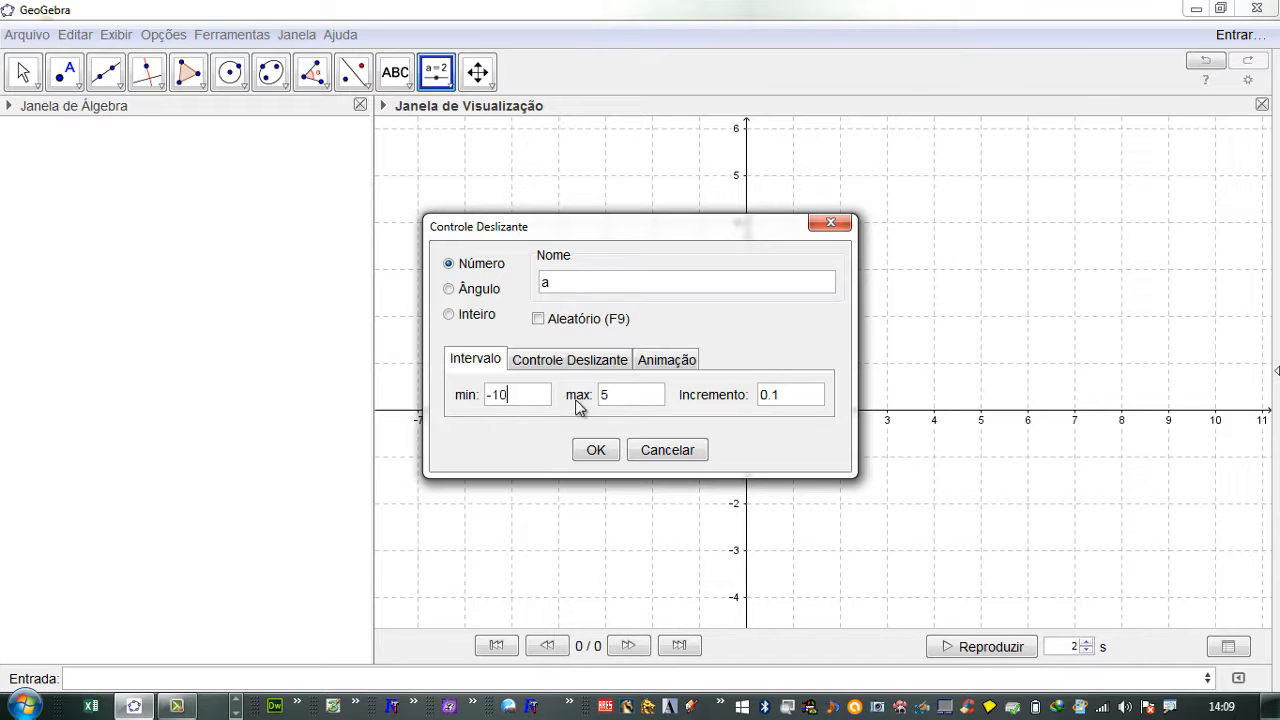
double_click(606, 397)
text(10)
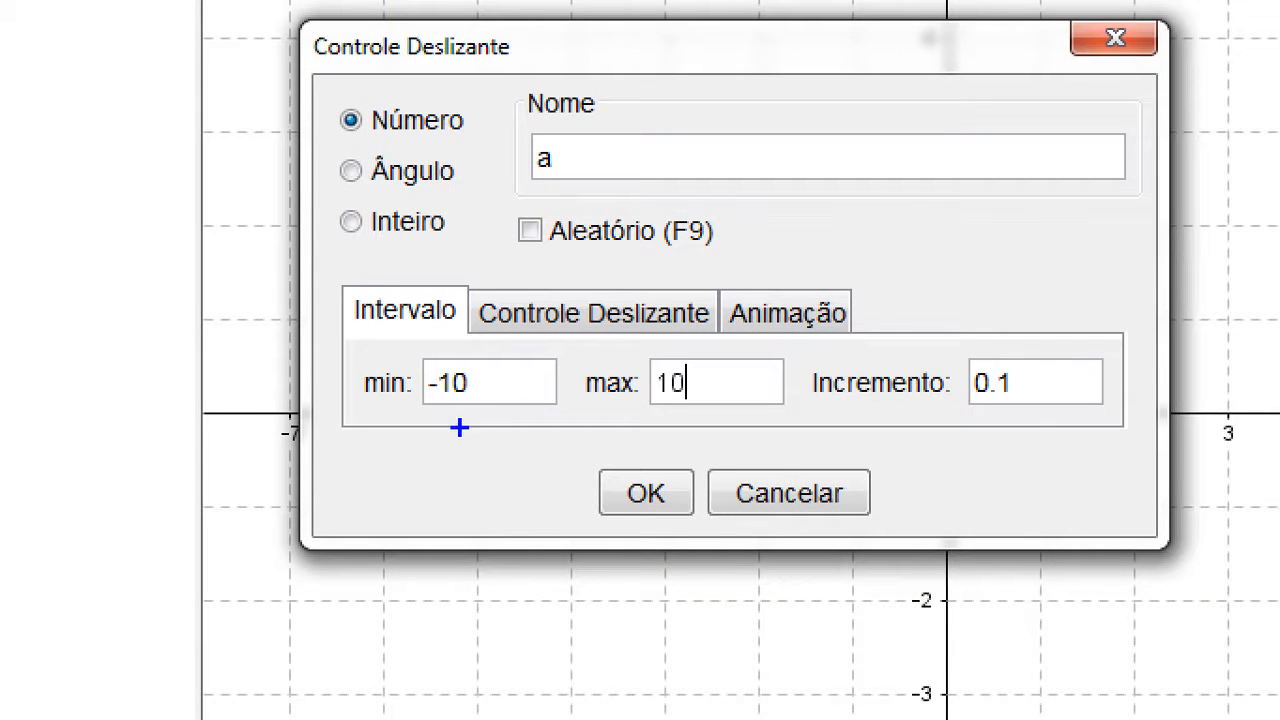
mouse_move(501, 405)
mouse_down()
mouse_move(506, 424)
mouse_move(468, 505)
mouse_up()
key(e)
drag(470, 405, 462, 508)
drag(674, 412, 669, 502)
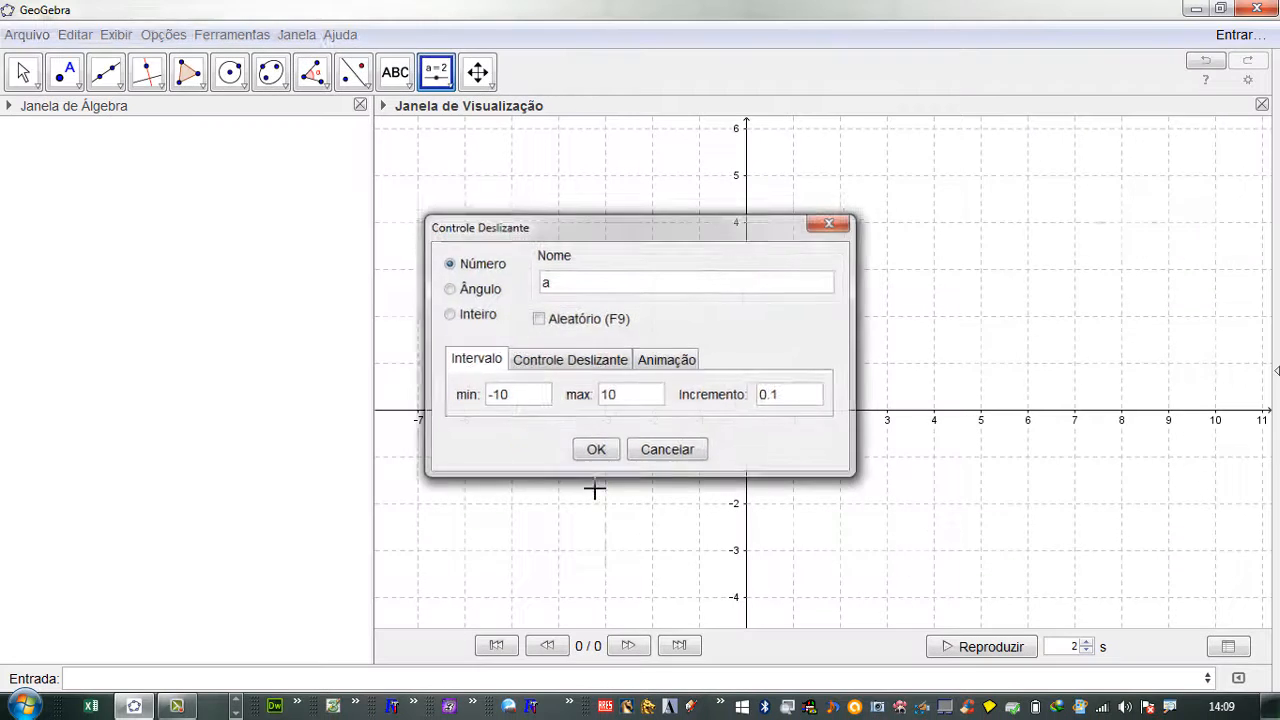
key(Escape)
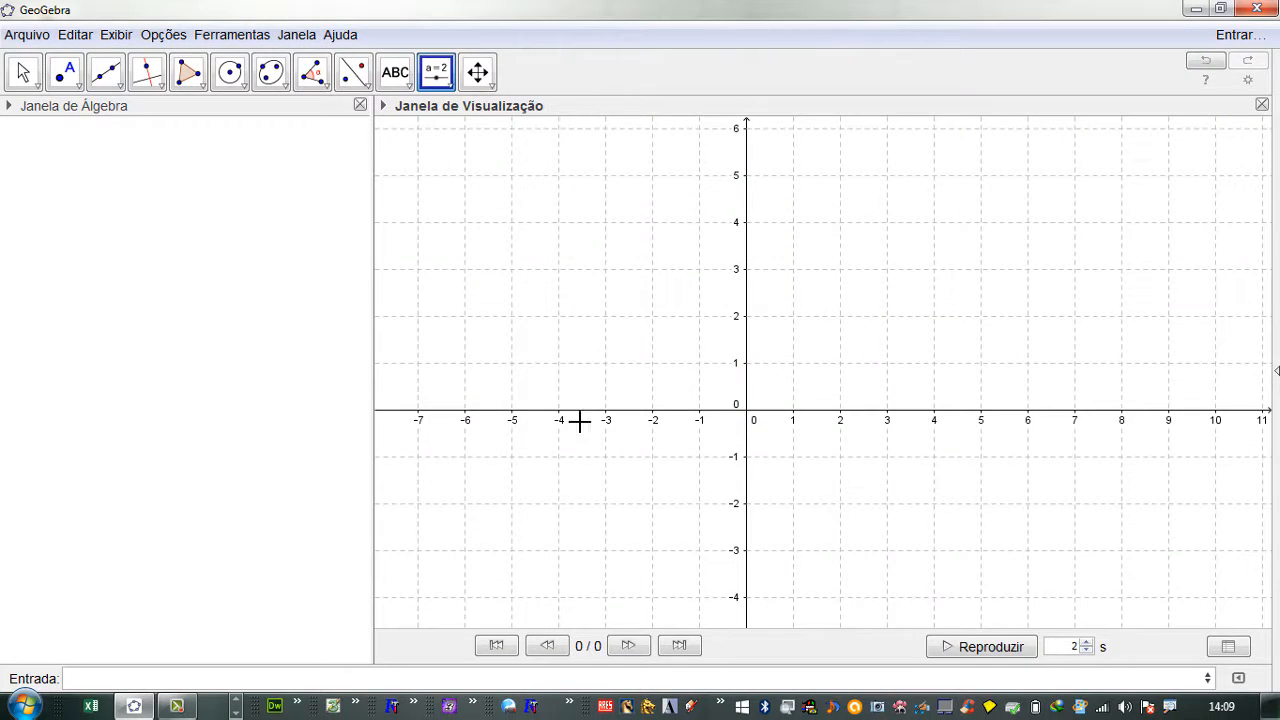
Create number slider a with range -10 to 10 and move it near the graphics view's upper-left corner.
click(570, 202)
drag(508, 400, 494, 400)
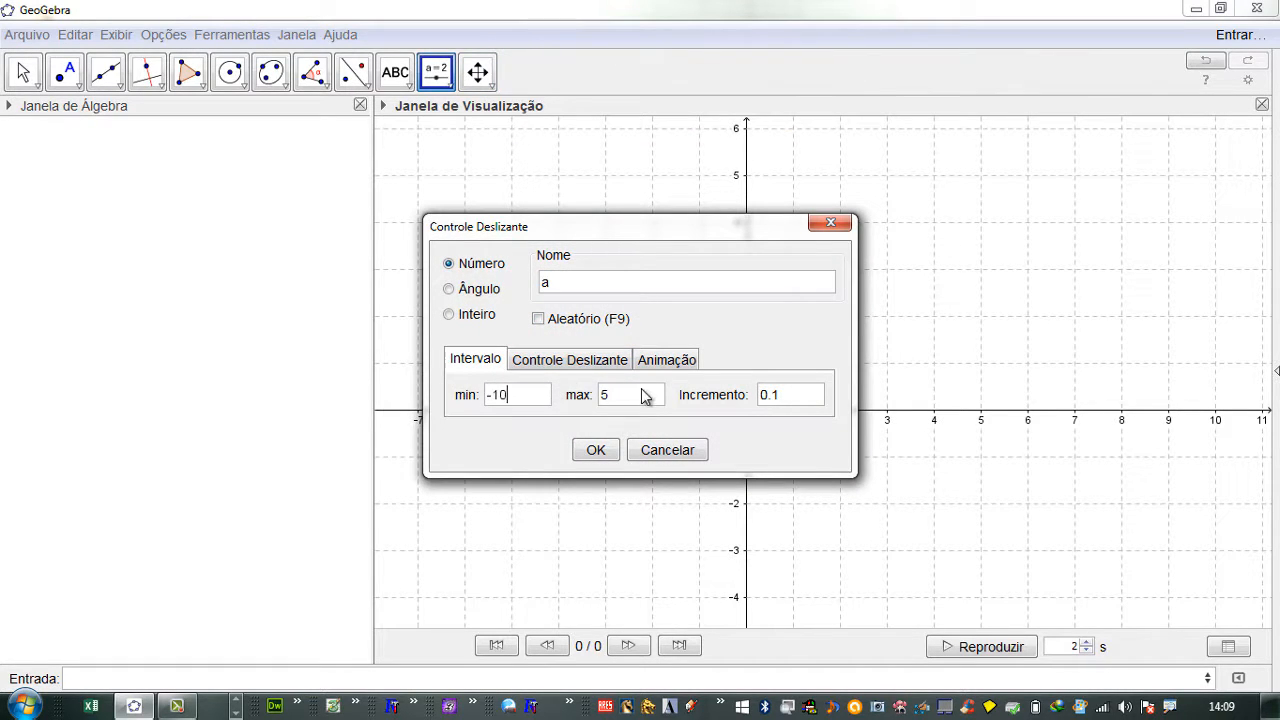
click(596, 450)
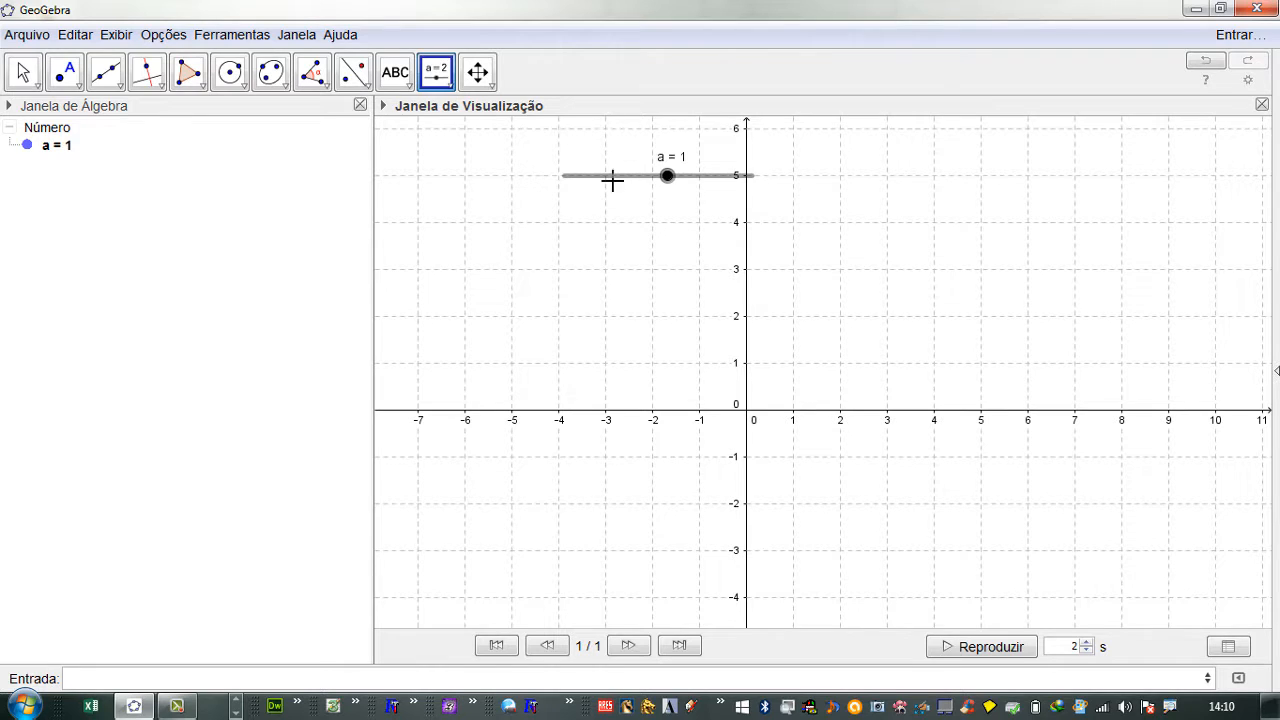
drag(614, 184, 454, 163)
Create number slider b directly below slider a, with minimum -10 and maximum 10.
click(422, 210)
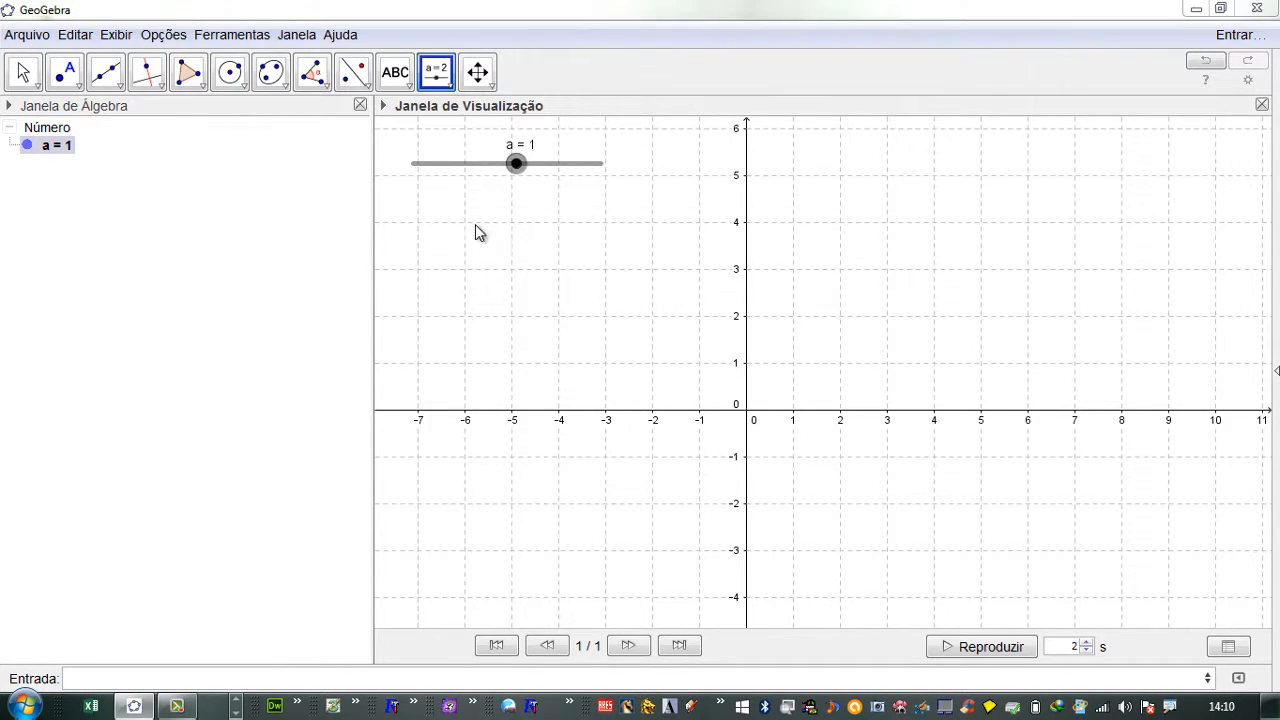
drag(505, 389, 490, 391)
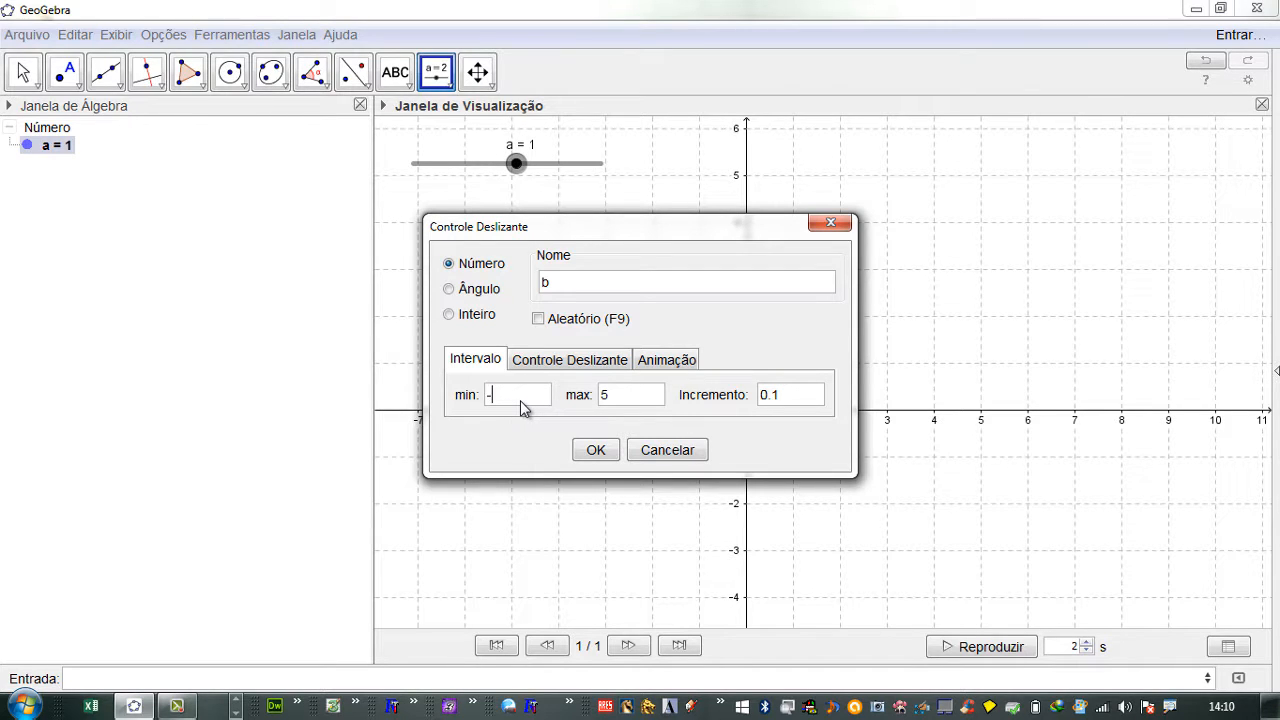
click(605, 395)
text(10)
click(595, 450)
Define the linear function f(x)=a*x+b using the two slider parameters.
click(146, 676)
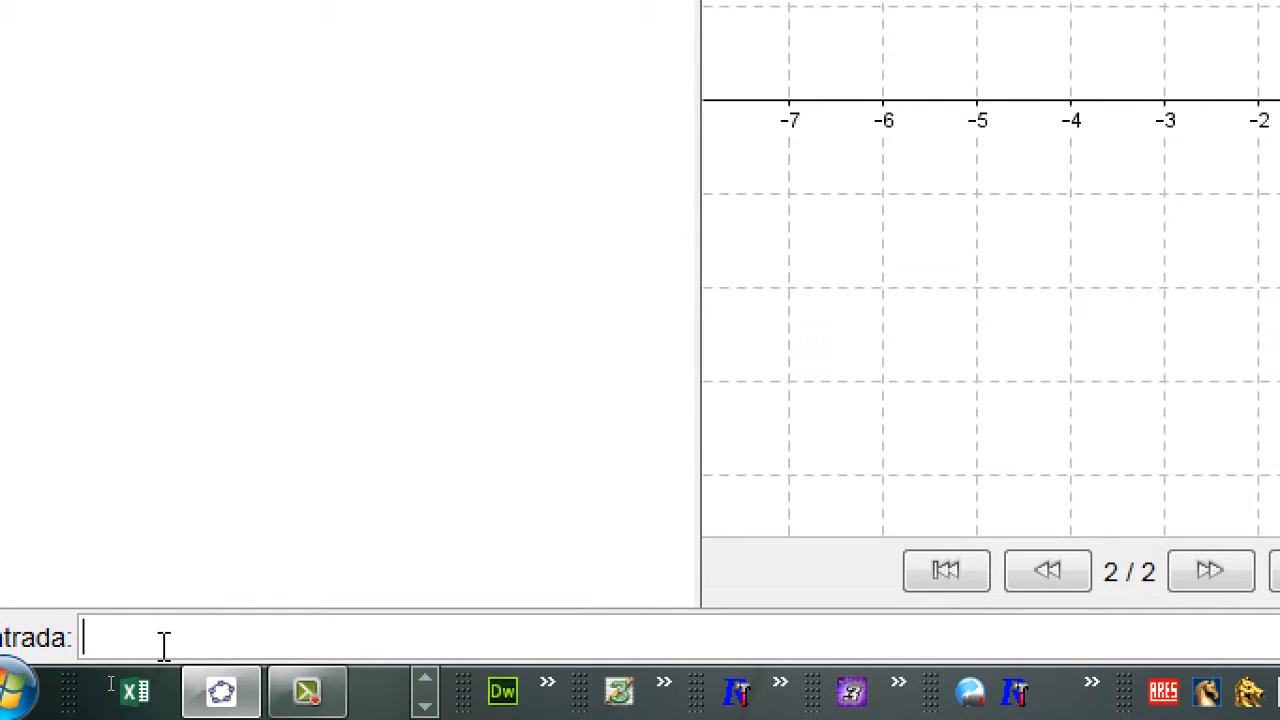
text(f(x)=a)
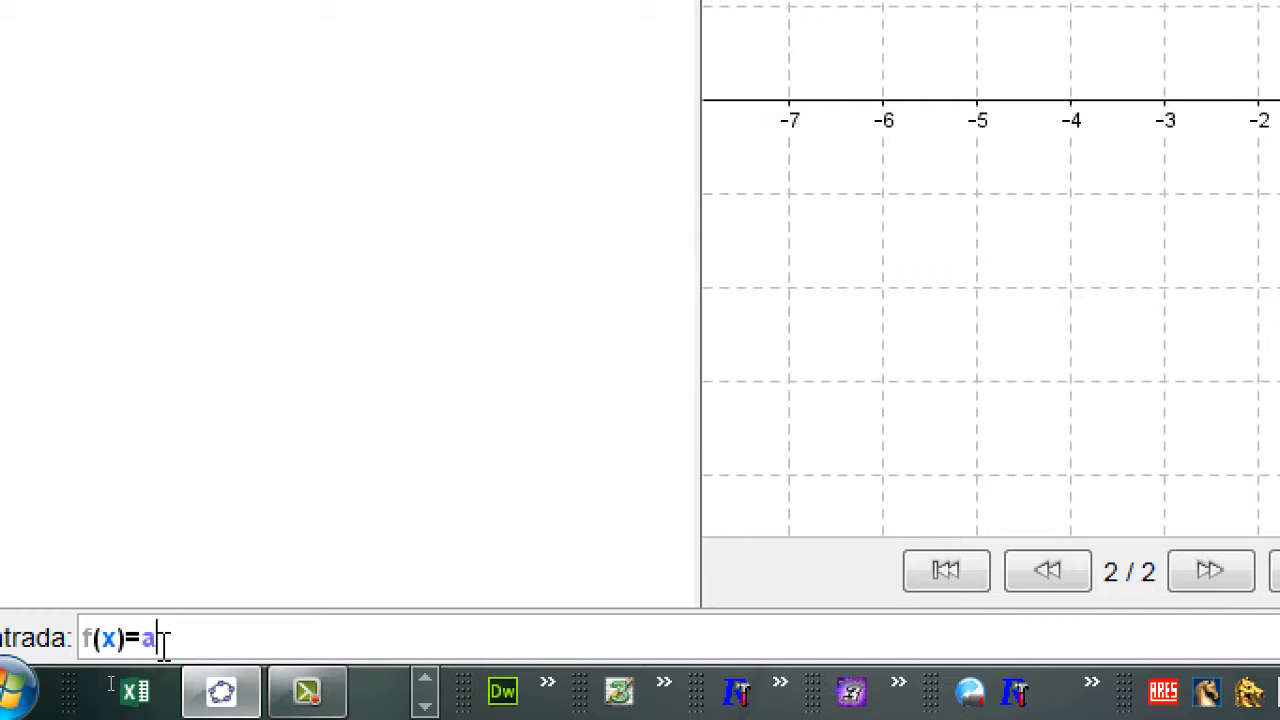
text(*x)
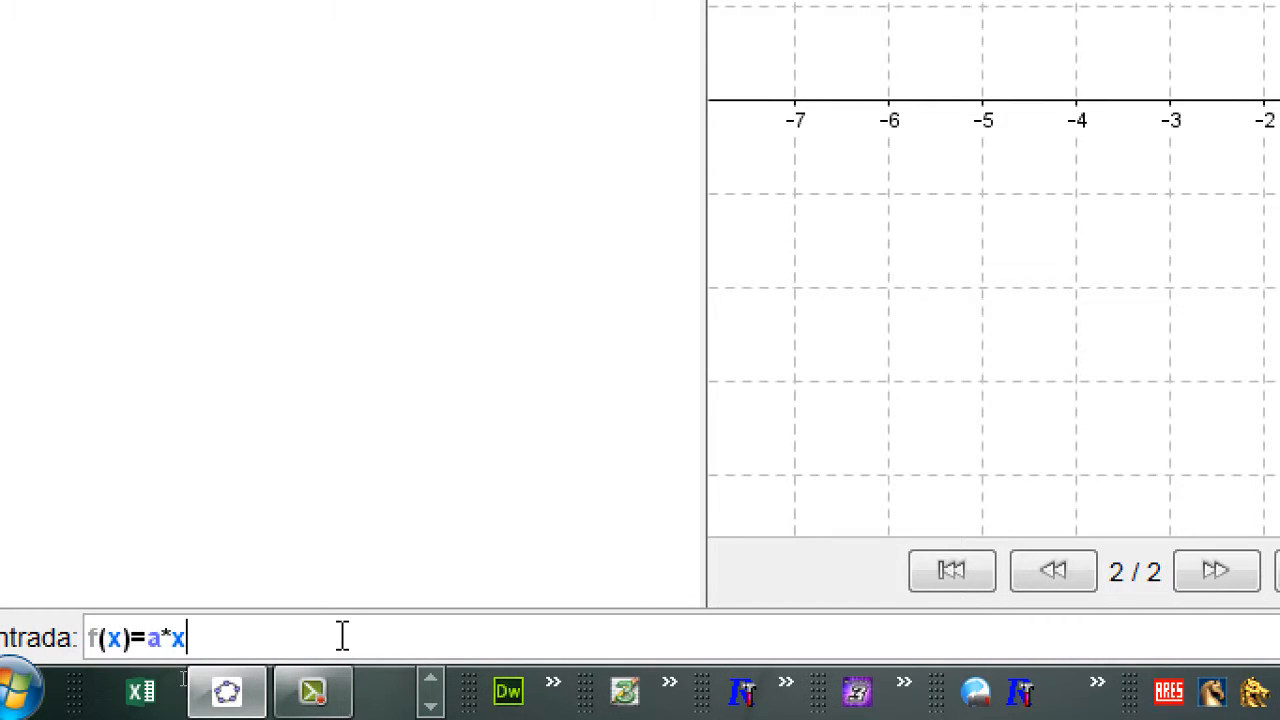
text(+b)
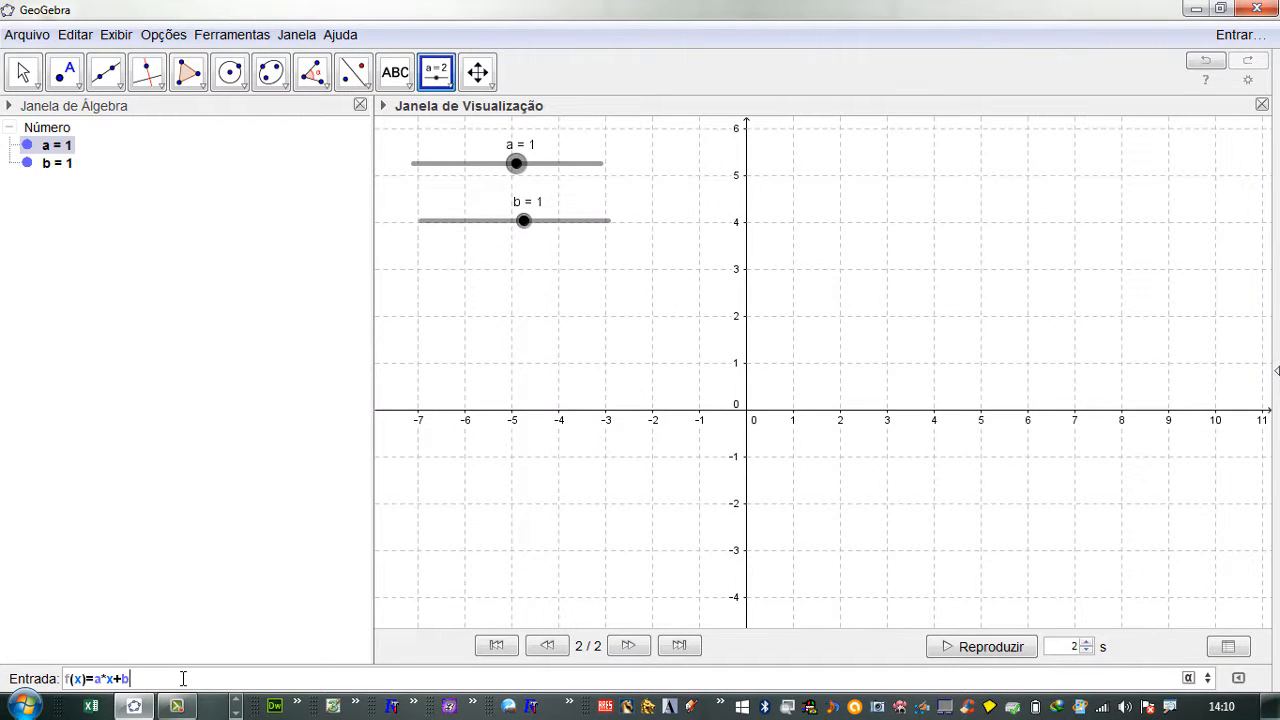
key(Return)
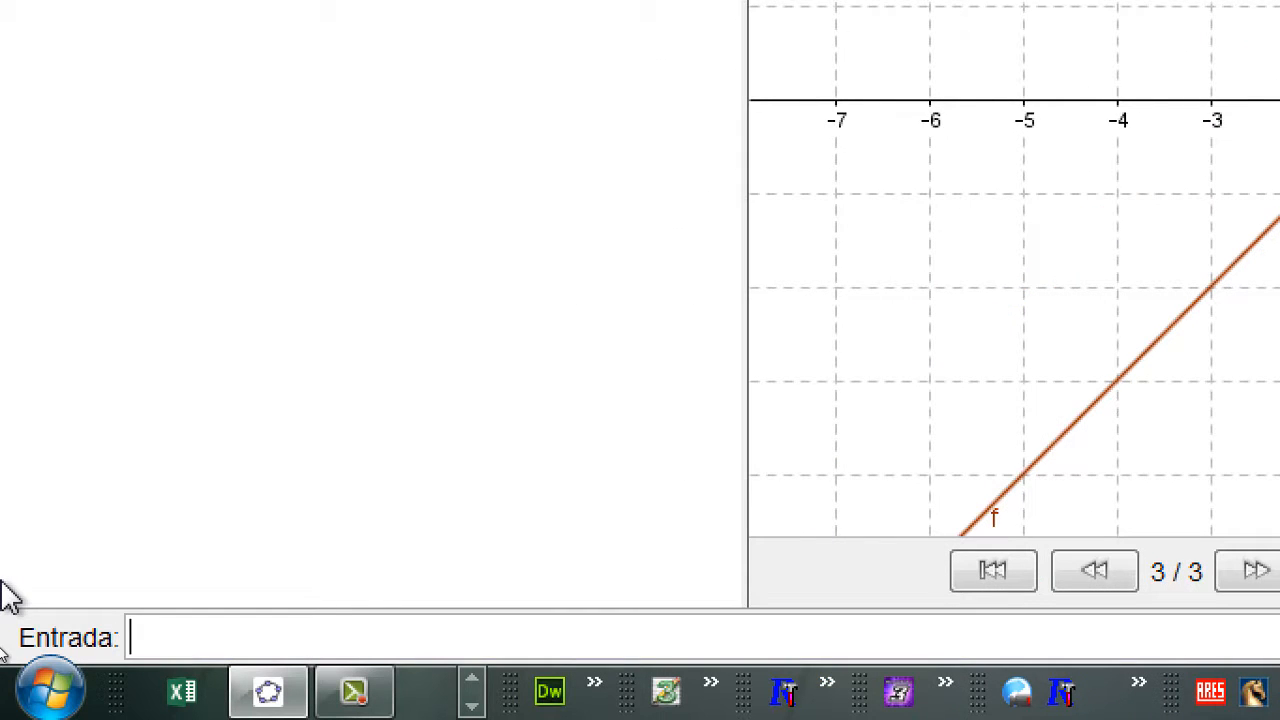
Enter the function again as f(x)=a x+b, using a space for the multiplication.
text(f(x)=)
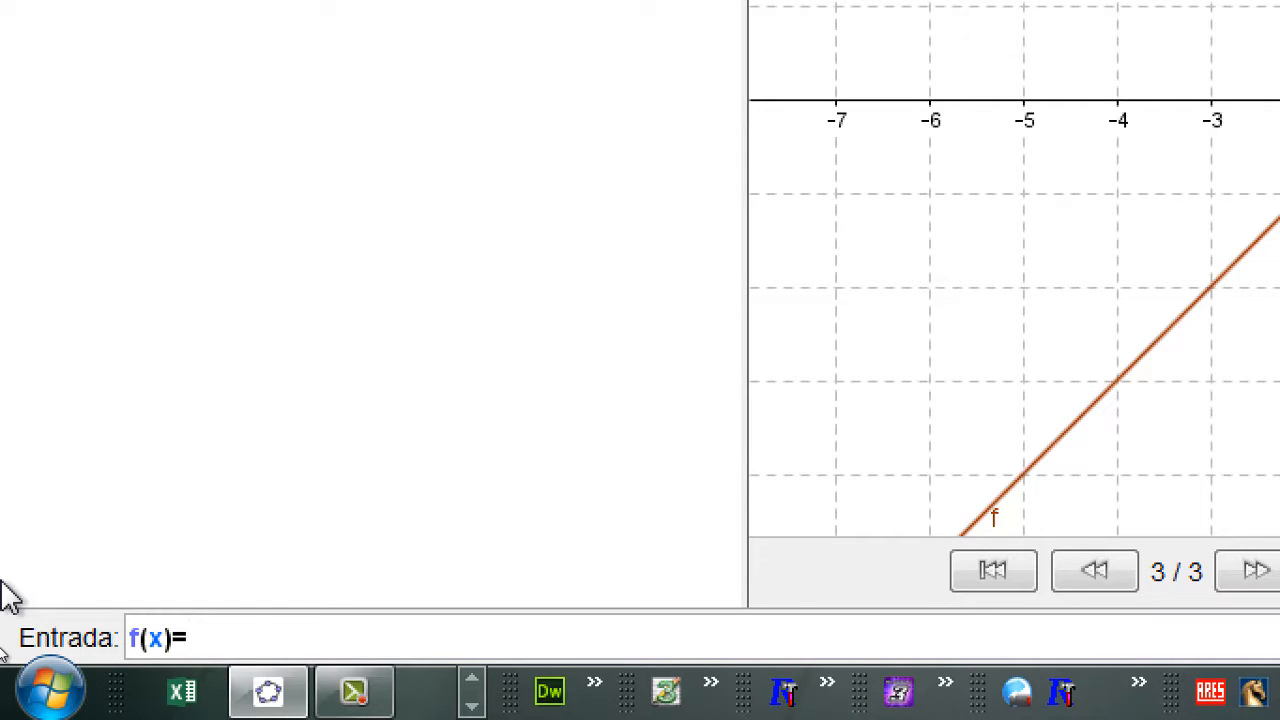
text(a)
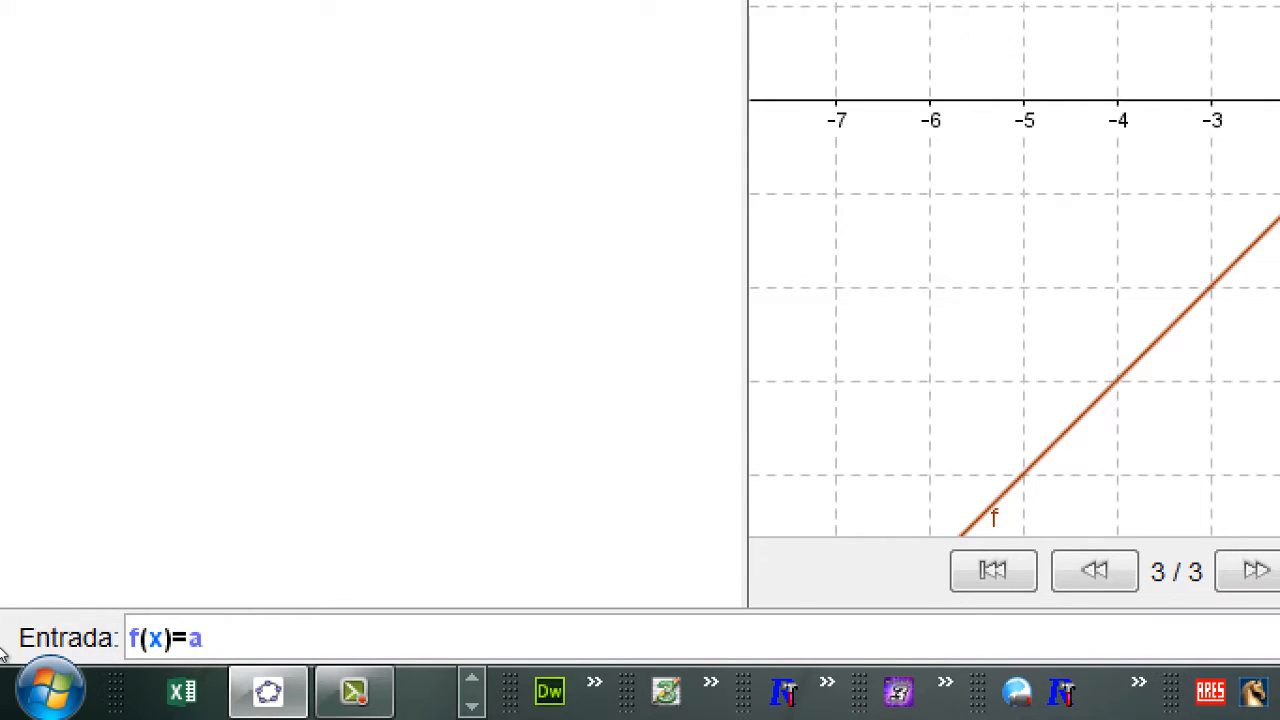
text( x+b)
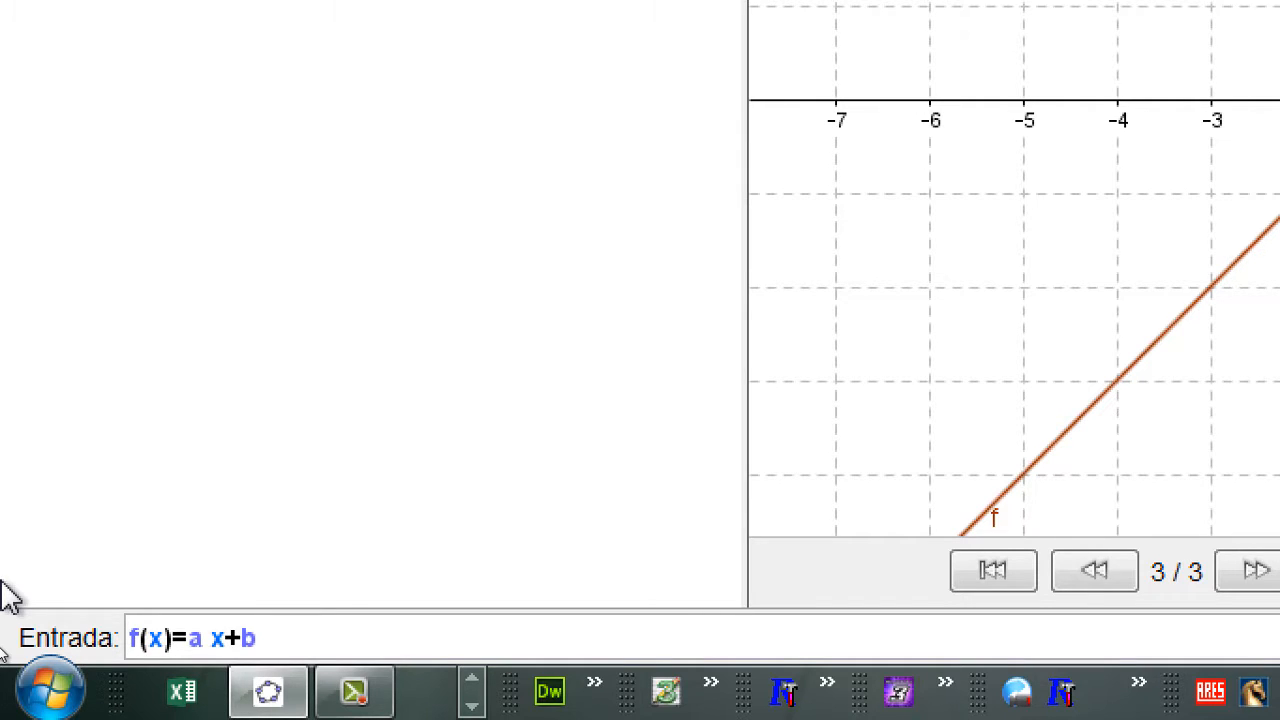
key(Return)
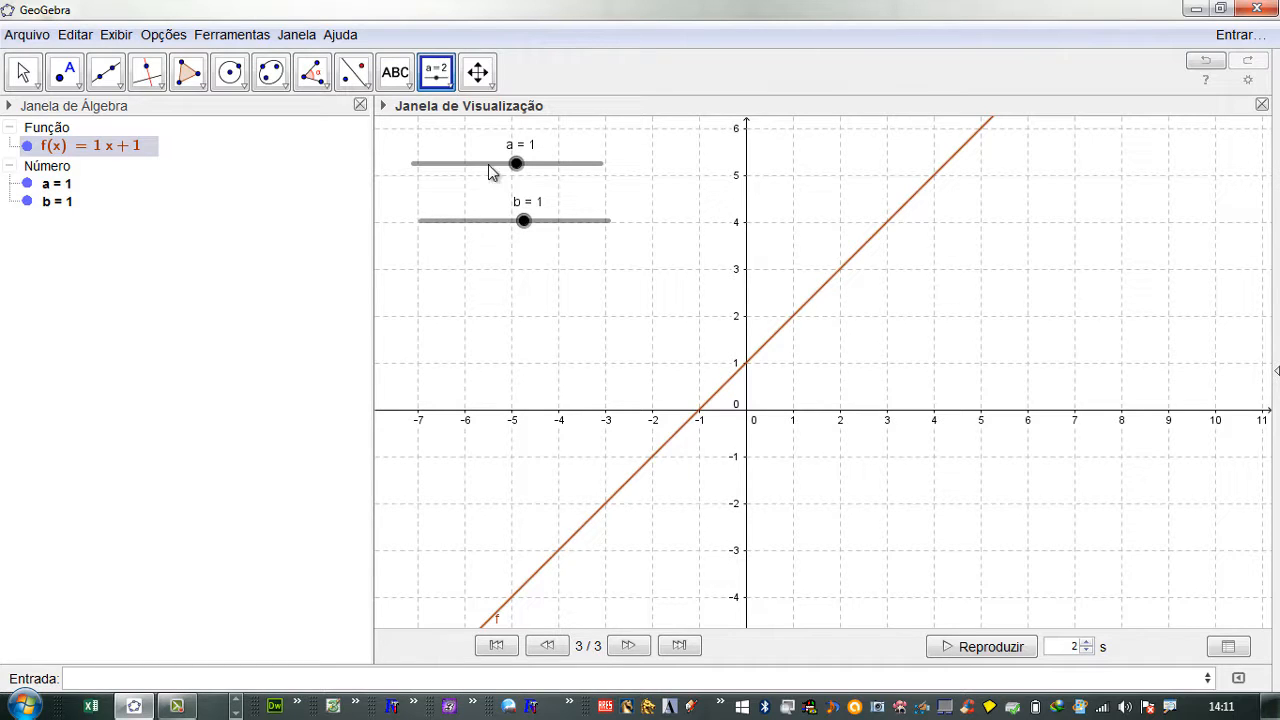
Move slider a to 0.7 and slider b to -1, and start animating both sliders.
drag(516, 164, 505, 224)
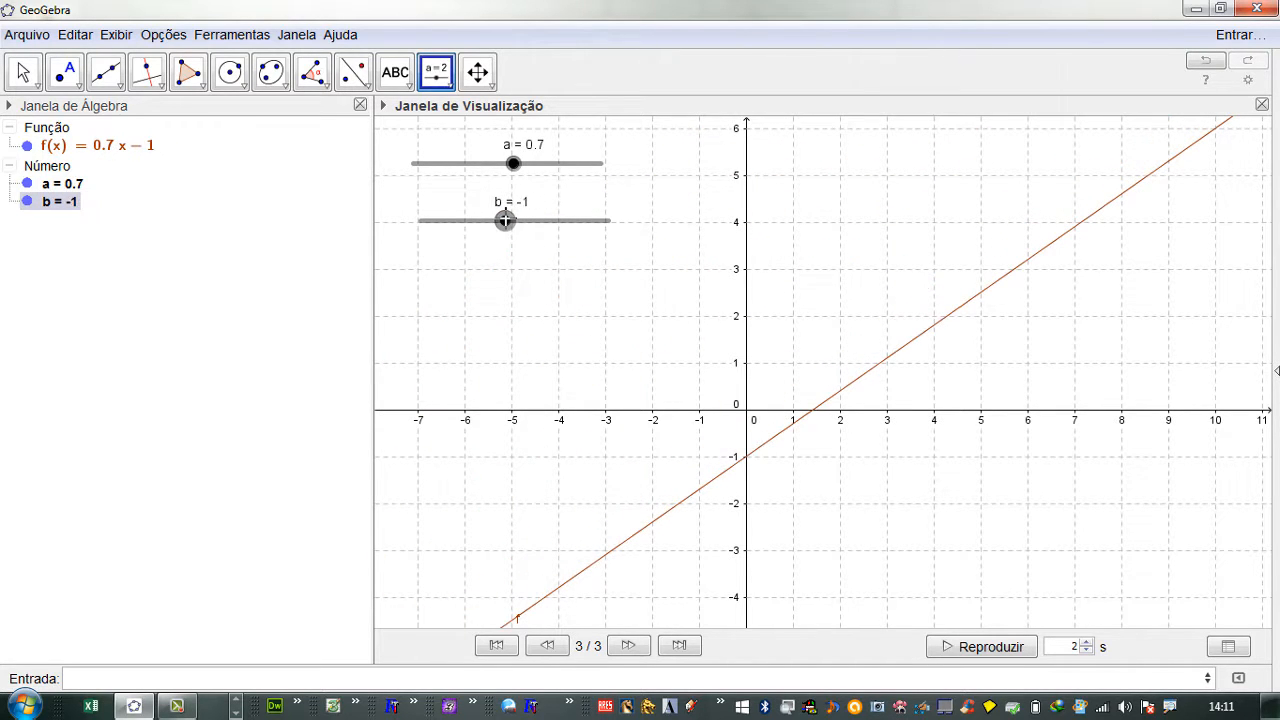
right_click(514, 168)
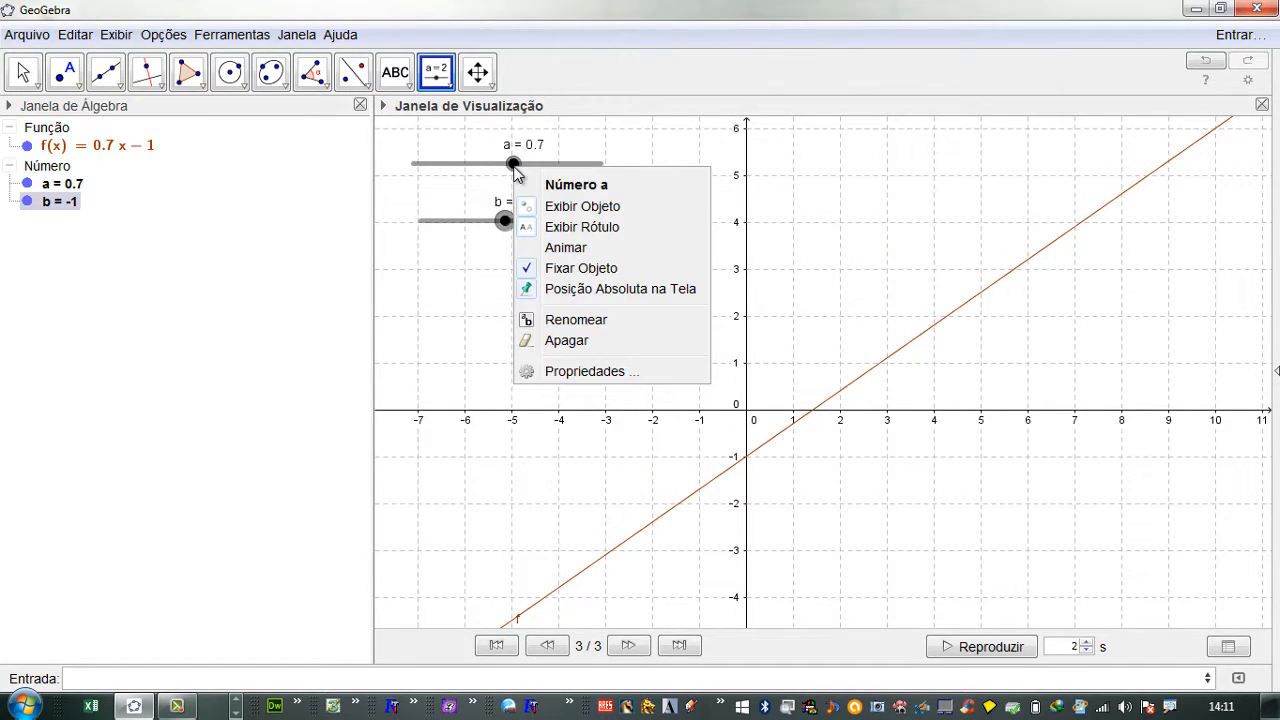
click(563, 247)
right_click(506, 221)
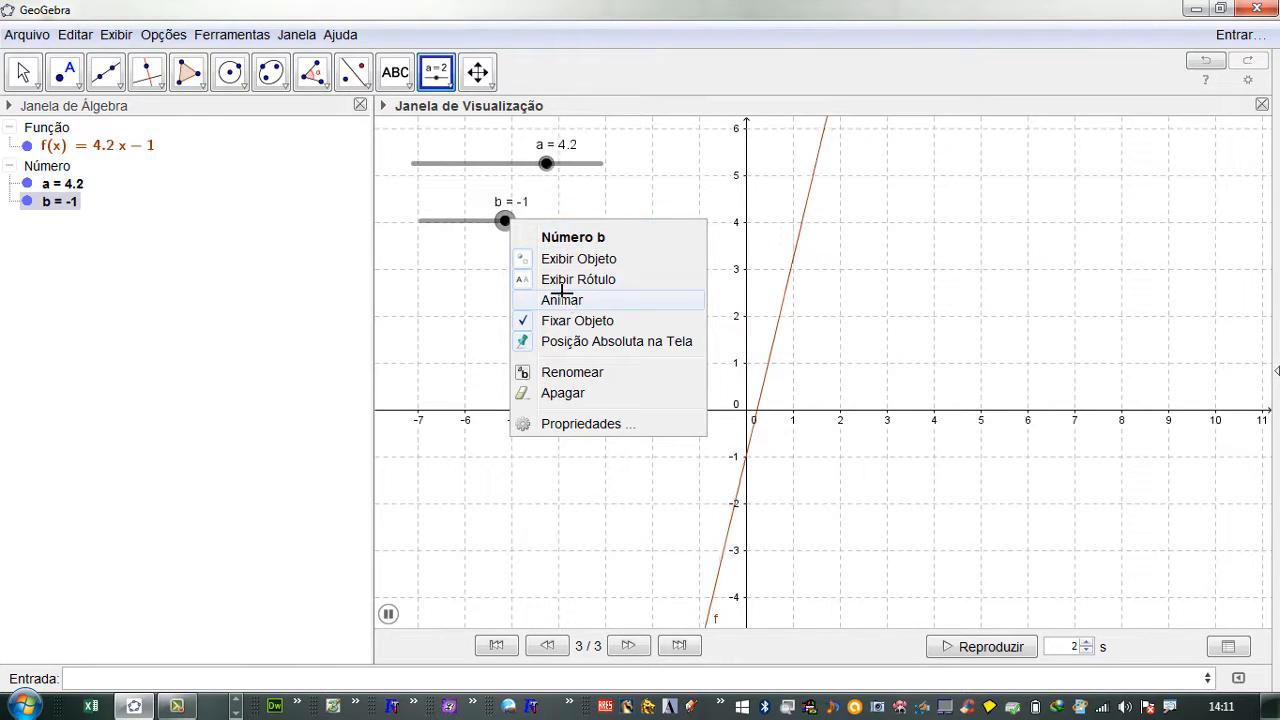
click(563, 298)
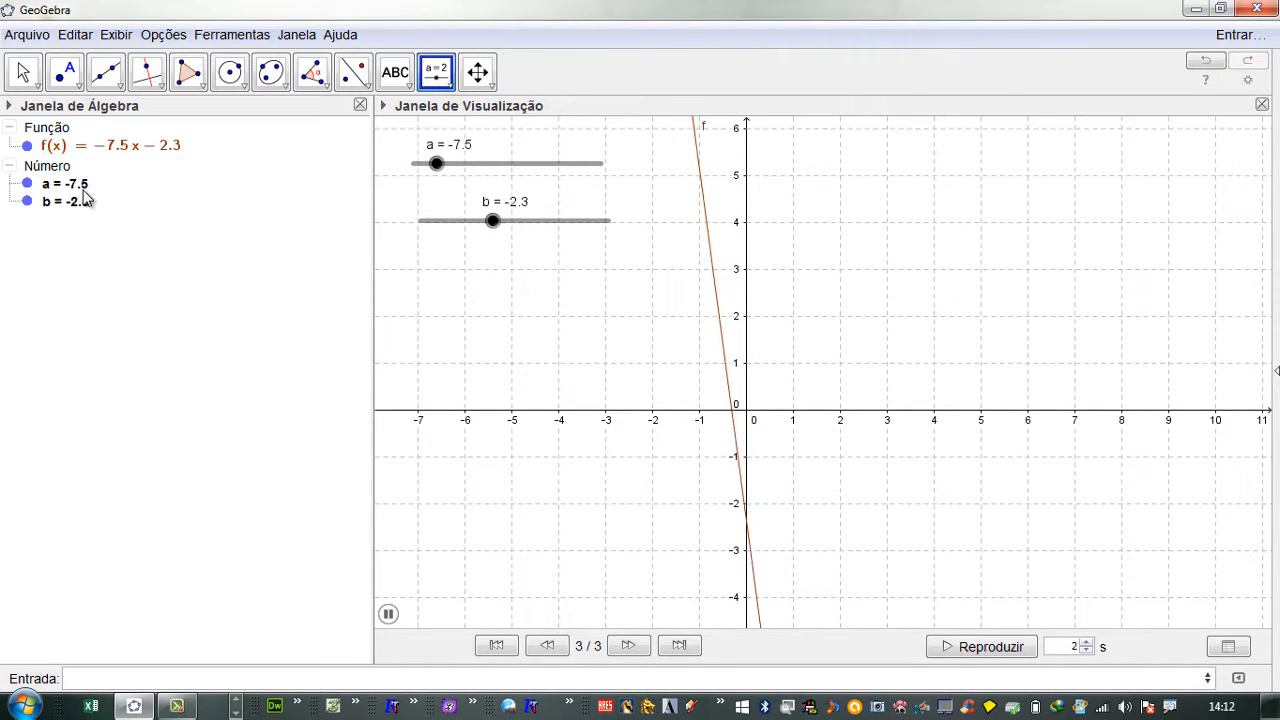
Turn off the animation of sliders a and b.
right_click(78, 181)
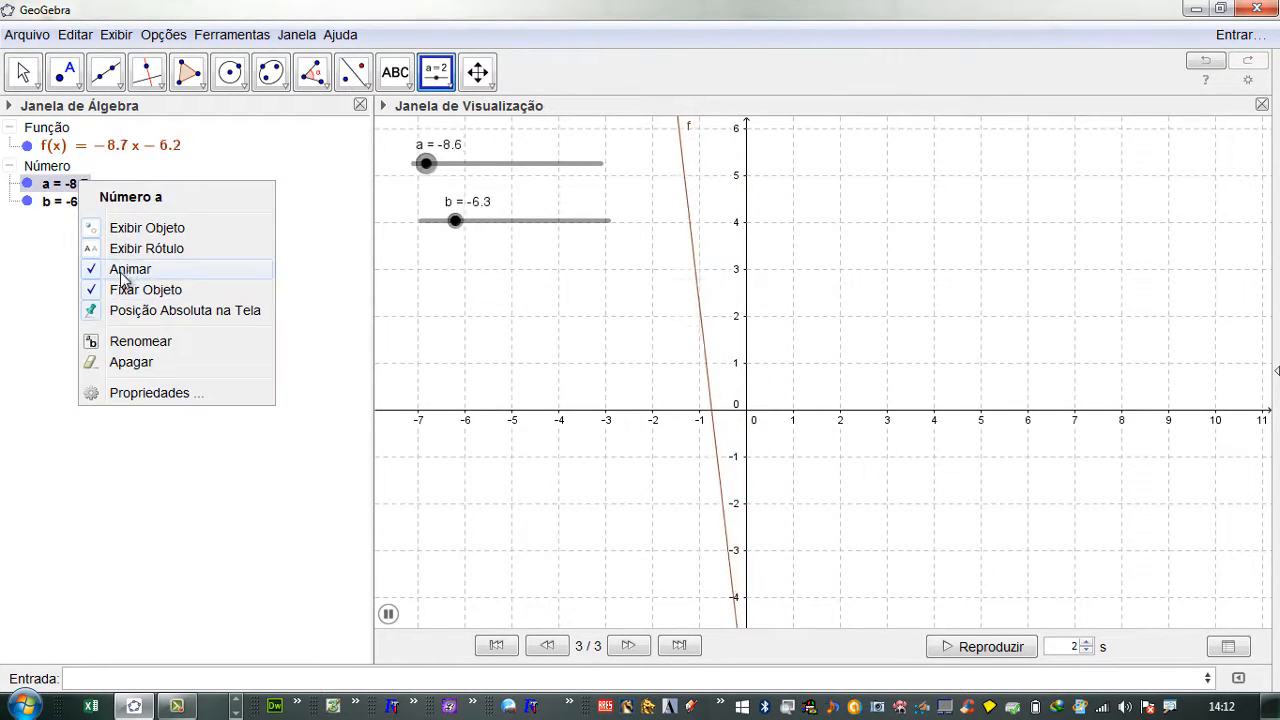
click(120, 271)
right_click(45, 203)
click(90, 283)
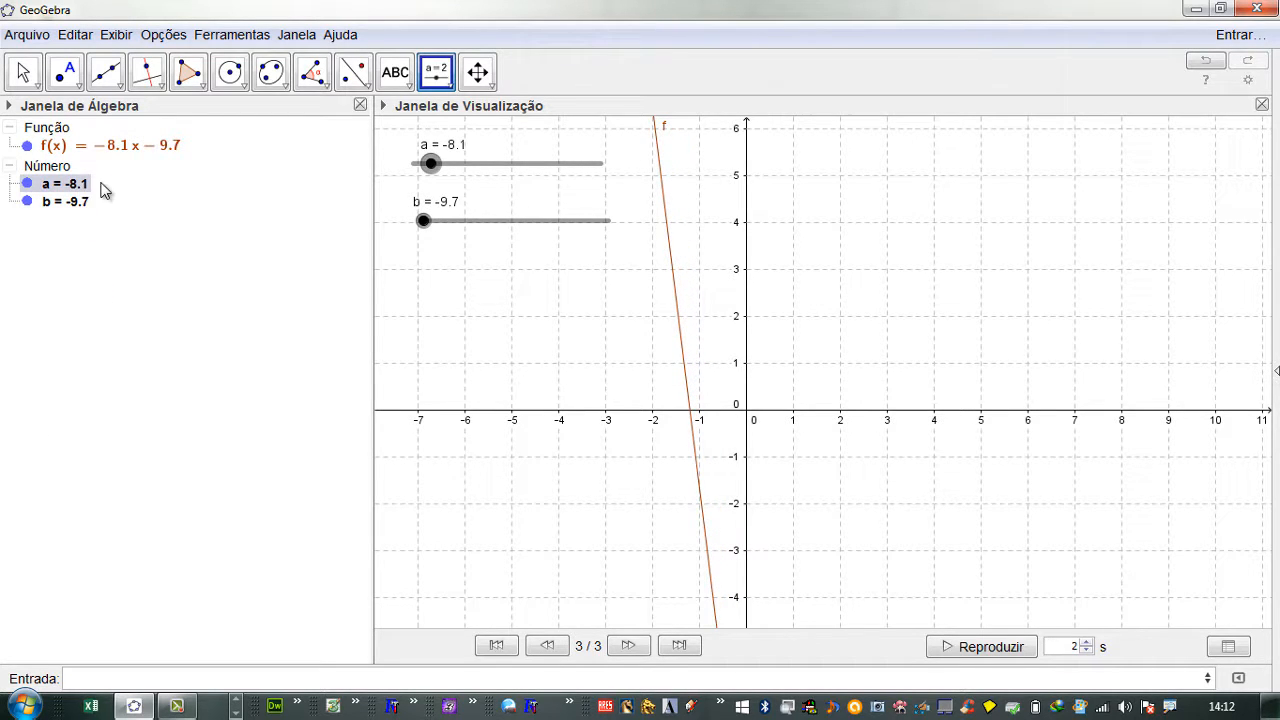
Set number a to 5 and number b to -2.
double_click(84, 187)
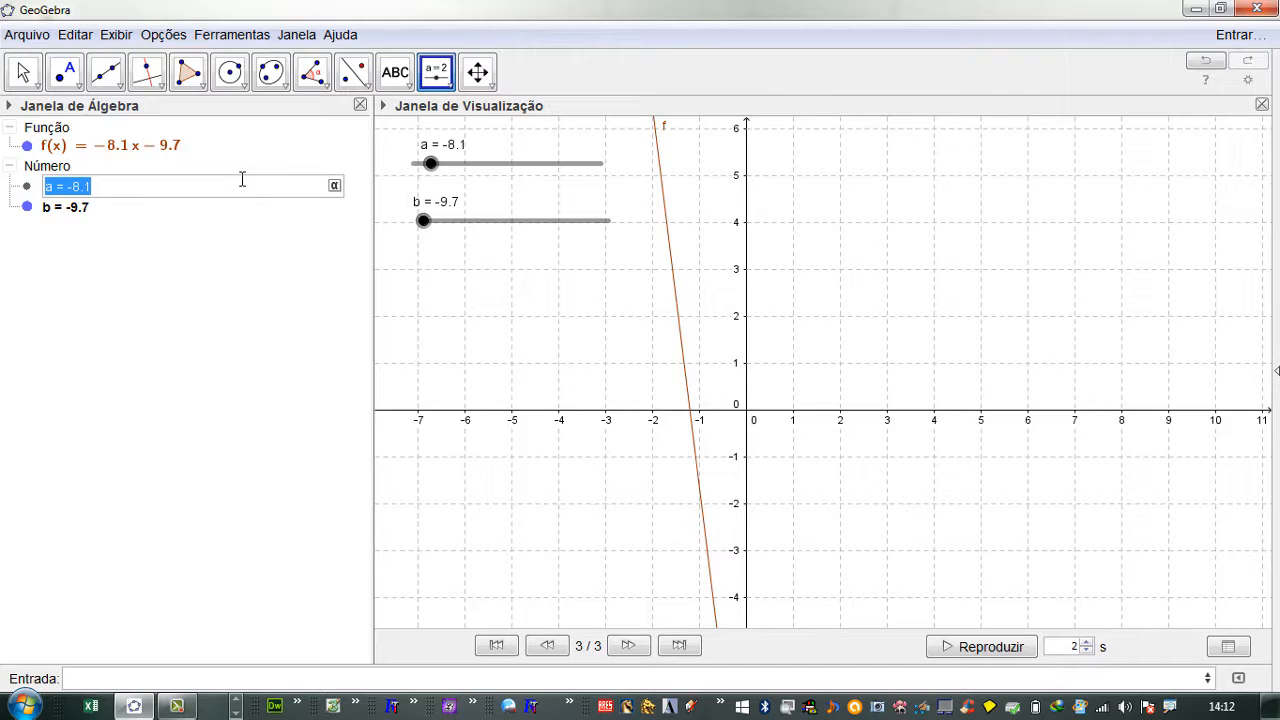
text(5)
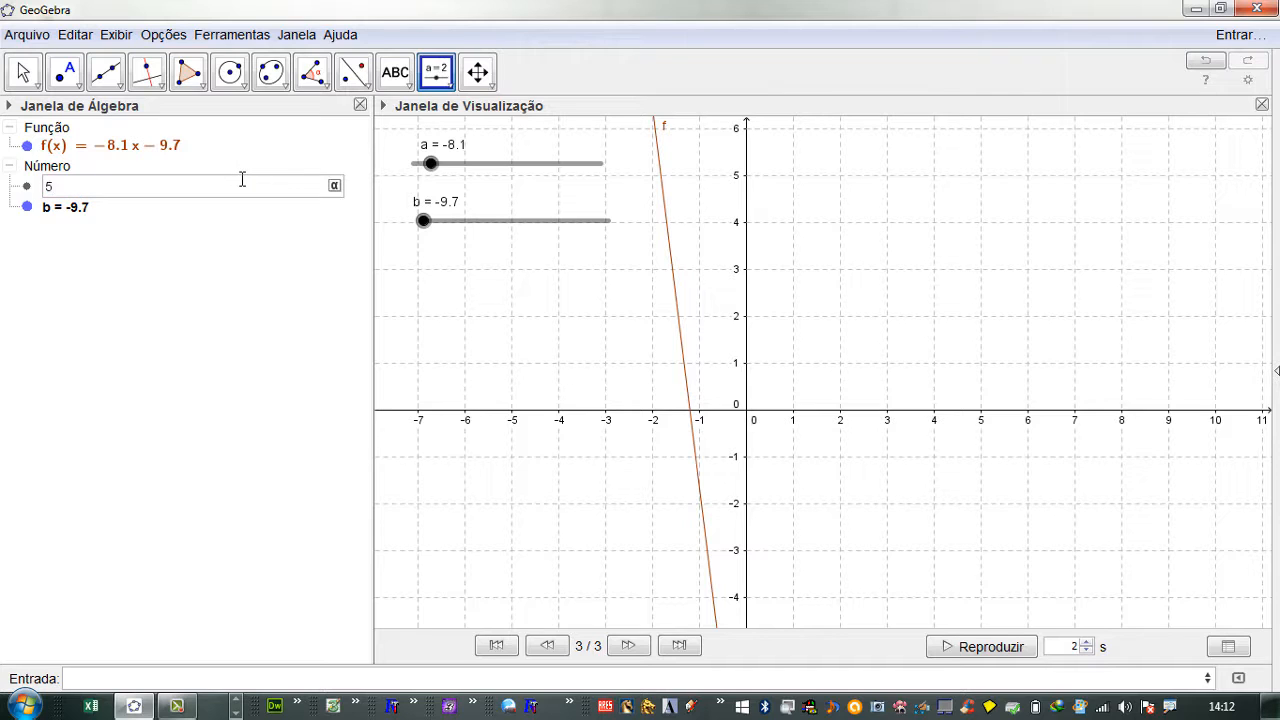
key(Return)
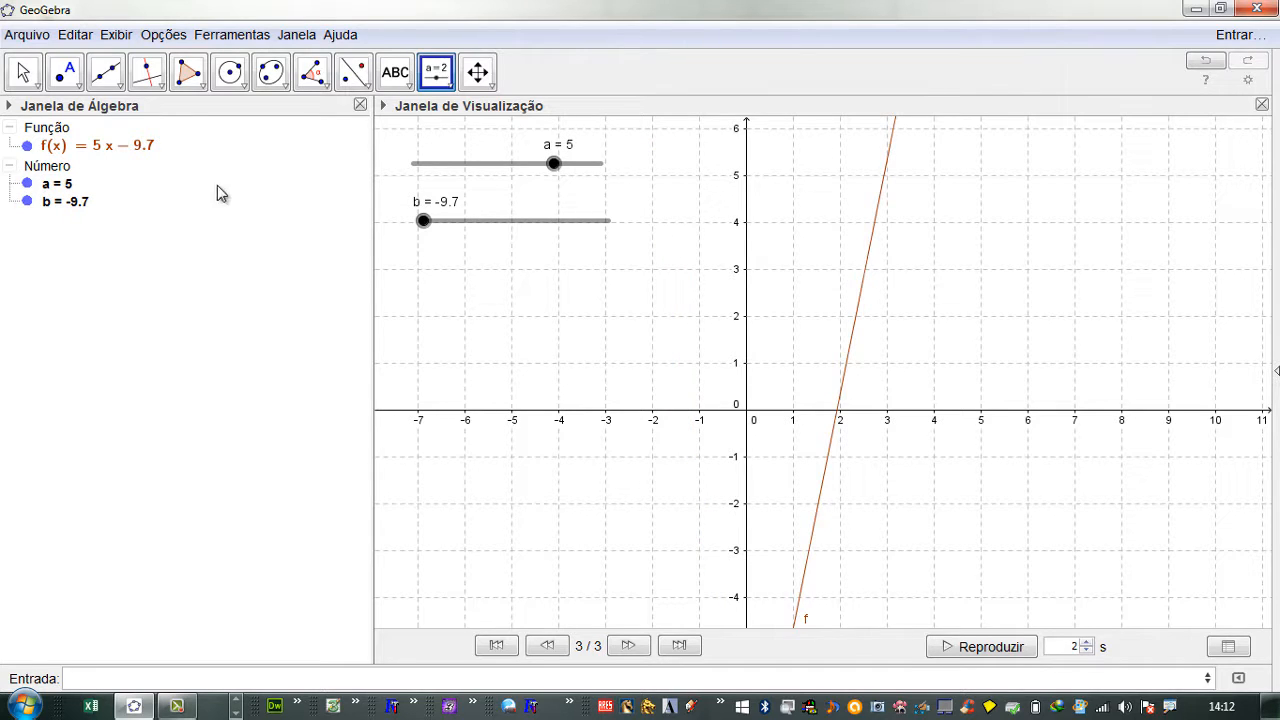
double_click(68, 200)
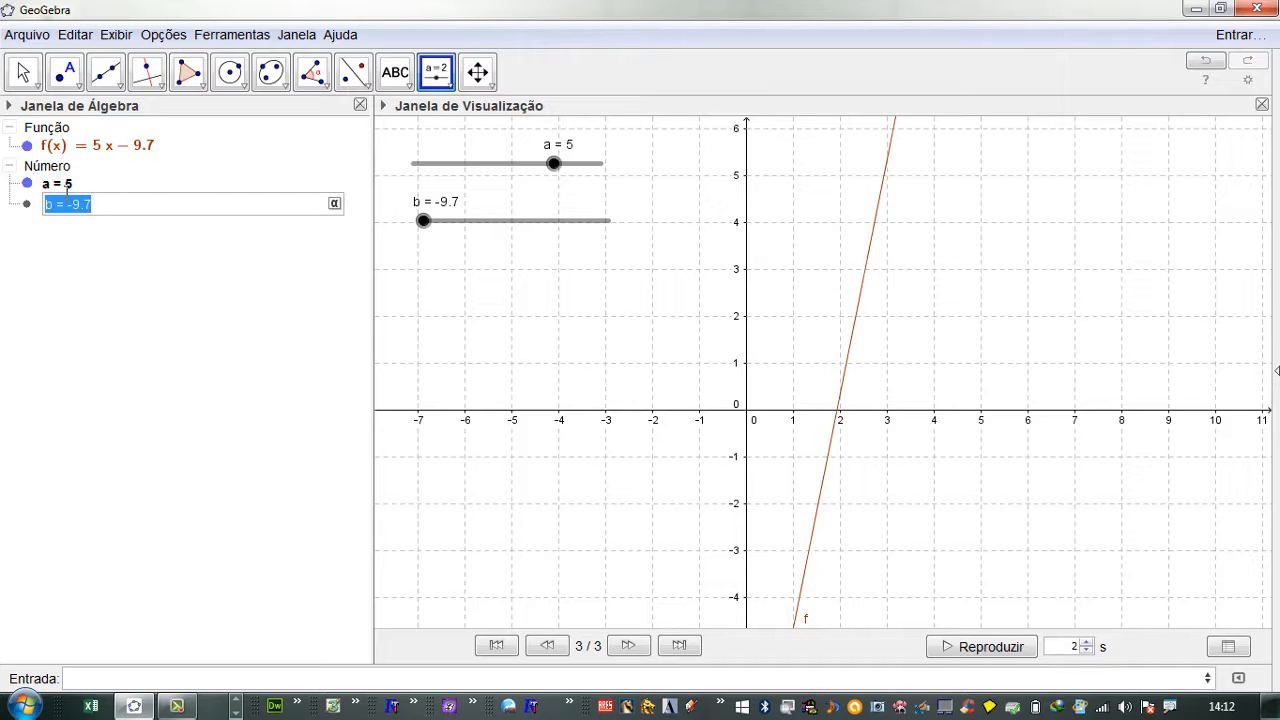
text(-2)
key(Return)
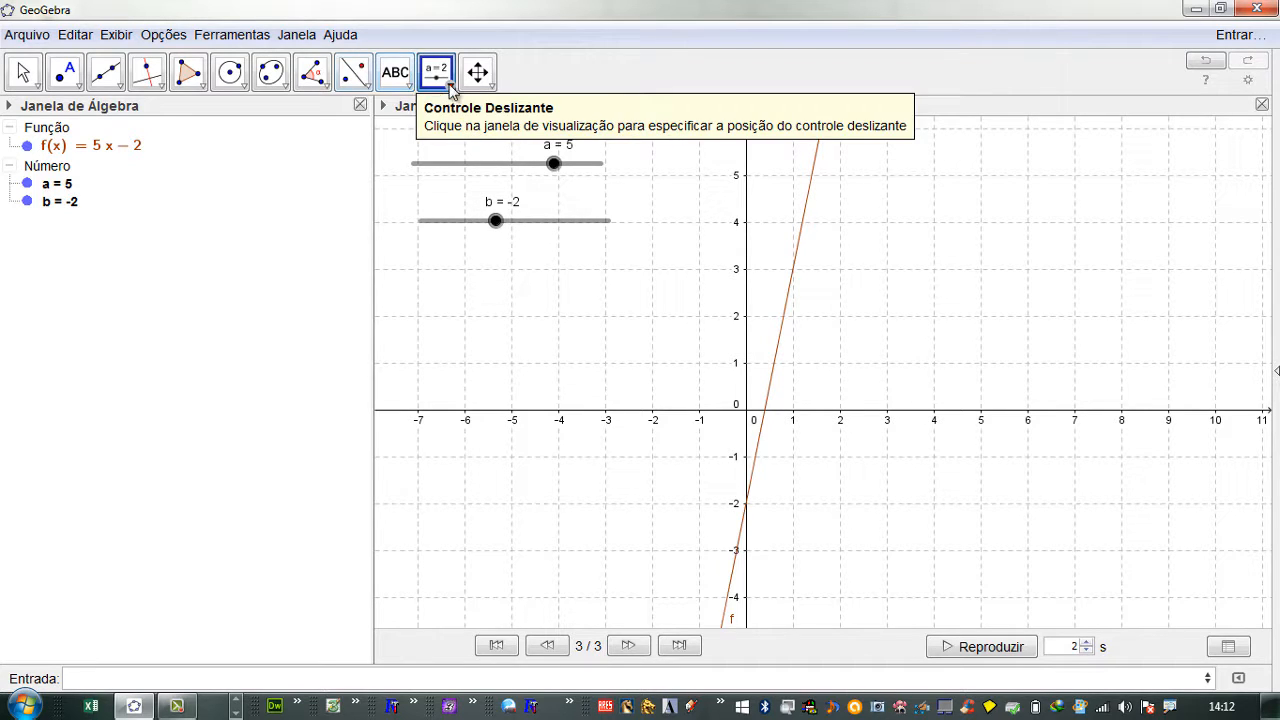
Create number slider c below slider b, with minimum -10 and maximum 10.
click(418, 266)
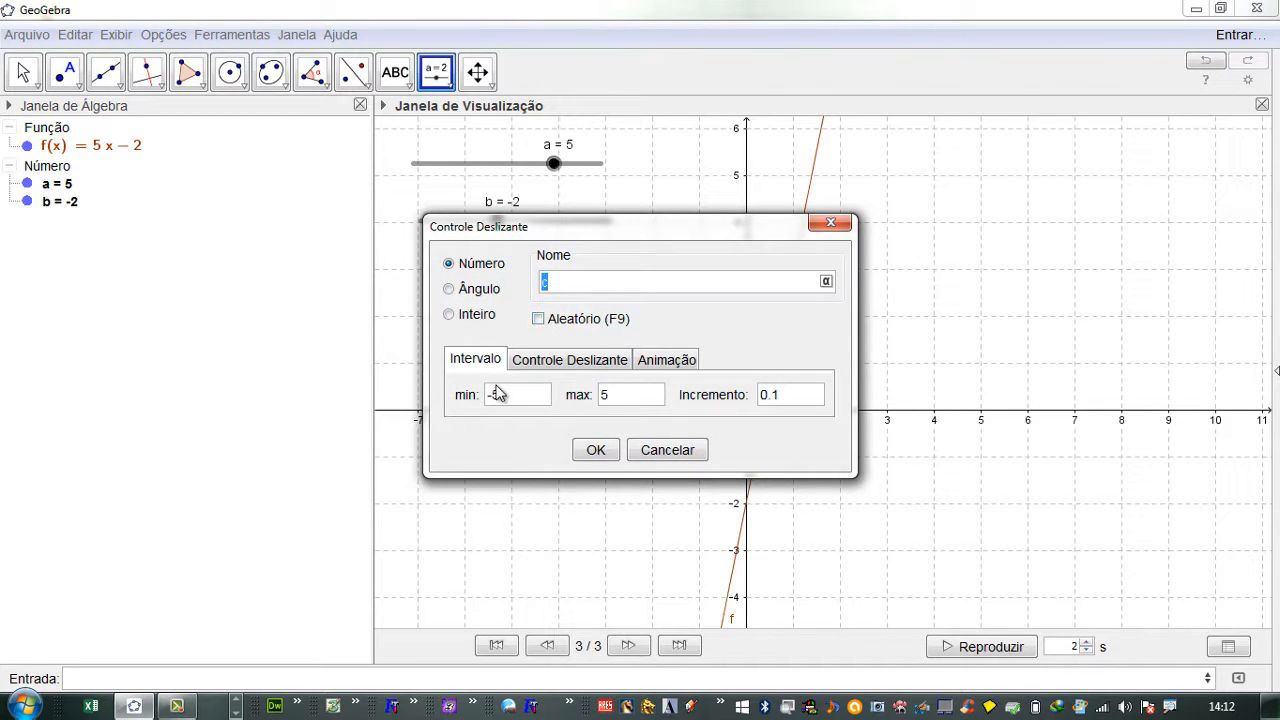
drag(504, 400, 495, 399)
text(10)
drag(612, 397, 585, 396)
text(1)
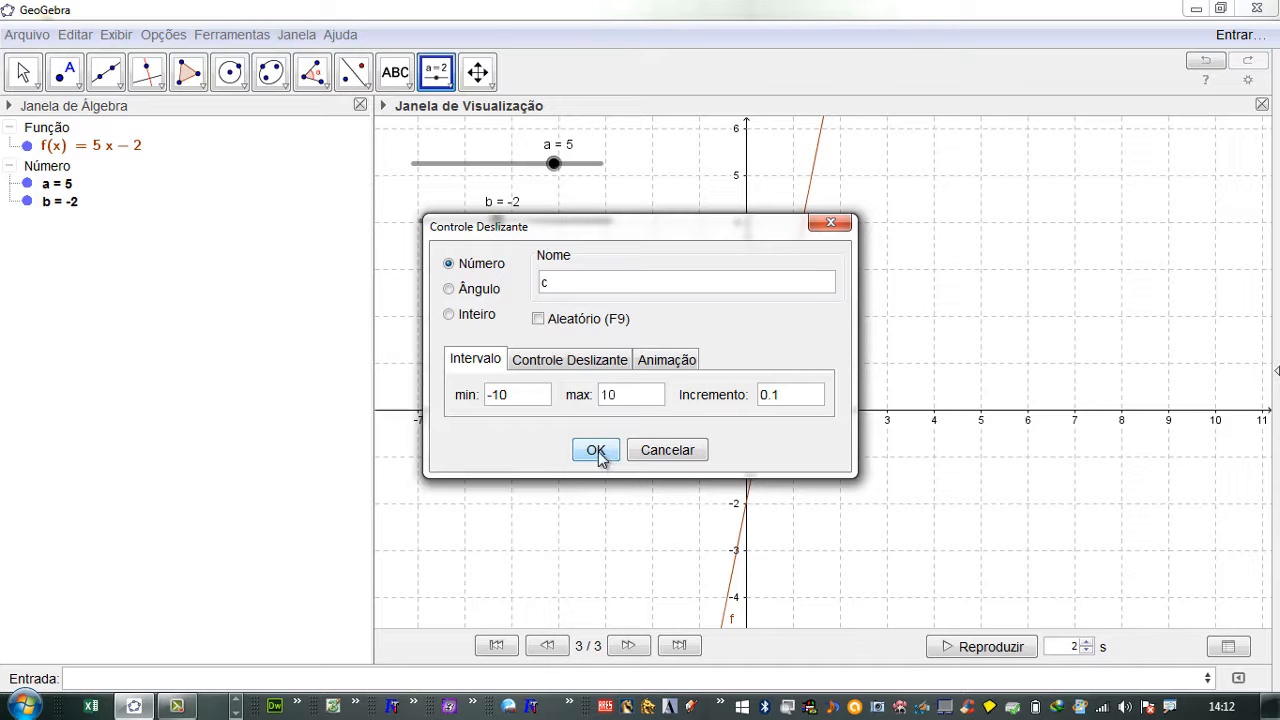
click(598, 452)
click(595, 452)
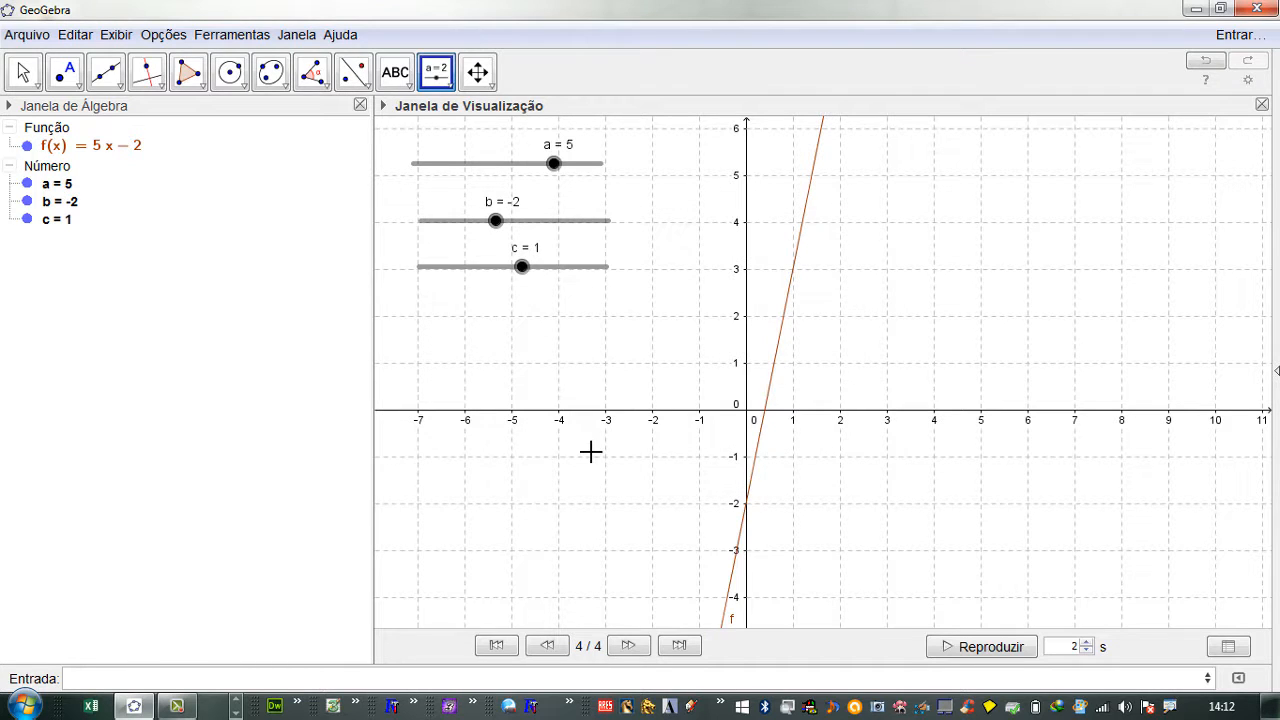
Create number slider d below slider c, with minimum -10 and maximum 10.
click(420, 314)
double_click(491, 394)
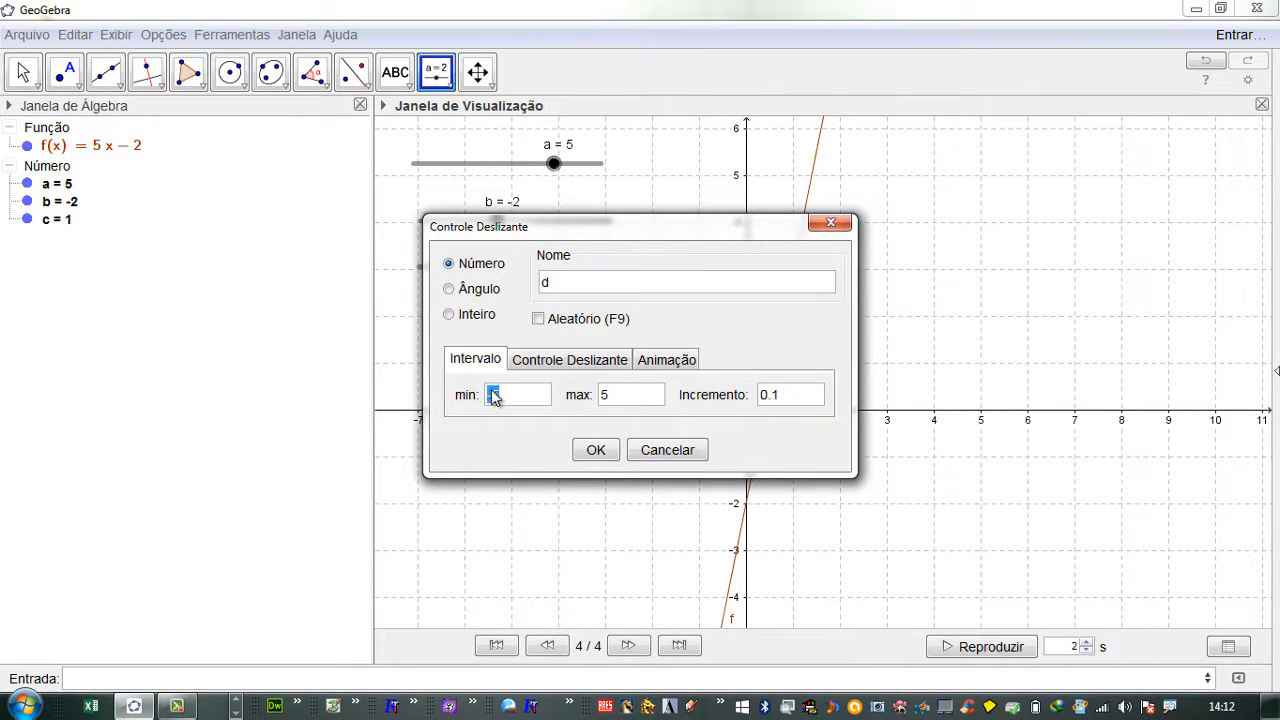
text(10)
double_click(605, 395)
text(10)
click(596, 450)
Enter the function g(x)=c x+d.
click(165, 676)
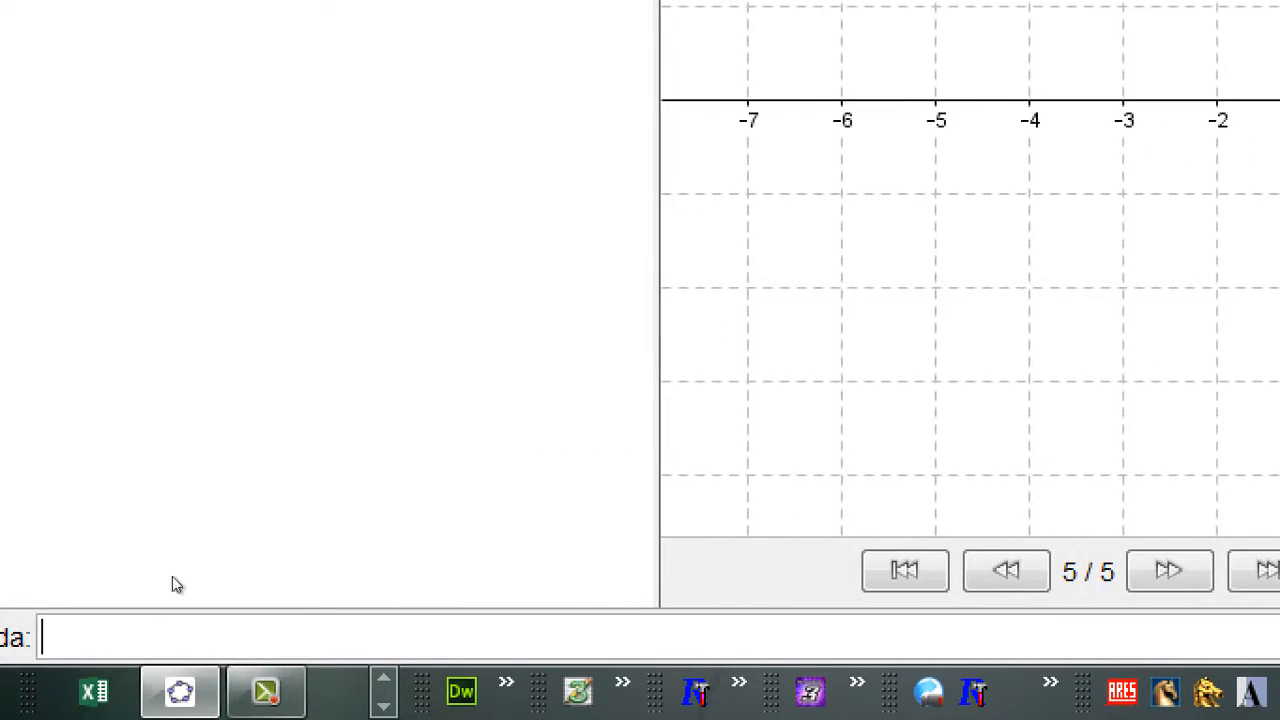
text(g(x)
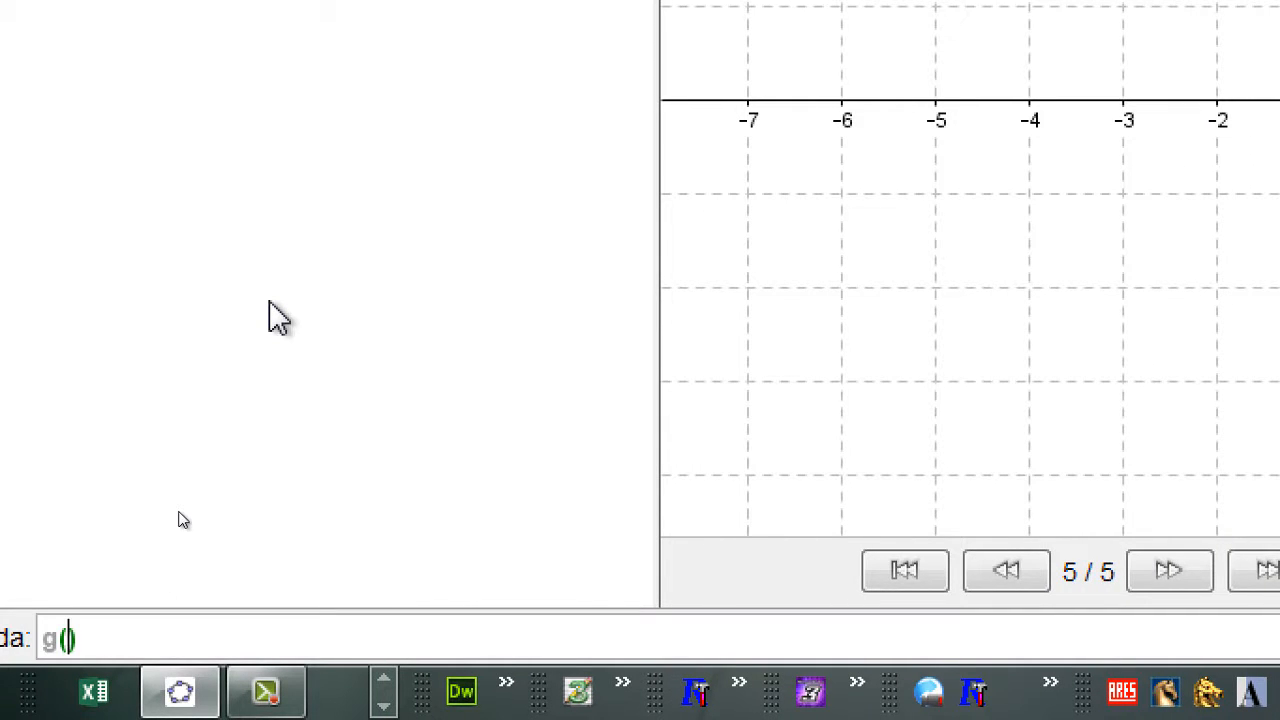
text()=)
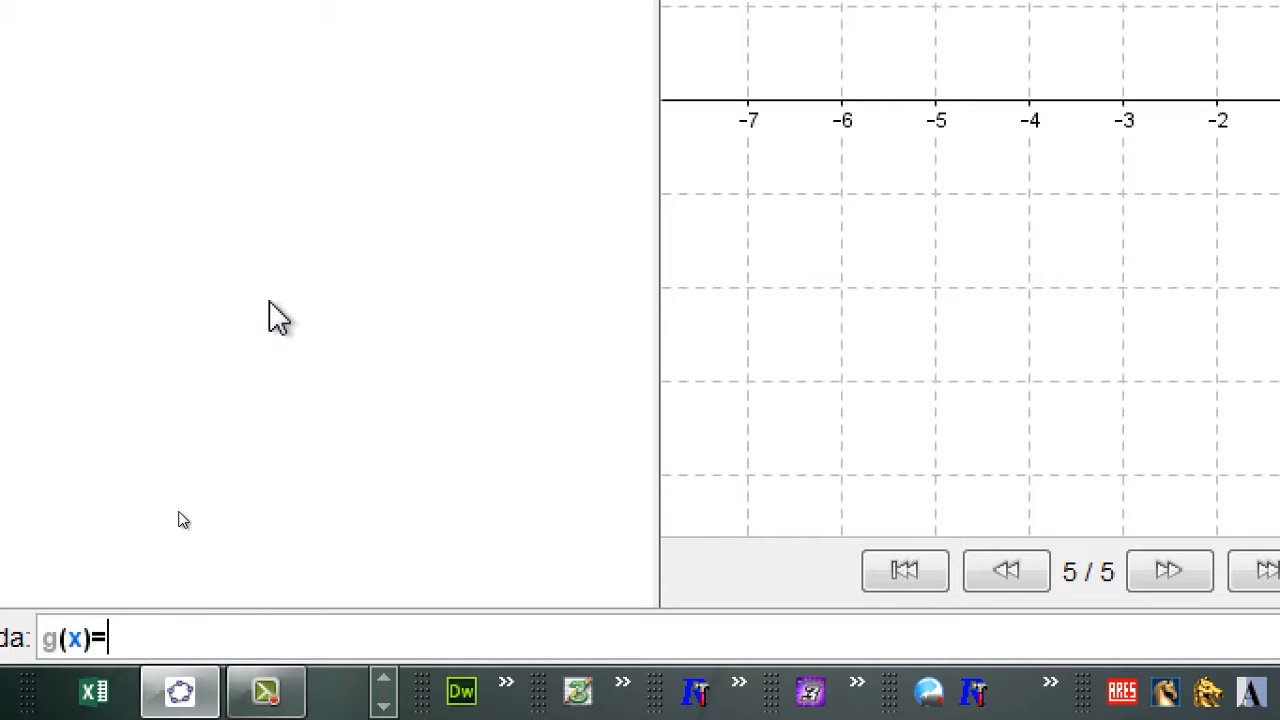
text(c x+d)
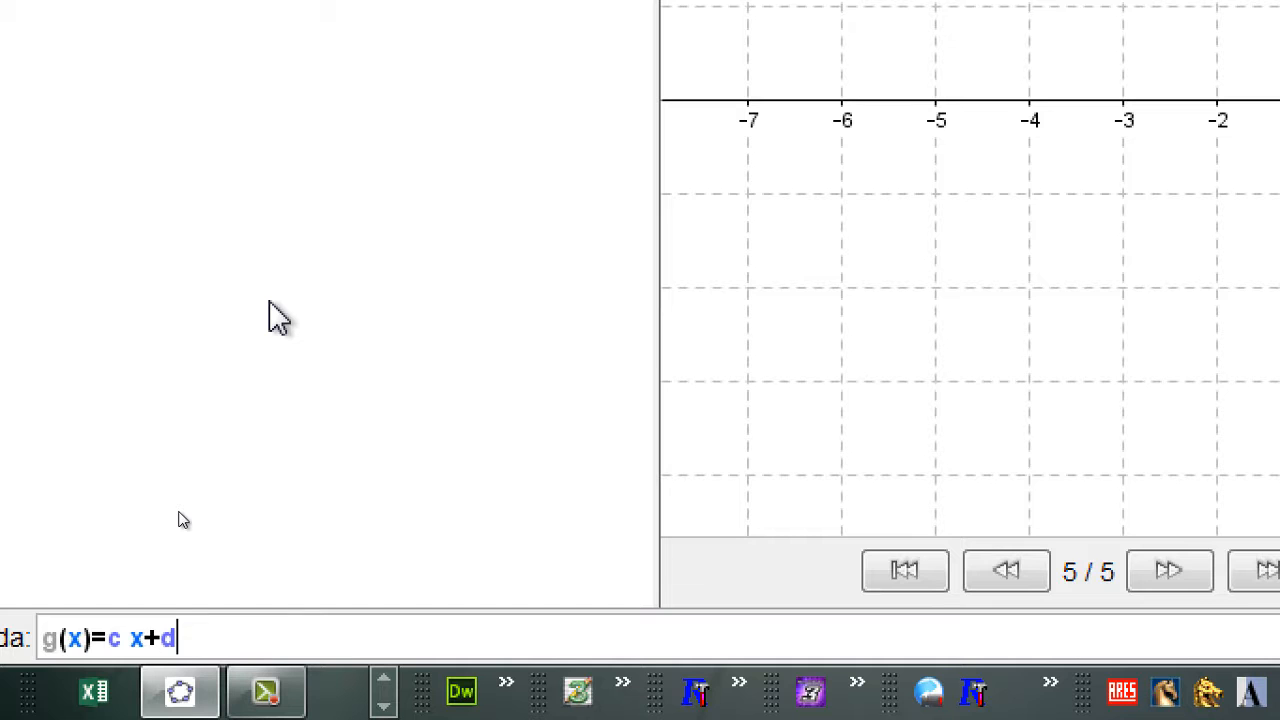
key(Return)
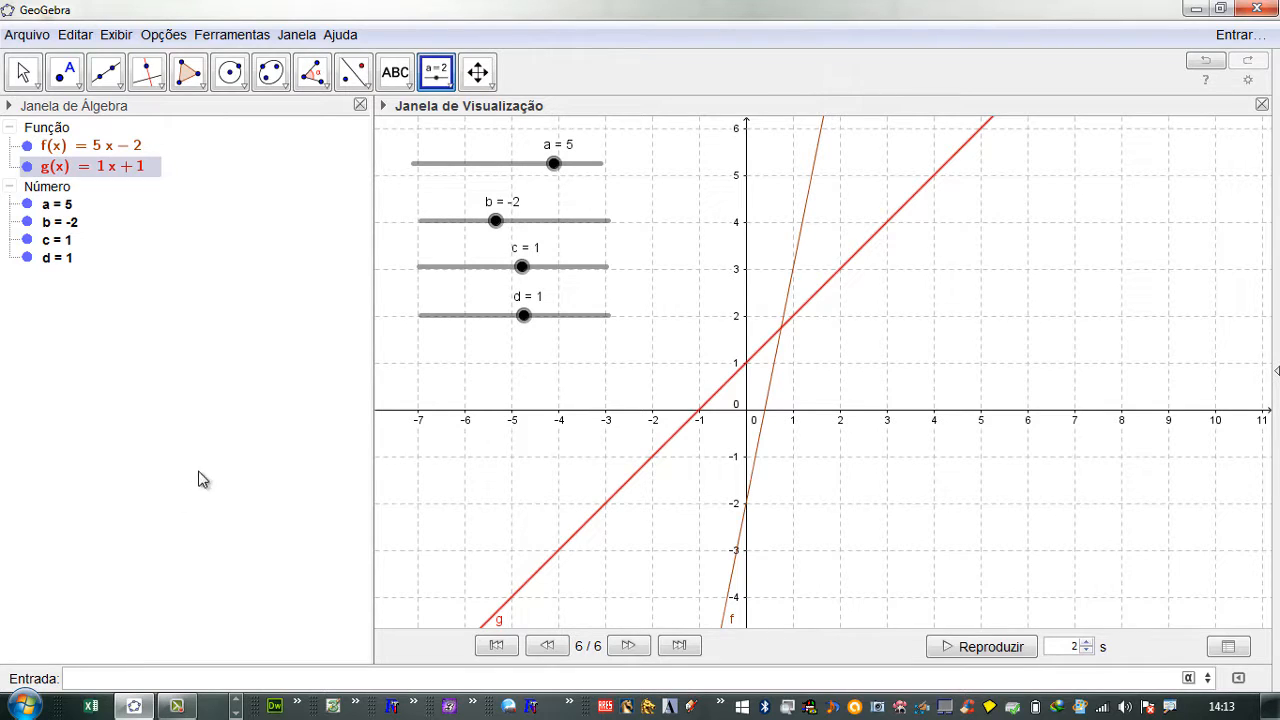
Move slider c to 0.5 and mark the intersection point of the lines f and g.
mouse_move(521, 277)
mouse_down()
mouse_move(508, 280)
mouse_move(526, 289)
mouse_move(506, 287)
mouse_move(518, 289)
mouse_up()
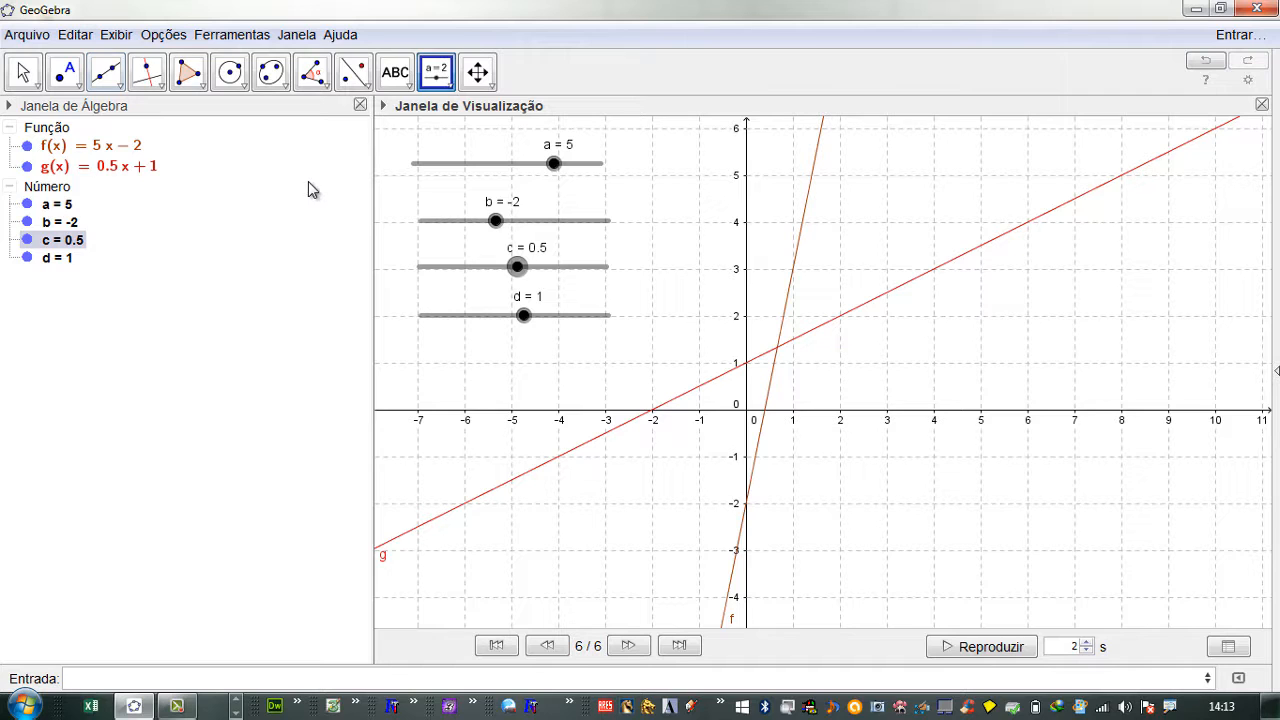
click(79, 89)
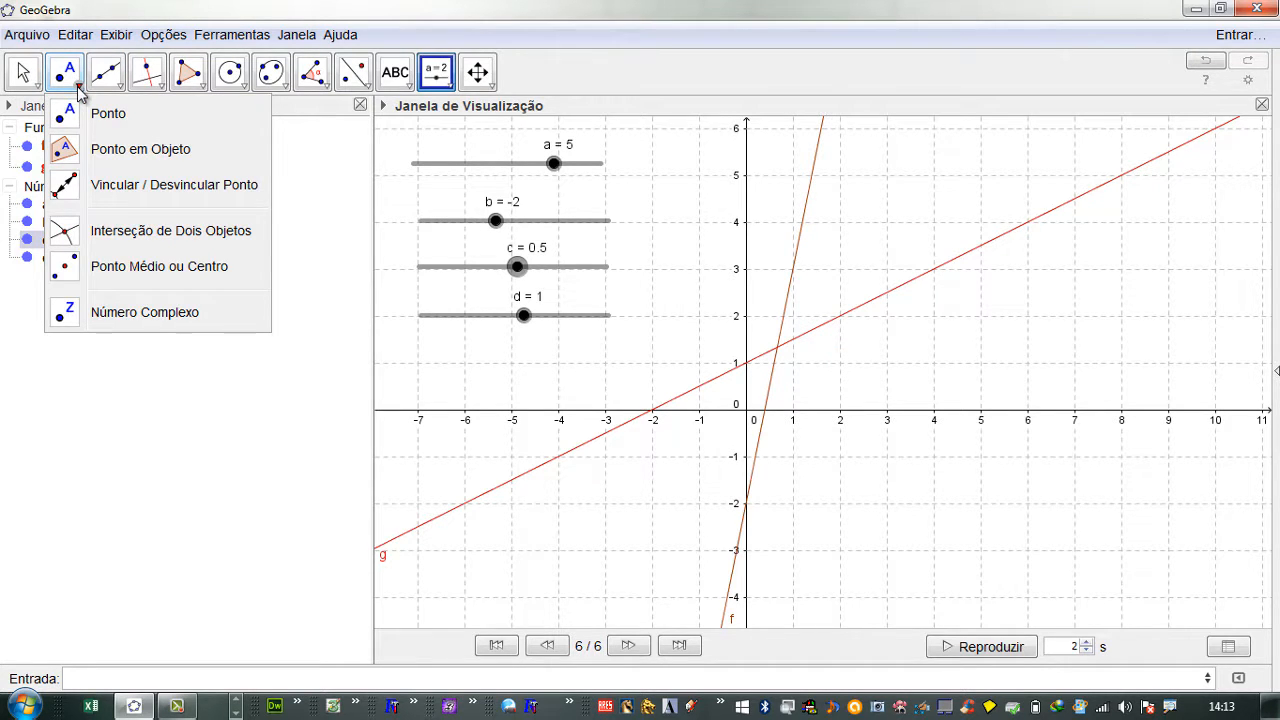
click(130, 242)
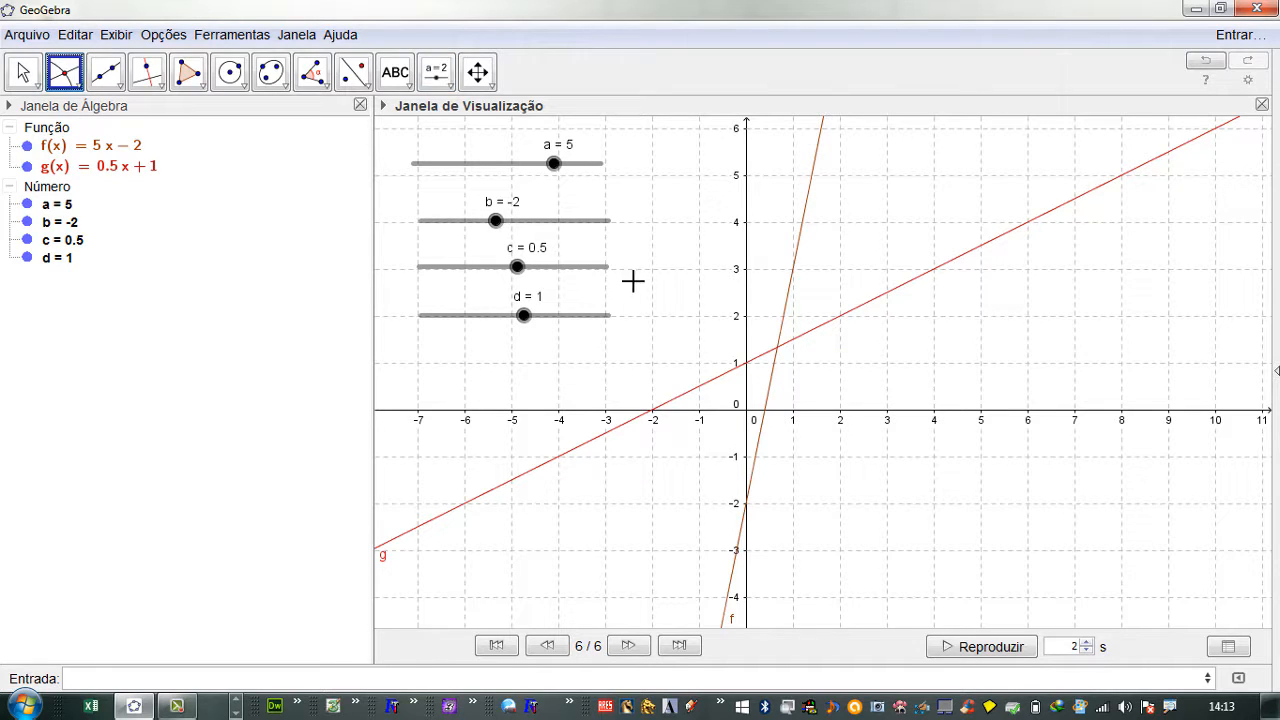
click(798, 238)
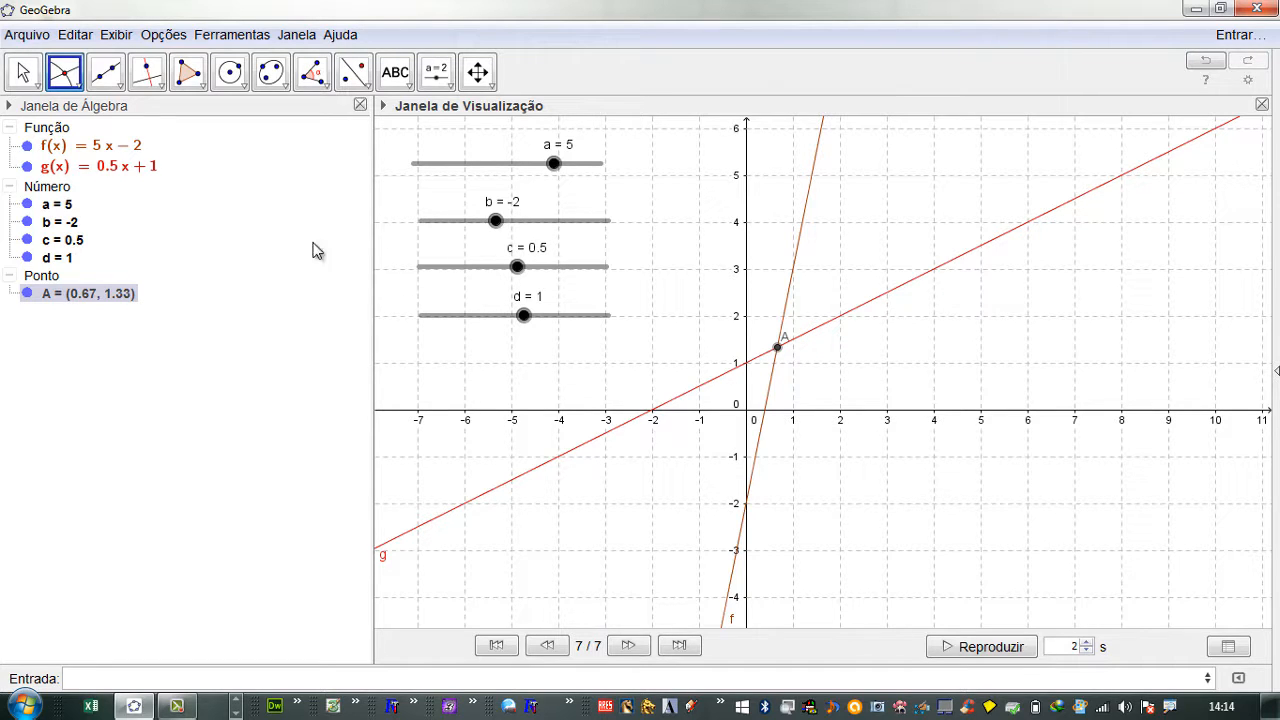
Move slider a to 2 and leave slider c at 0.5.
mouse_move(551, 178)
mouse_down()
mouse_move(514, 178)
mouse_move(527, 180)
mouse_up()
mouse_move(518, 274)
mouse_down()
mouse_move(503, 272)
mouse_move(519, 286)
mouse_up()
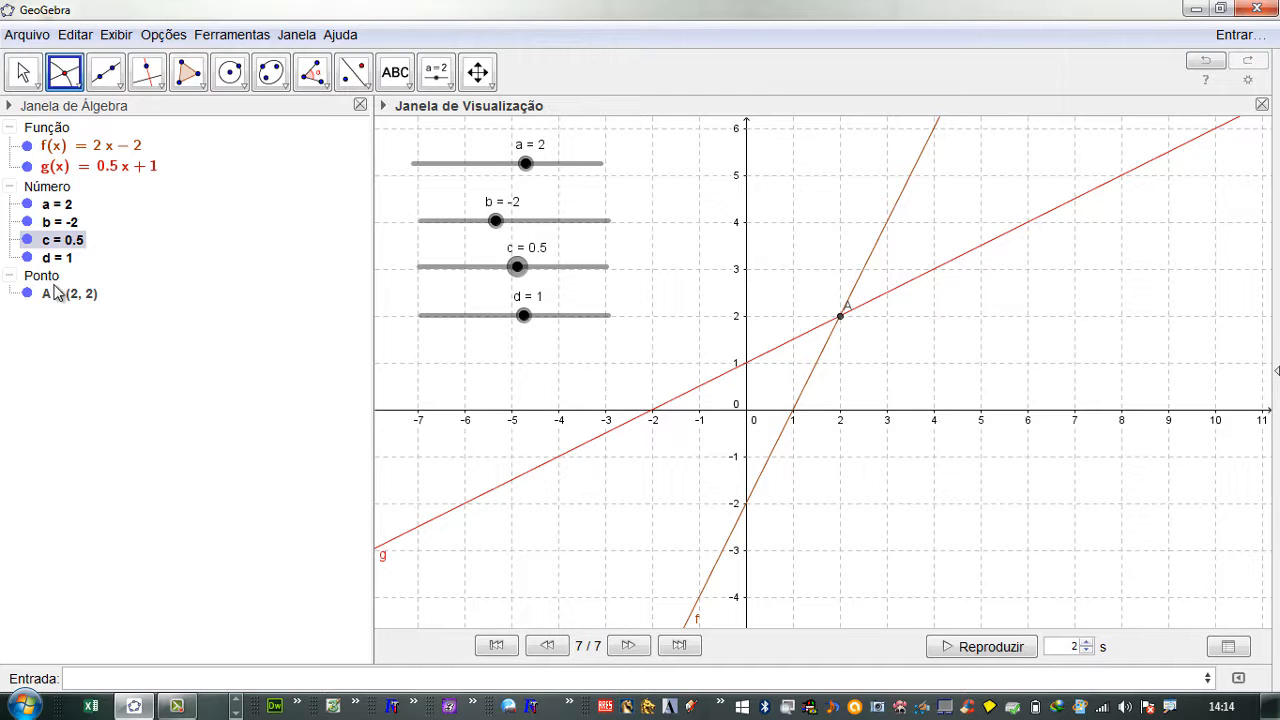
mouse_move(66, 292)
Hide function g and intersection point A in the graphics view.
click(28, 166)
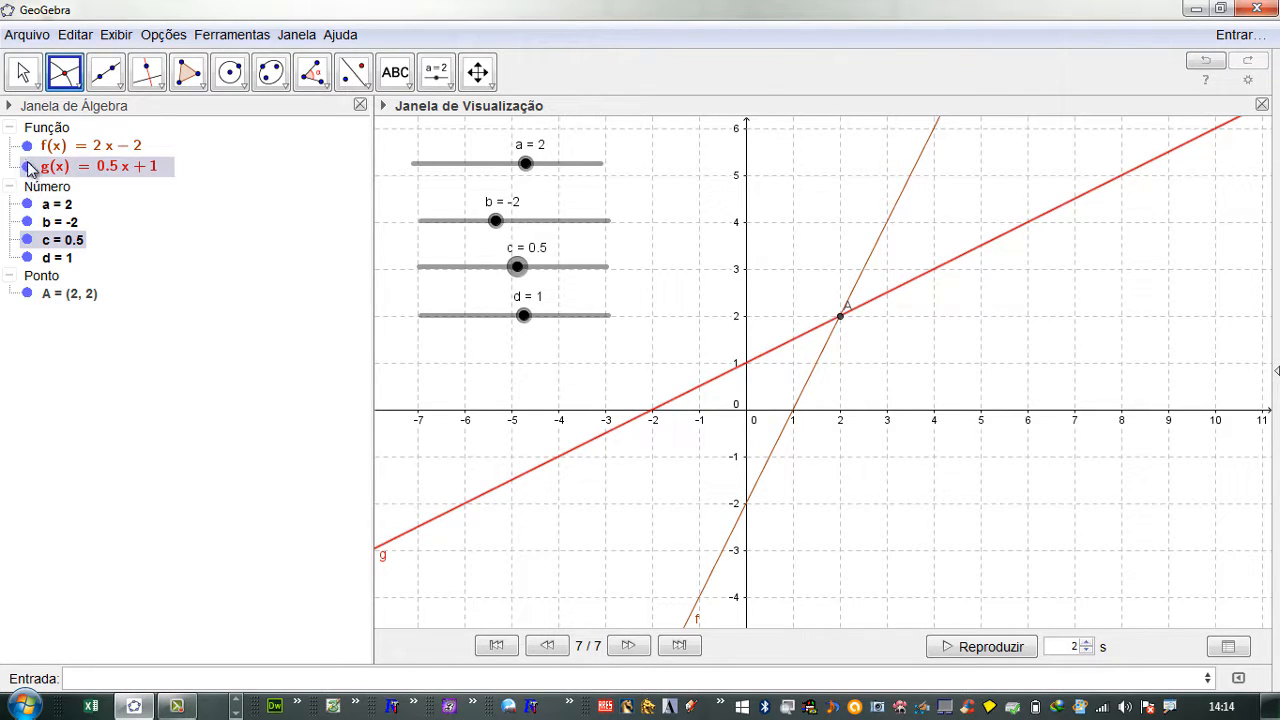
click(28, 166)
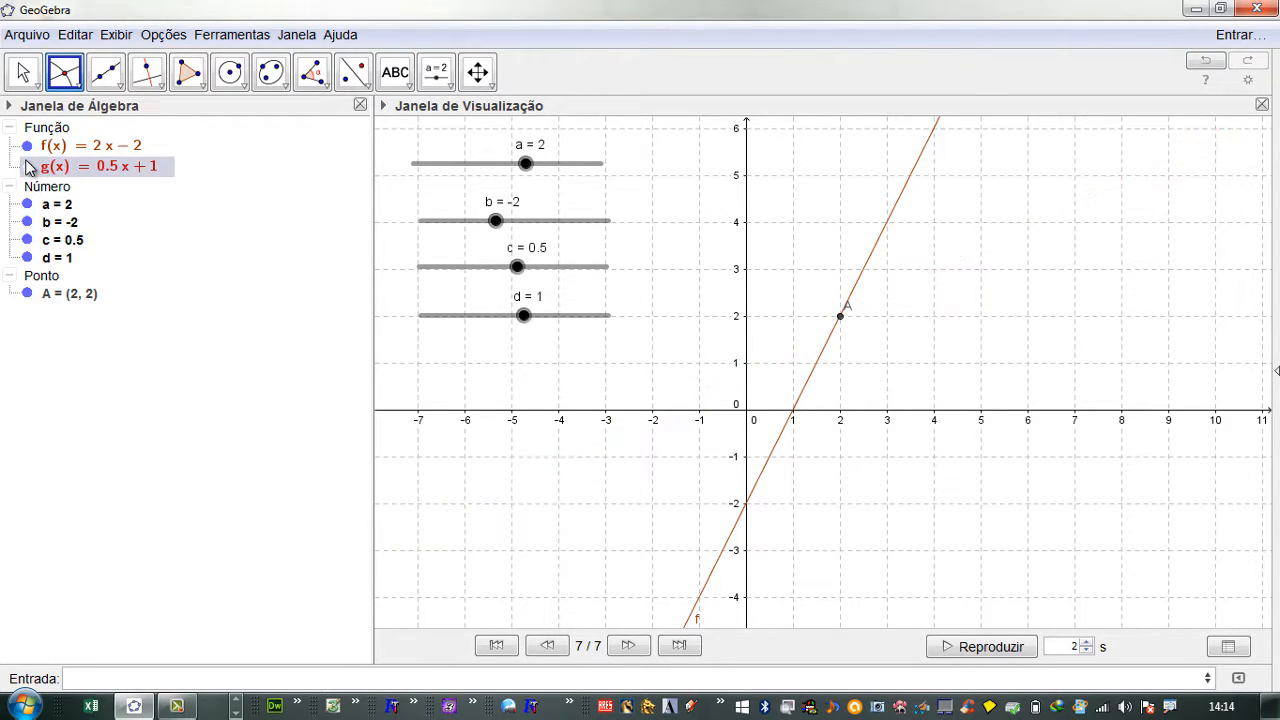
click(27, 293)
click(27, 293)
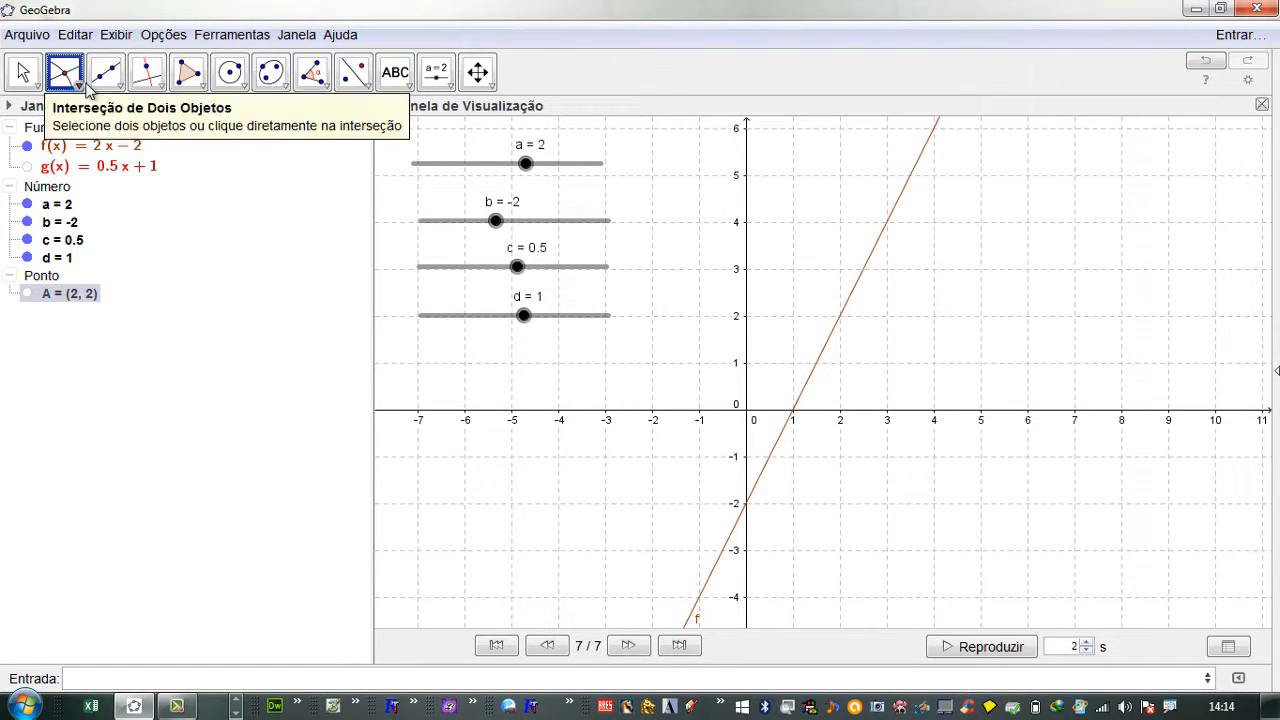
Mark the intersection of line f with the x-axis, and delete that point again.
click(845, 313)
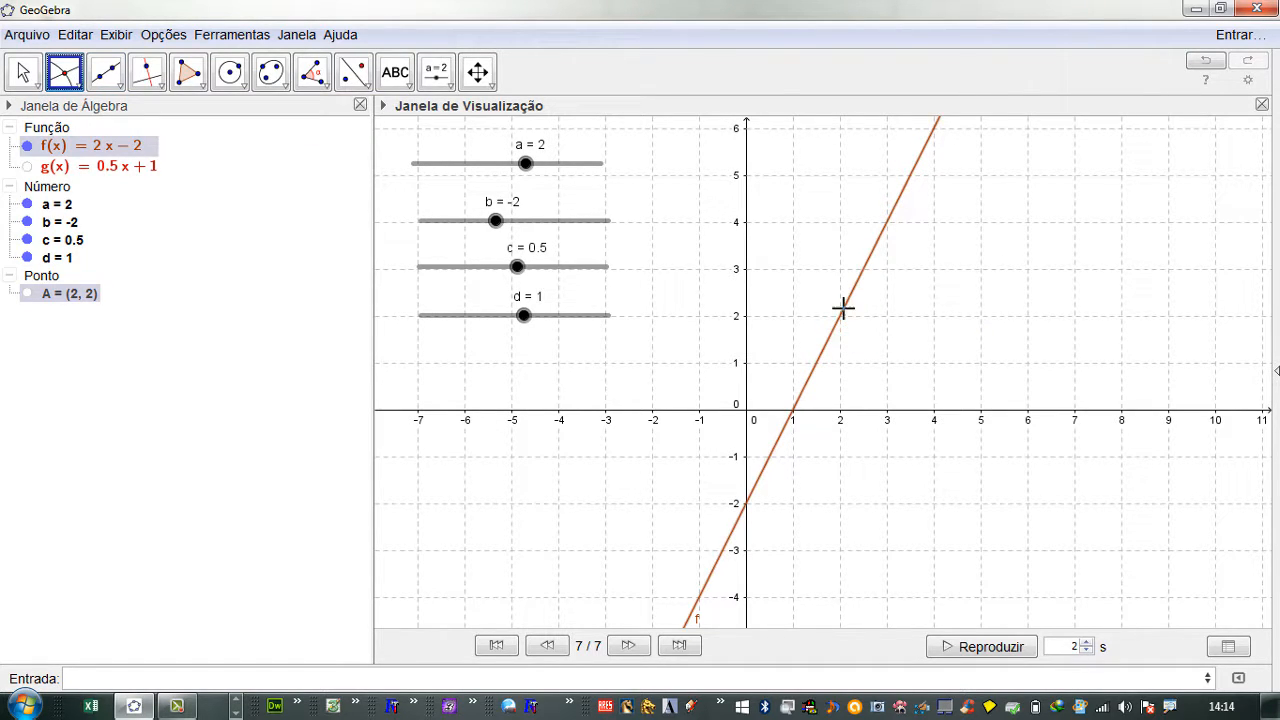
click(846, 414)
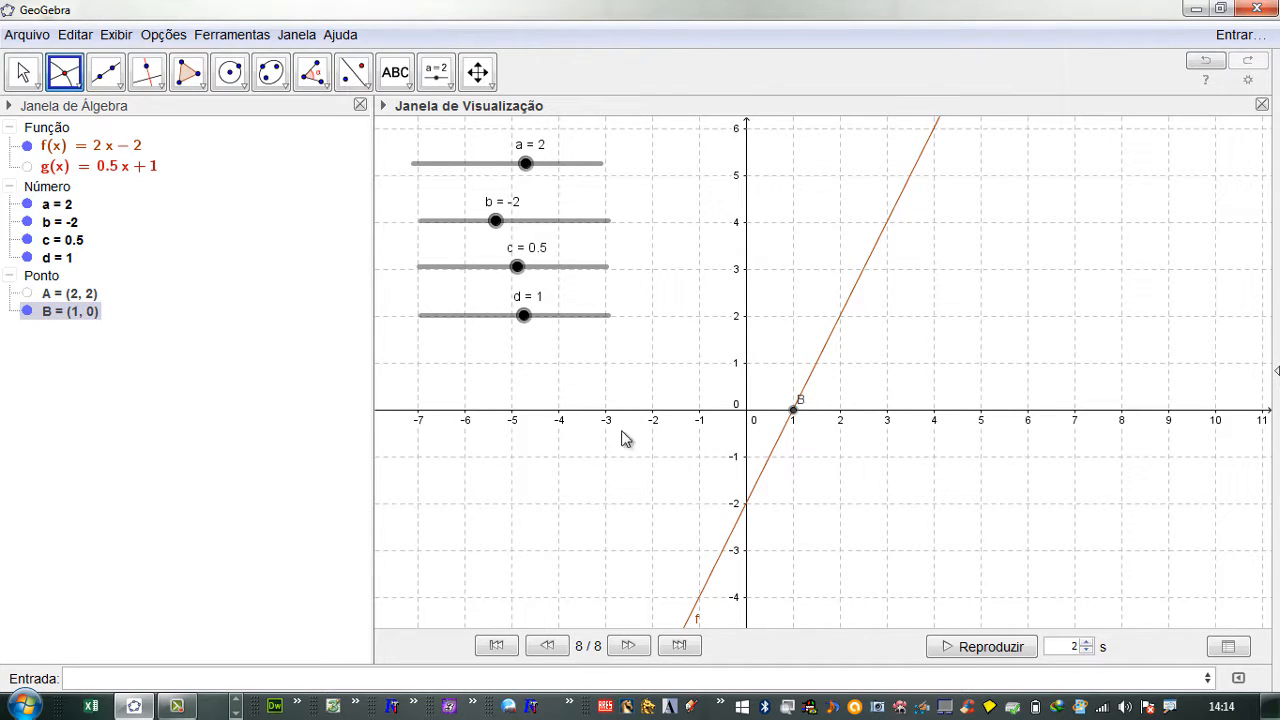
right_click(88, 320)
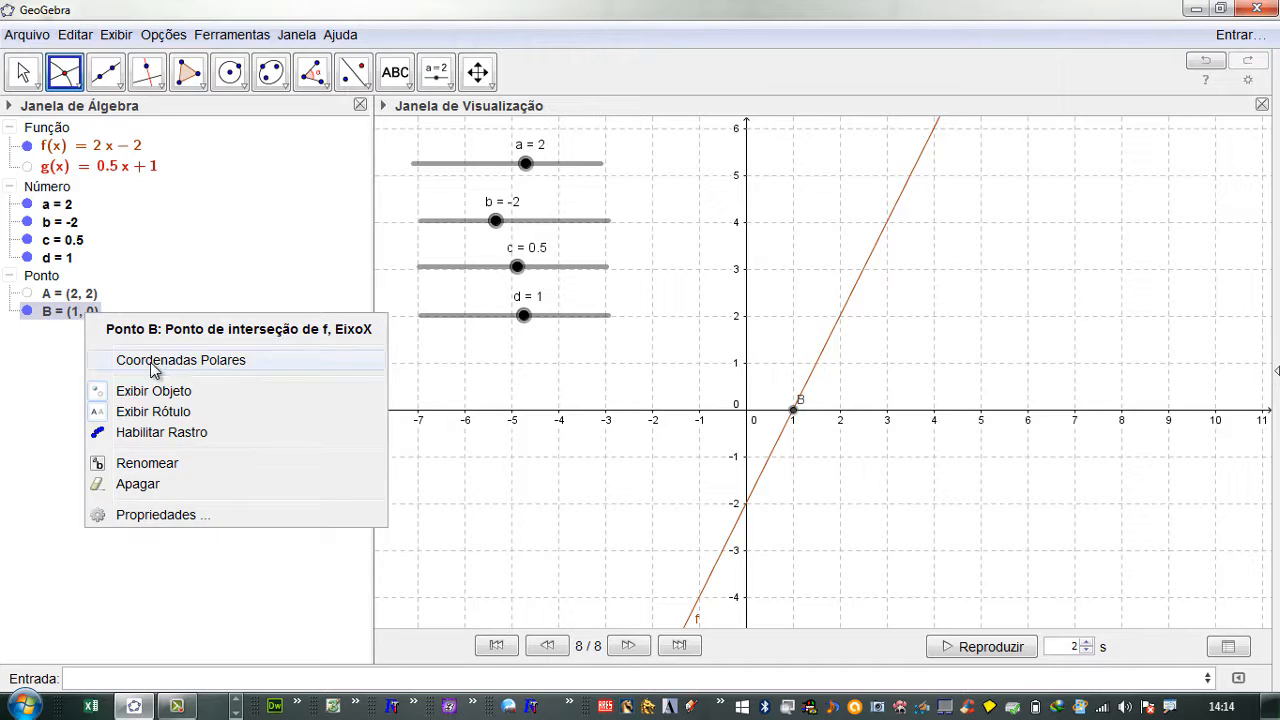
click(142, 485)
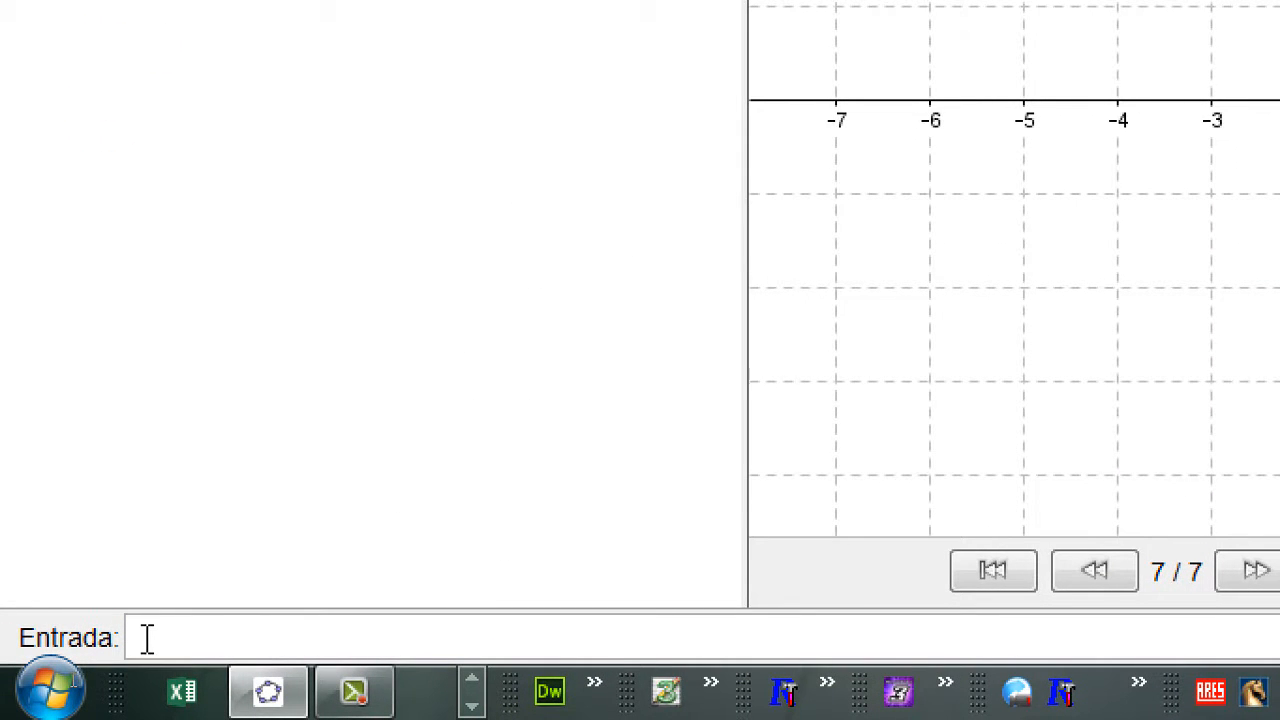
Create the root point of function f with the command Raiz[f].
text(Ra)
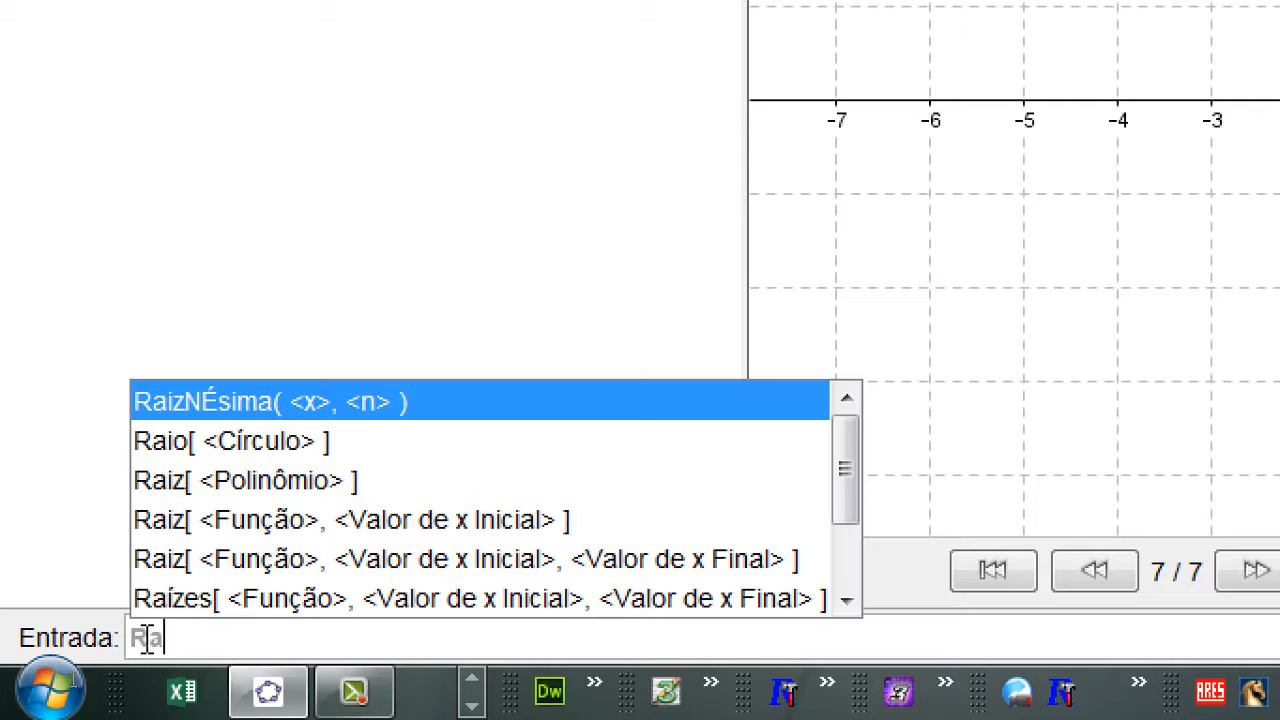
text(i)
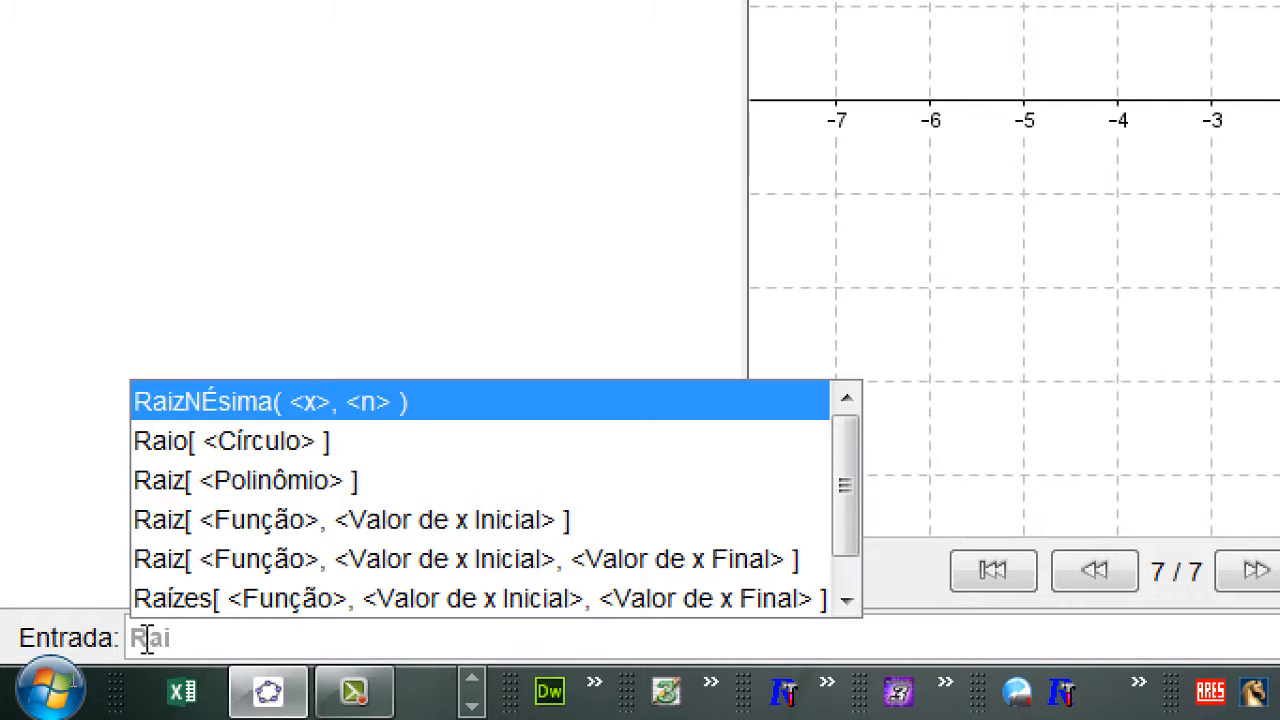
text(z[)
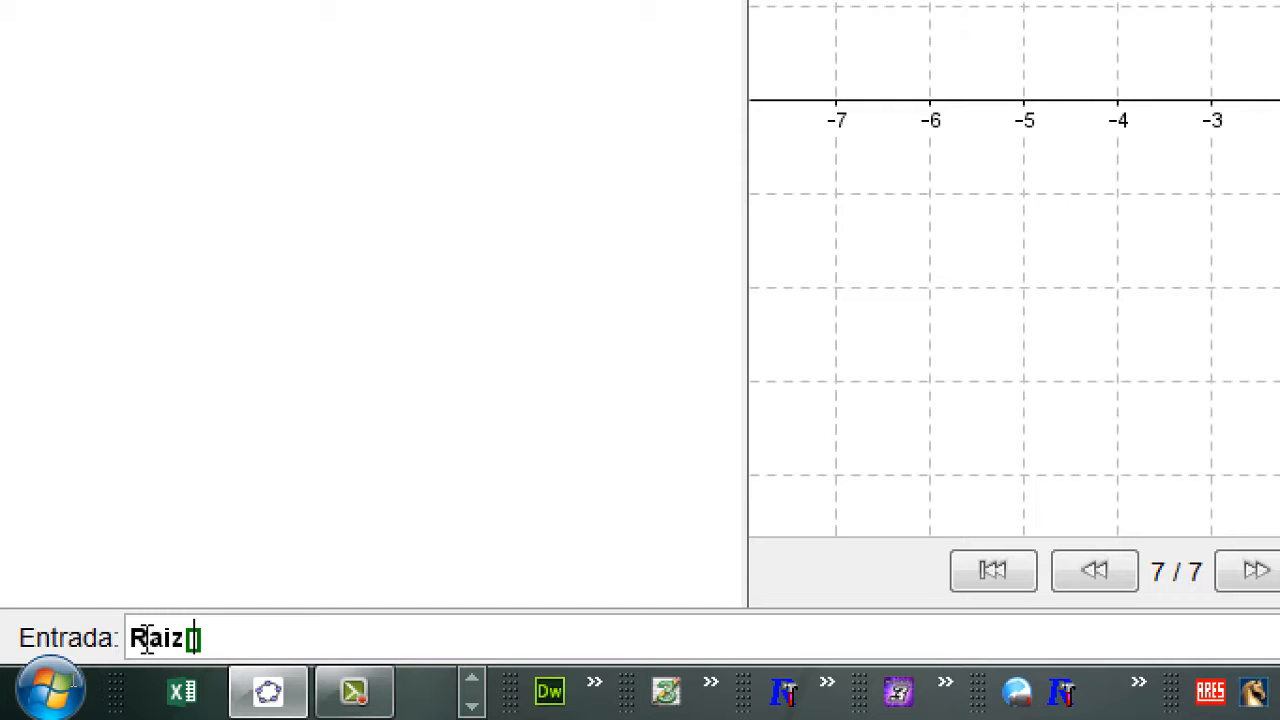
text(f)
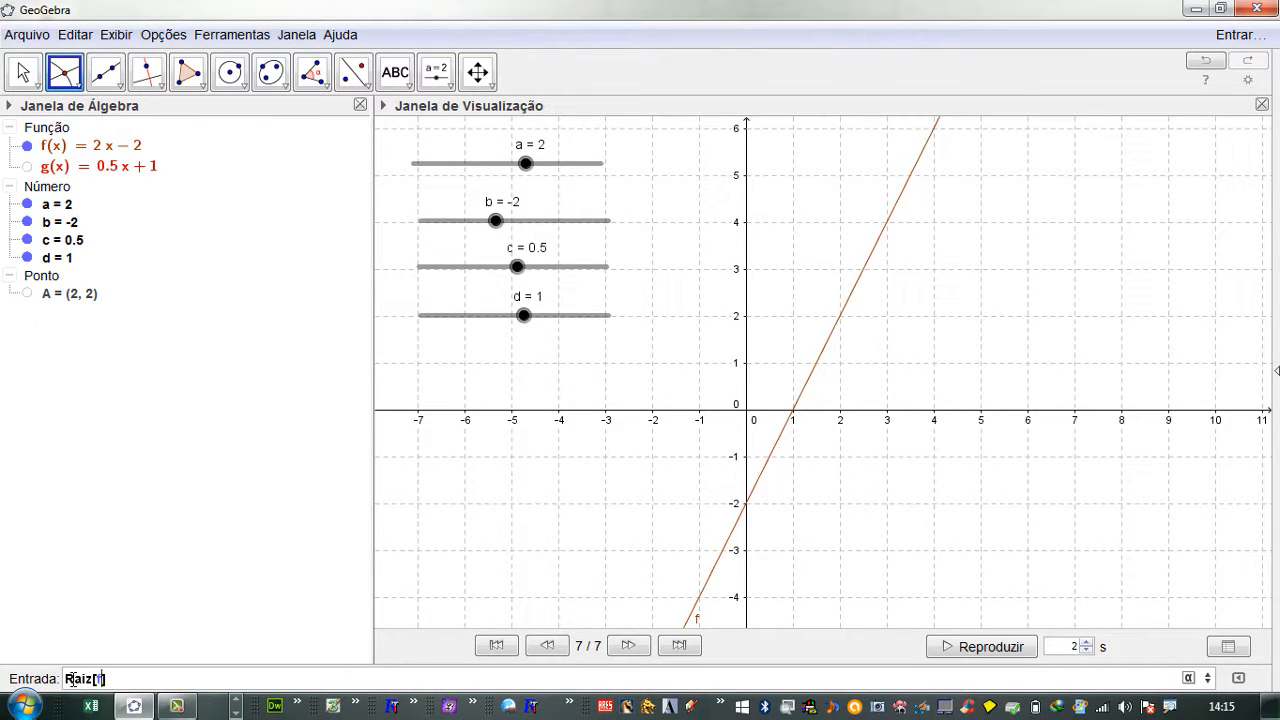
key(Return)
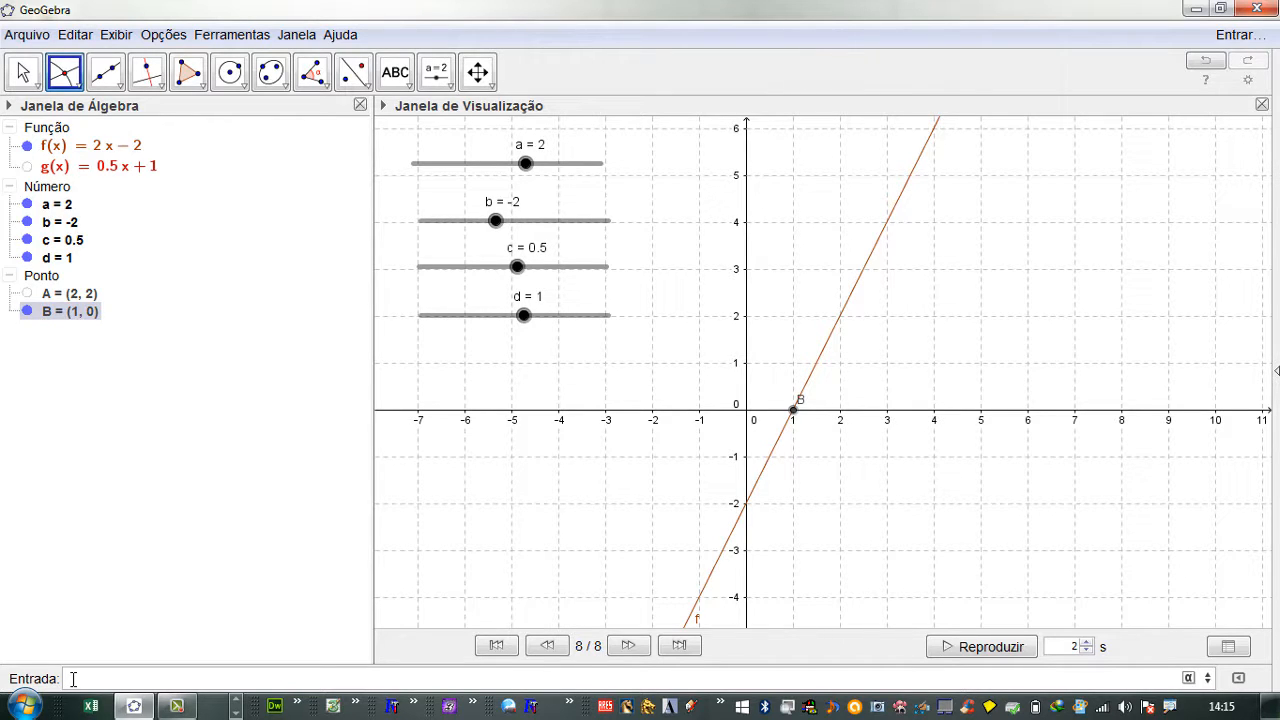
Set the label of root point B to show its value (Valor).
click(882, 240)
click(797, 413)
right_click(797, 413)
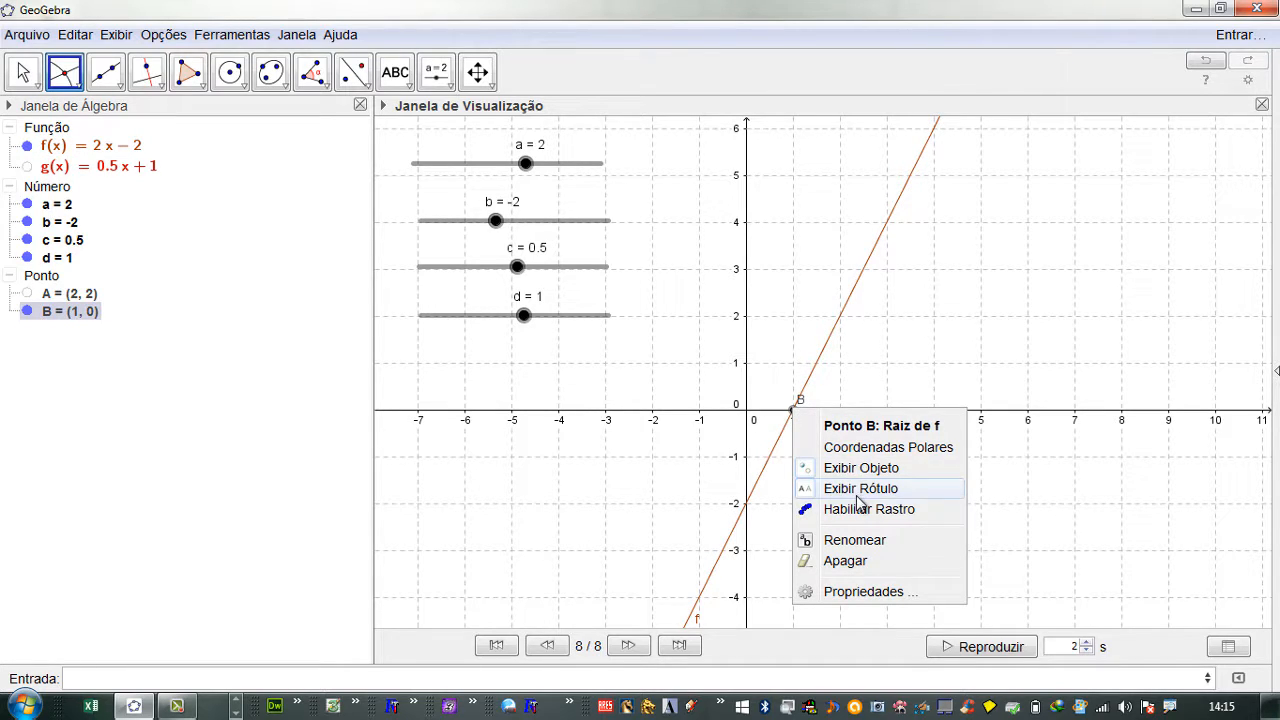
click(830, 592)
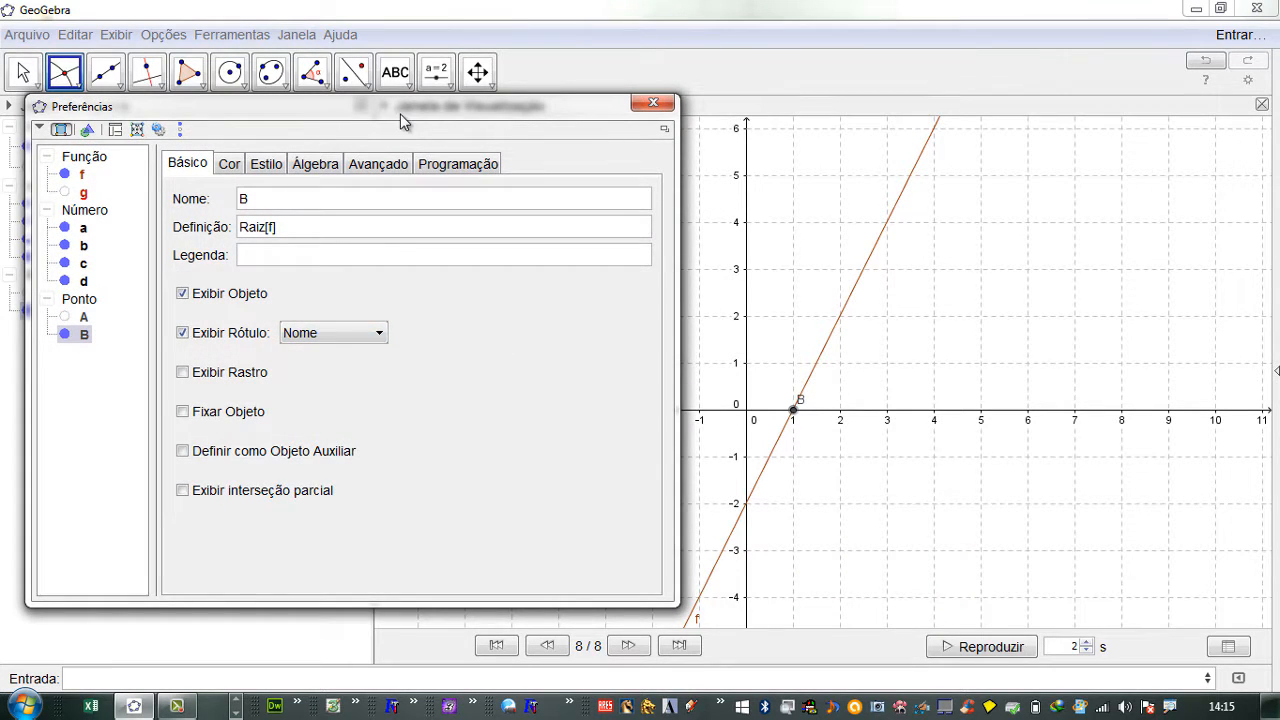
drag(400, 114, 653, 124)
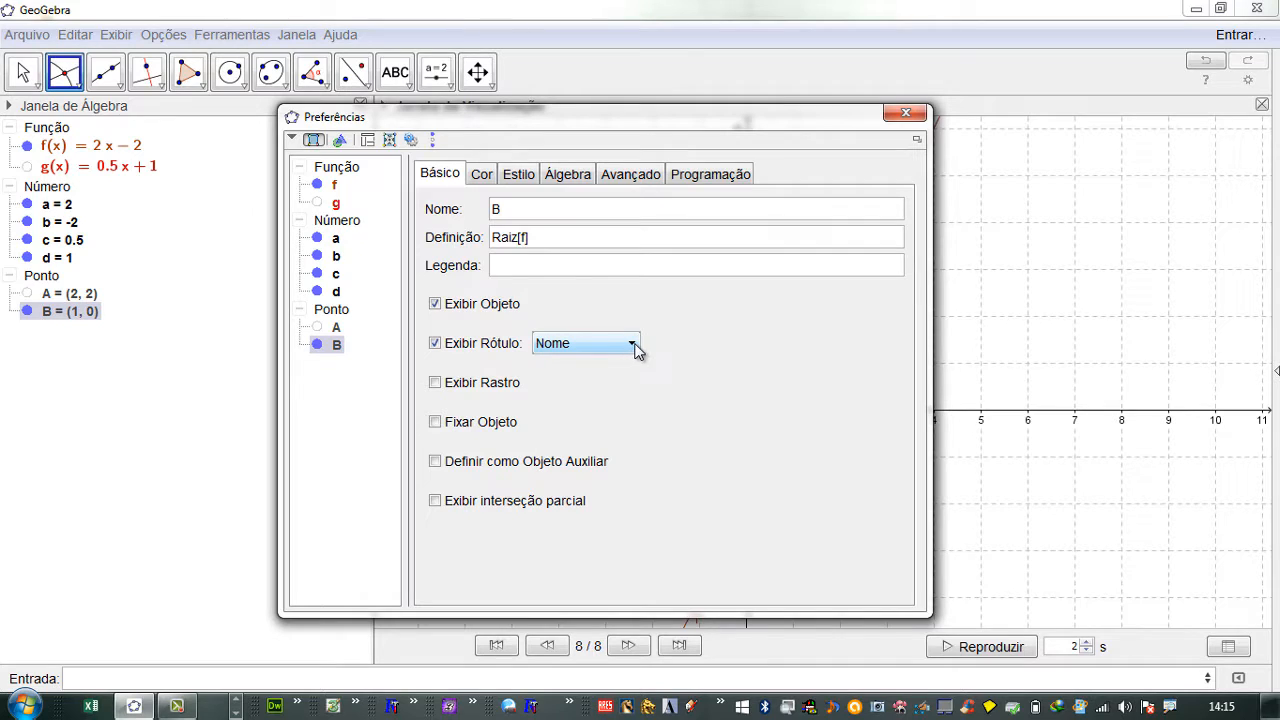
click(634, 346)
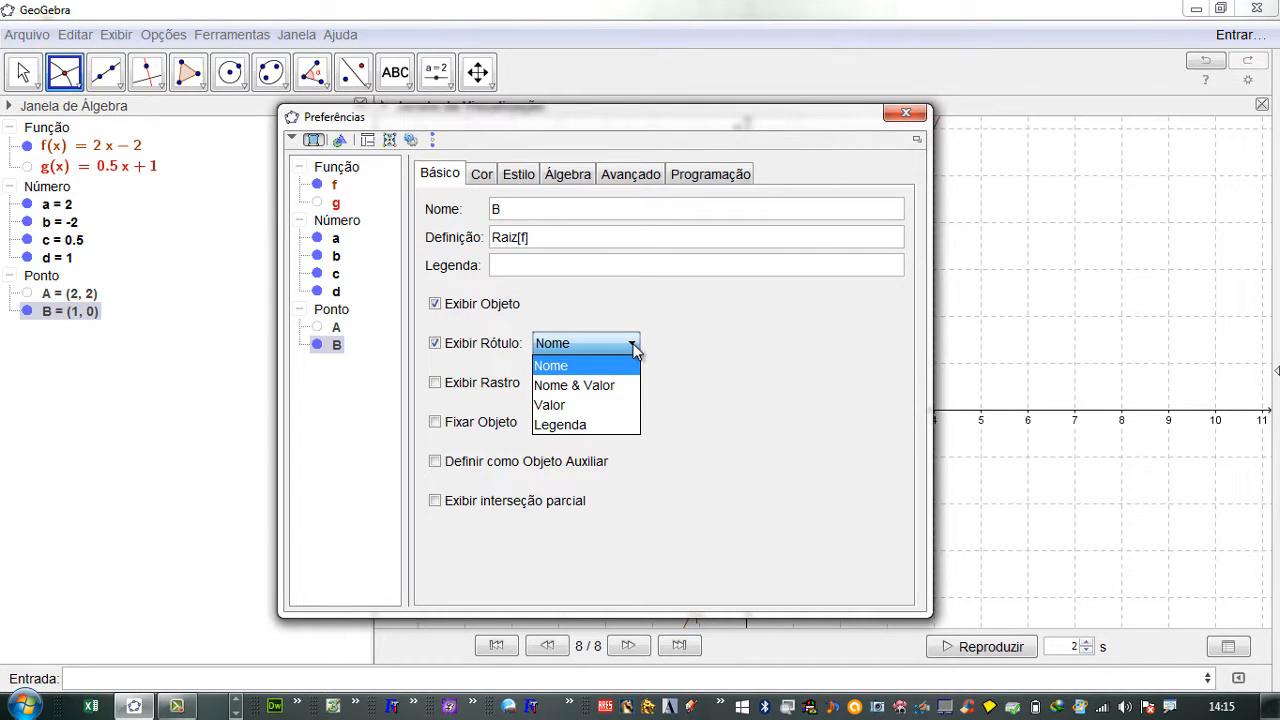
click(600, 405)
Move the root point's coordinate label just below the x-axis and close the object properties.
drag(698, 134, 490, 151)
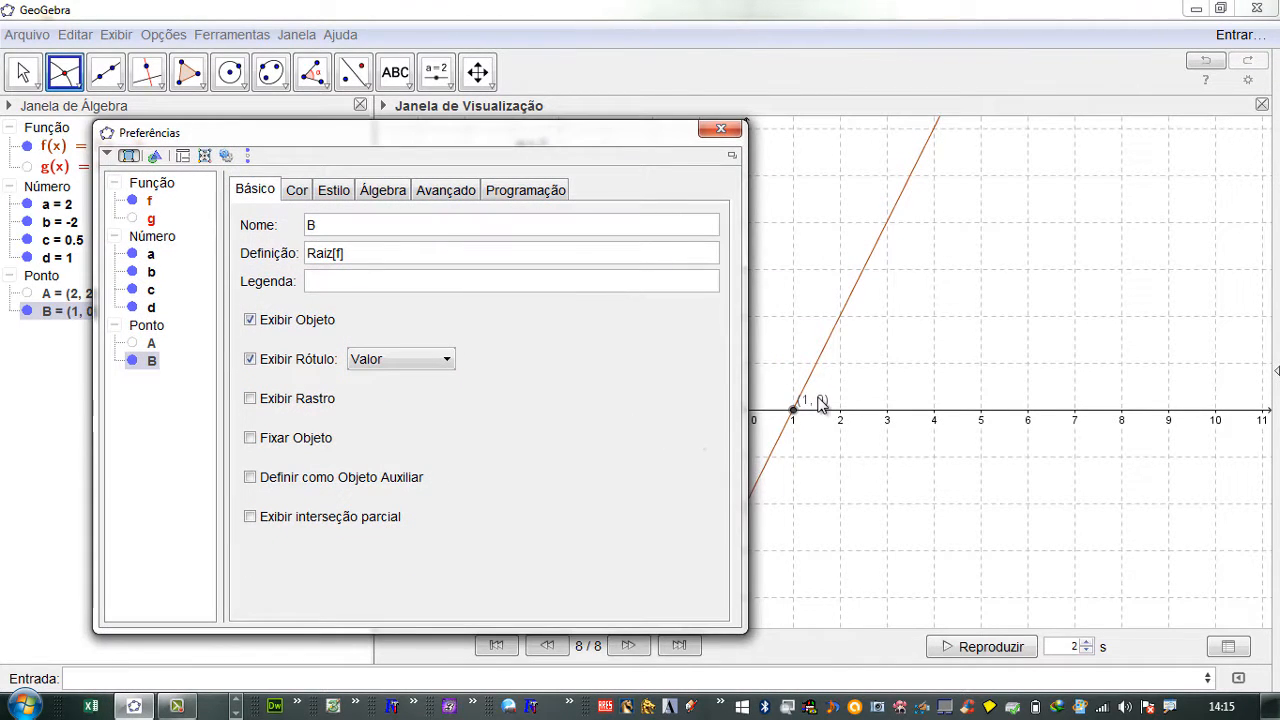
drag(820, 403, 818, 449)
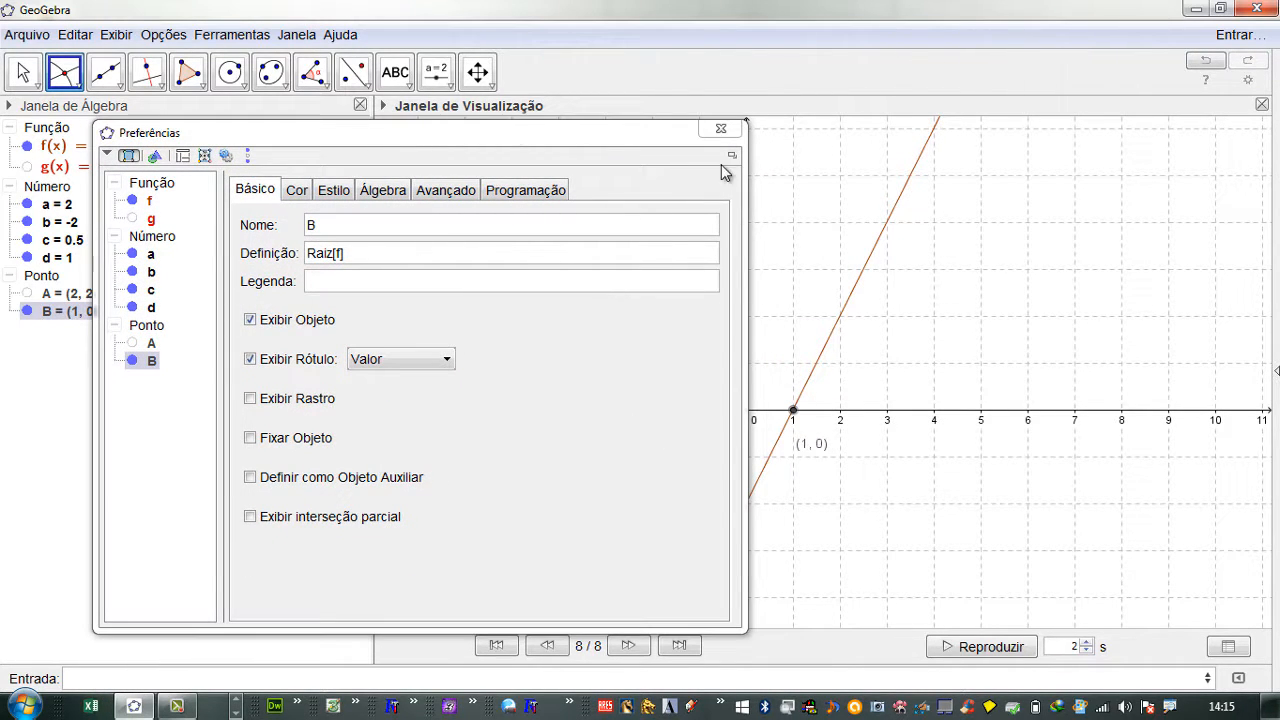
click(721, 131)
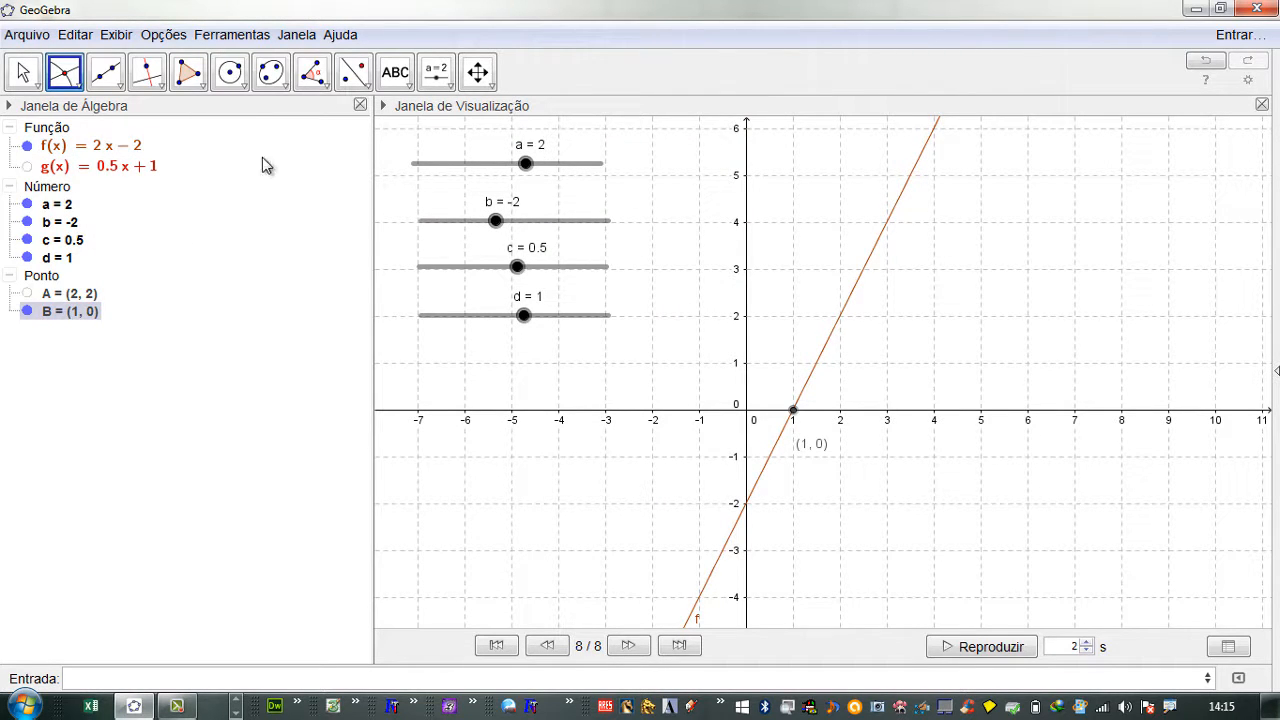
Move slider b to 0.8 and inspect the definition of function f without changing it.
click(811, 450)
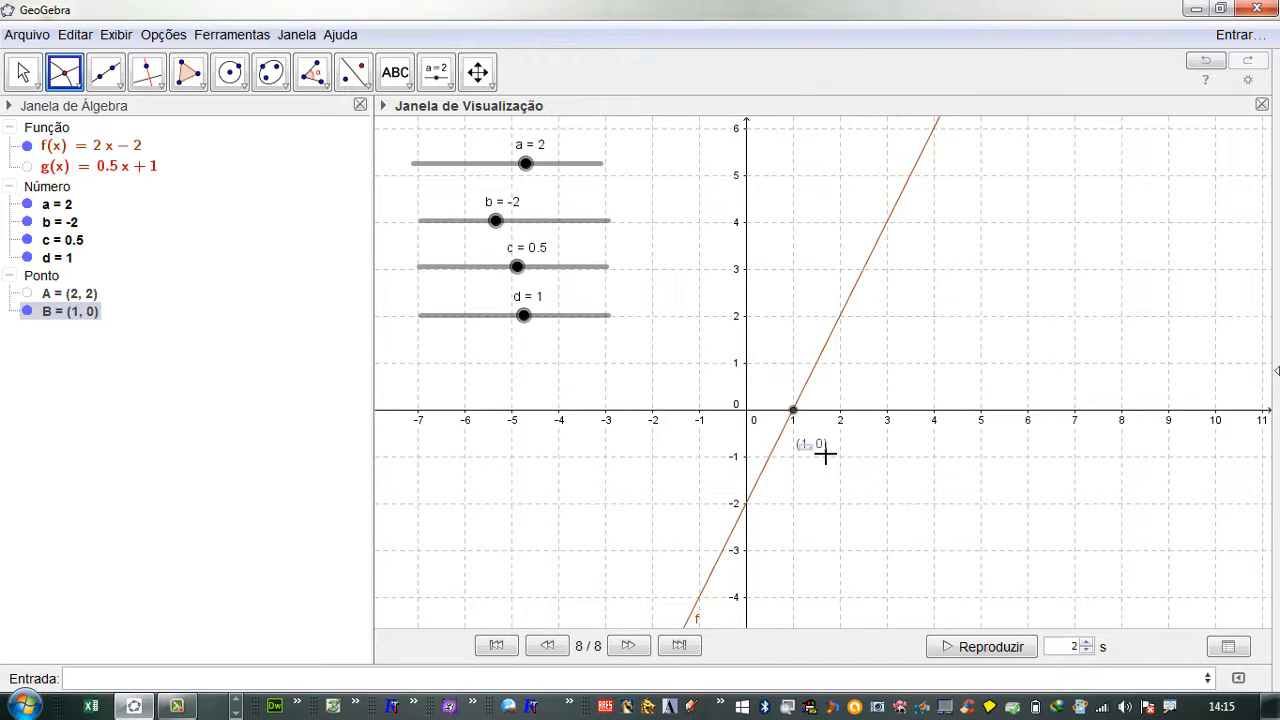
right_click(817, 449)
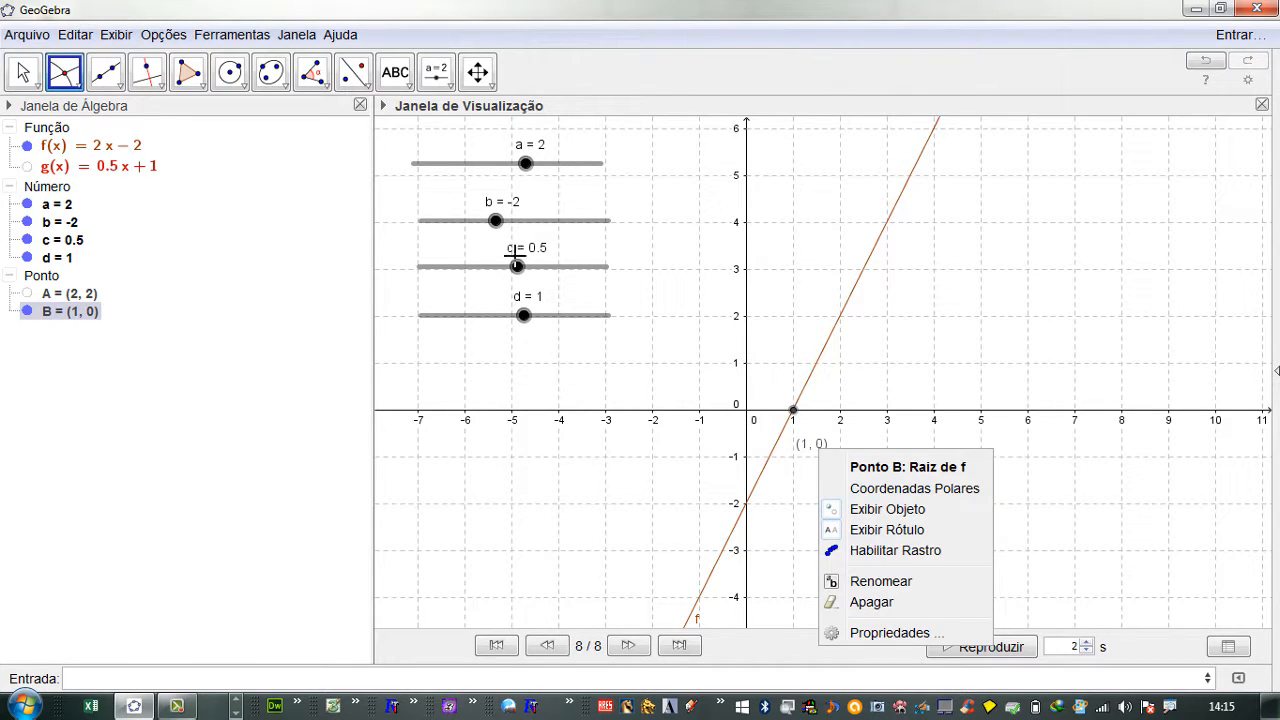
drag(497, 221, 521, 248)
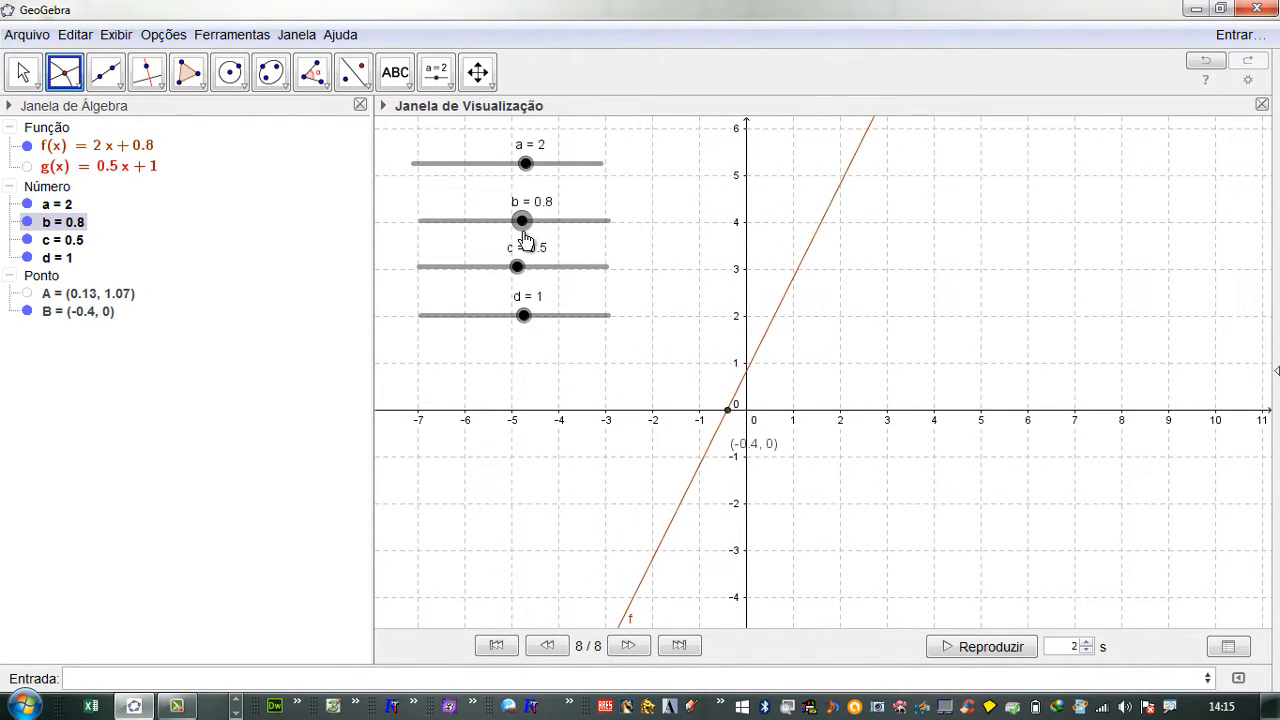
double_click(130, 149)
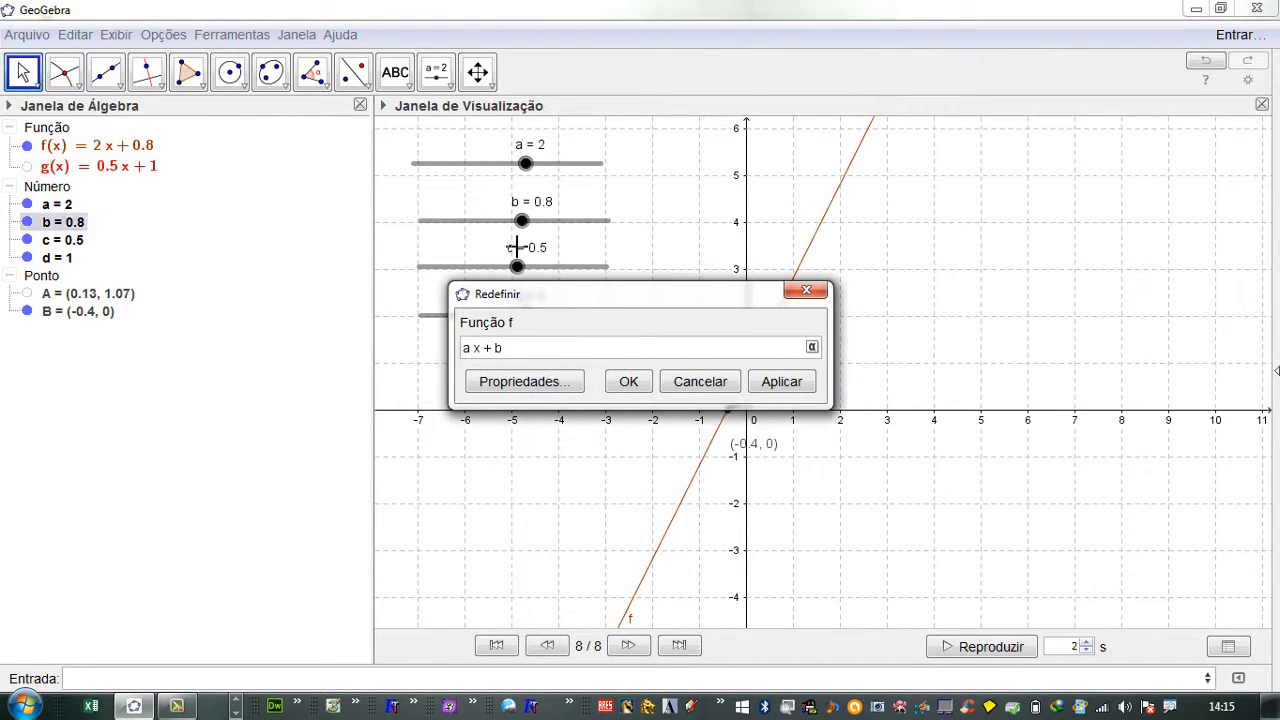
click(677, 379)
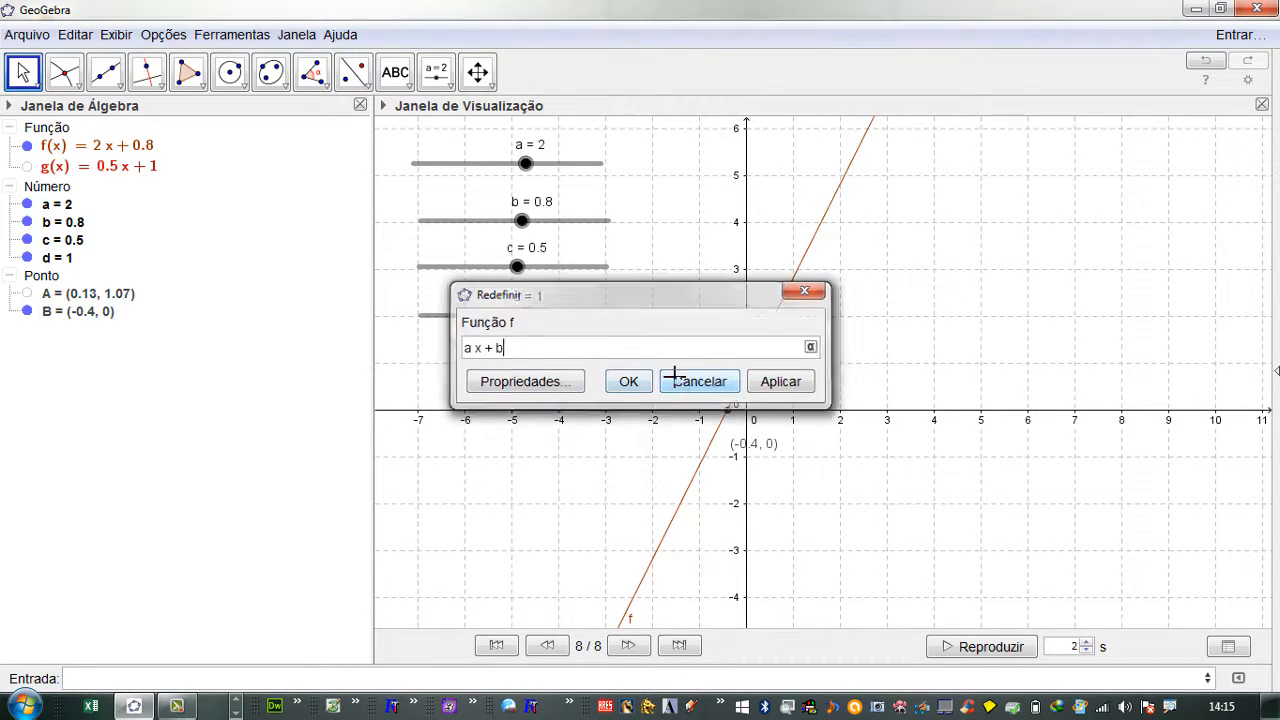
Set the number b to -6 in the algebra list.
double_click(117, 228)
drag(68, 225, 84, 223)
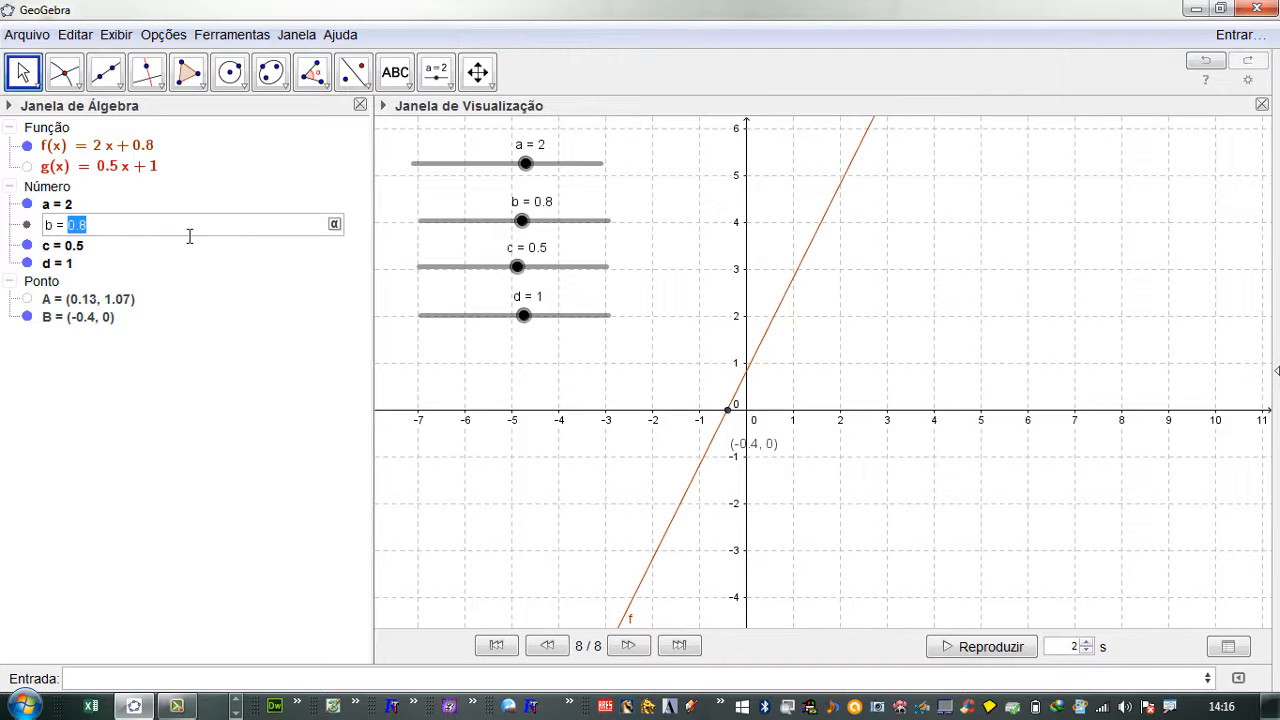
text(-6)
key(Return)
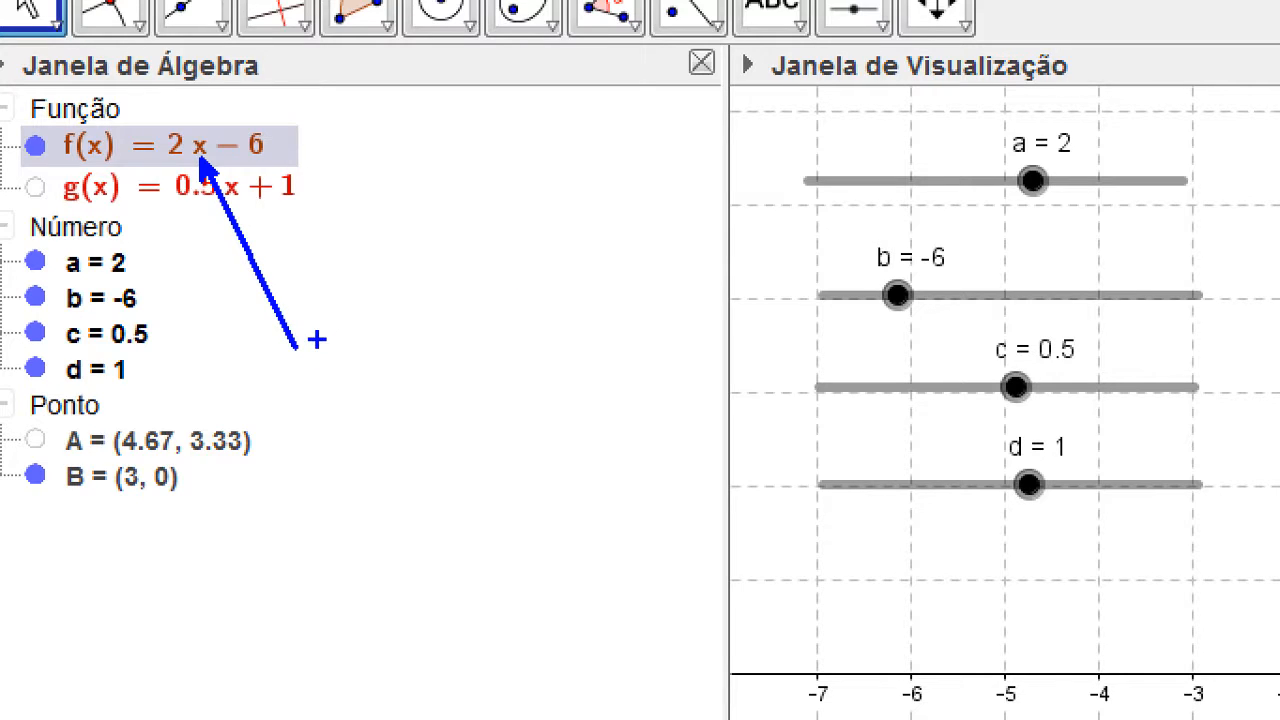
mouse_move(317, 335)
mouse_down()
mouse_move(340, 363)
mouse_move(305, 404)
mouse_up()
key(Escape)
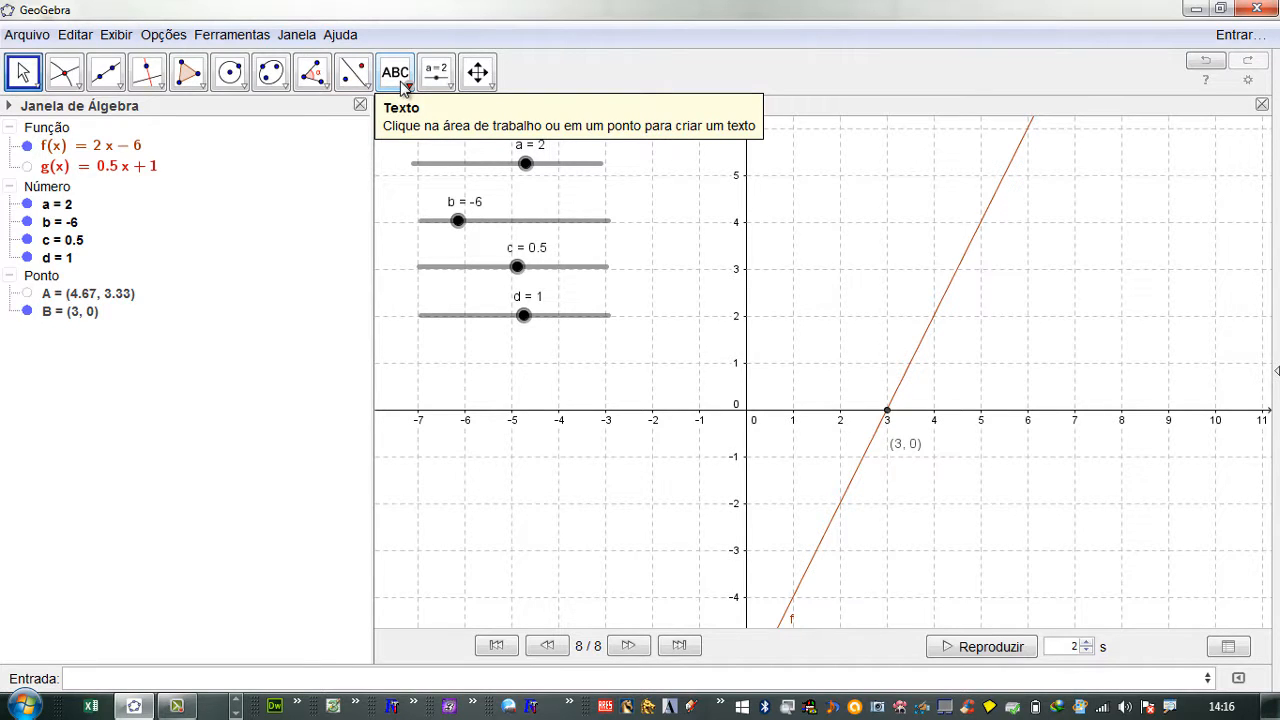
Start a new text object in the upper part of the graphics view and enlarge its editing window.
click(405, 86)
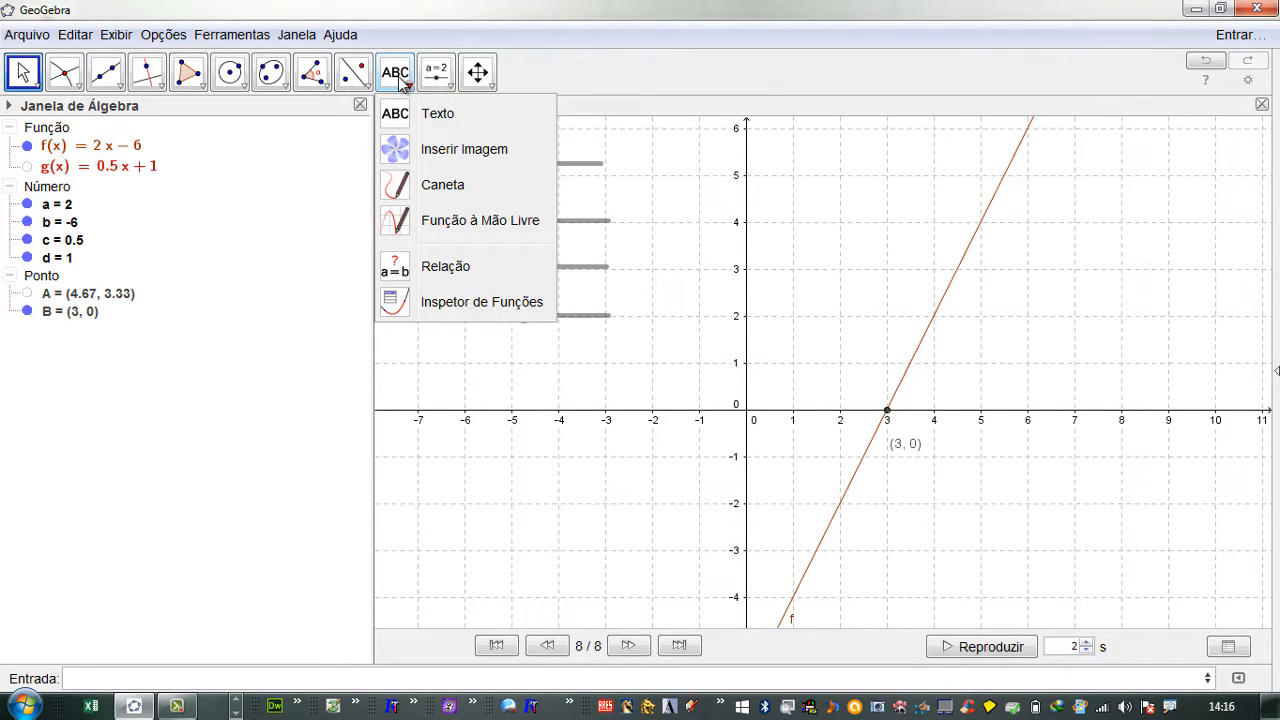
click(432, 114)
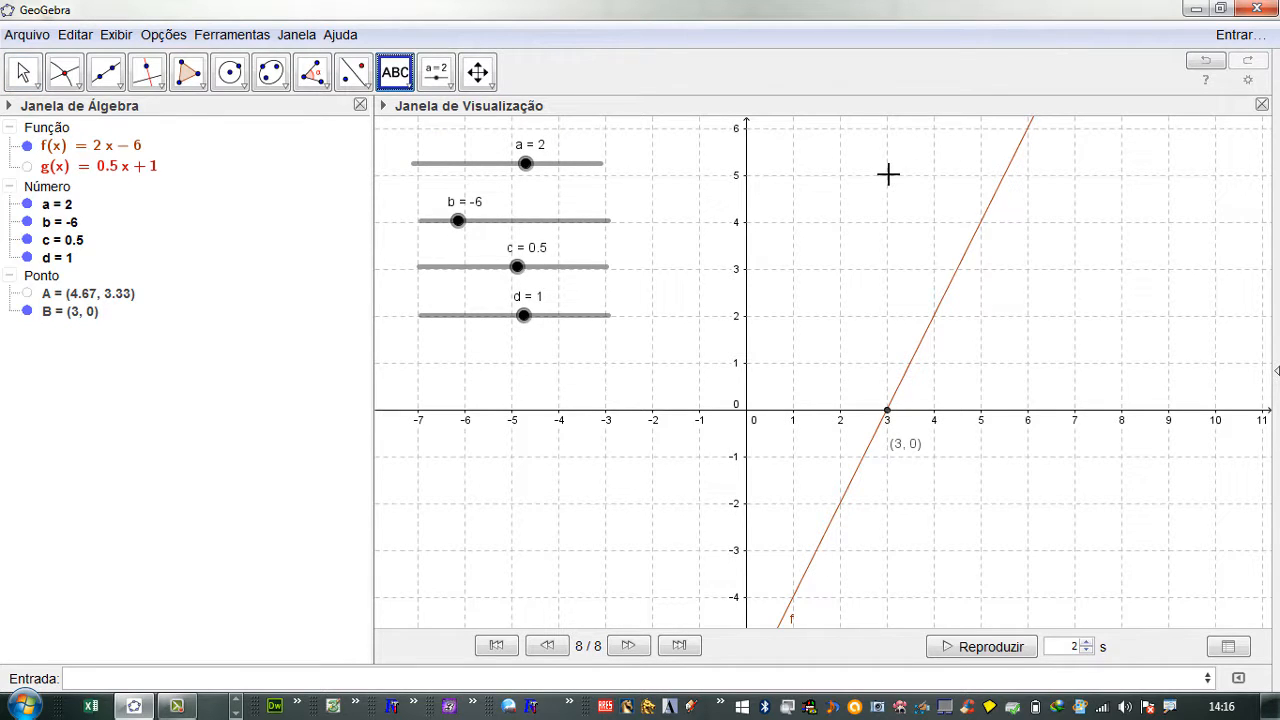
click(903, 174)
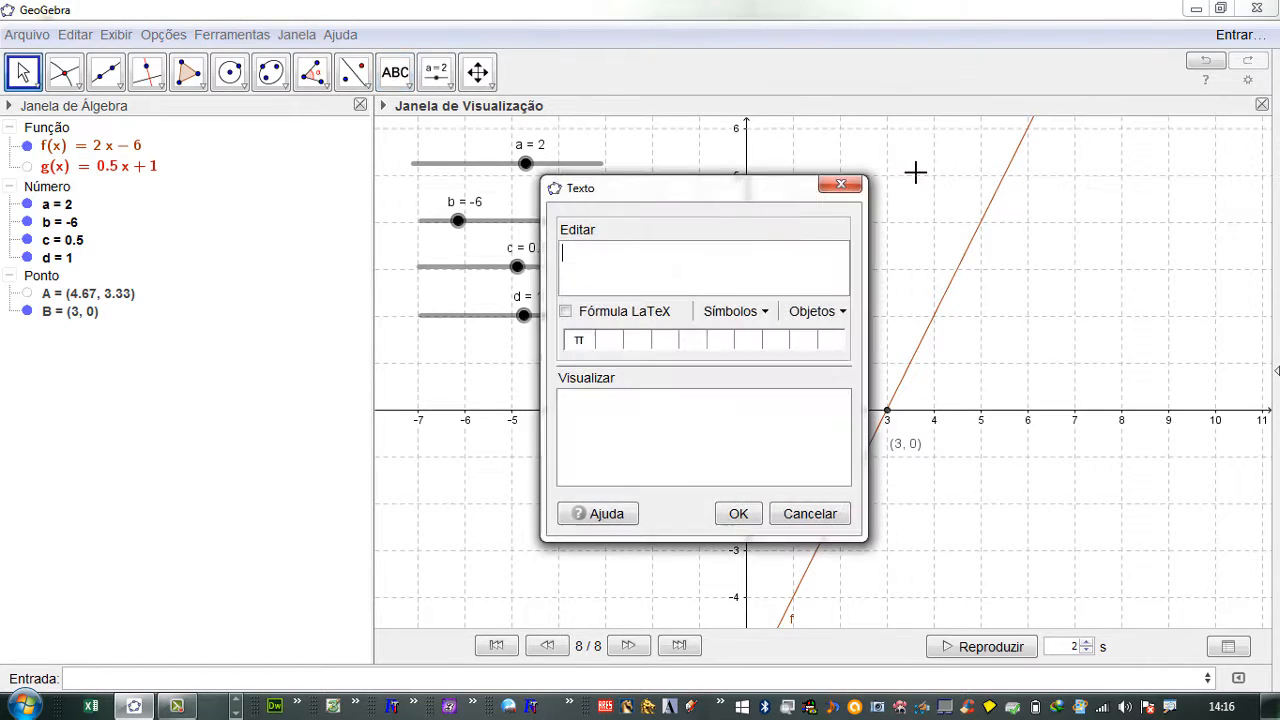
drag(659, 173, 419, 88)
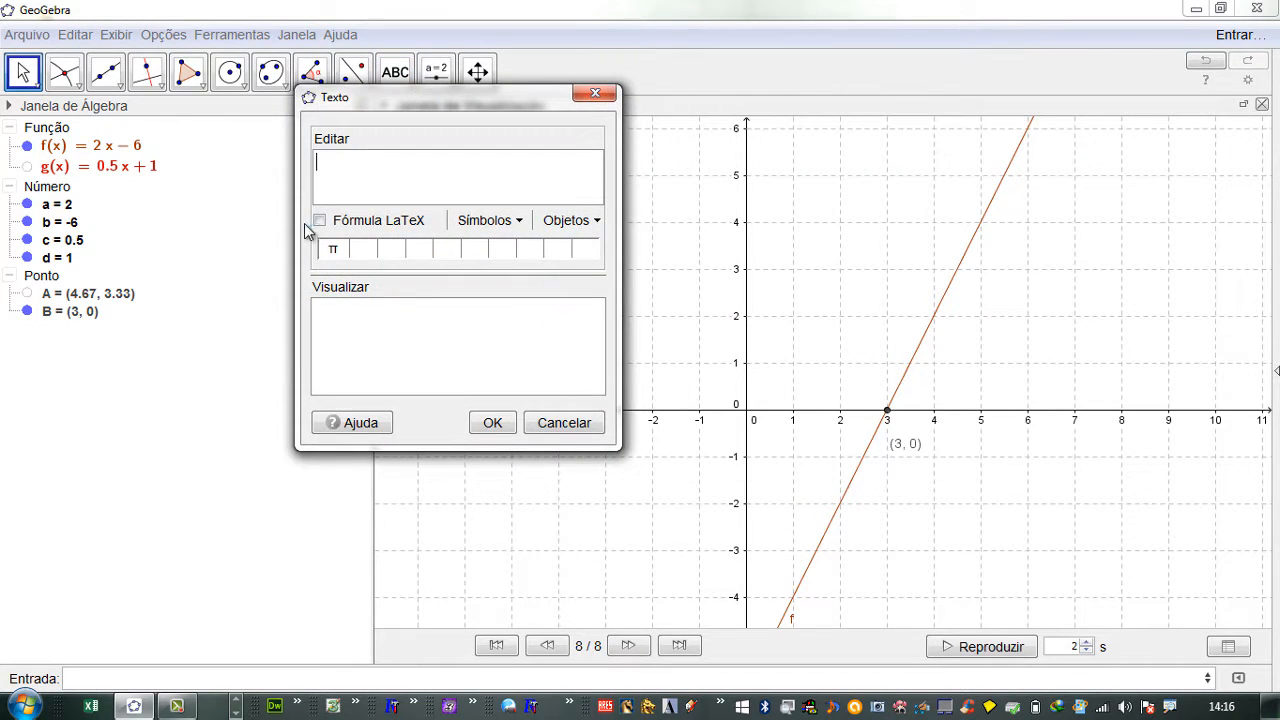
drag(292, 220, 35, 220)
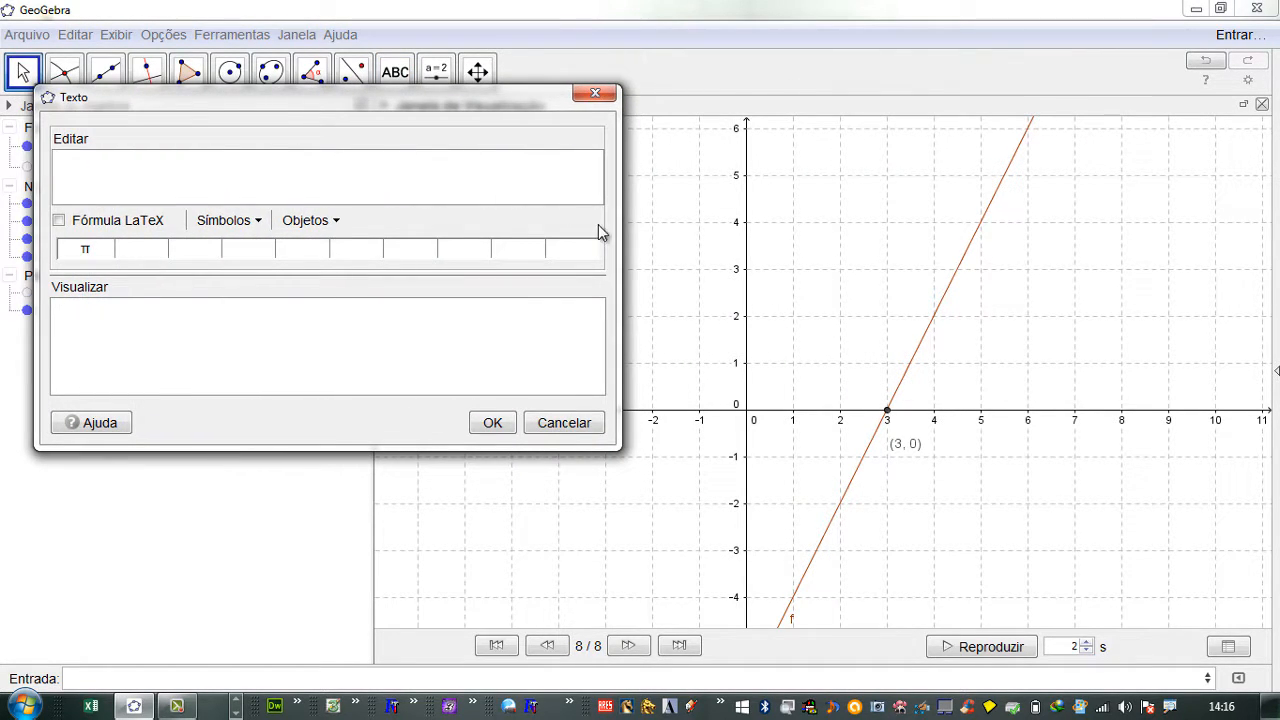
drag(614, 224, 1208, 258)
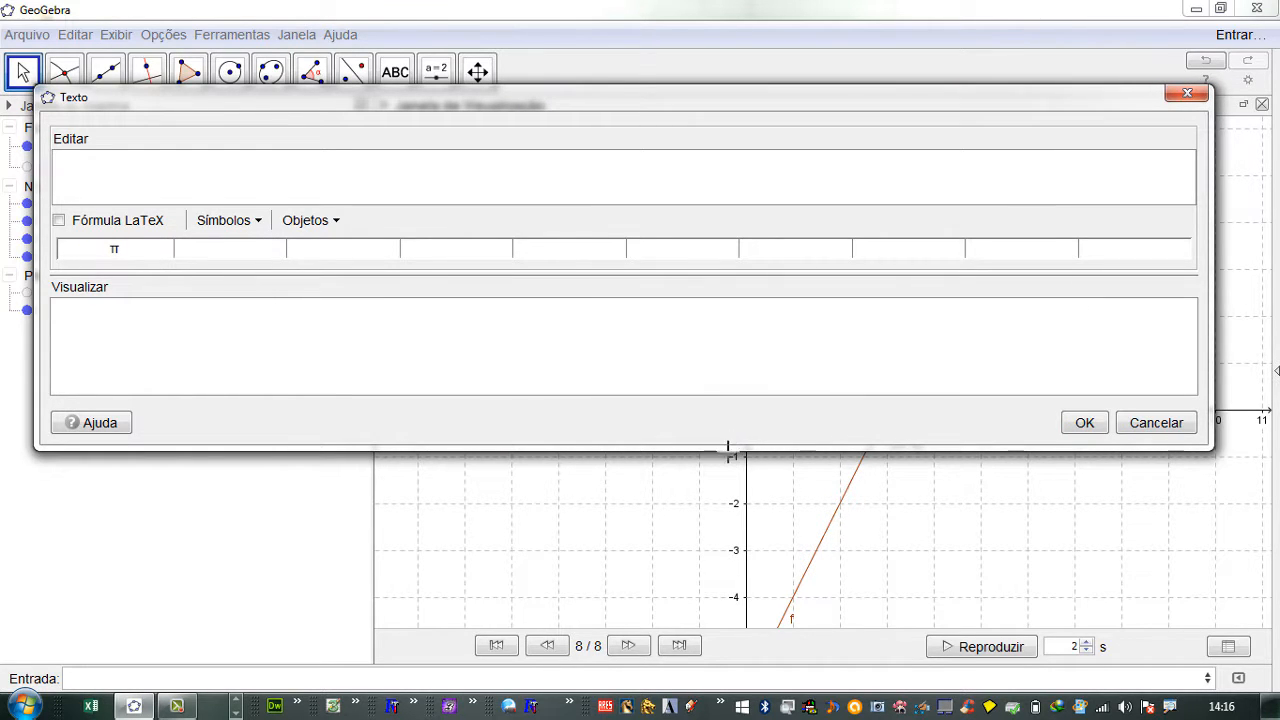
drag(729, 446, 714, 616)
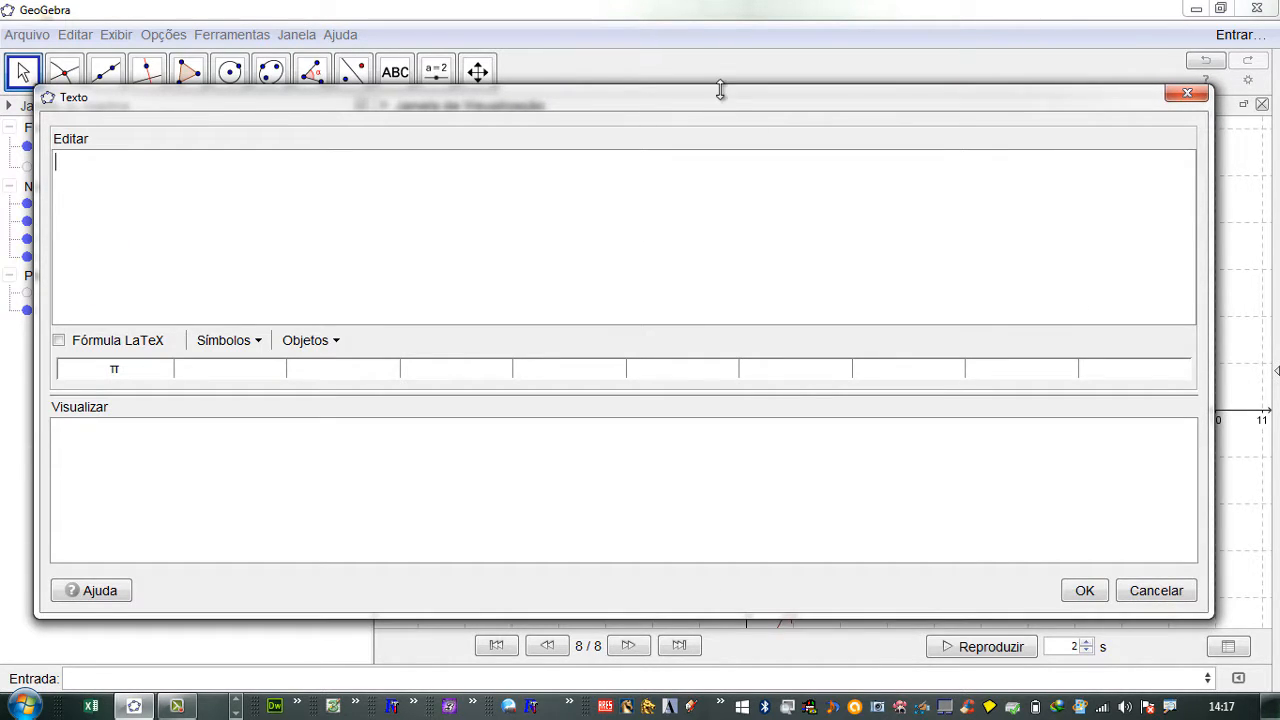
drag(720, 90, 716, 21)
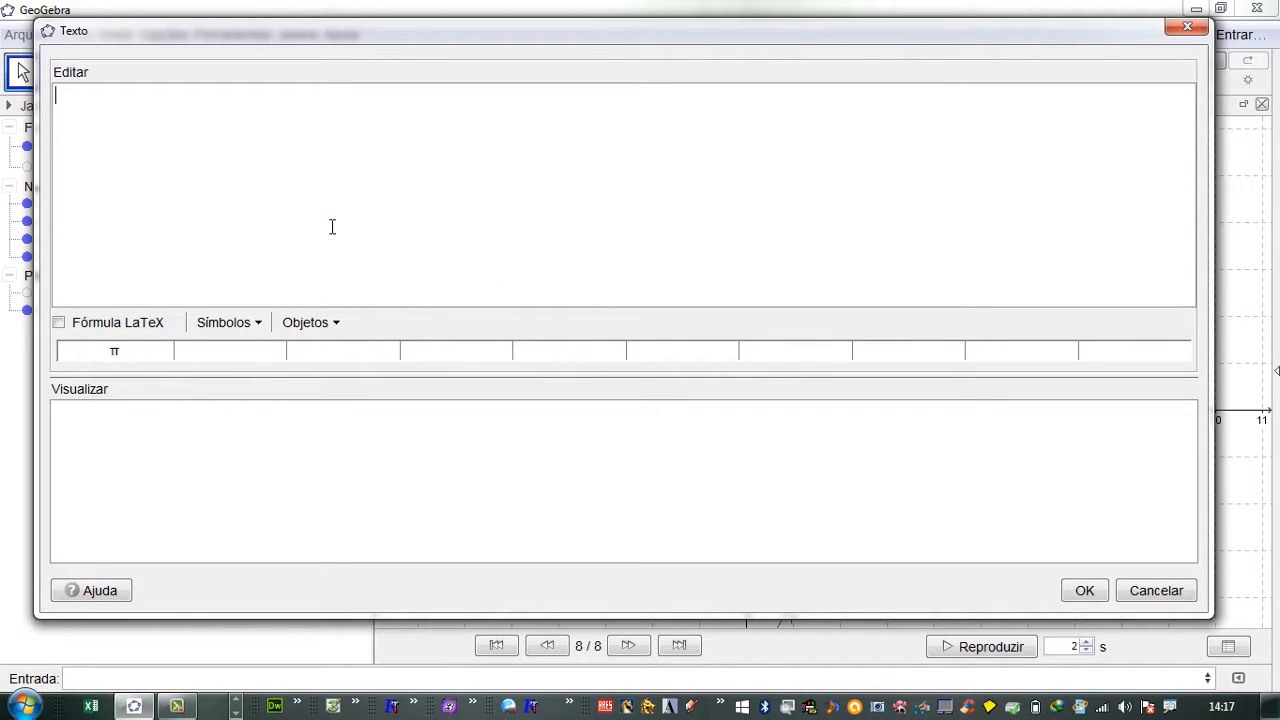
Try the plain text "Este é um texto em GeoGebra" in the text editor and cancel the text object.
text(Este é um t)
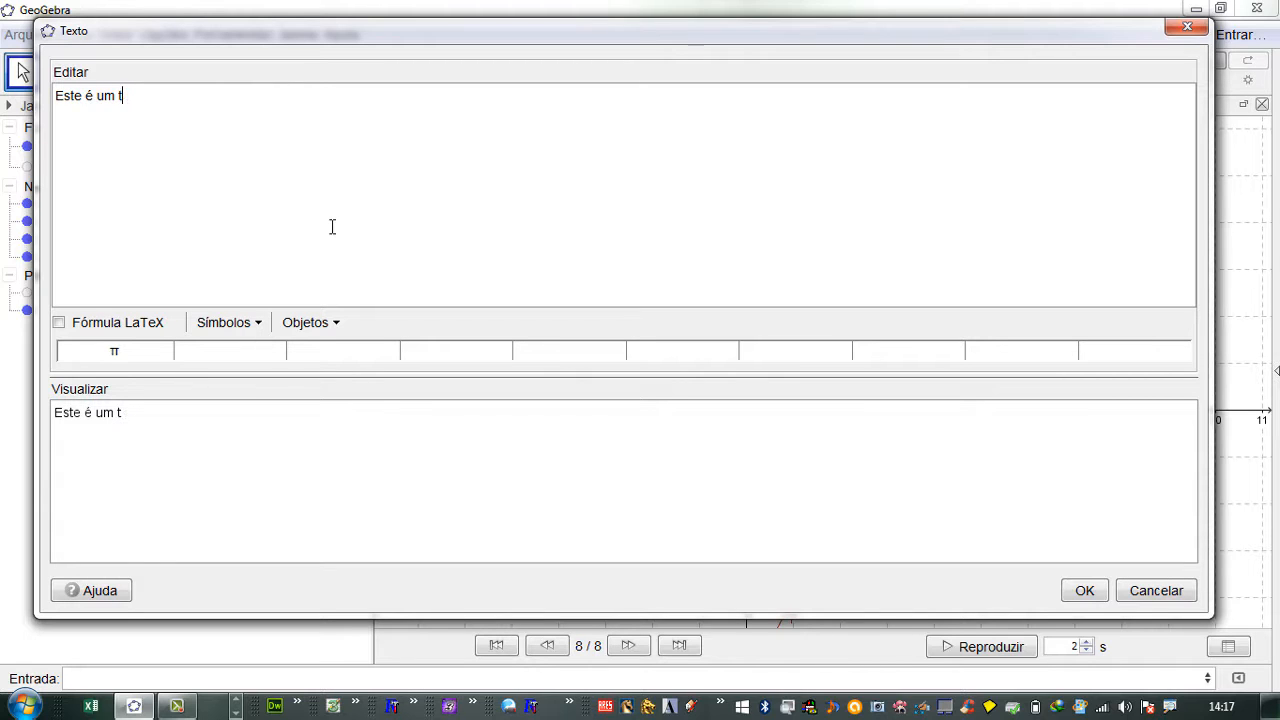
text(exto em GeoG)
text(ebra)
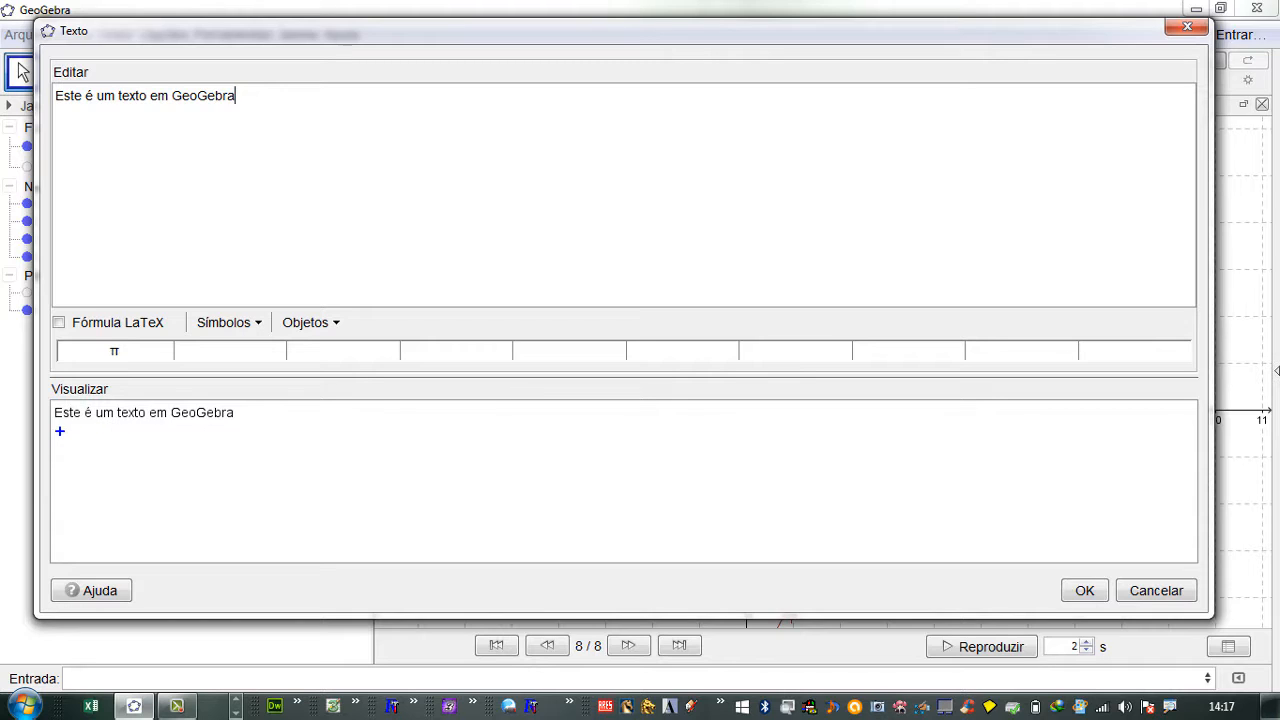
drag(58, 430, 224, 431)
key(Escape)
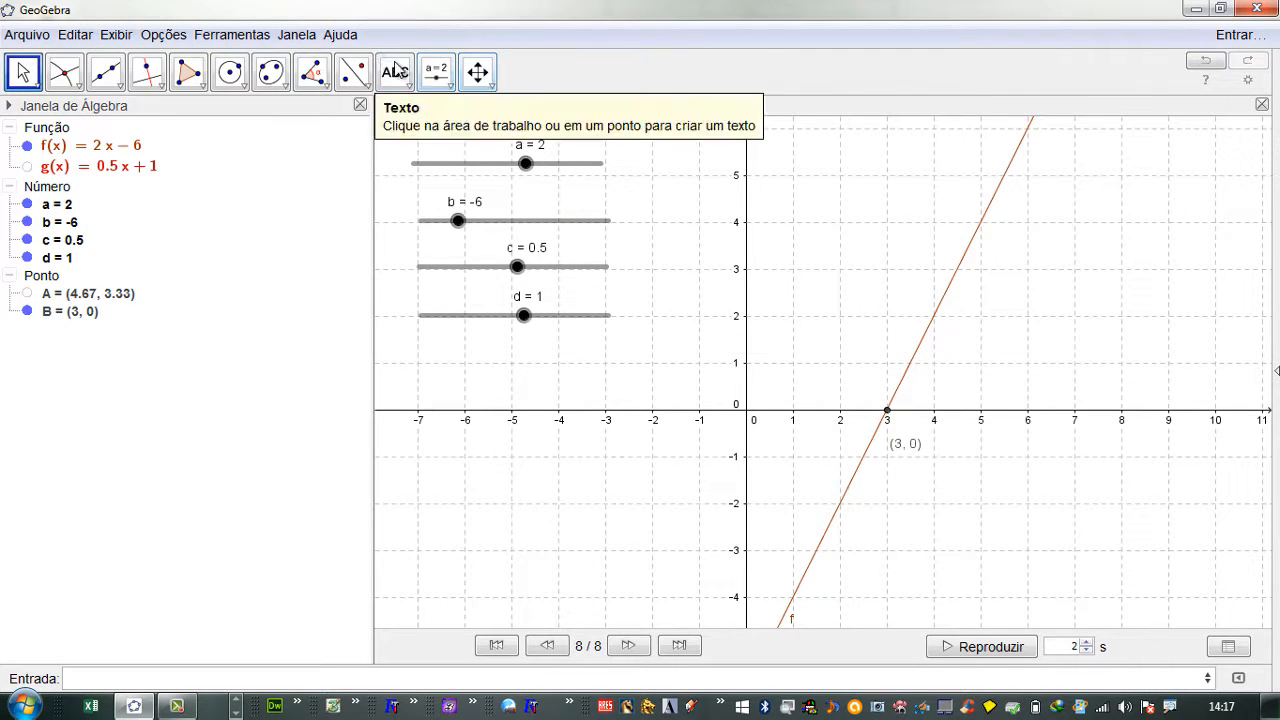
Start another text object in the upper graphics view, enlarge its editing window and enable Fórmula LaTeX.
click(395, 70)
click(846, 168)
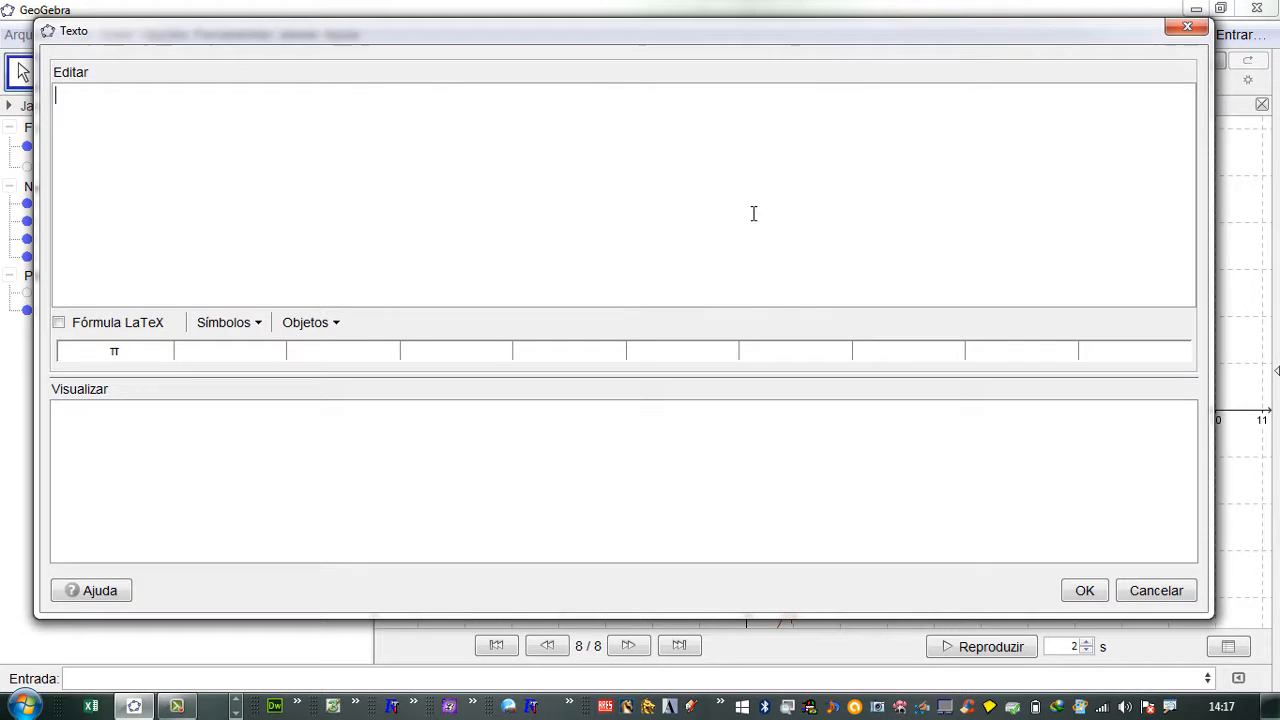
drag(1212, 615, 1270, 648)
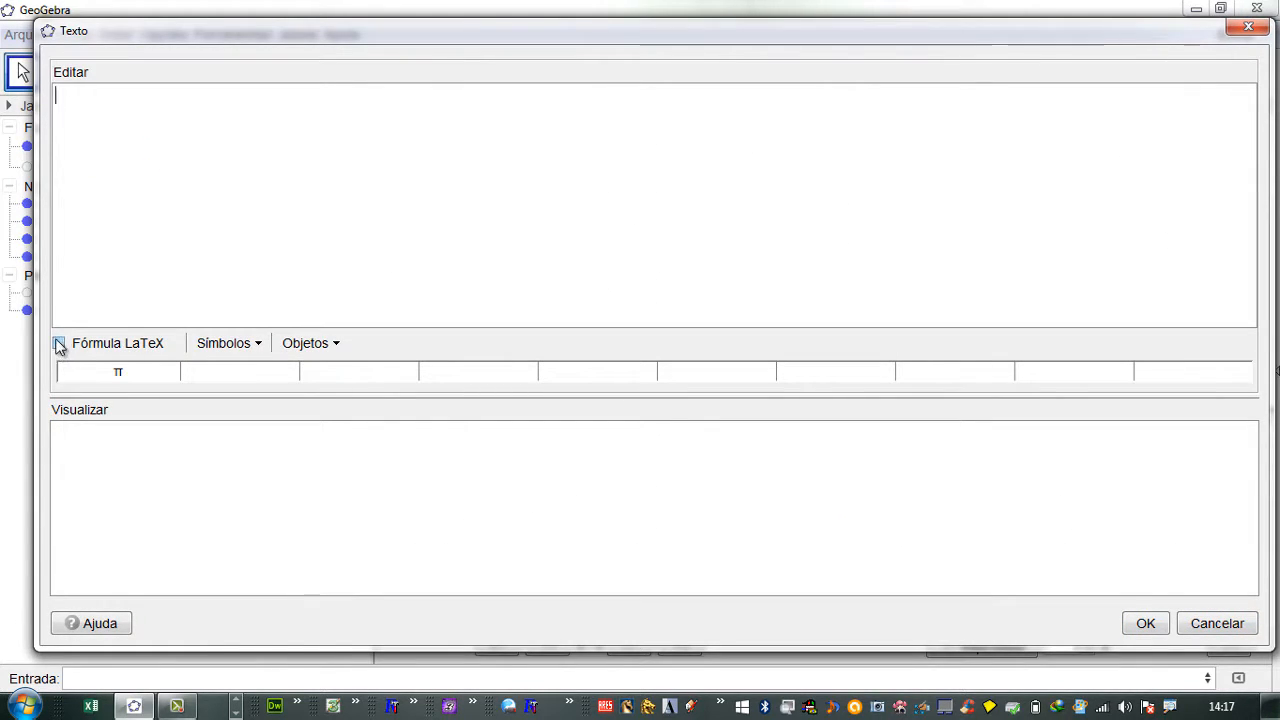
click(59, 344)
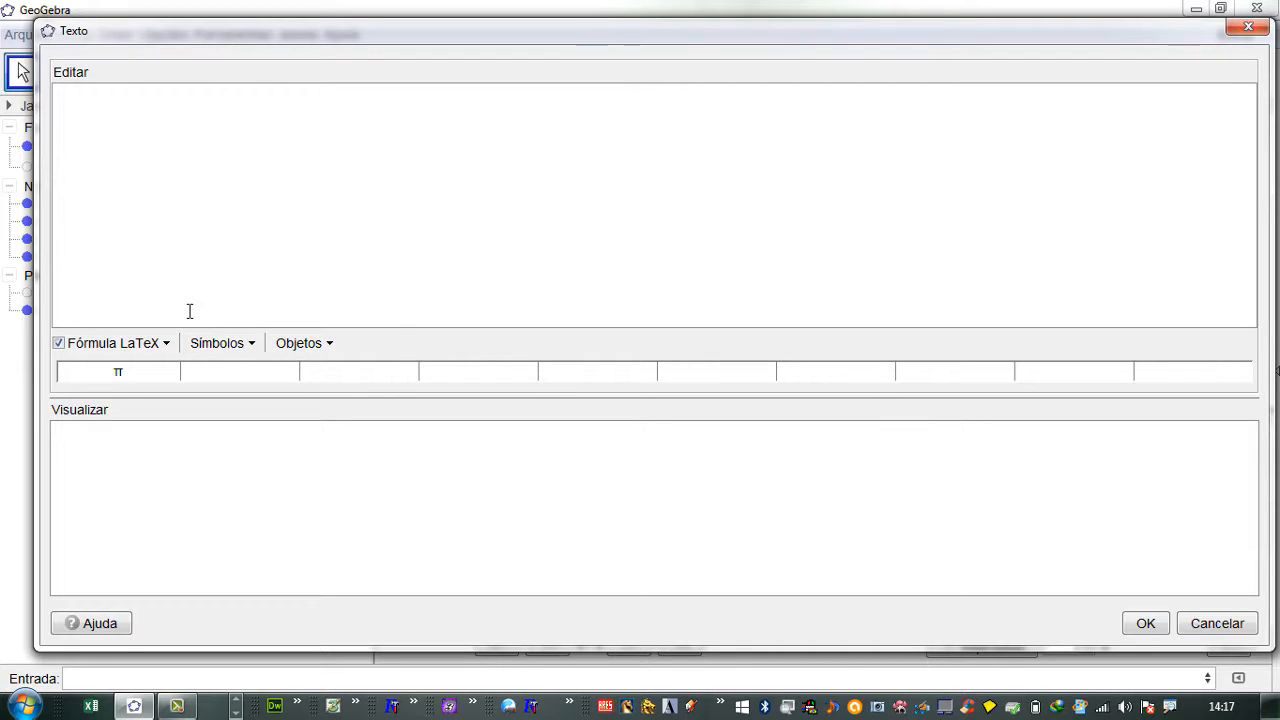
click(152, 103)
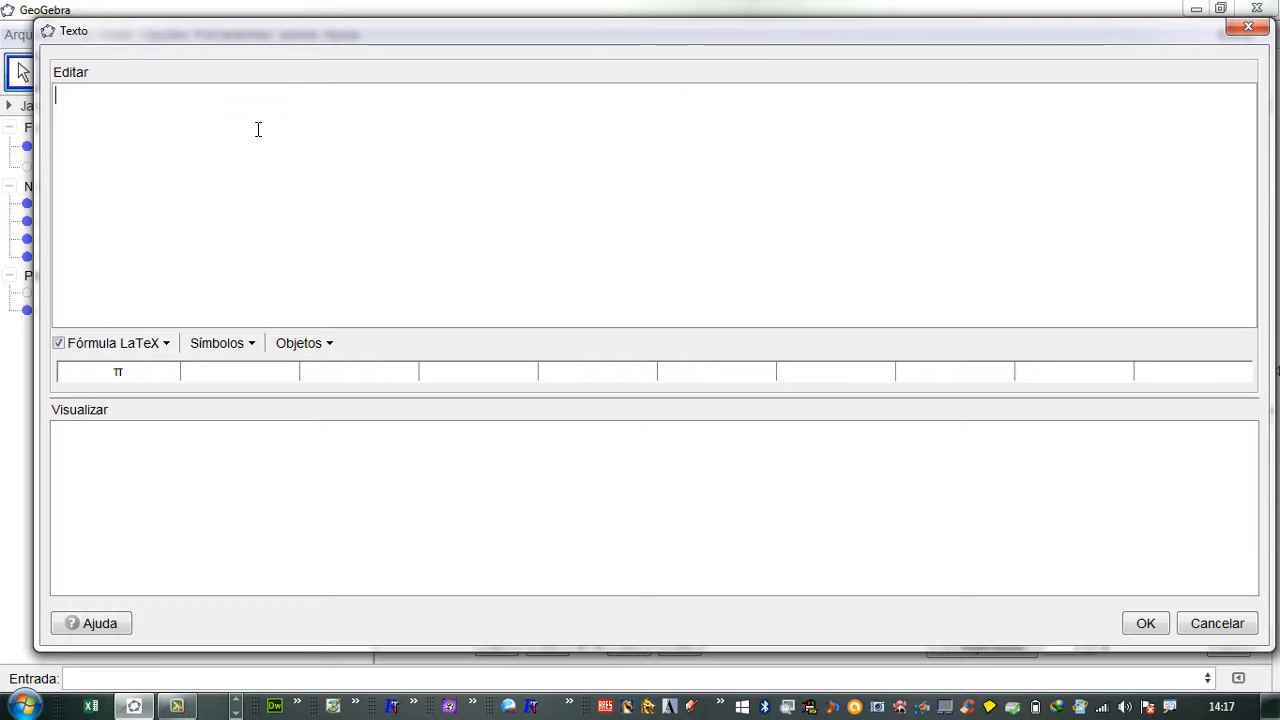
Enter "Esse é um texto em GeoGebra" as the LaTeX text.
text(Esss)
key(BackSpace)
text(e é um)
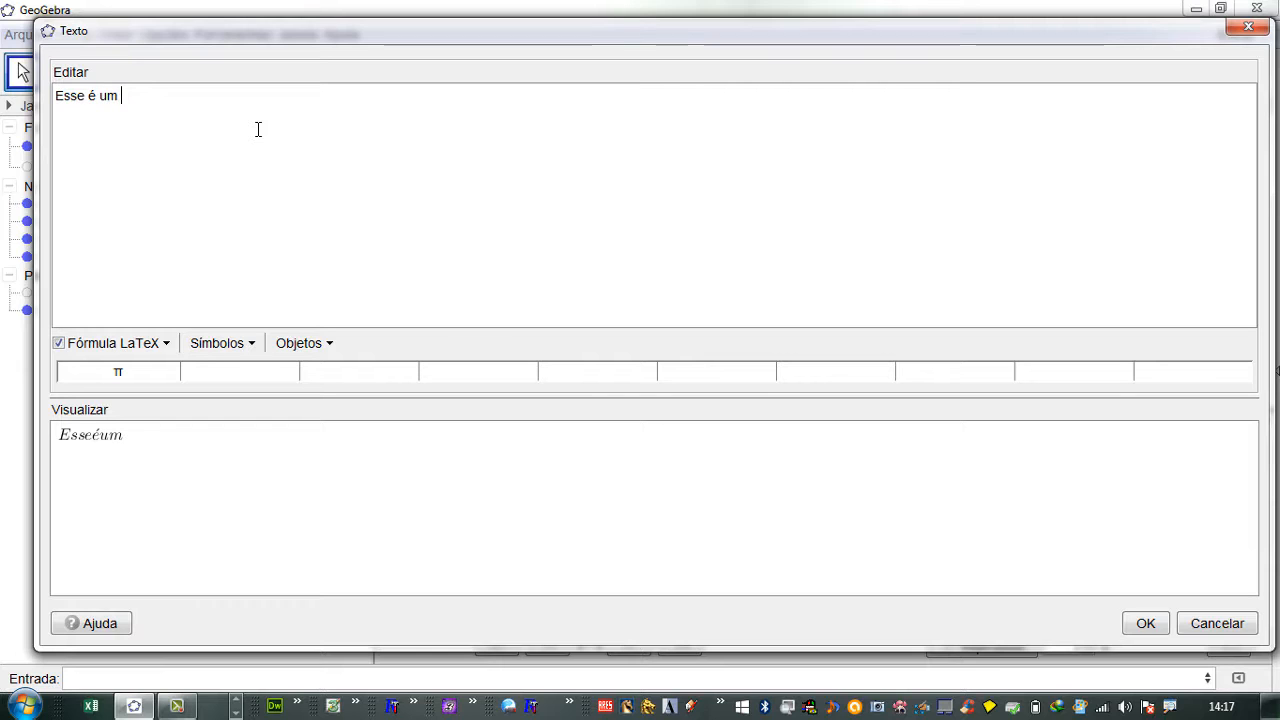
text( texto)
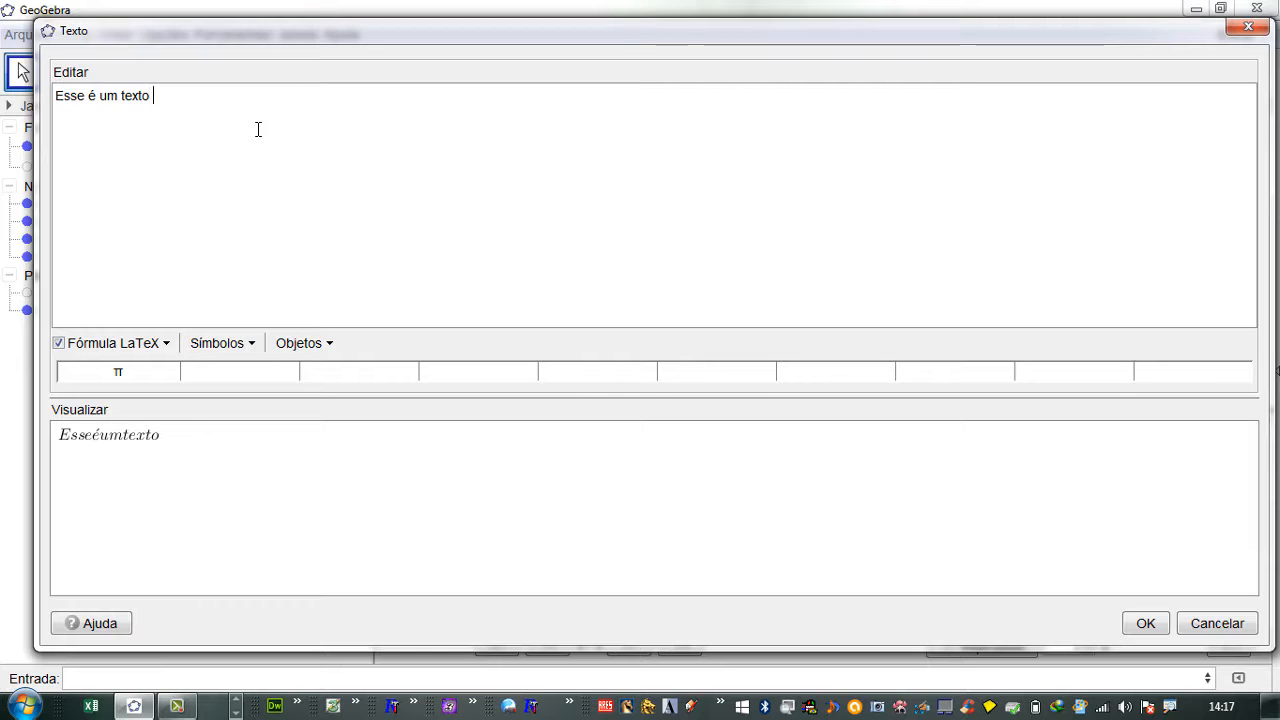
text( em GeoGebra)
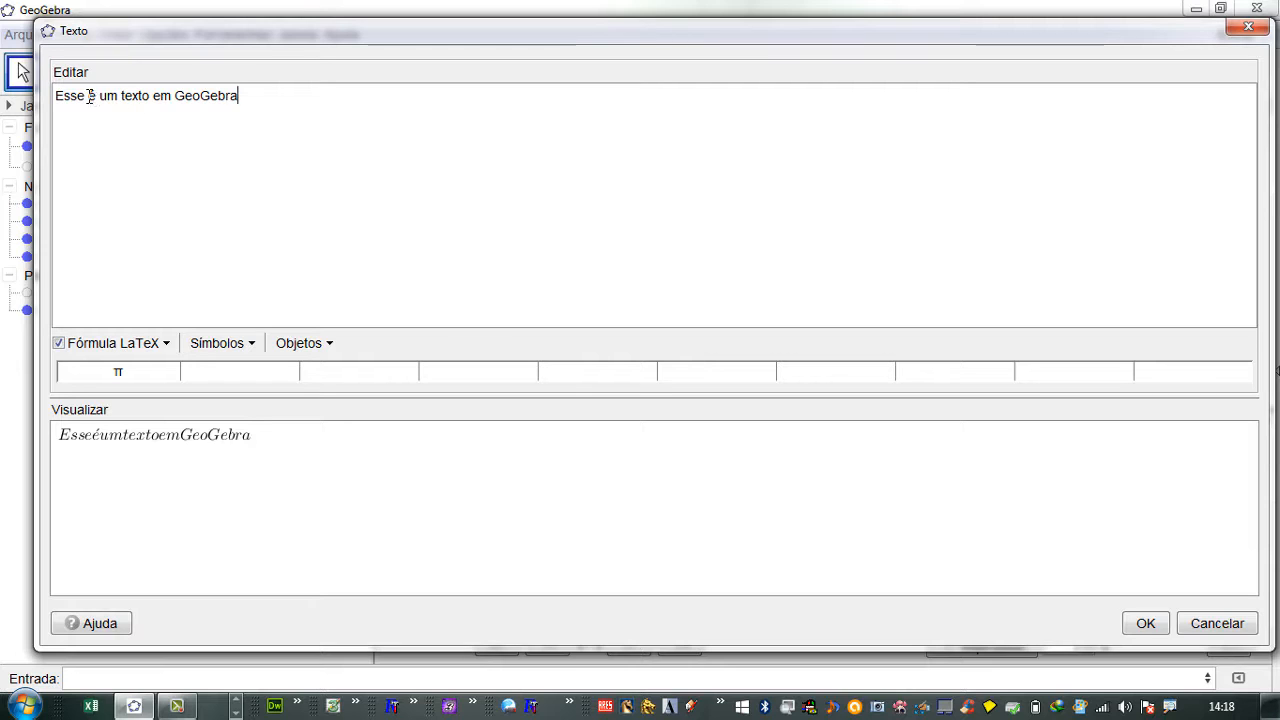
Insert the LaTeX space code \; between all the words of the sentence "Esse é um texto em GeoGebra".
click(165, 345)
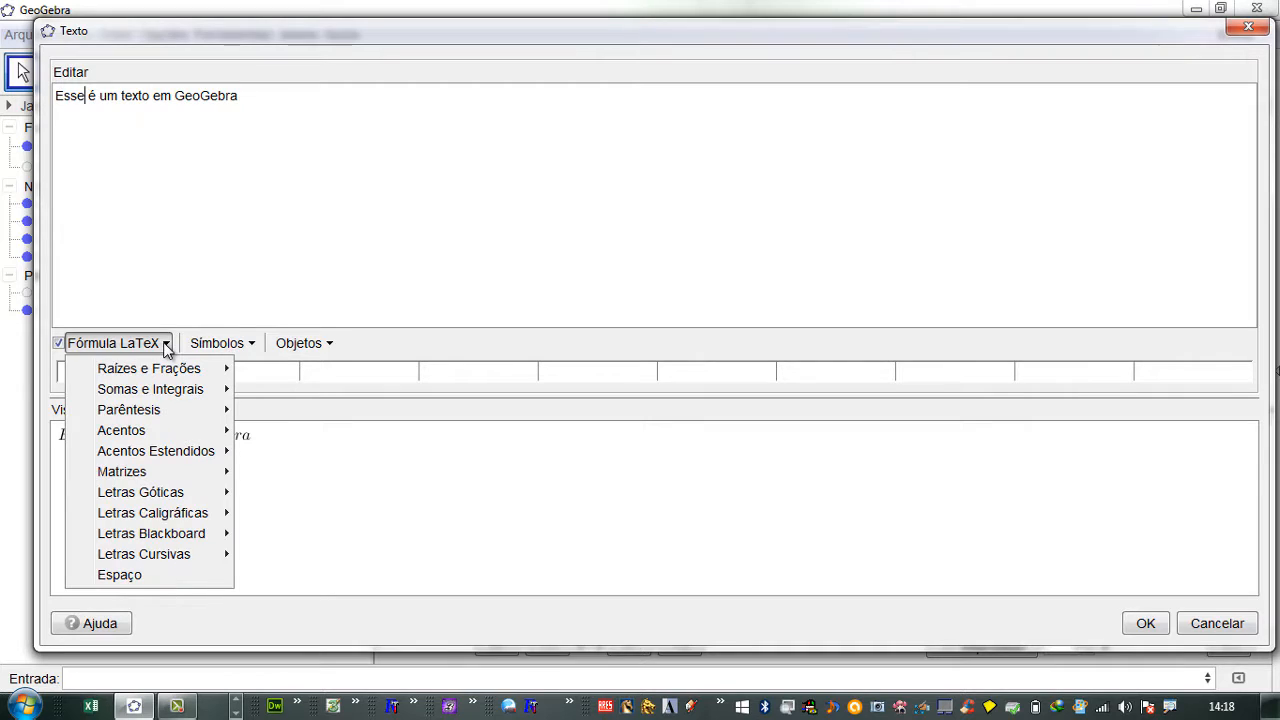
click(132, 580)
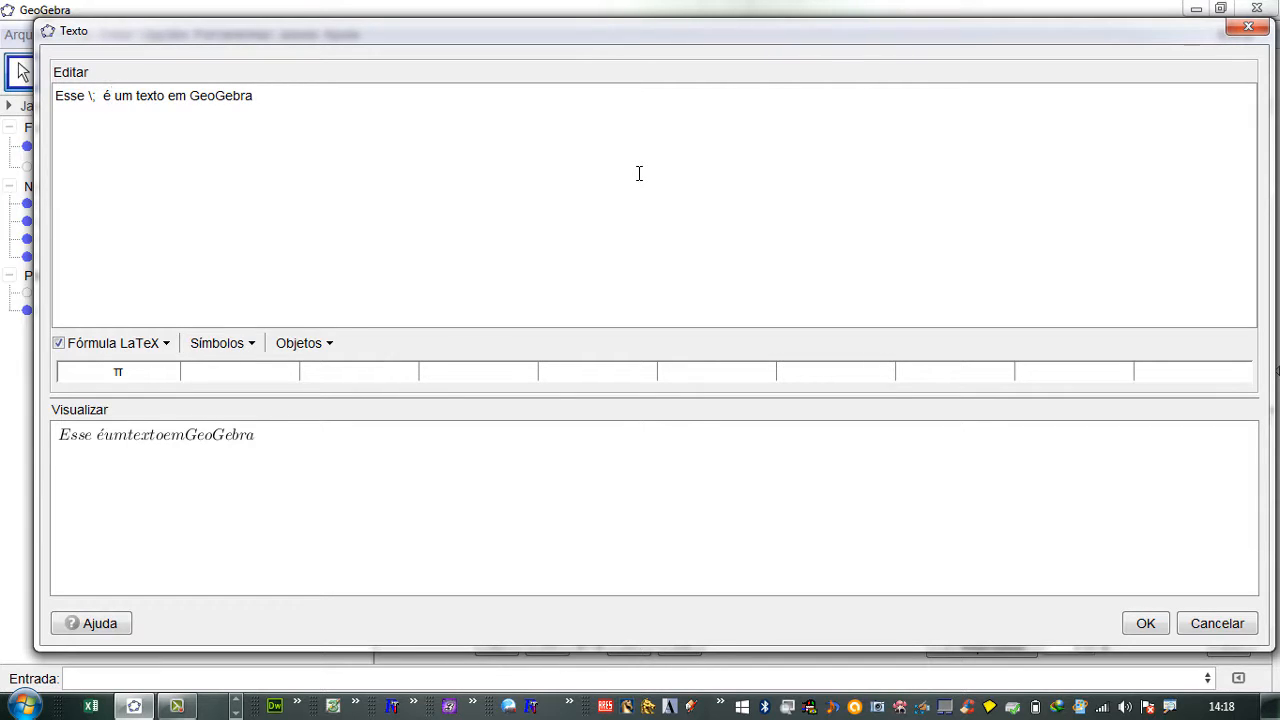
text(\)
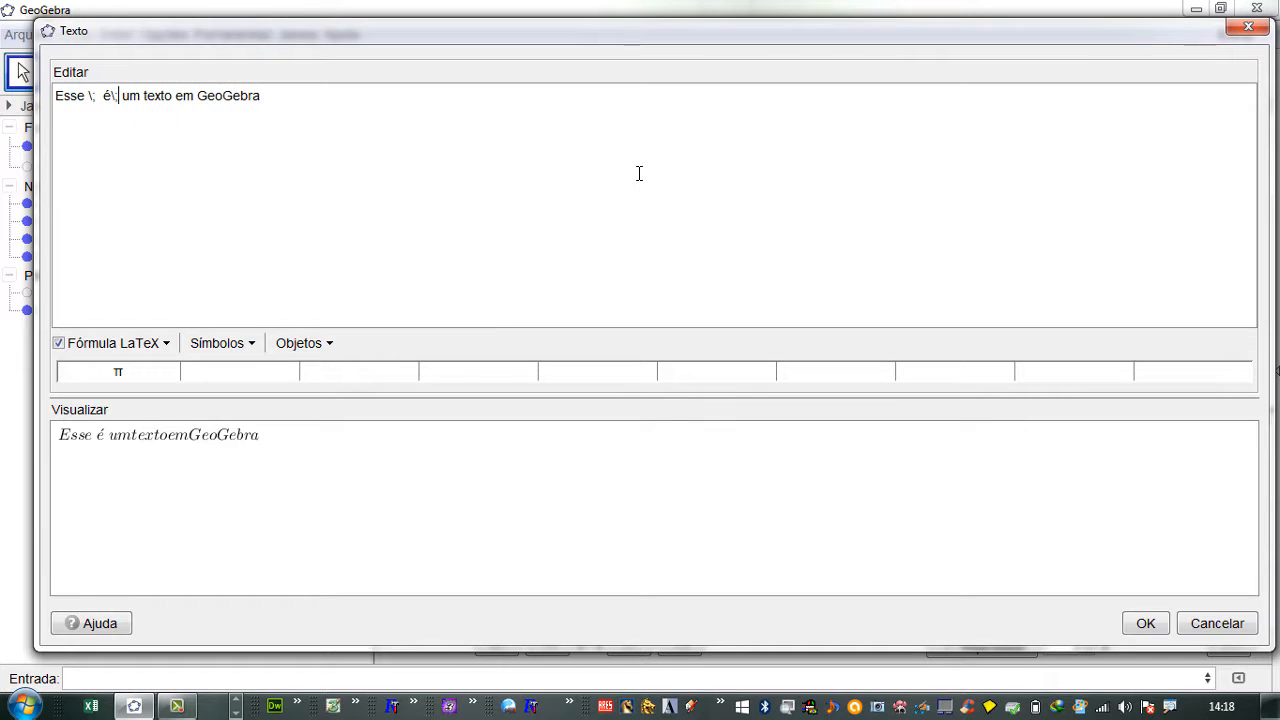
text(;  é\; um)
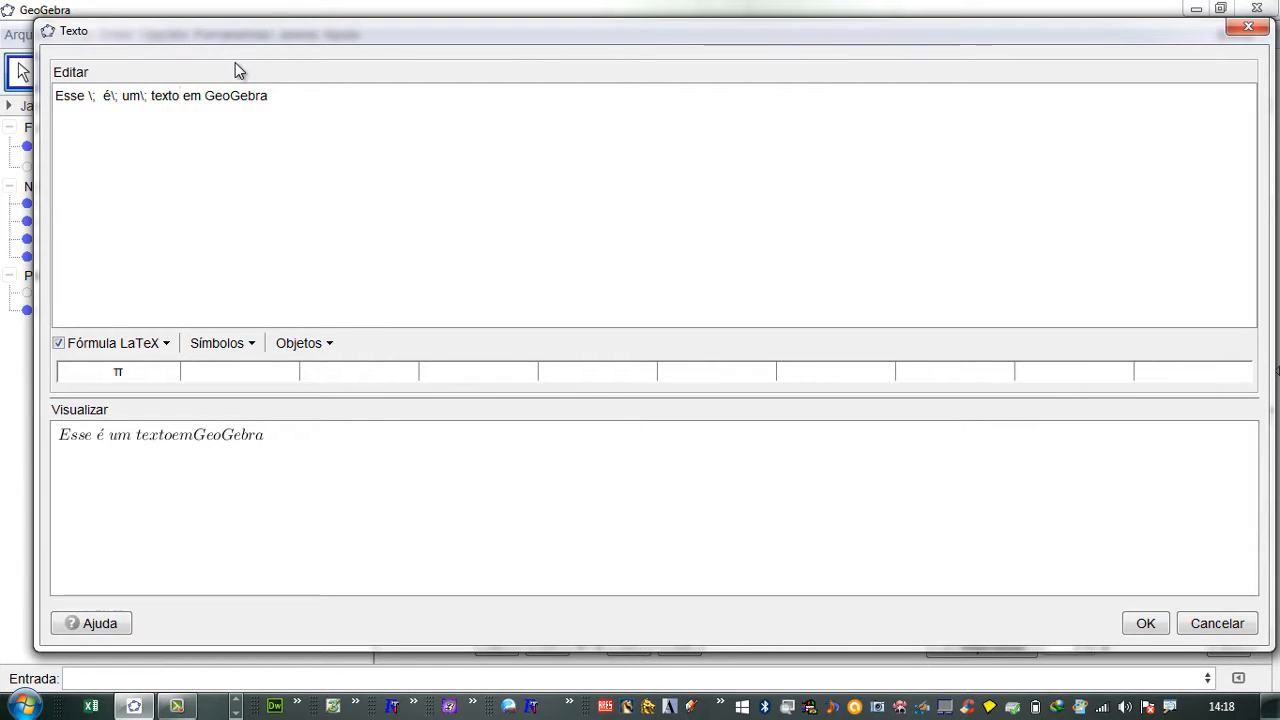
text(\;)
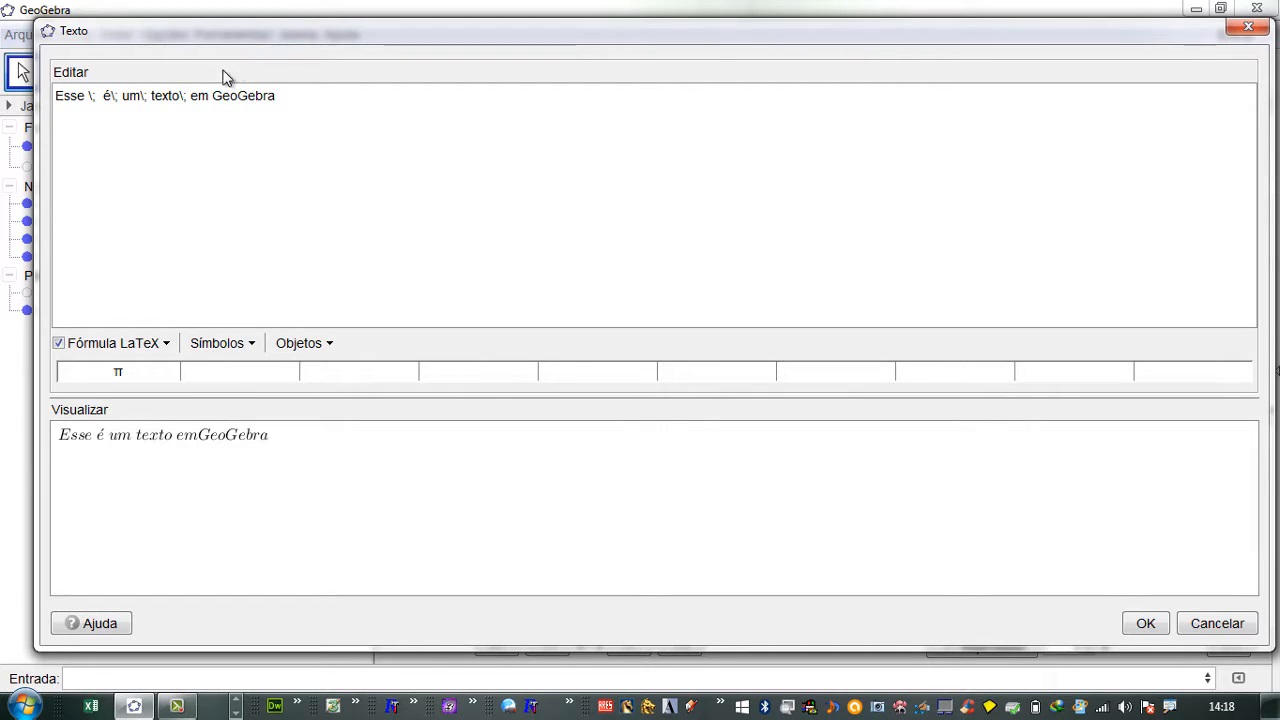
click(212, 95)
text(\;)
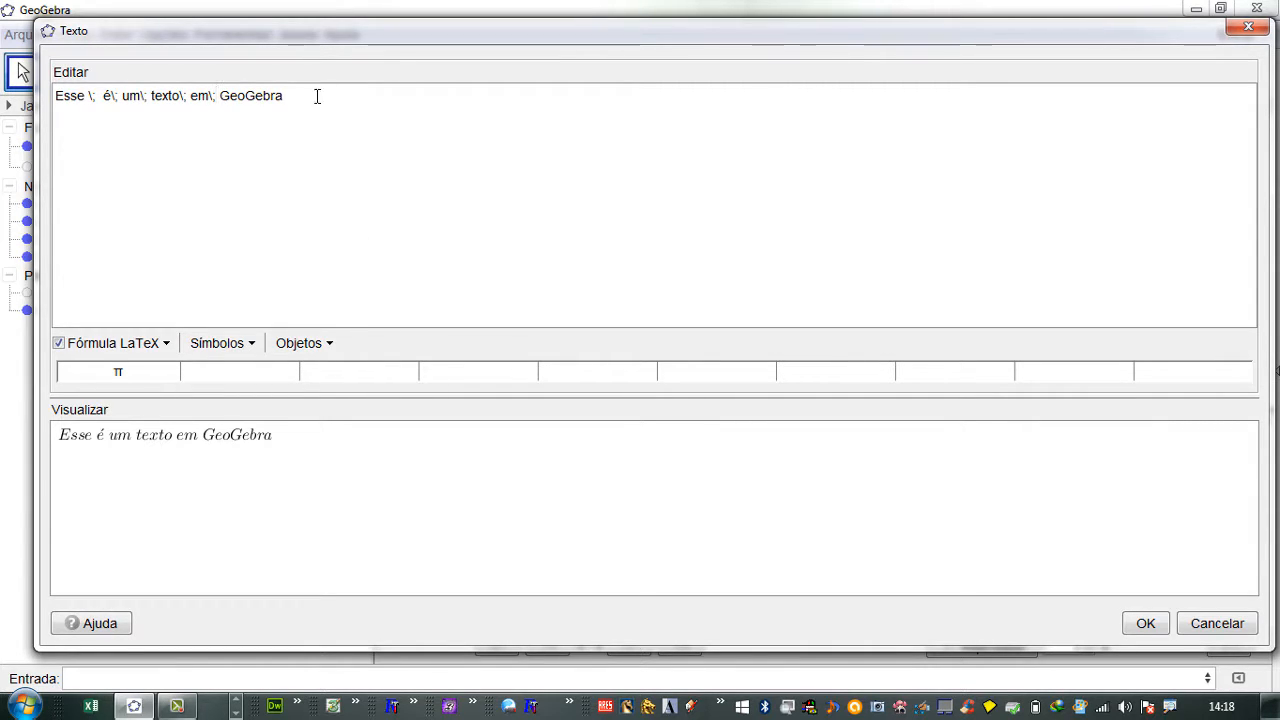
Replace the whole text with the LaTeX title "Estudo\;da\;Função\;Afim".
drag(317, 96, 8, 106)
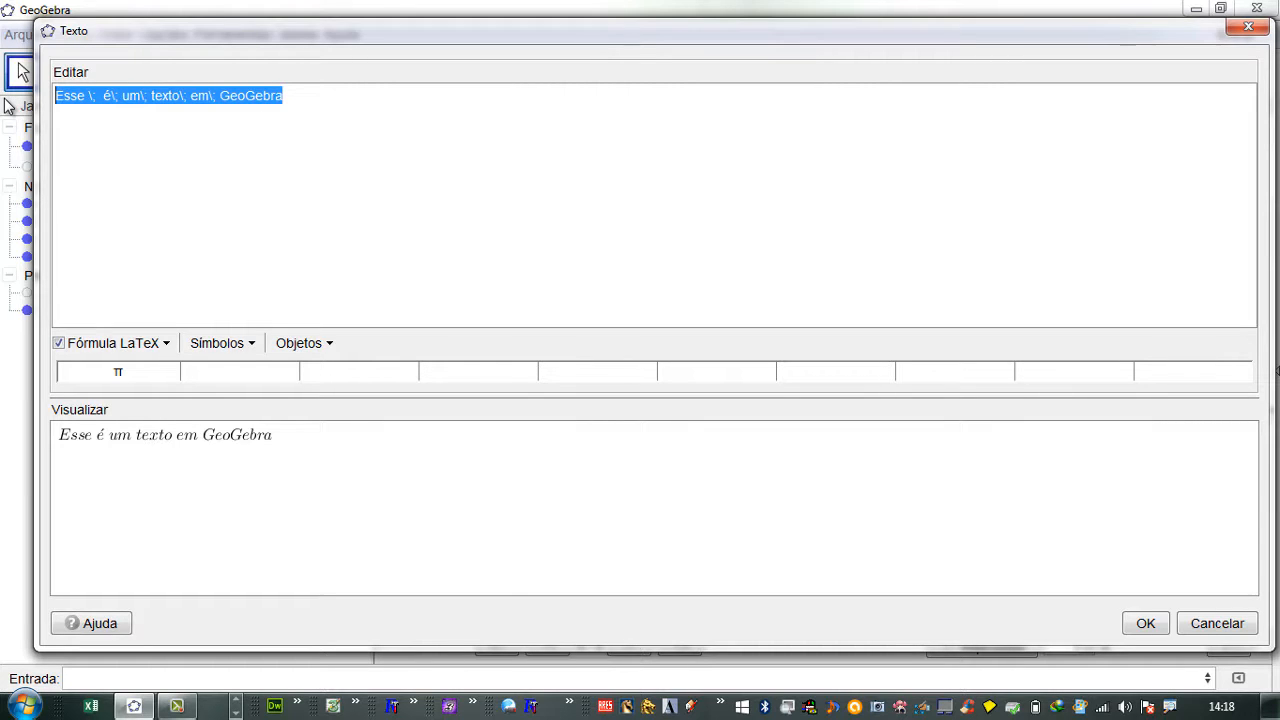
text(Estudo)
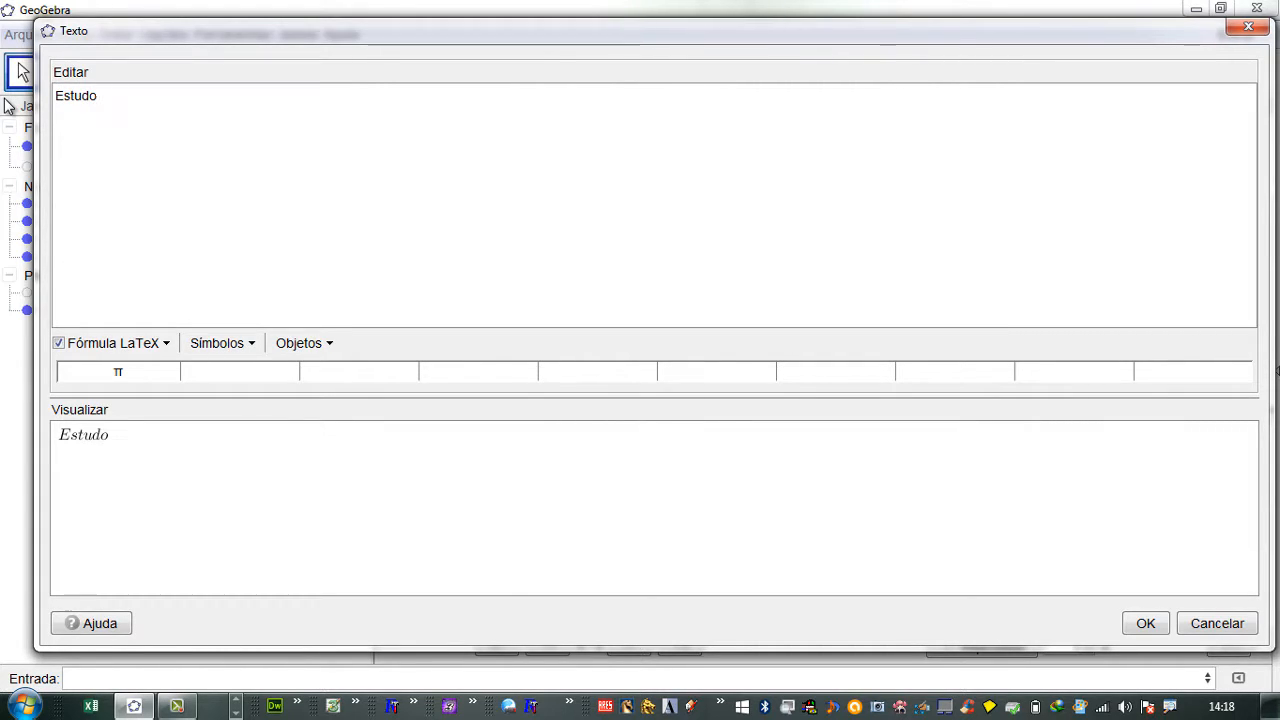
text(\)
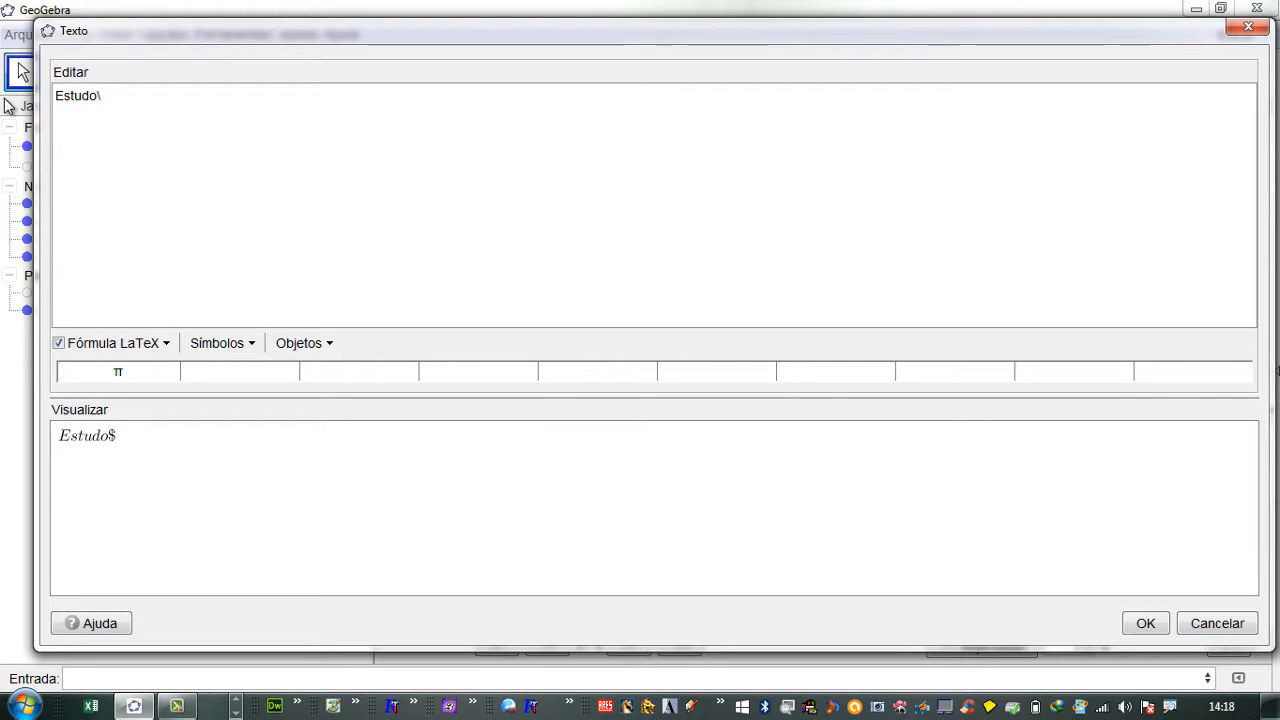
text(;da)
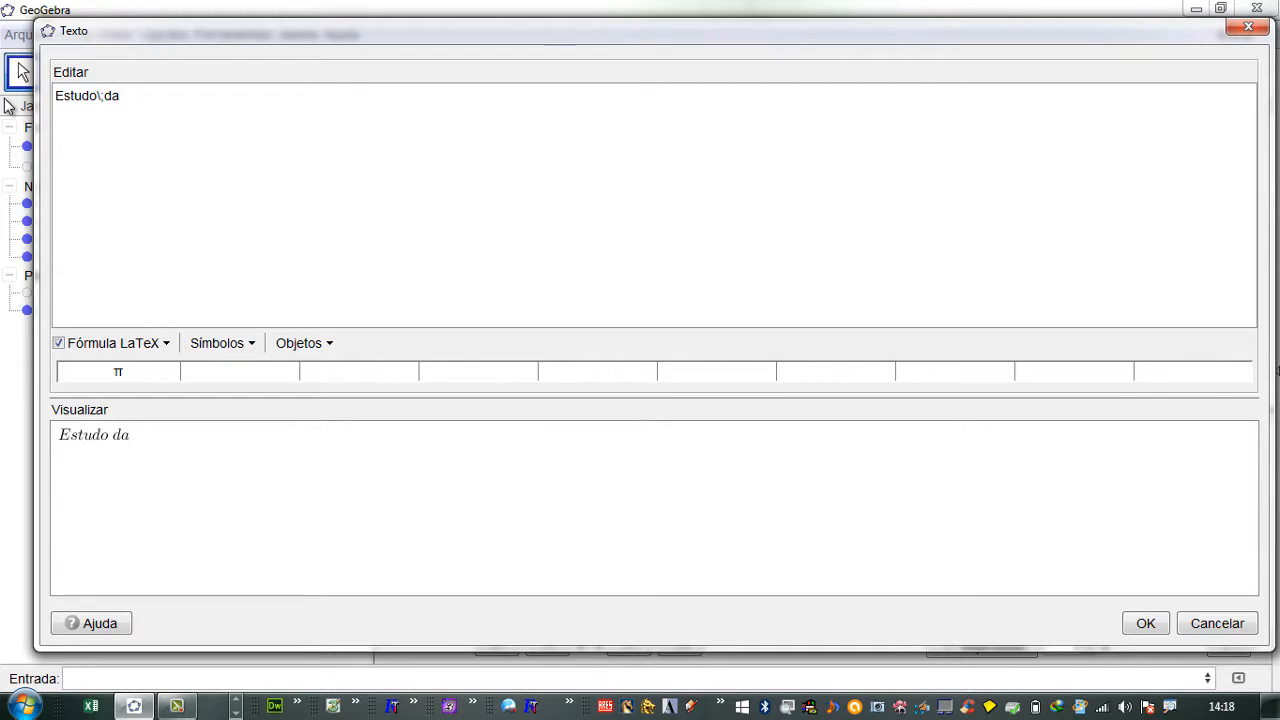
text(\;Função\;)
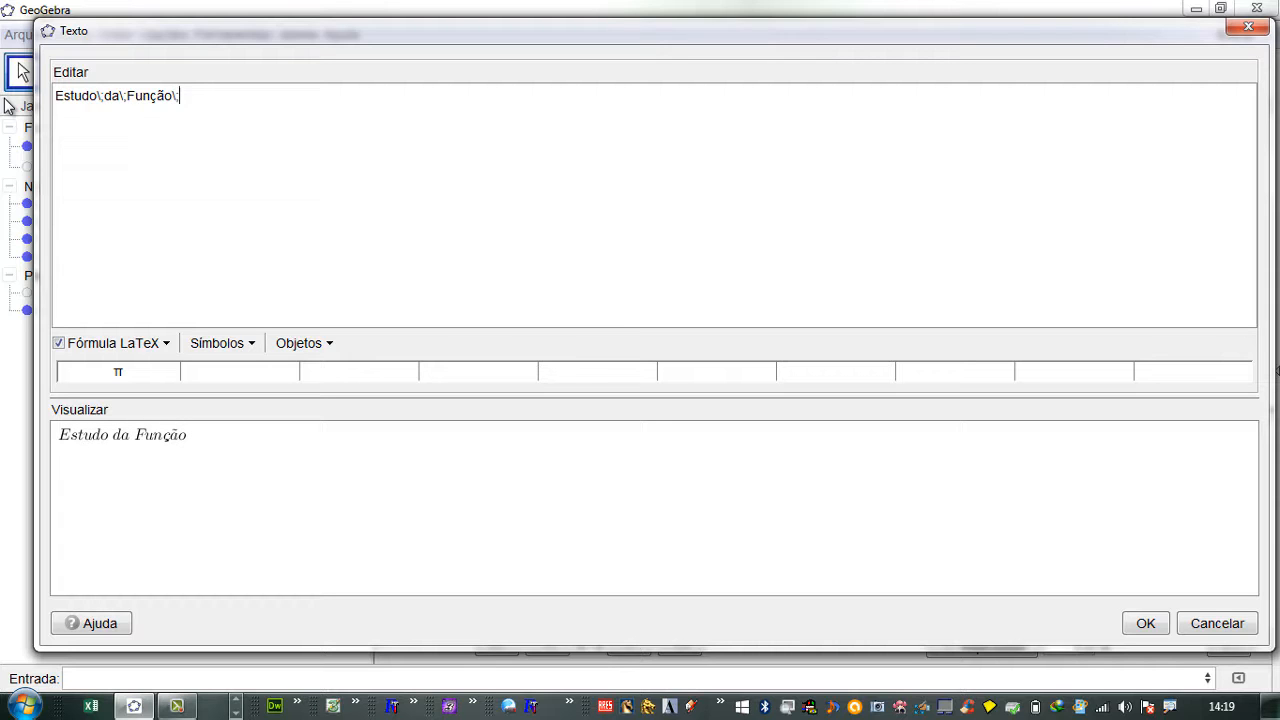
text(Afim)
Try the filler text "tstststs" on a second line below the title and delete it again.
text(tstststs)
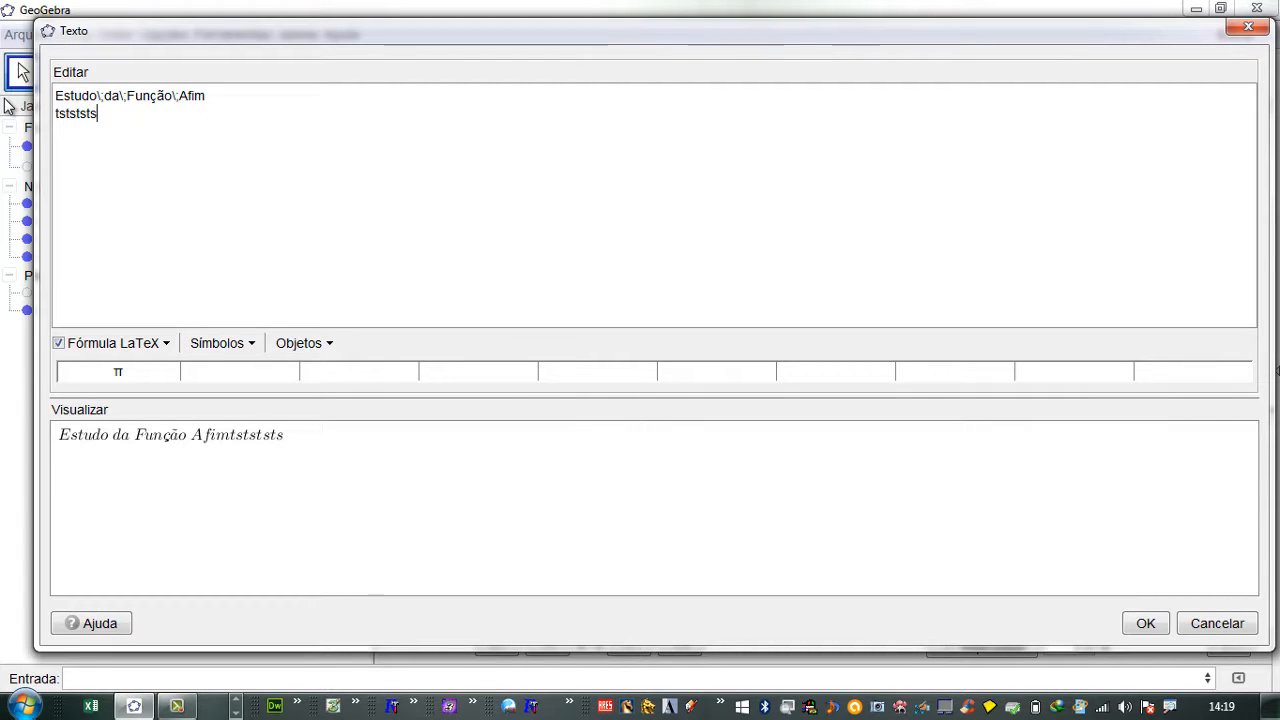
key(BackSpace)
key(BackSpace)
key(BackSpace)
key(BackSpace)
key(BackSpace)
key(BackSpace)
key(BackSpace)
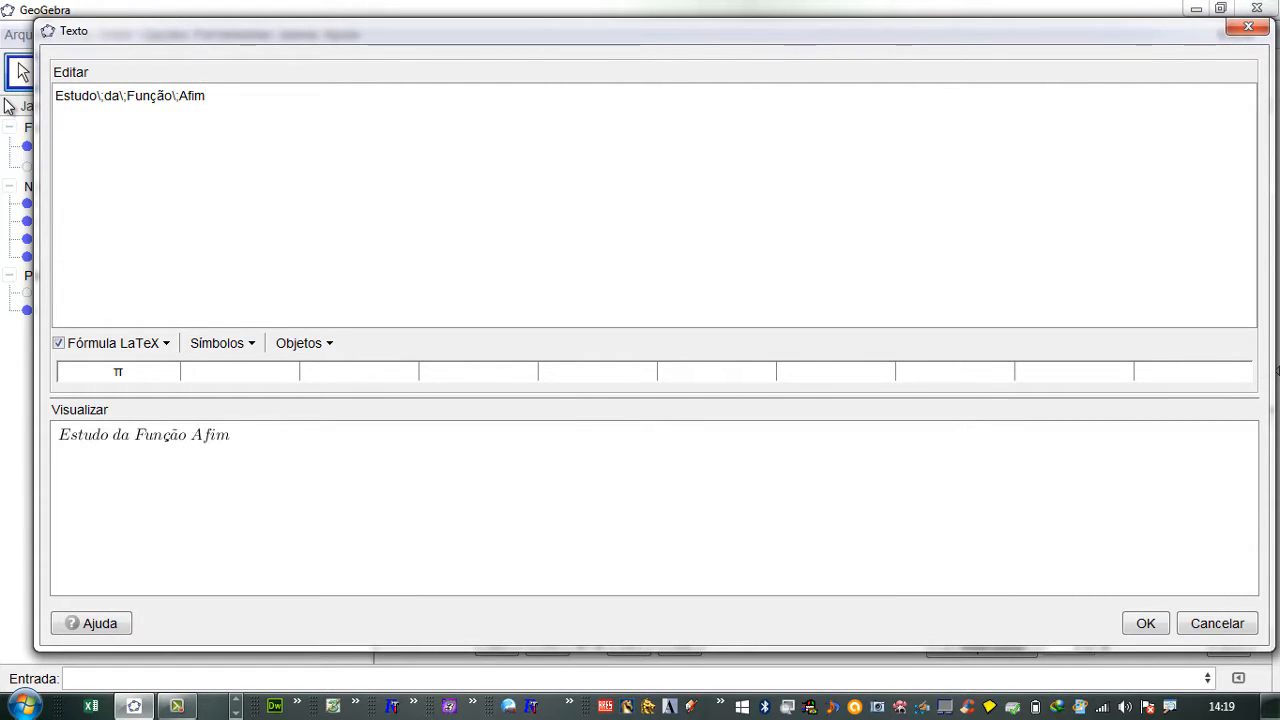
End the title line with the LaTeX line break \\ and add a second line reading "f(x)=" followed by the linked object f.
text(\\)
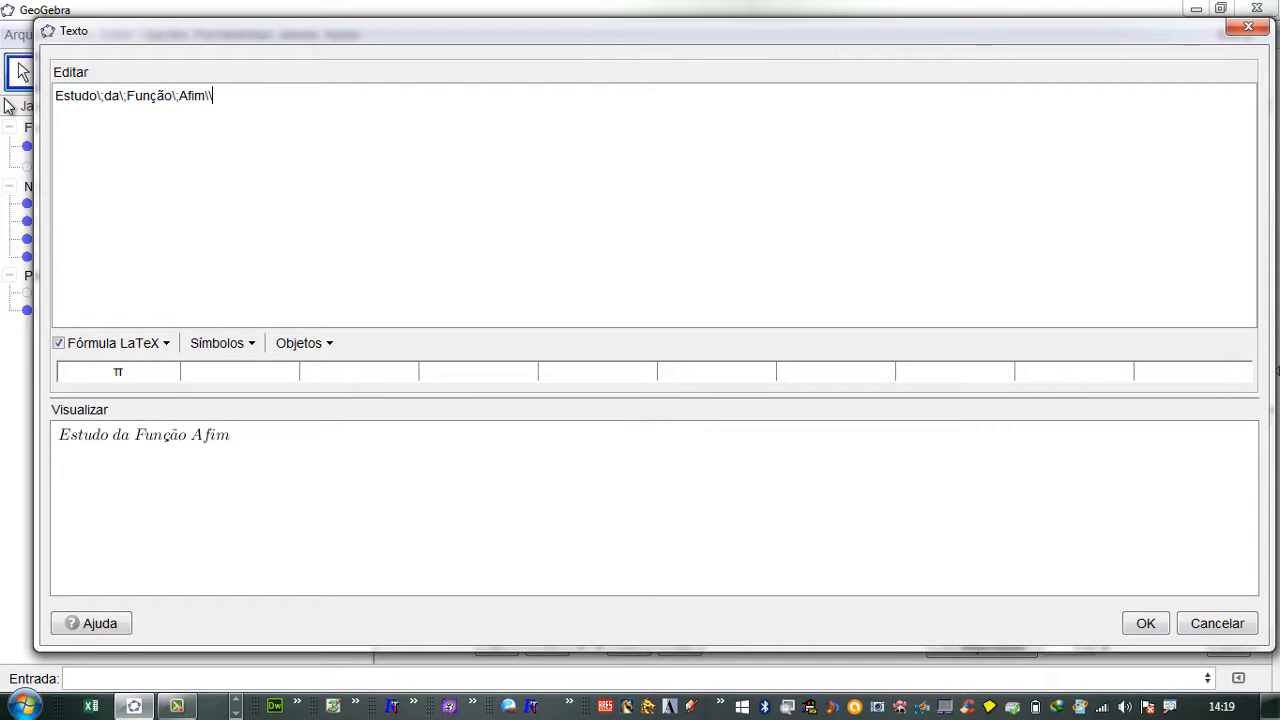
key(Return)
text(f(x))
drag(98, 120, 16, 130)
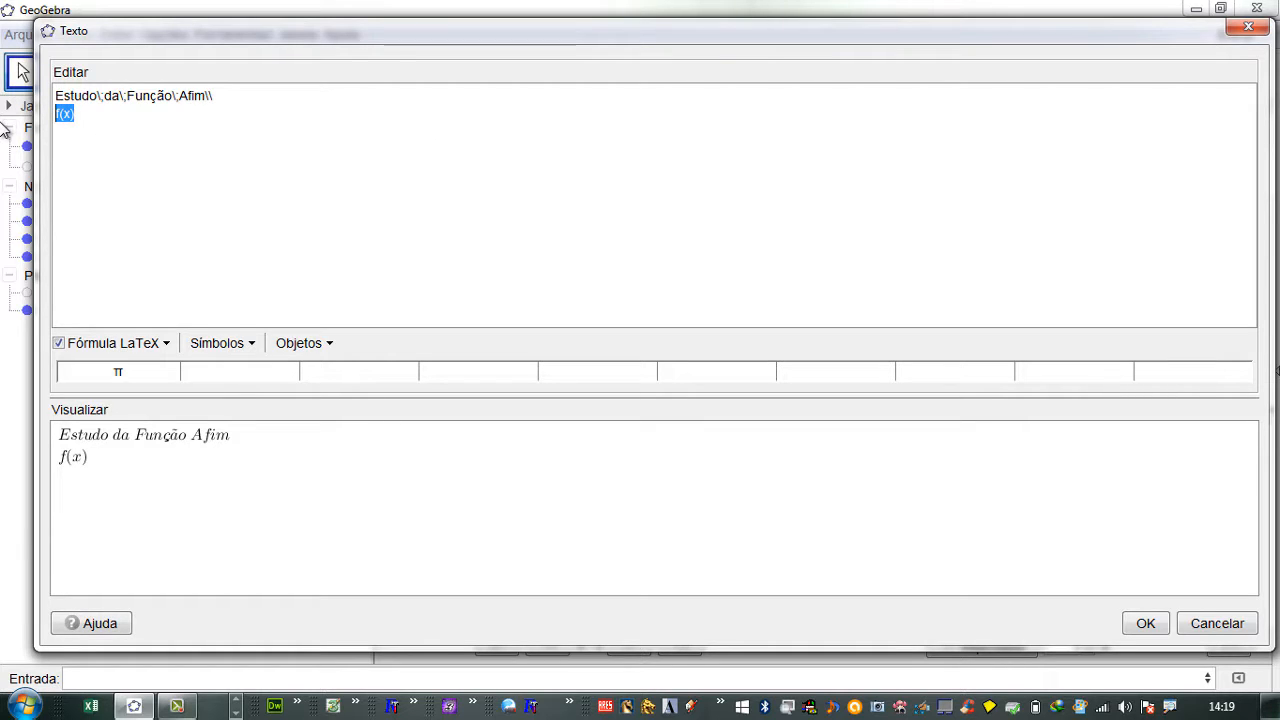
key(BackSpace)
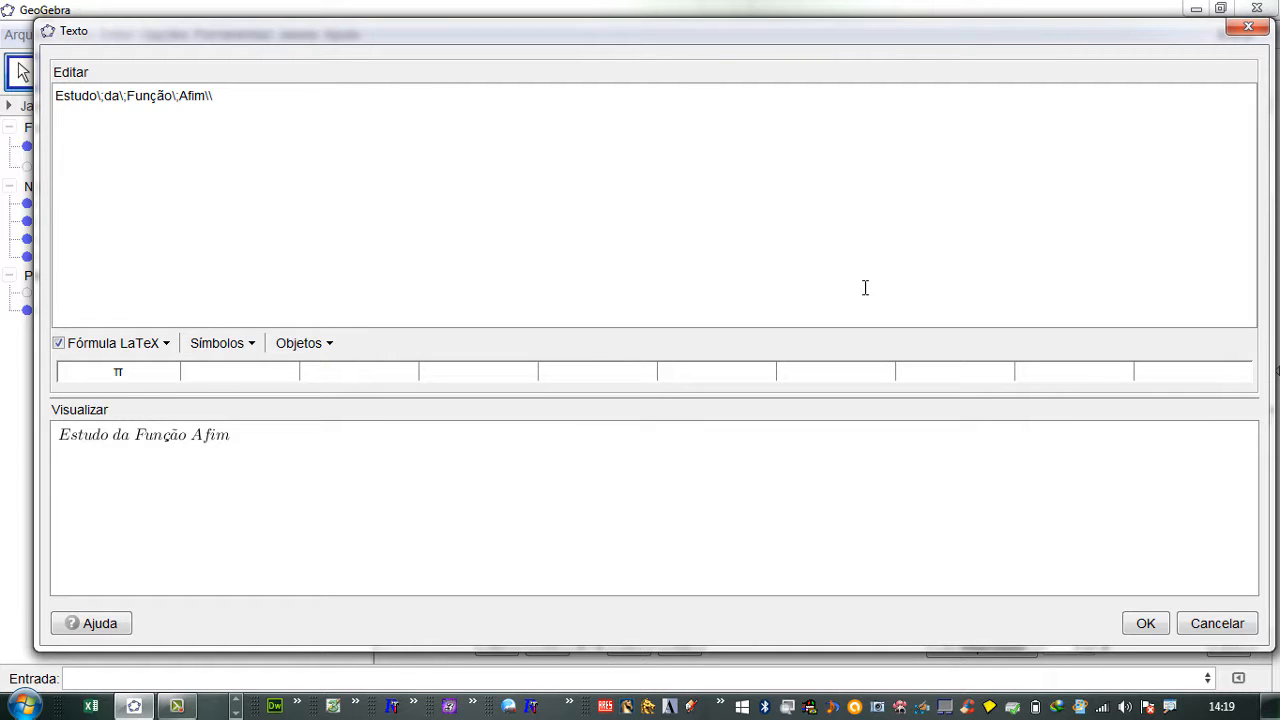
text(f(x)=)
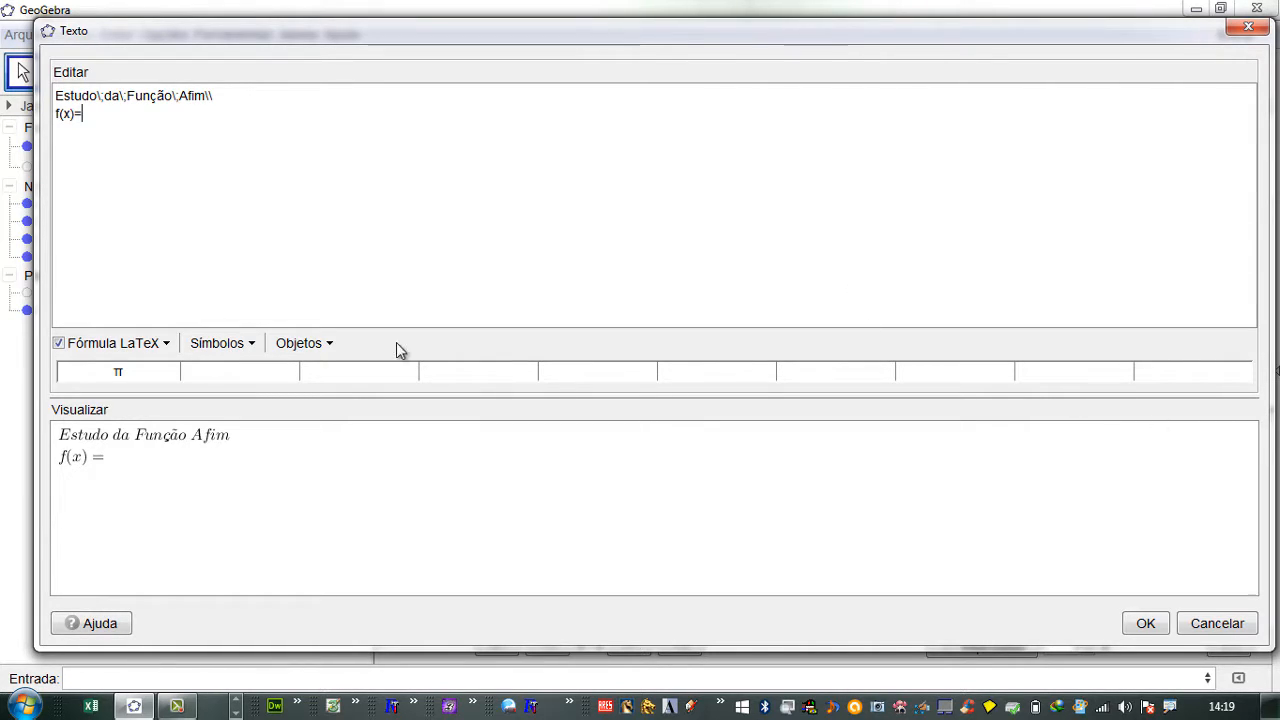
click(326, 345)
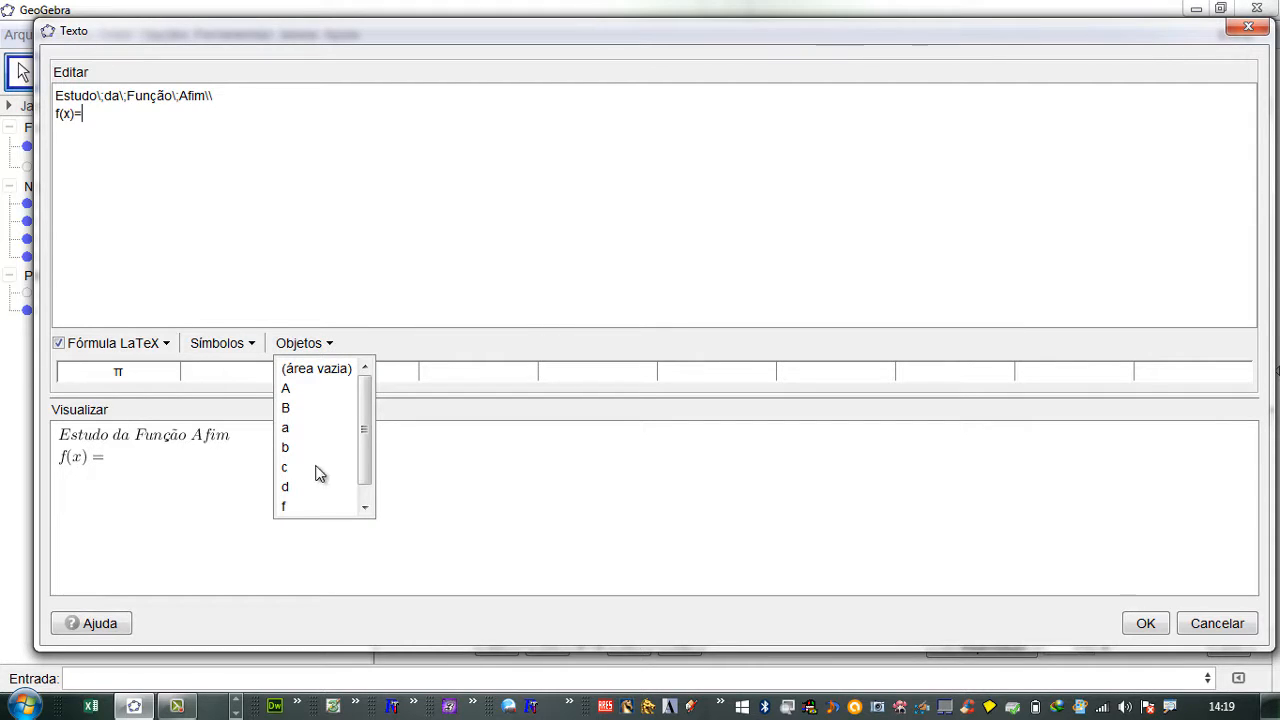
click(288, 508)
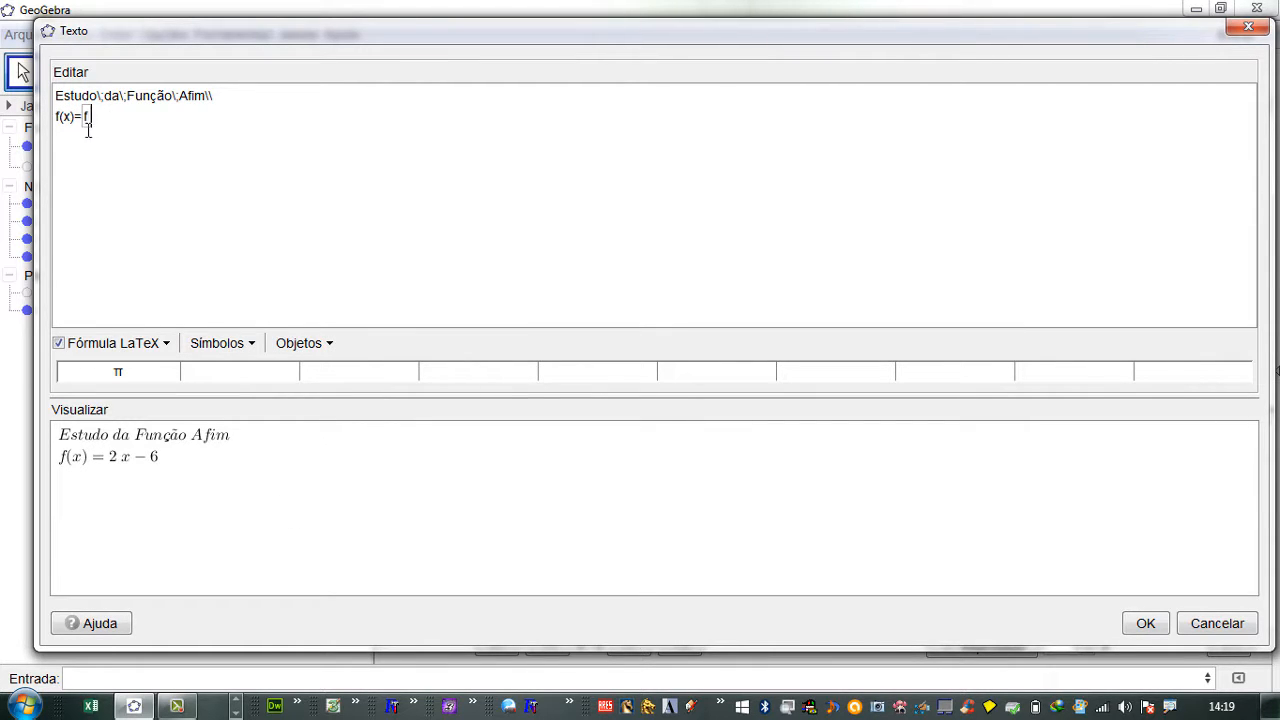
drag(101, 127, 37, 126)
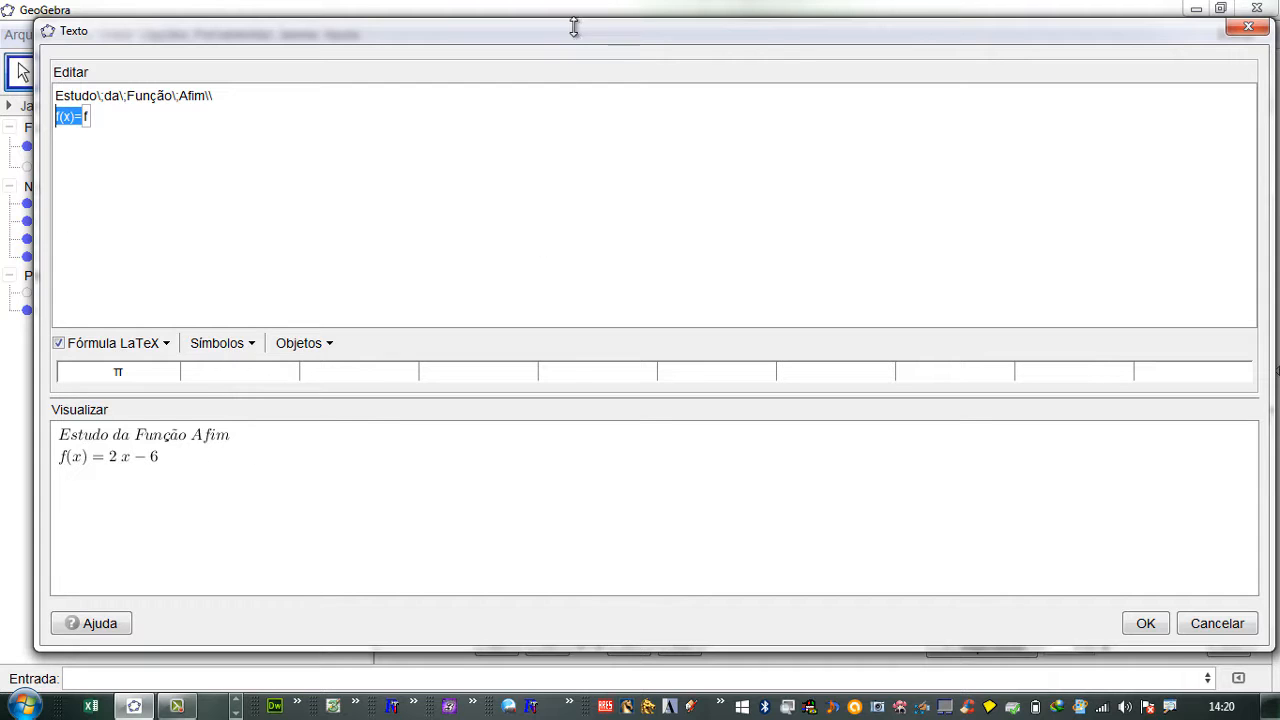
drag(574, 38, 592, 464)
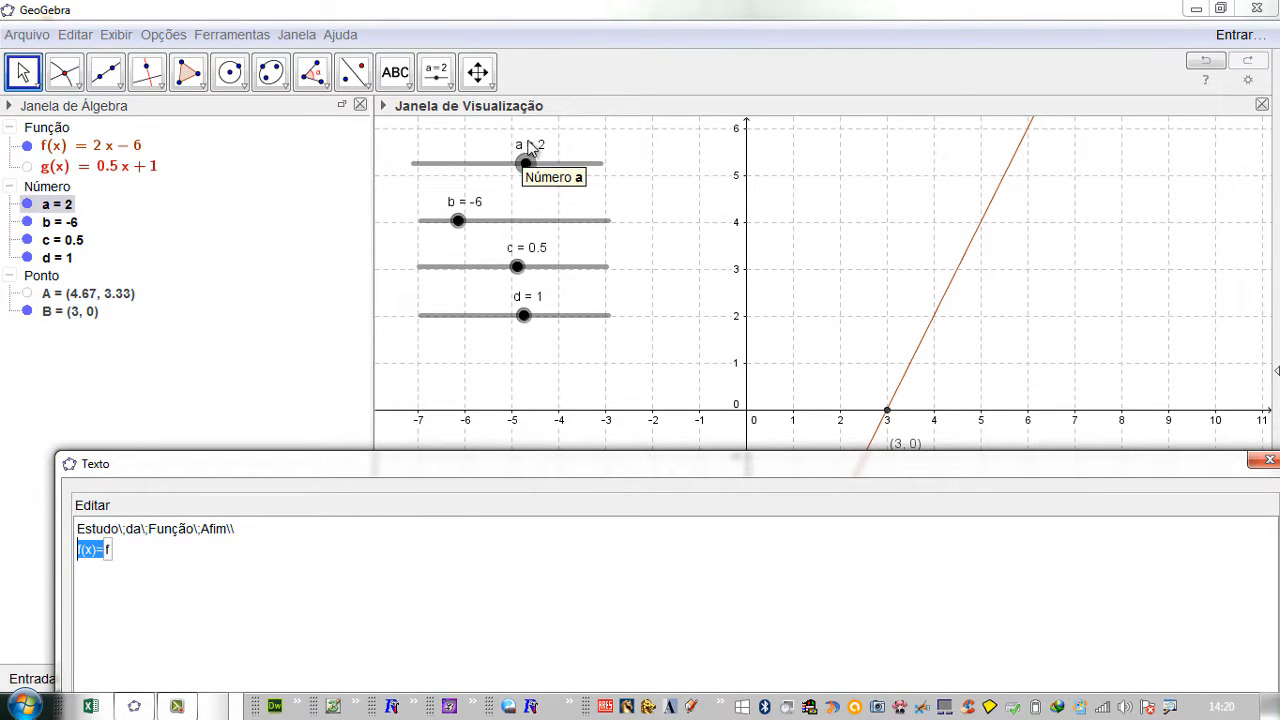
drag(555, 470, 538, 74)
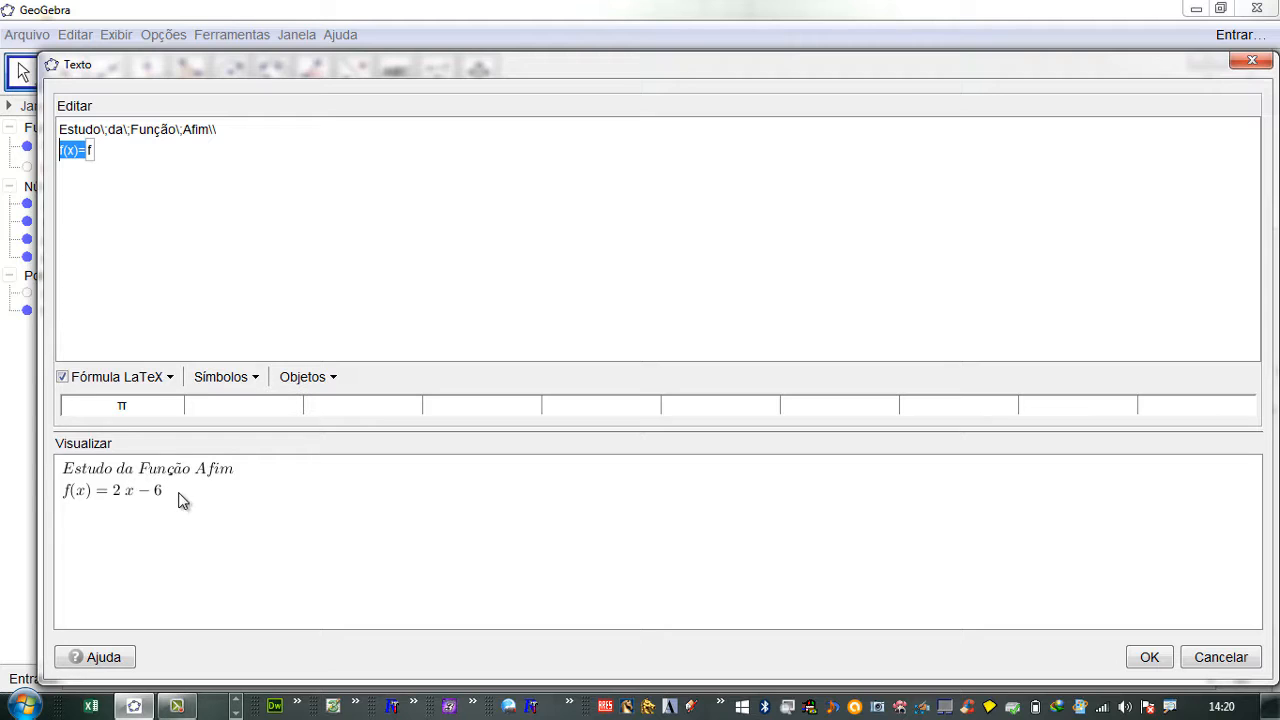
End the f(x) line with \\ and add a third line reading "Determinado\;o\;zero\;da\;função\\".
click(143, 157)
key(Return)
text(Determinado)
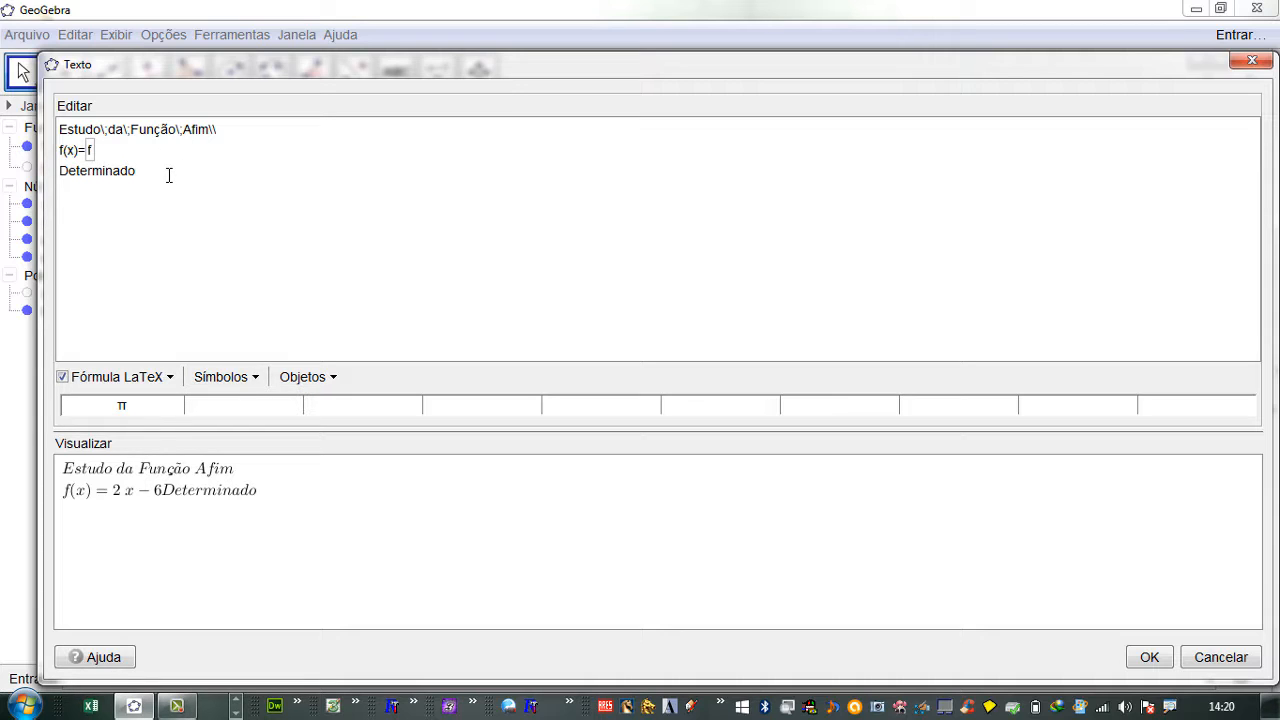
click(118, 146)
text(\\)
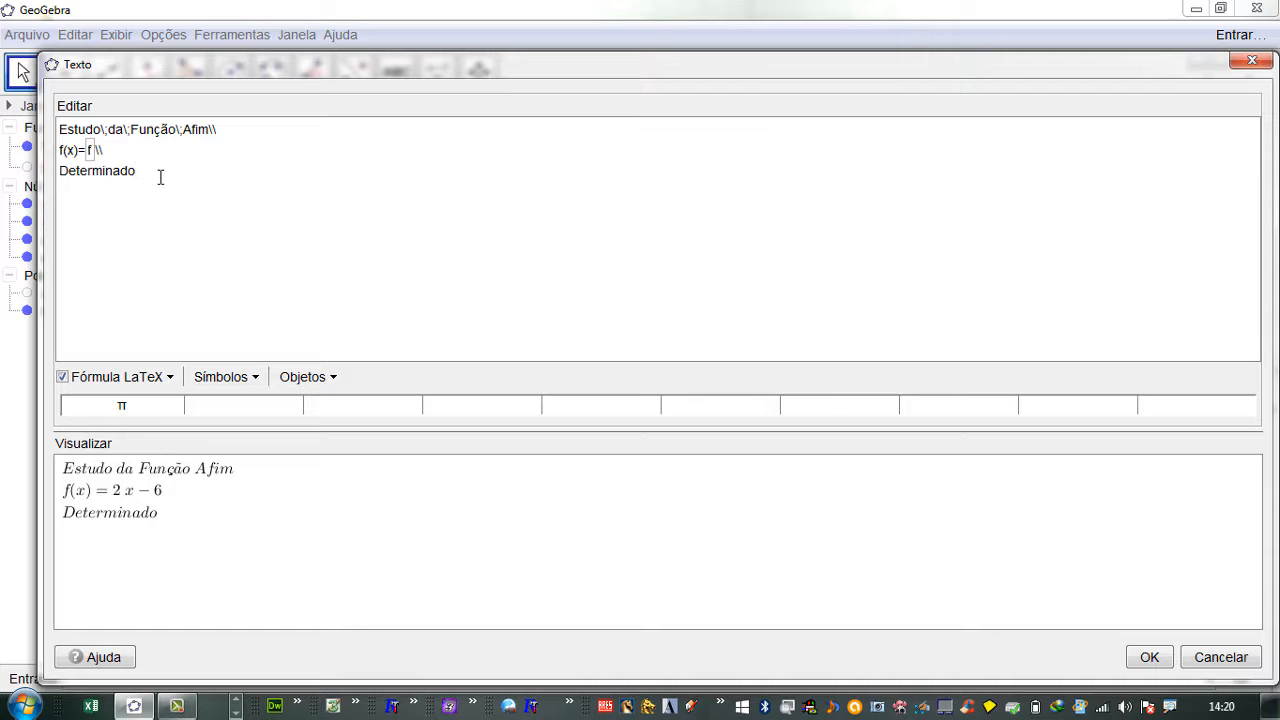
text(\;o\;zero\;da\)
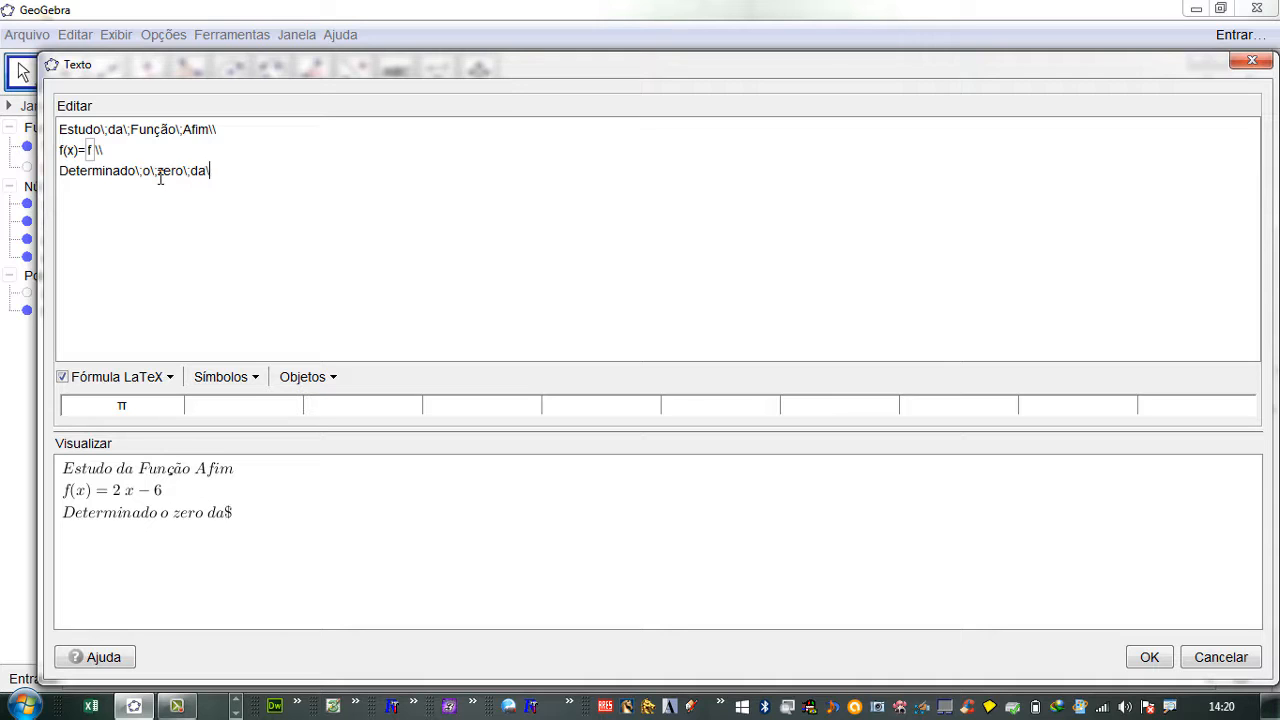
text(;função)
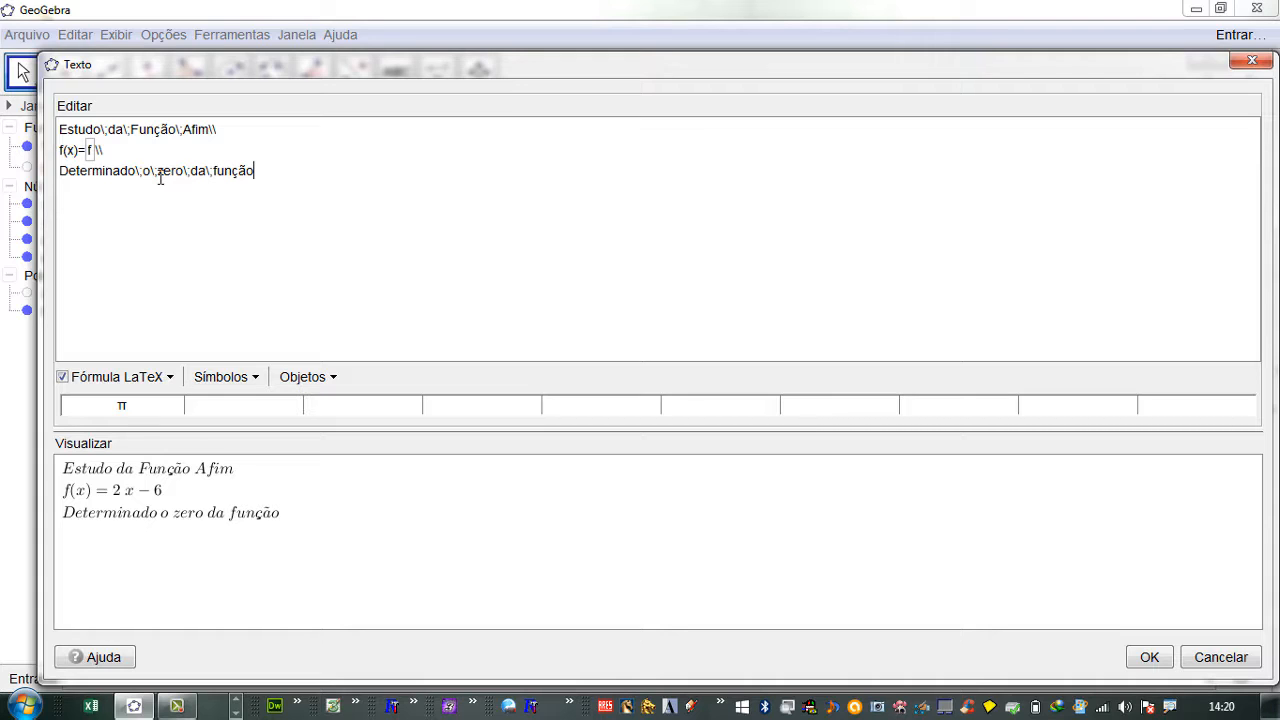
text(\\)
Add a fourth line with the linked object f followed by "=0\\", and keep the current Windows colour scheme without further reminders.
click(331, 378)
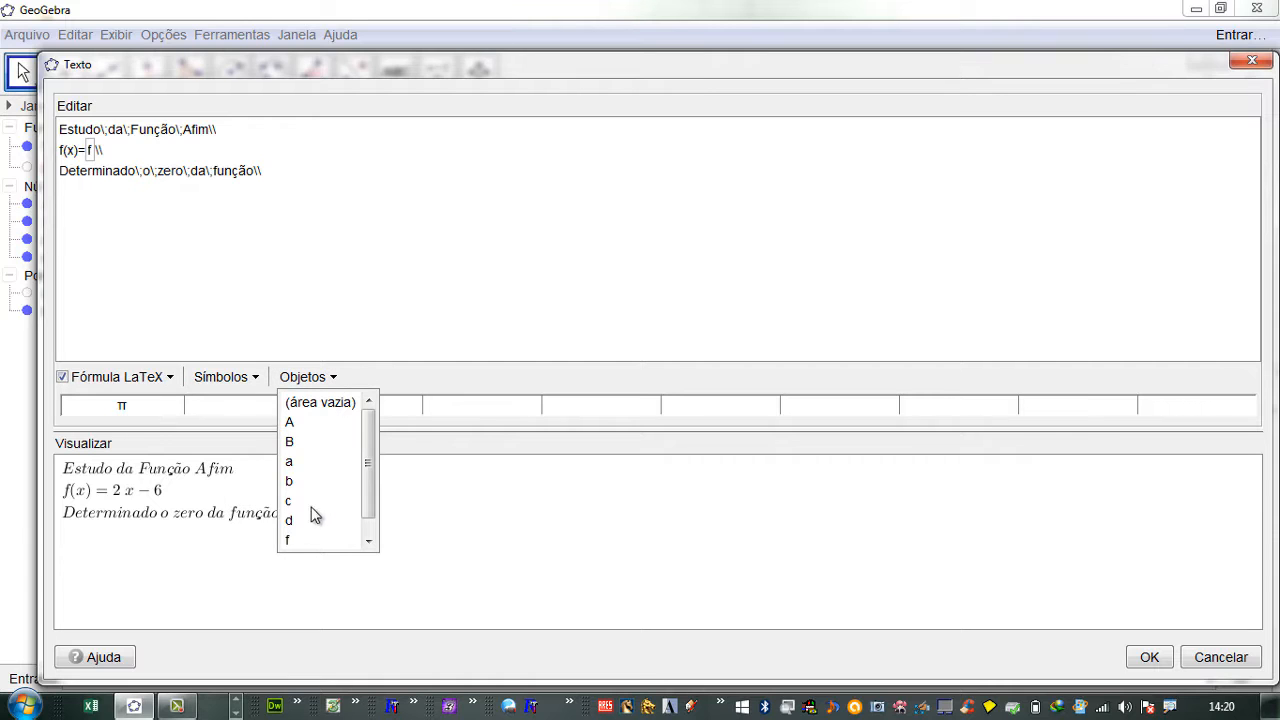
click(289, 540)
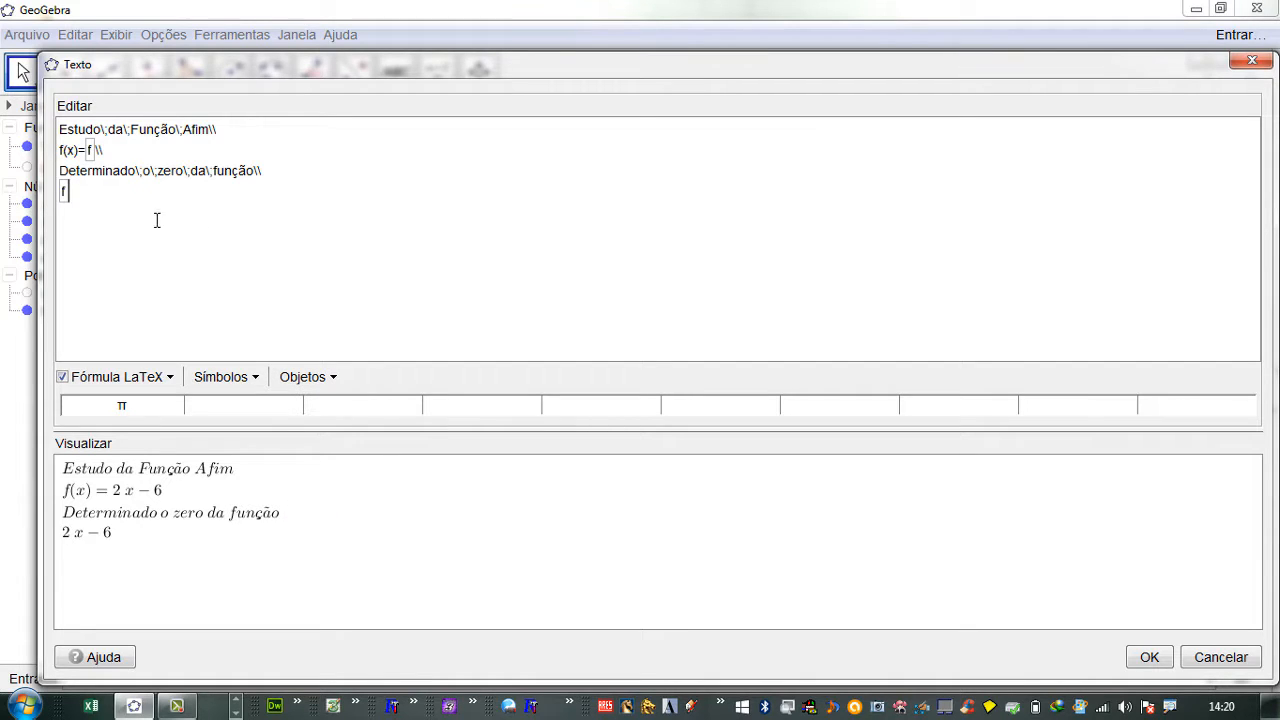
text(=0)
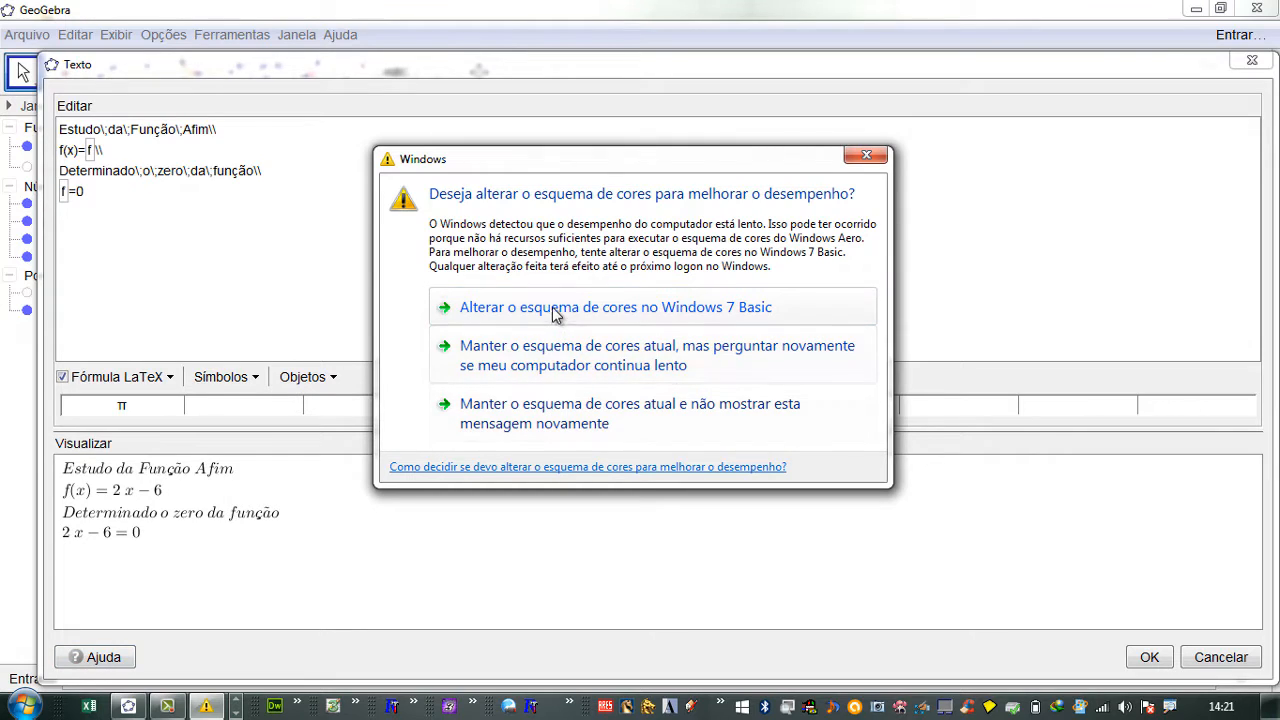
click(533, 424)
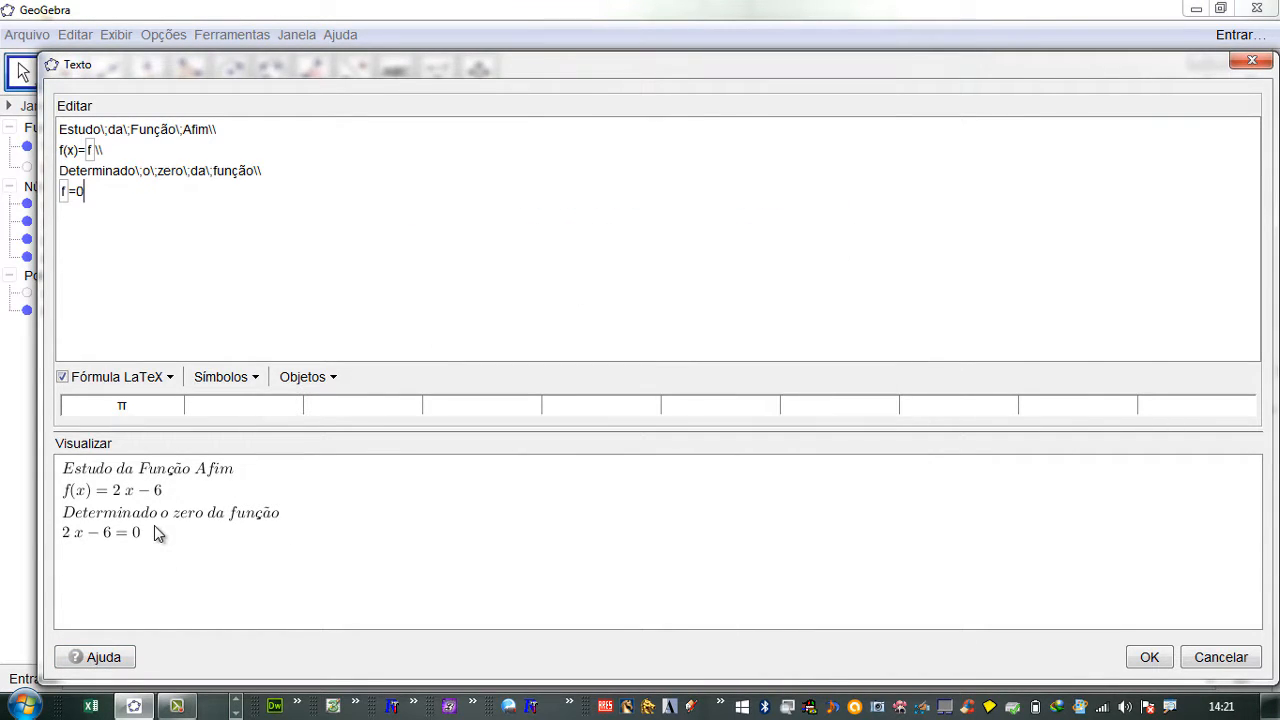
text(\\)
Add a fifth line with the linked object a, the text "x=", the linked object b changed to -b, and a closing \\.
click(334, 377)
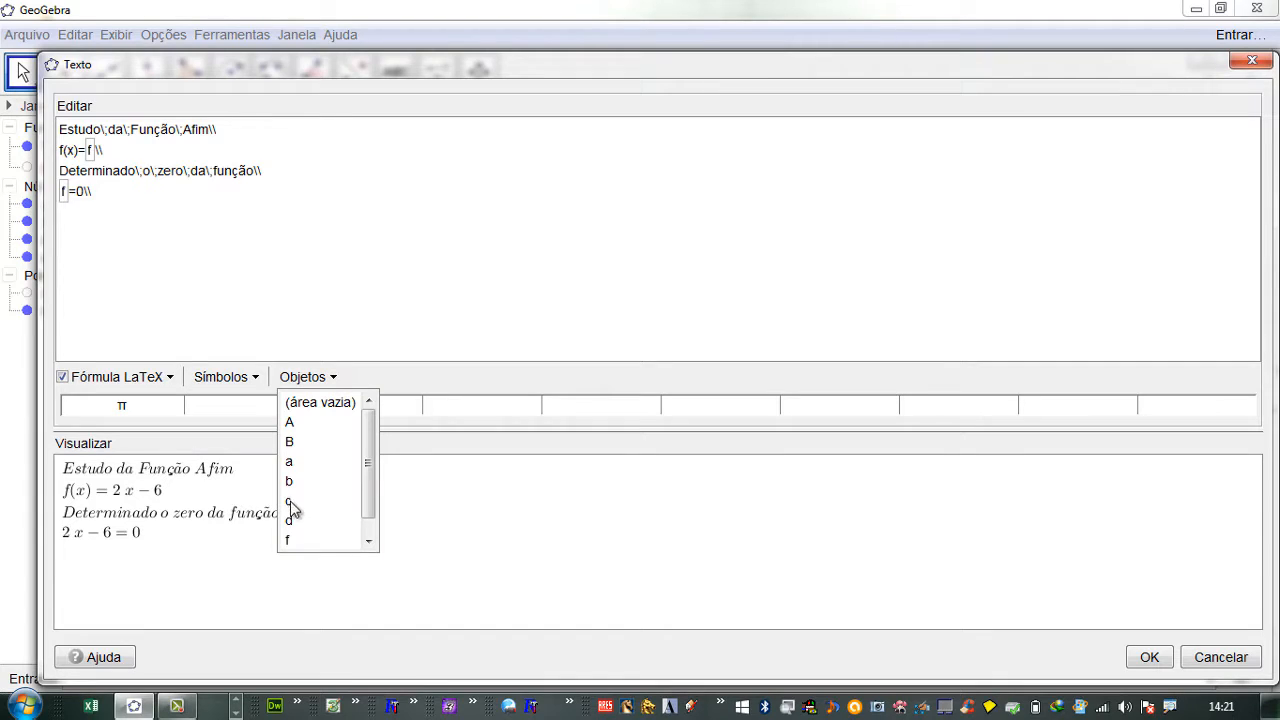
click(294, 463)
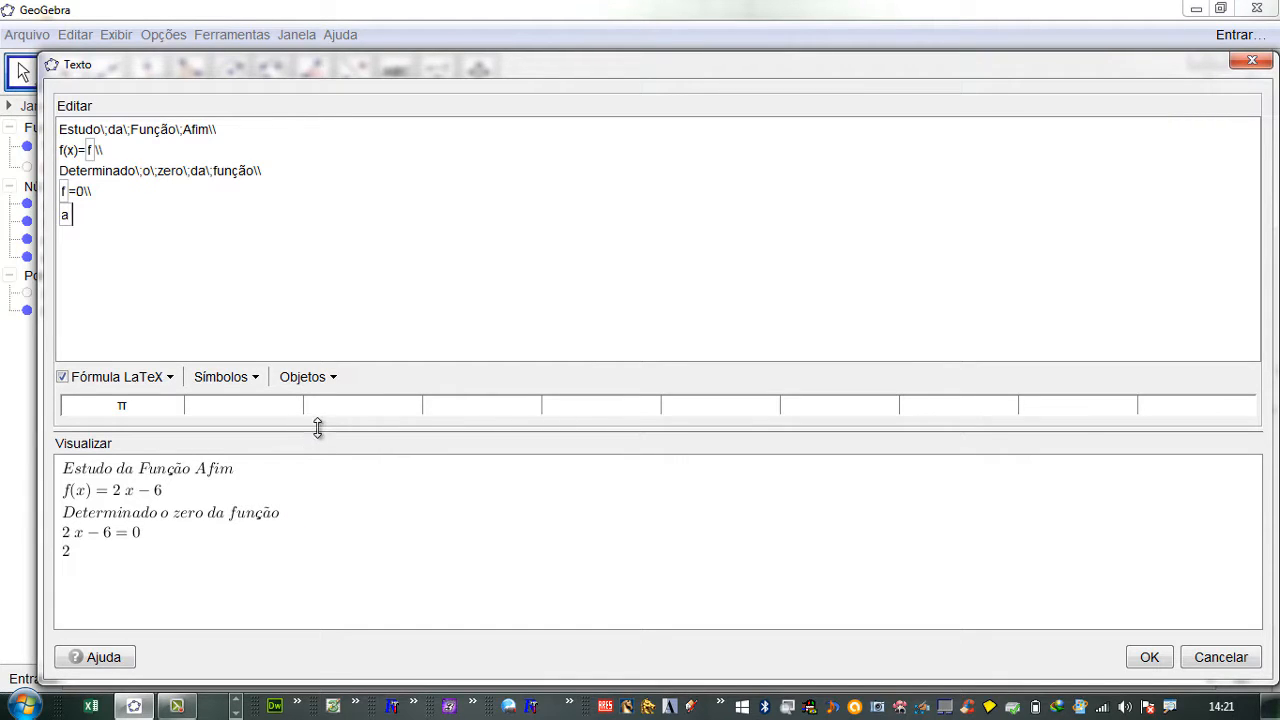
text(x=)
click(340, 378)
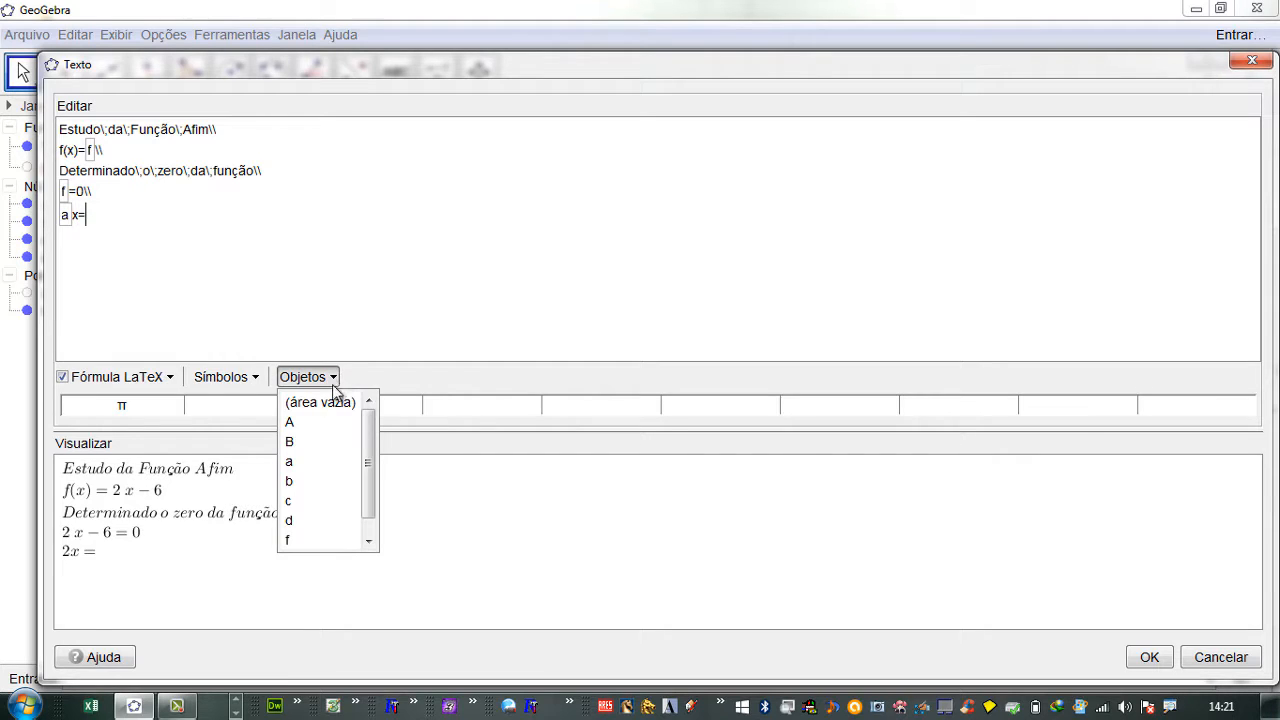
click(298, 479)
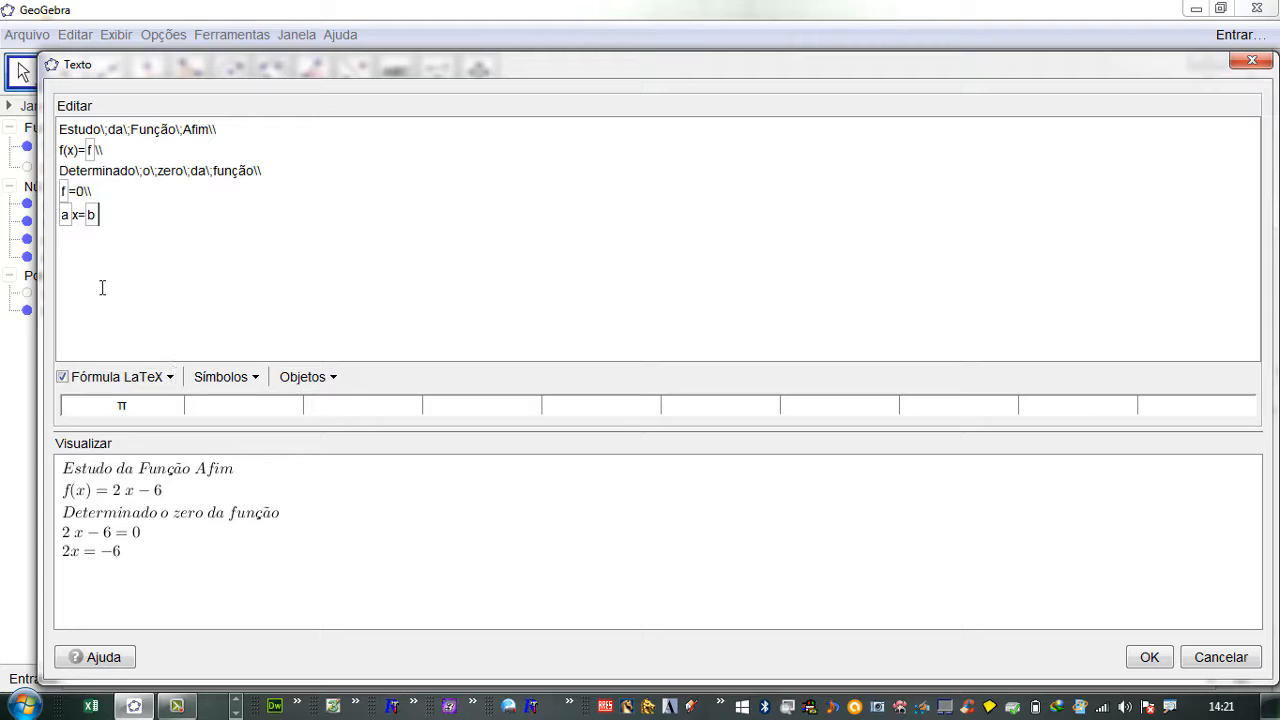
click(89, 216)
text(-)
click(163, 222)
text(\\)
Start a sixth line with "x=" and a LaTeX fraction template, and replace its numerator with the linked object b changed to -b.
click(169, 378)
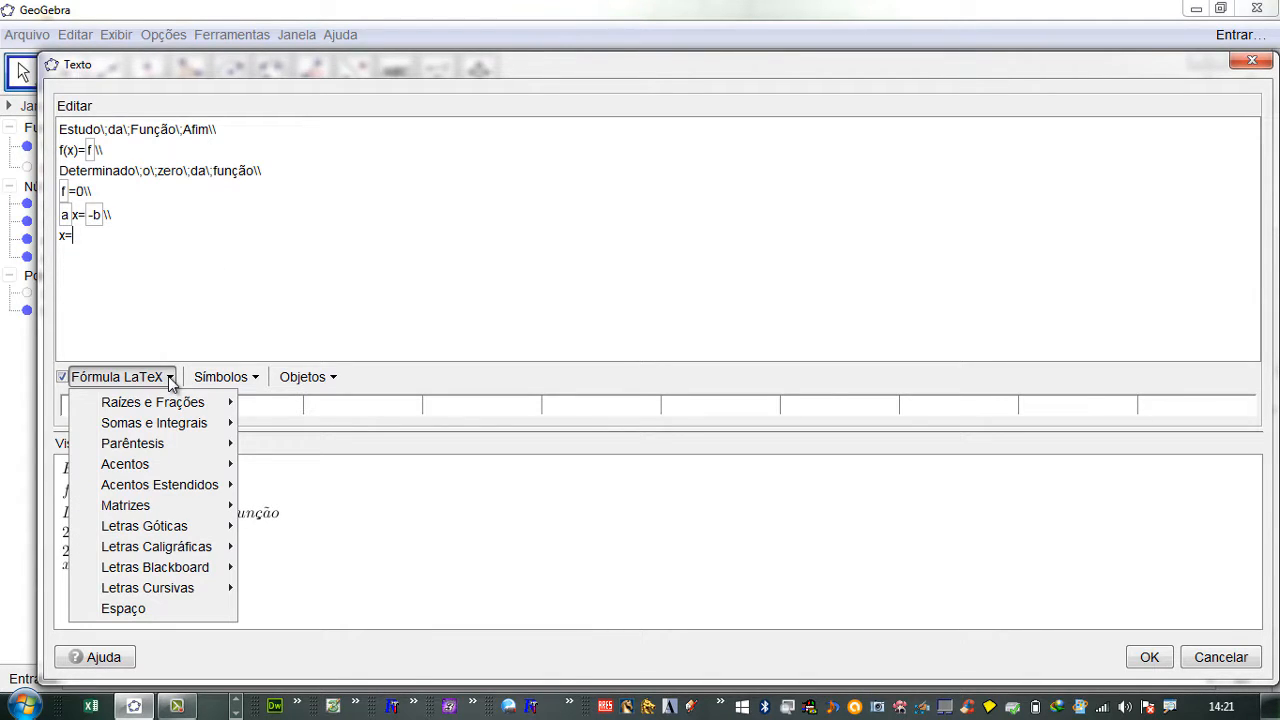
mouse_move(176, 408)
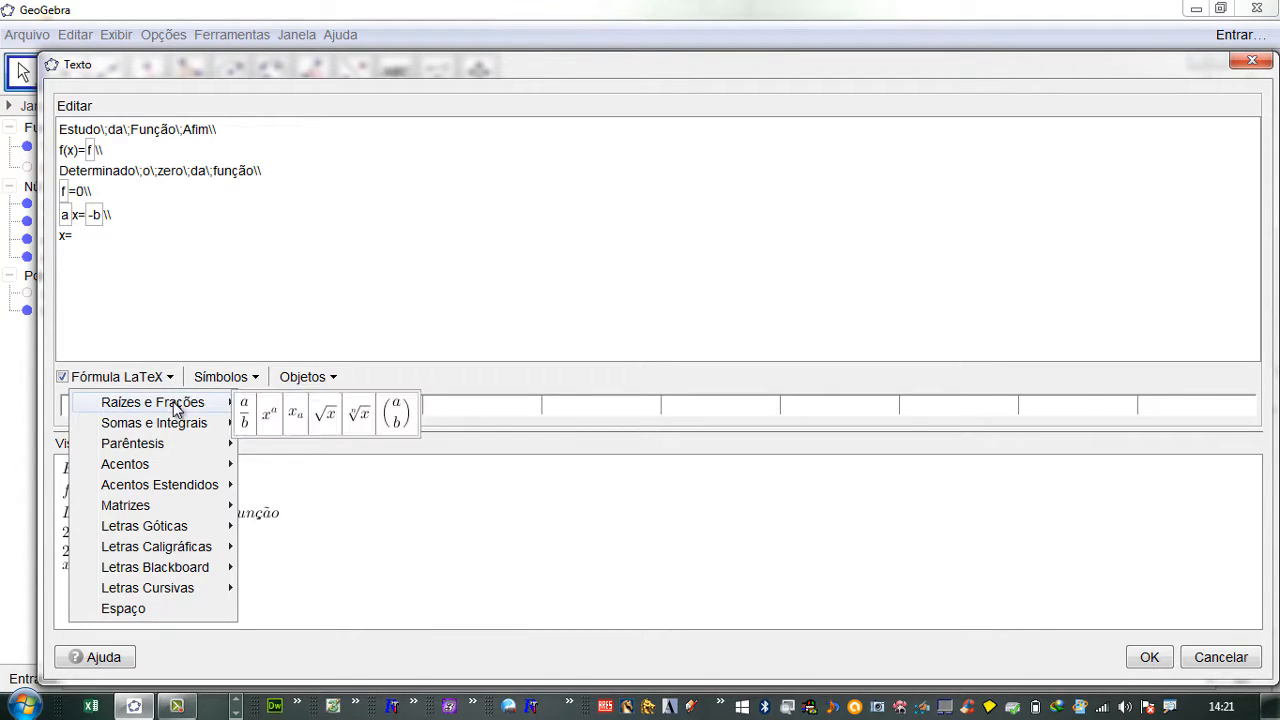
click(248, 412)
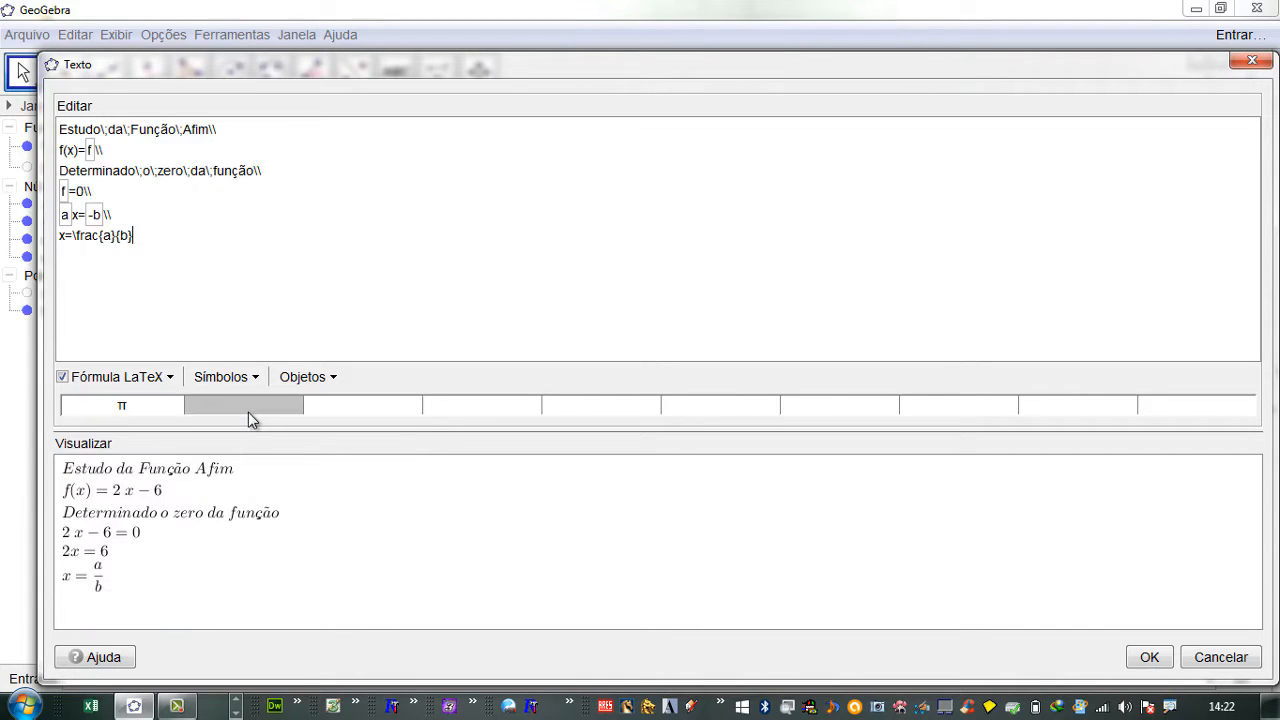
double_click(106, 236)
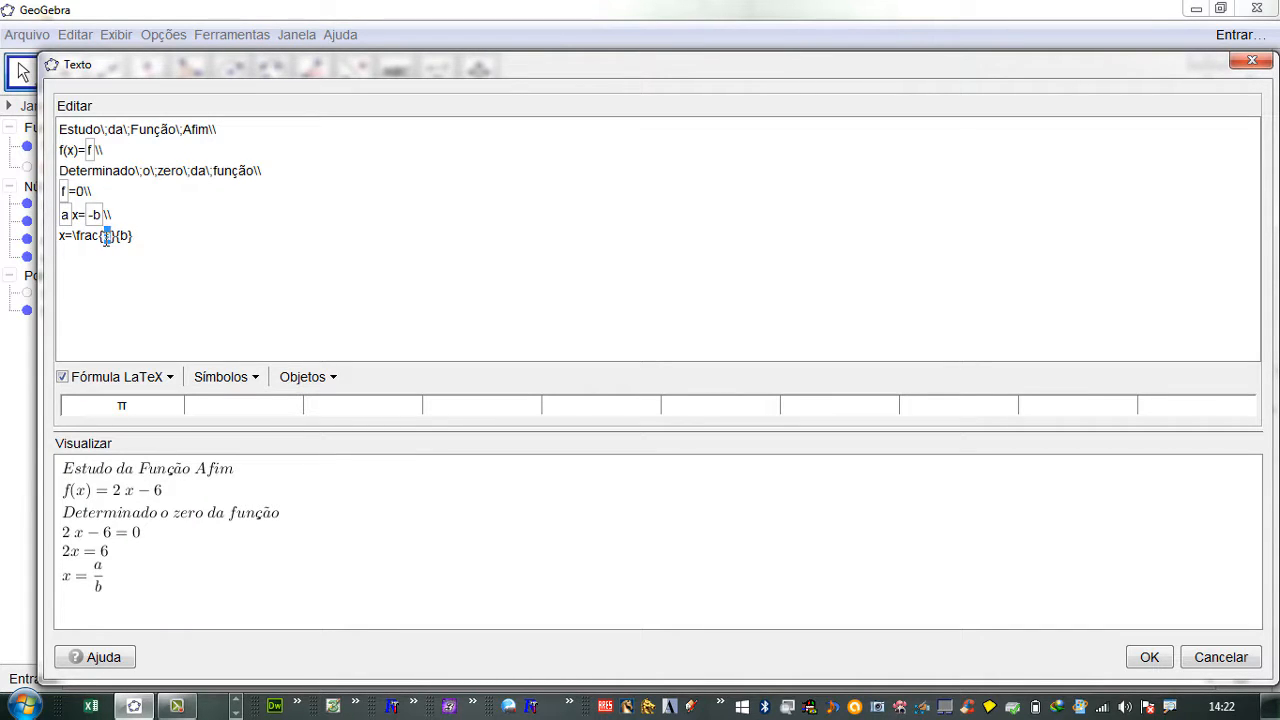
double_click(124, 236)
double_click(106, 236)
click(334, 377)
click(294, 481)
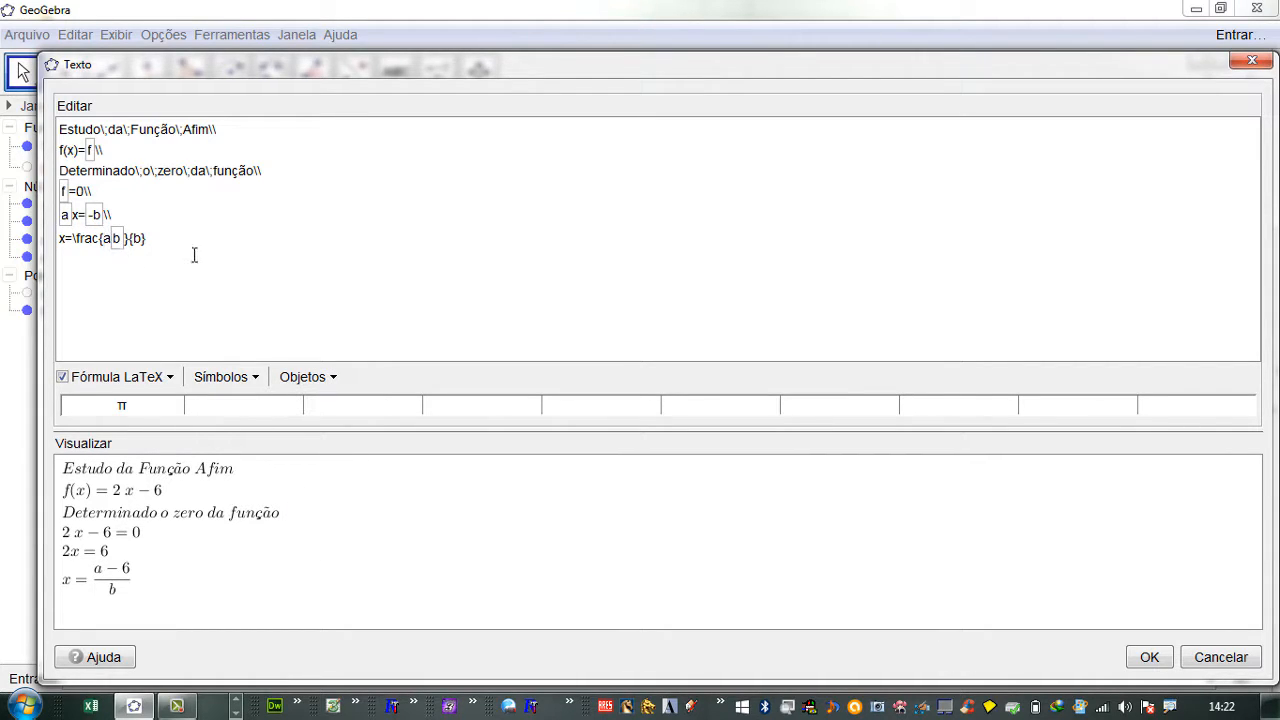
key(Delete)
text(-)
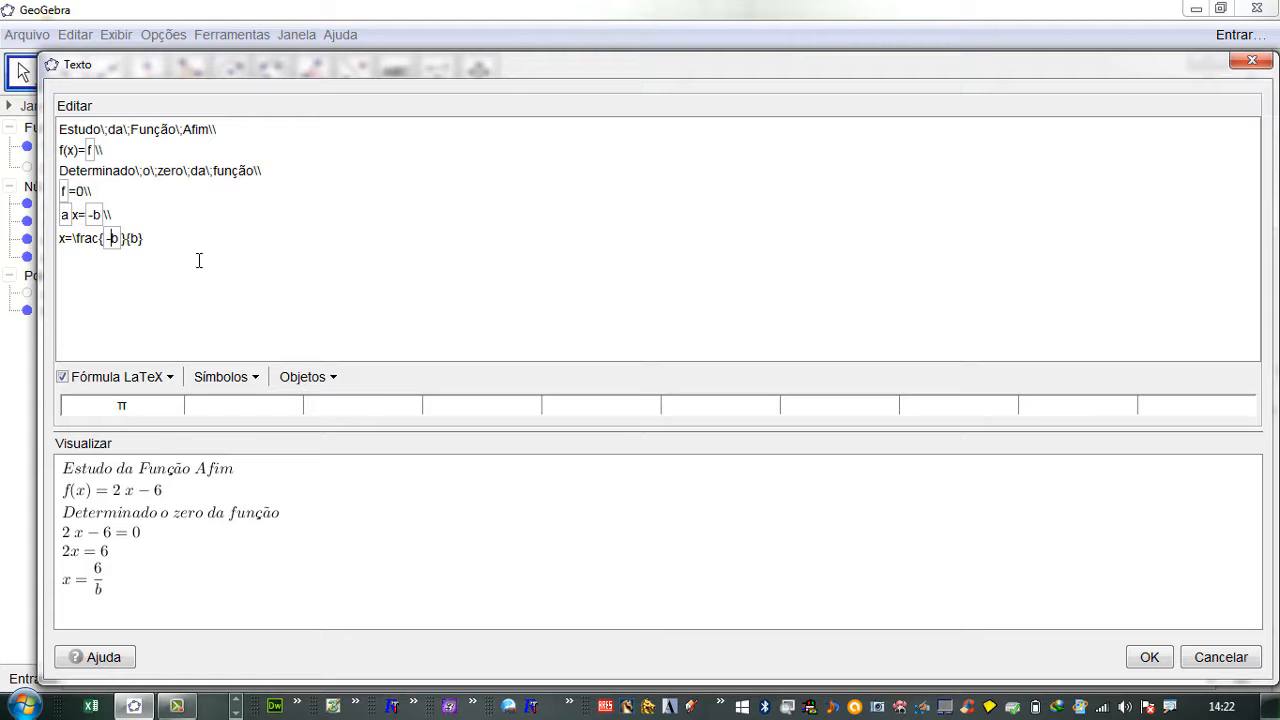
Replace the fraction's denominator with the linked object a and end the line with \\.
double_click(136, 238)
key(Delete)
click(331, 377)
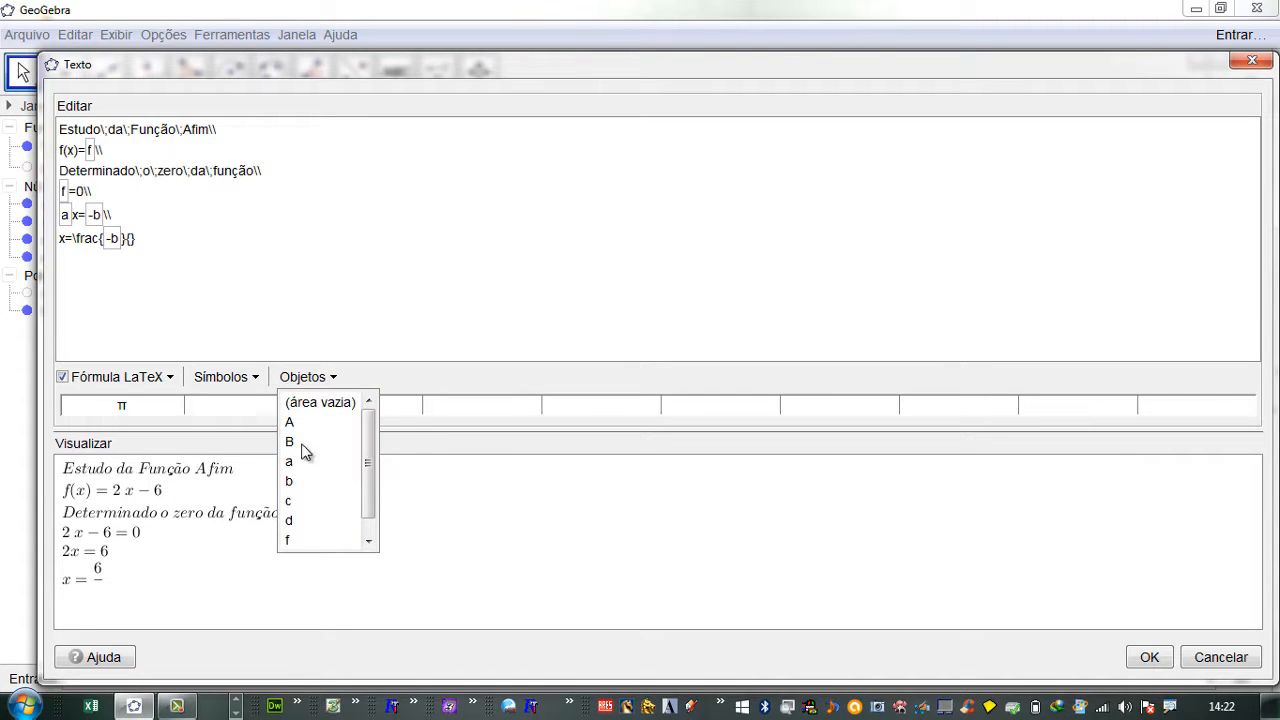
click(289, 462)
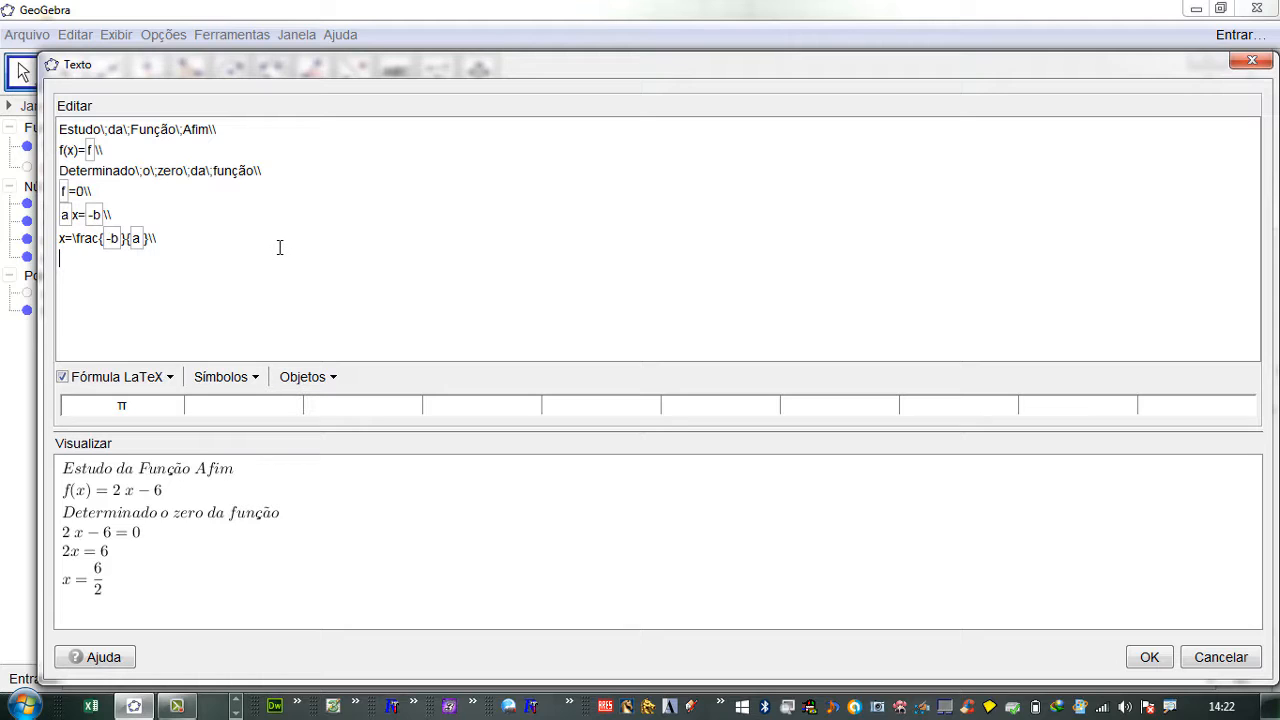
Add a last line reading "x=" followed by the linked object b, edited to the expression -b/a.
text(x=)
click(322, 377)
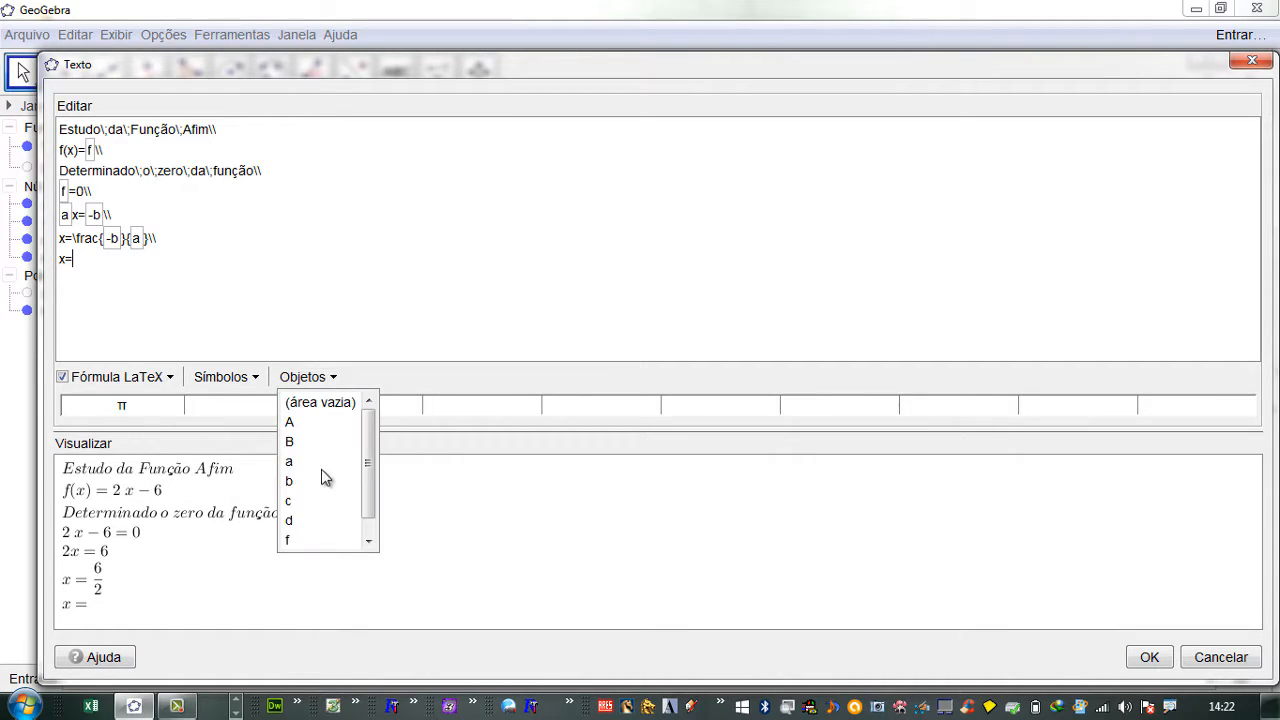
click(294, 485)
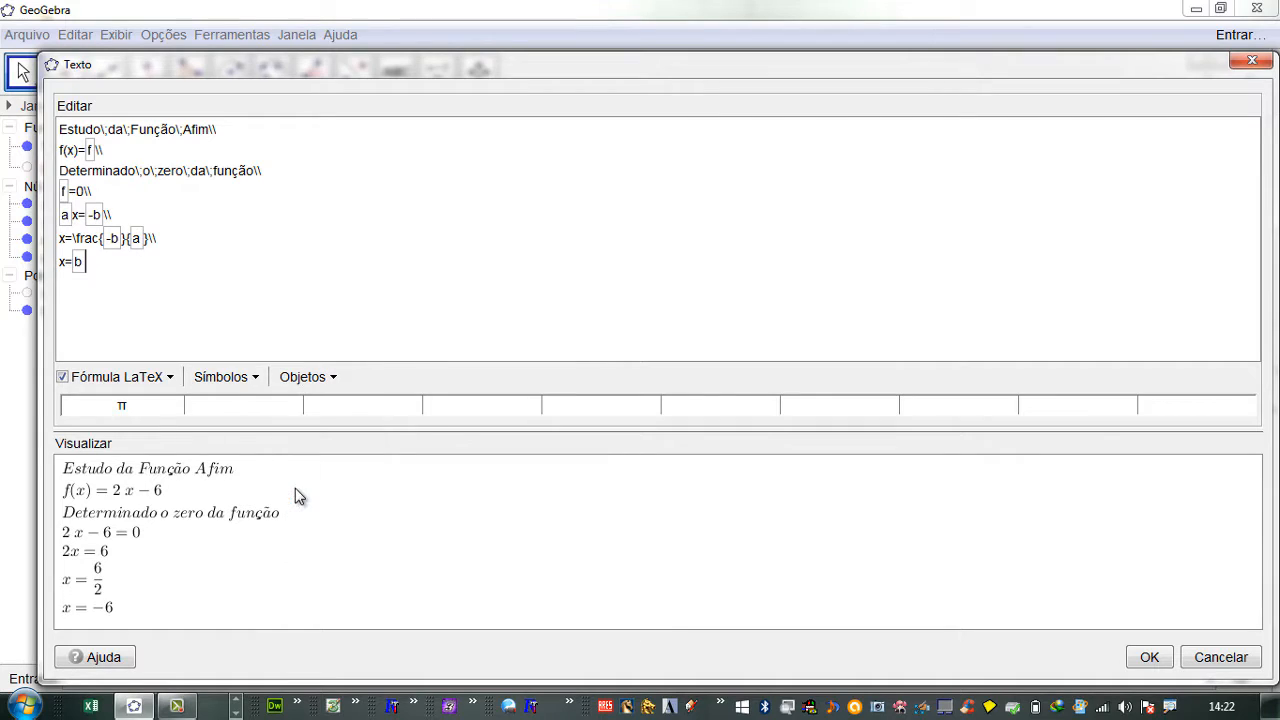
click(76, 264)
text(-b/)
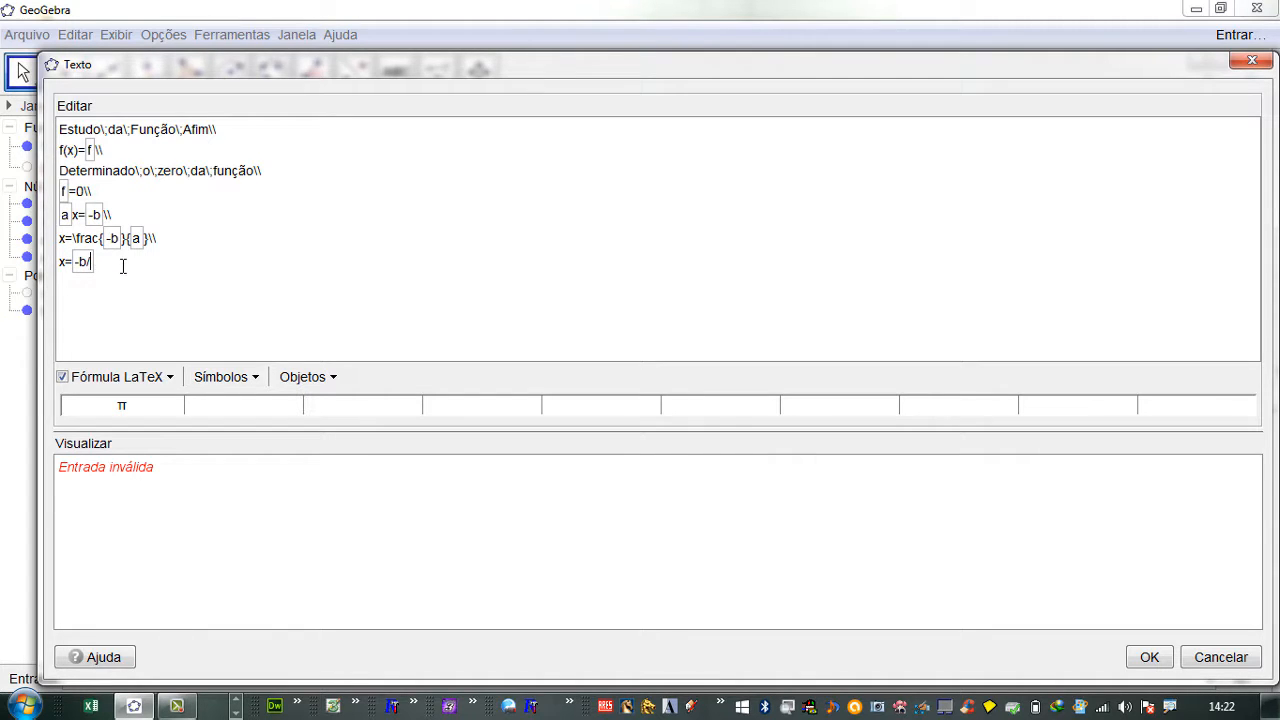
text(a)
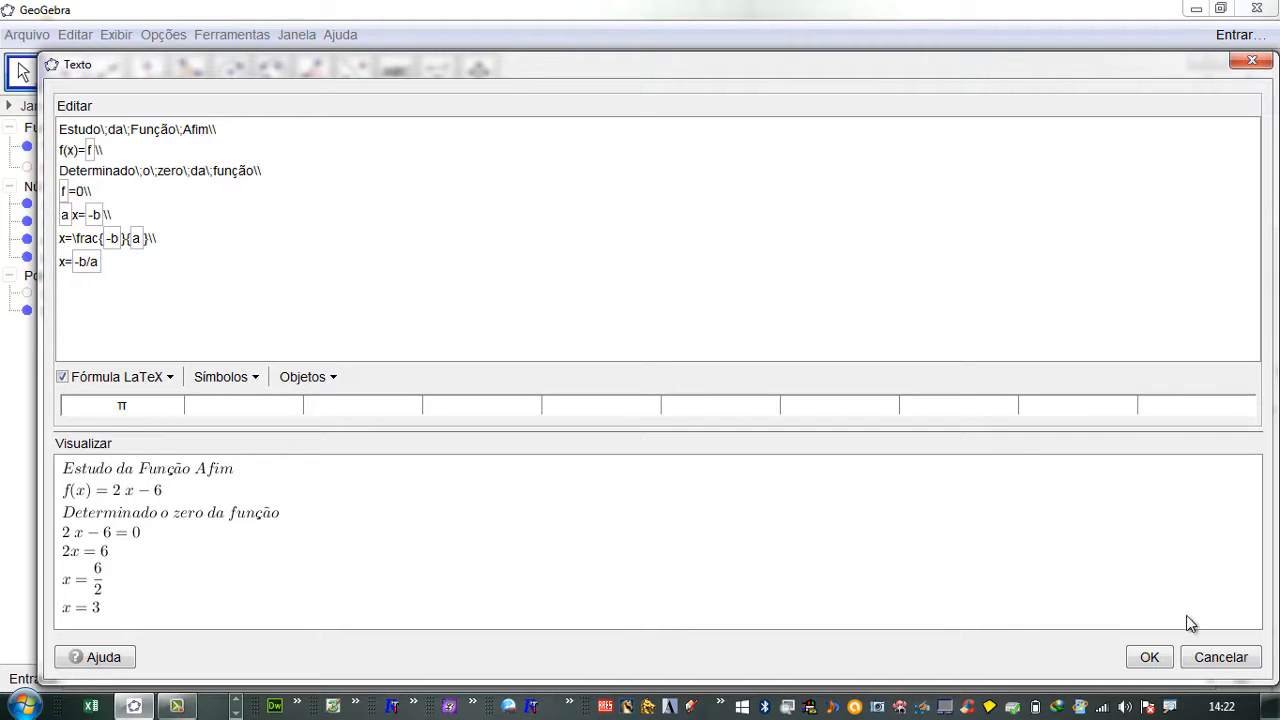
Confirm the finished text and move it closer to the y-axis in the upper part of the graph.
click(1154, 660)
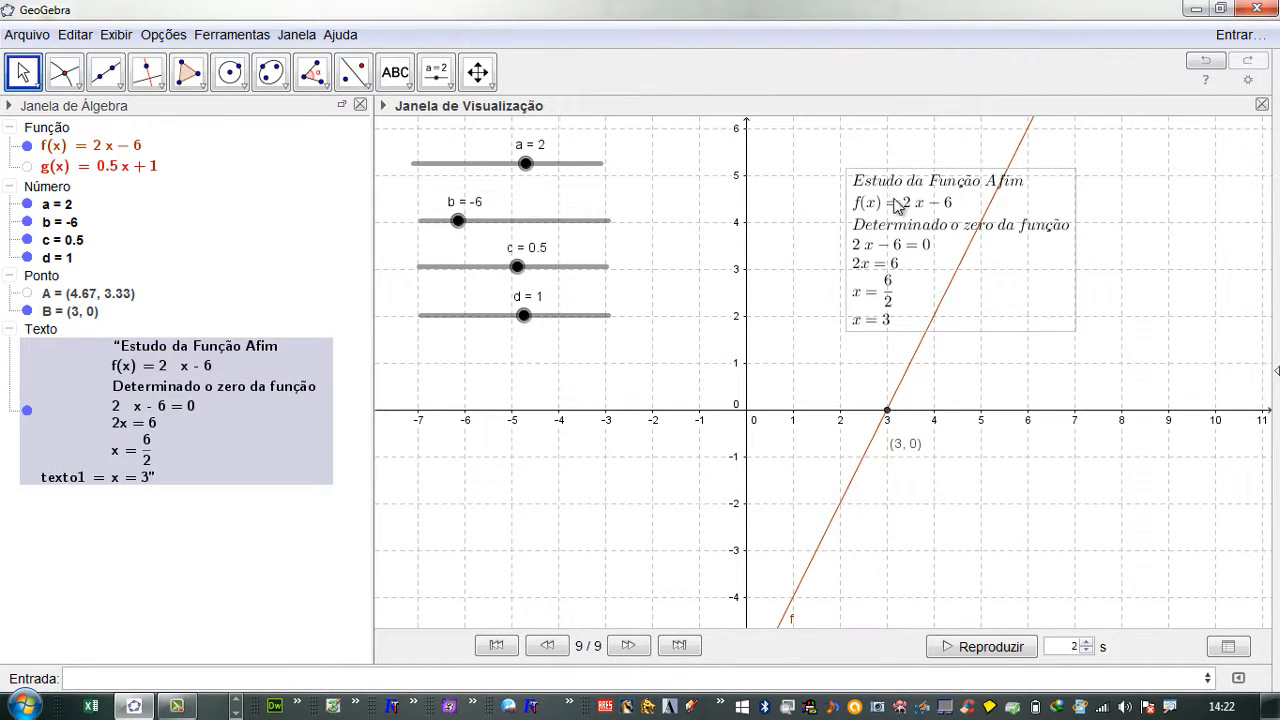
drag(894, 200, 840, 187)
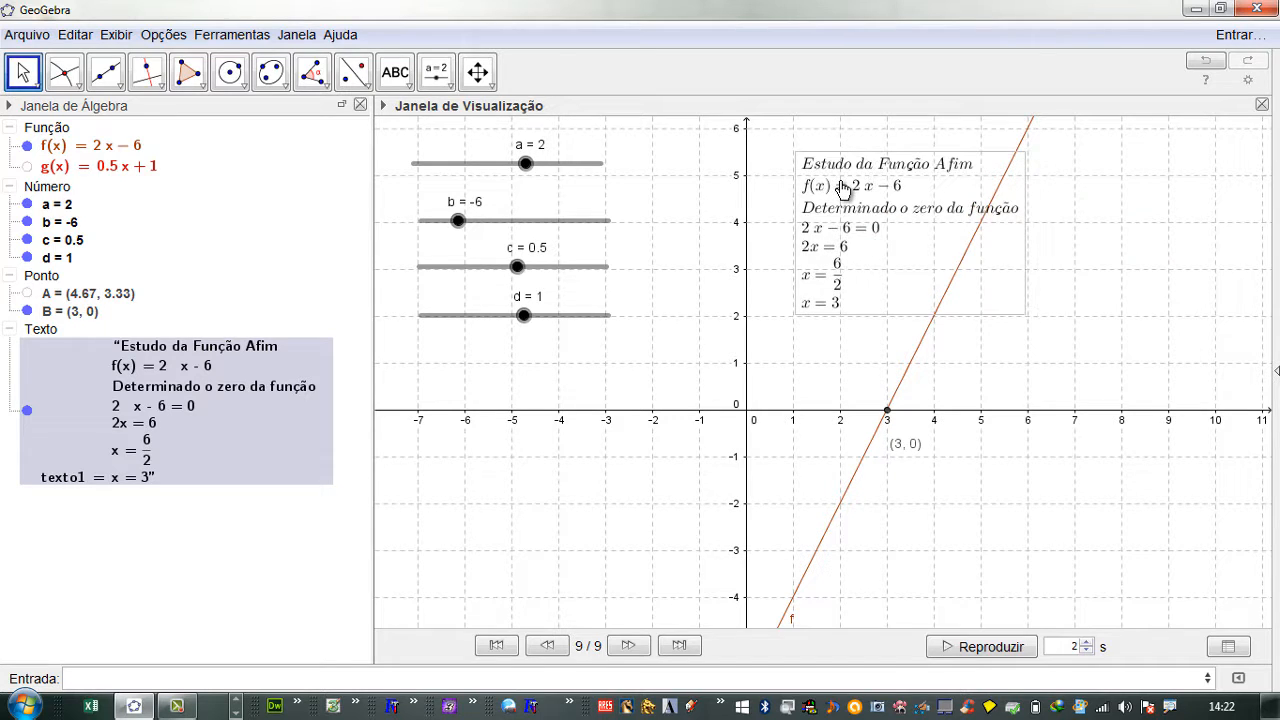
Keep the Serif font for the "Estudo da Função Afim" text and set its size to Médio.
mouse_move(525, 163)
mouse_down()
mouse_move(511, 166)
mouse_move(548, 180)
mouse_move(527, 176)
mouse_up()
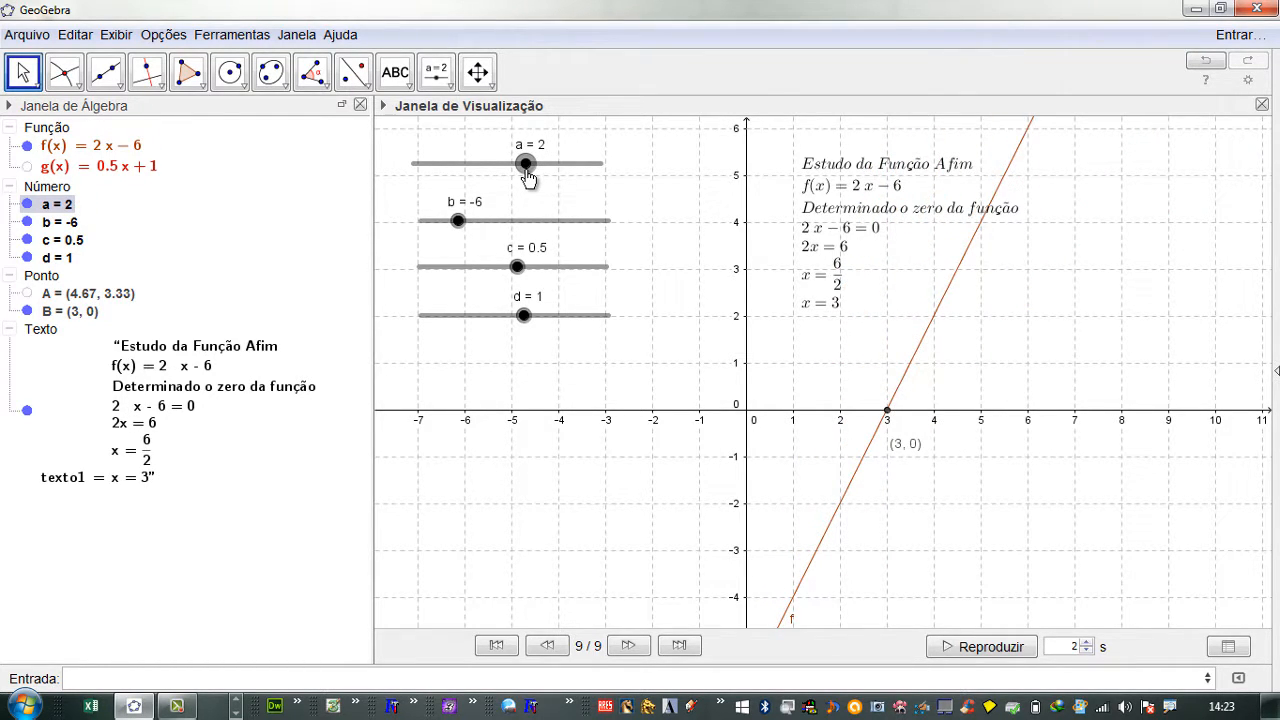
click(879, 212)
right_click(879, 212)
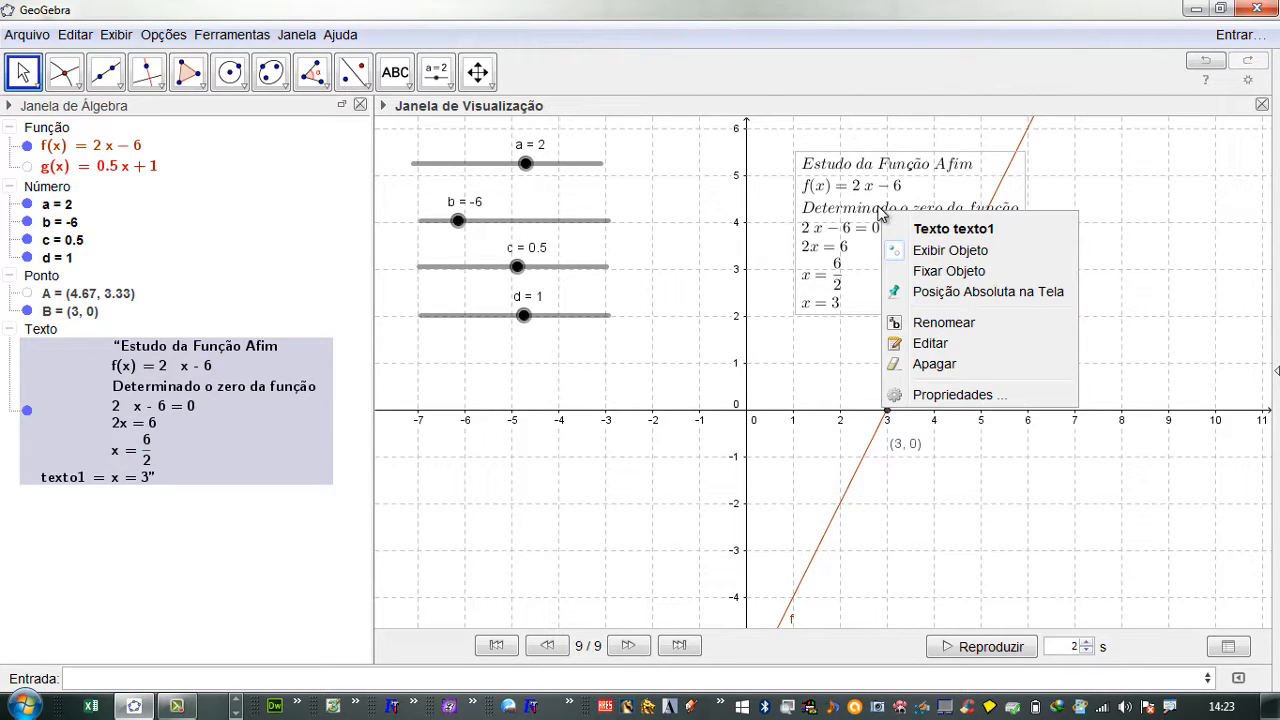
click(935, 396)
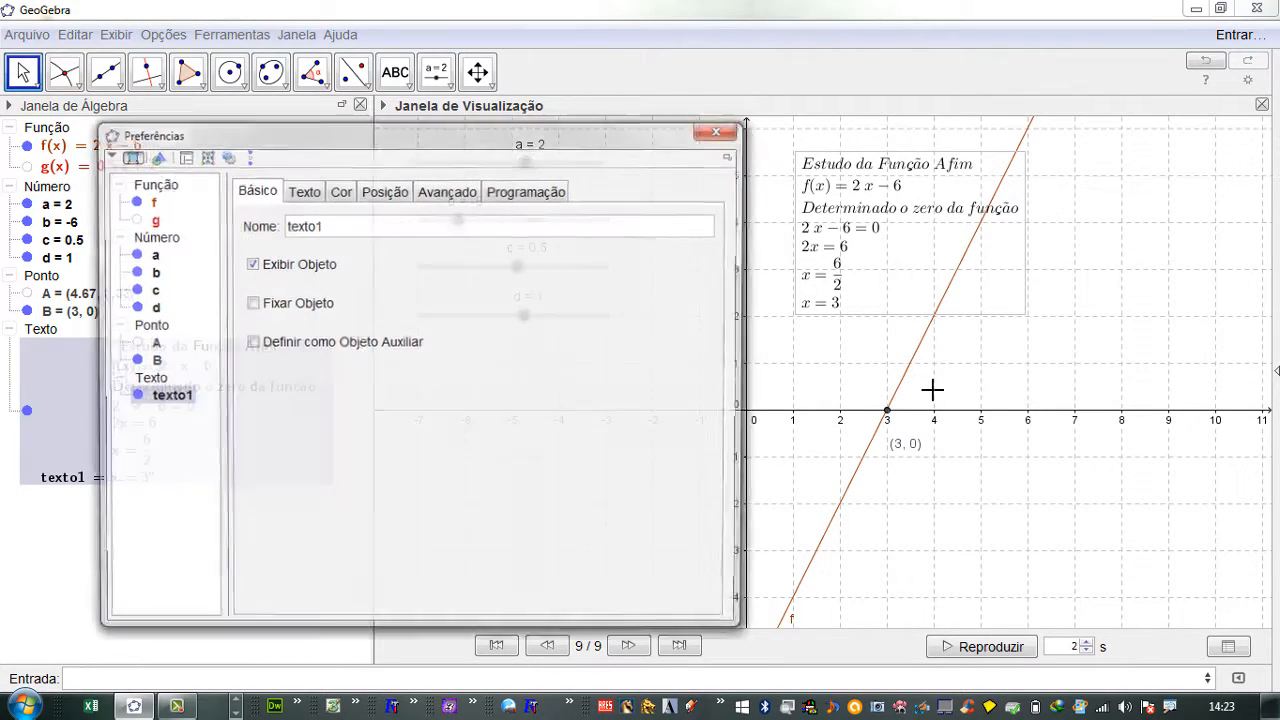
click(316, 195)
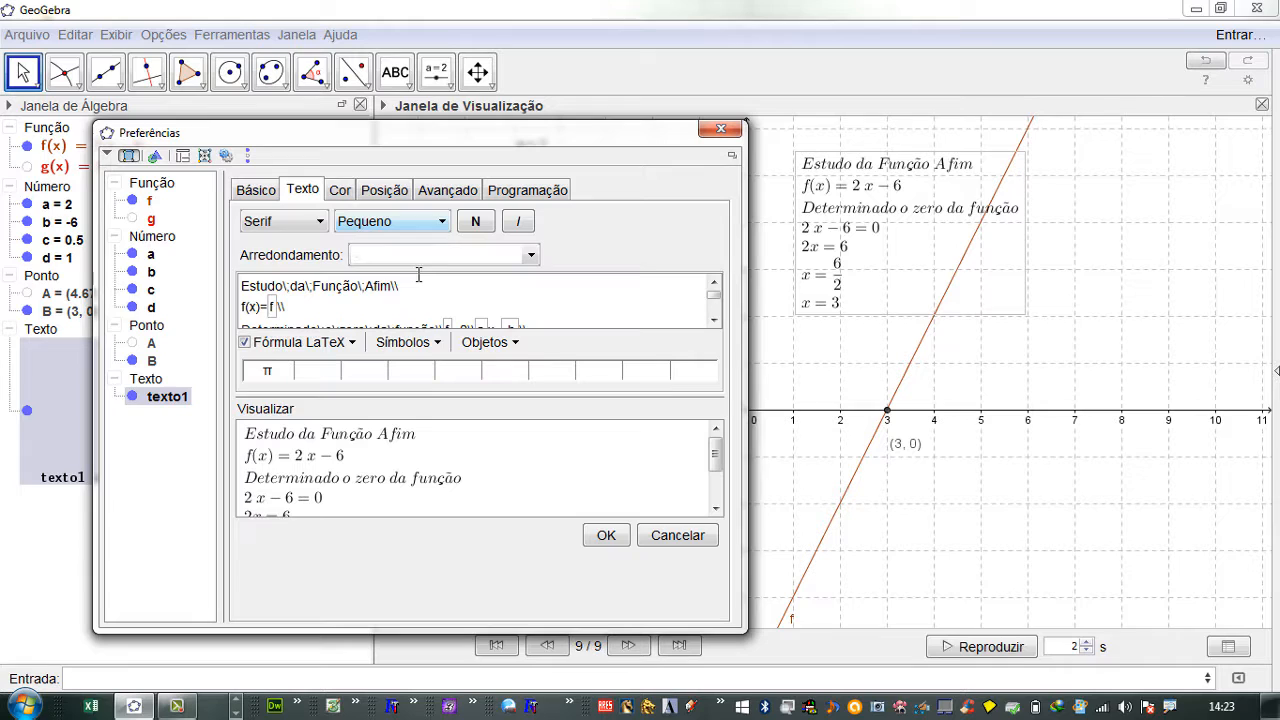
click(321, 222)
click(322, 224)
click(321, 226)
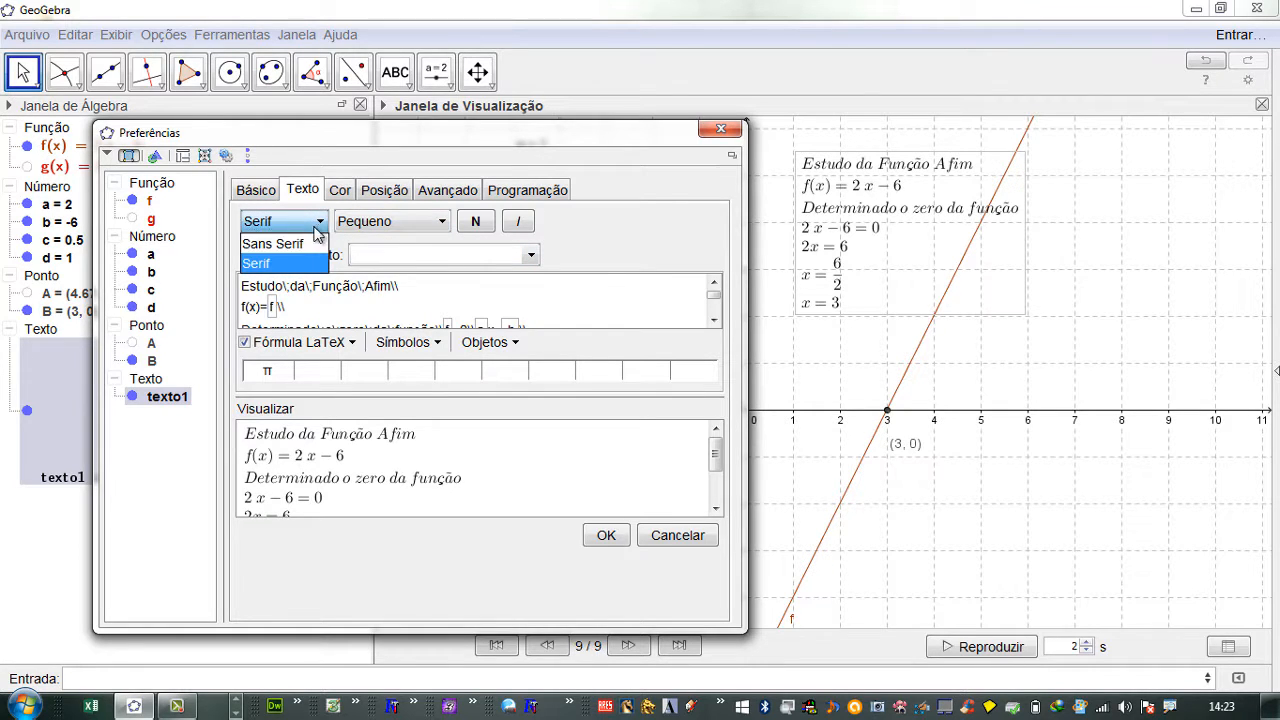
click(287, 260)
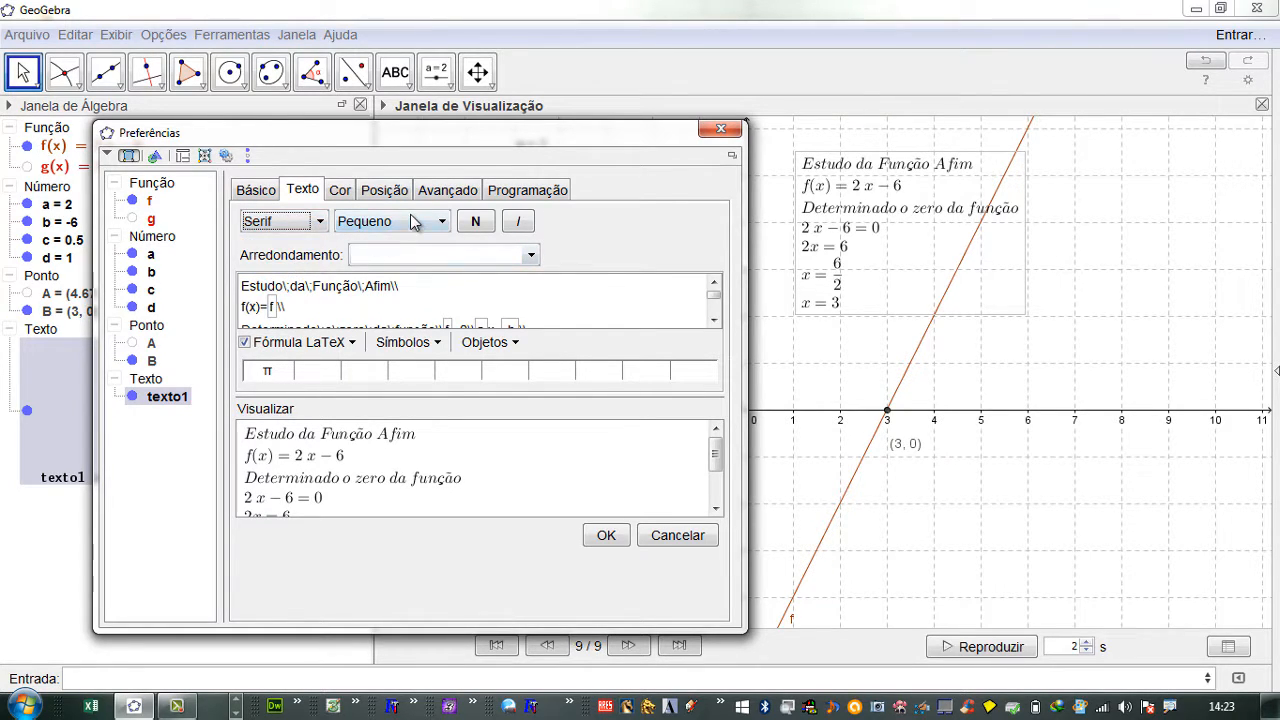
click(412, 224)
click(349, 300)
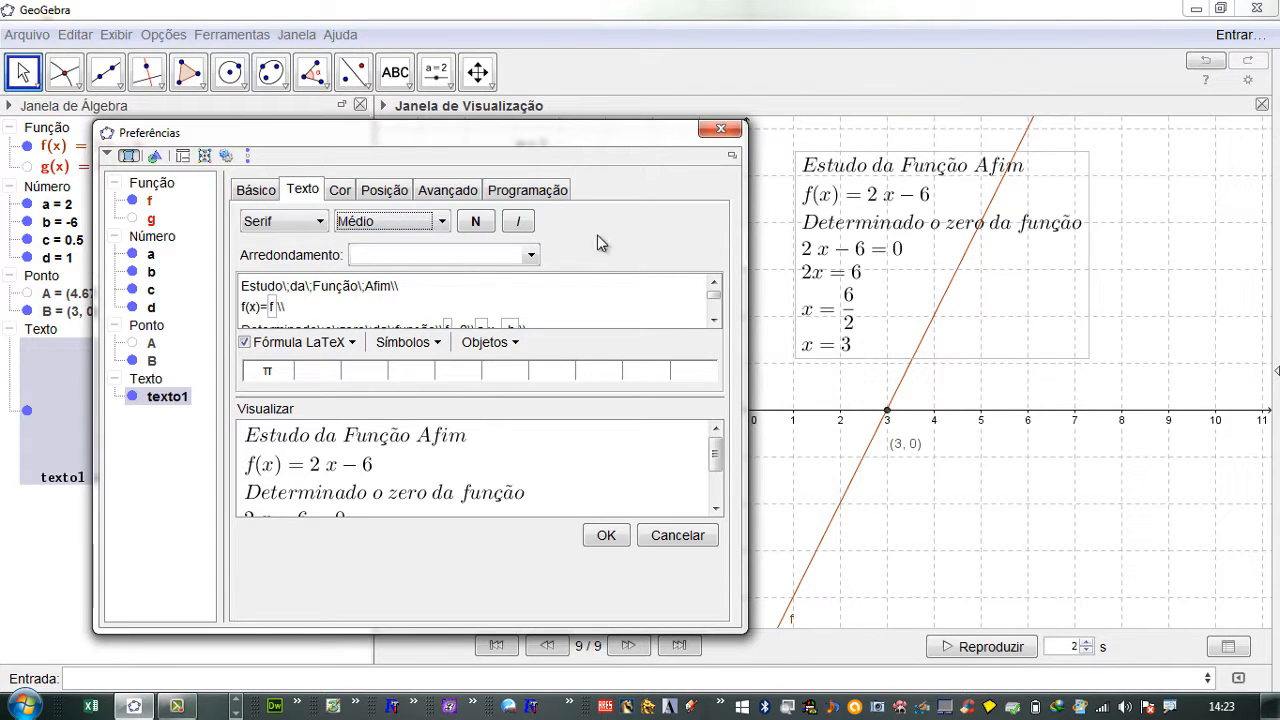
Color the text blue on a white background and move it up and further from the y-axis.
click(348, 192)
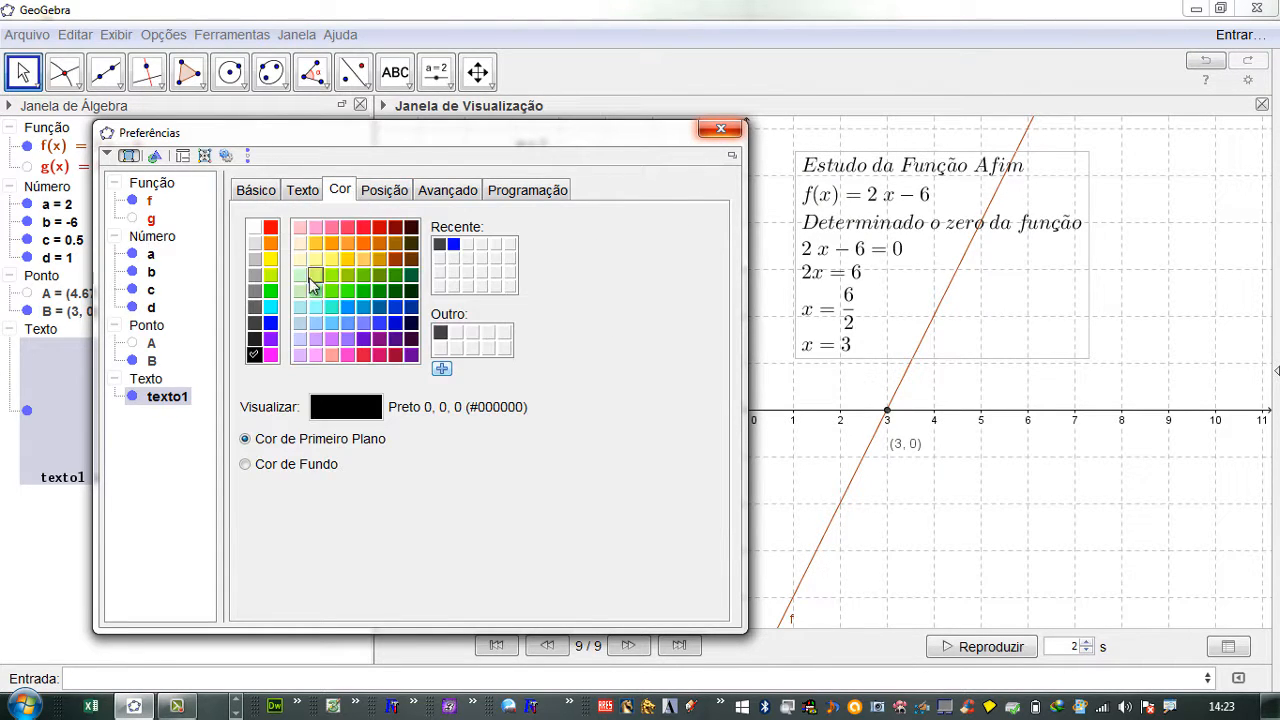
click(270, 322)
click(246, 466)
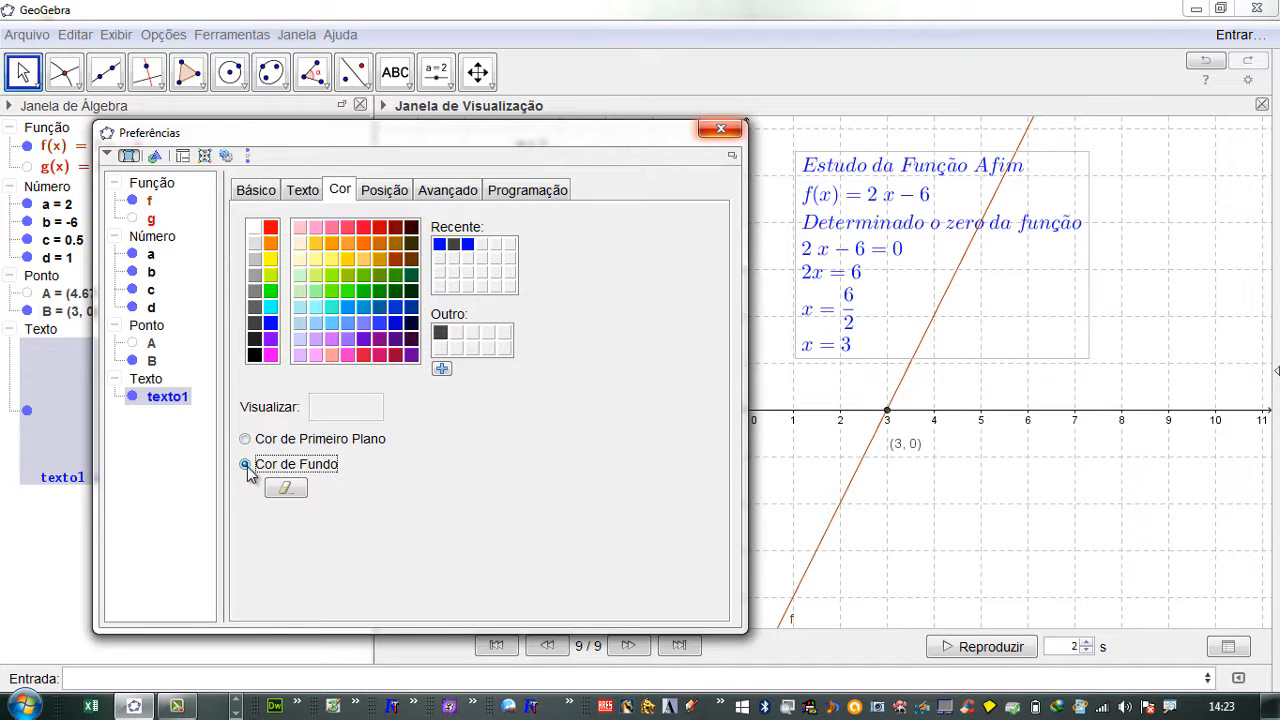
click(255, 230)
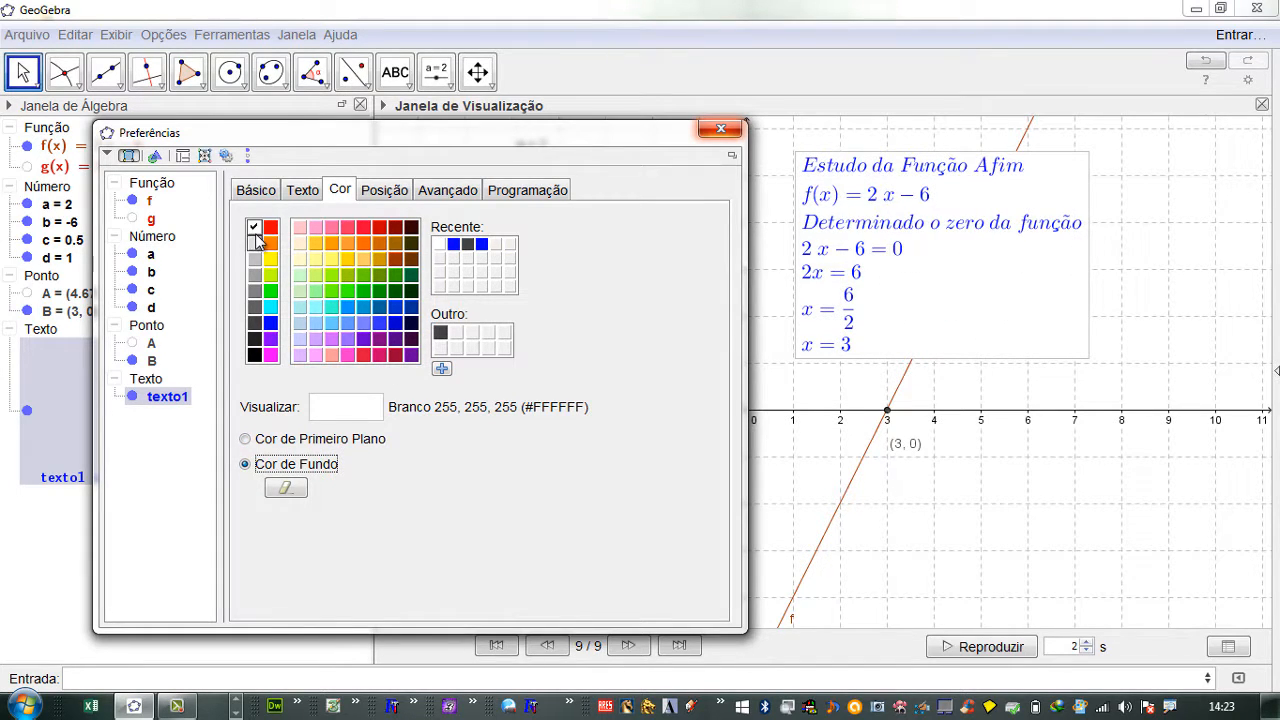
click(719, 130)
drag(937, 306, 989, 249)
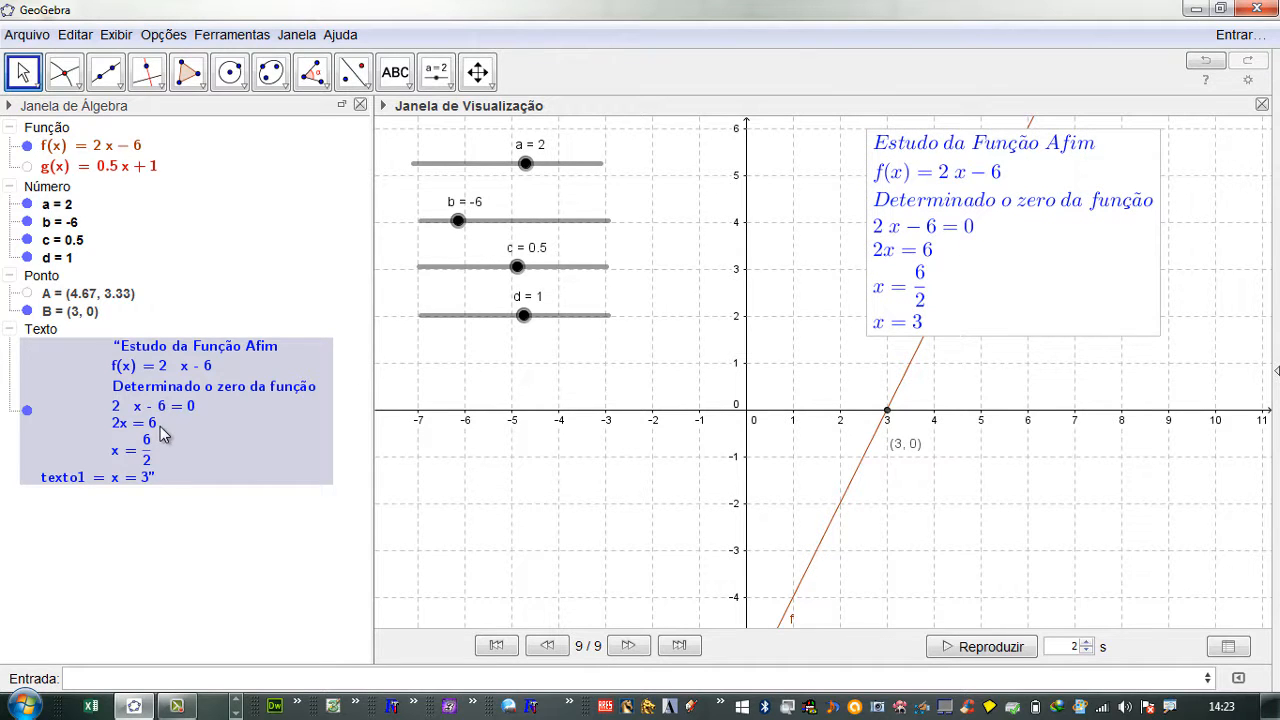
Rename the text object texto1 as "Estudo do Sinal".
right_click(125, 380)
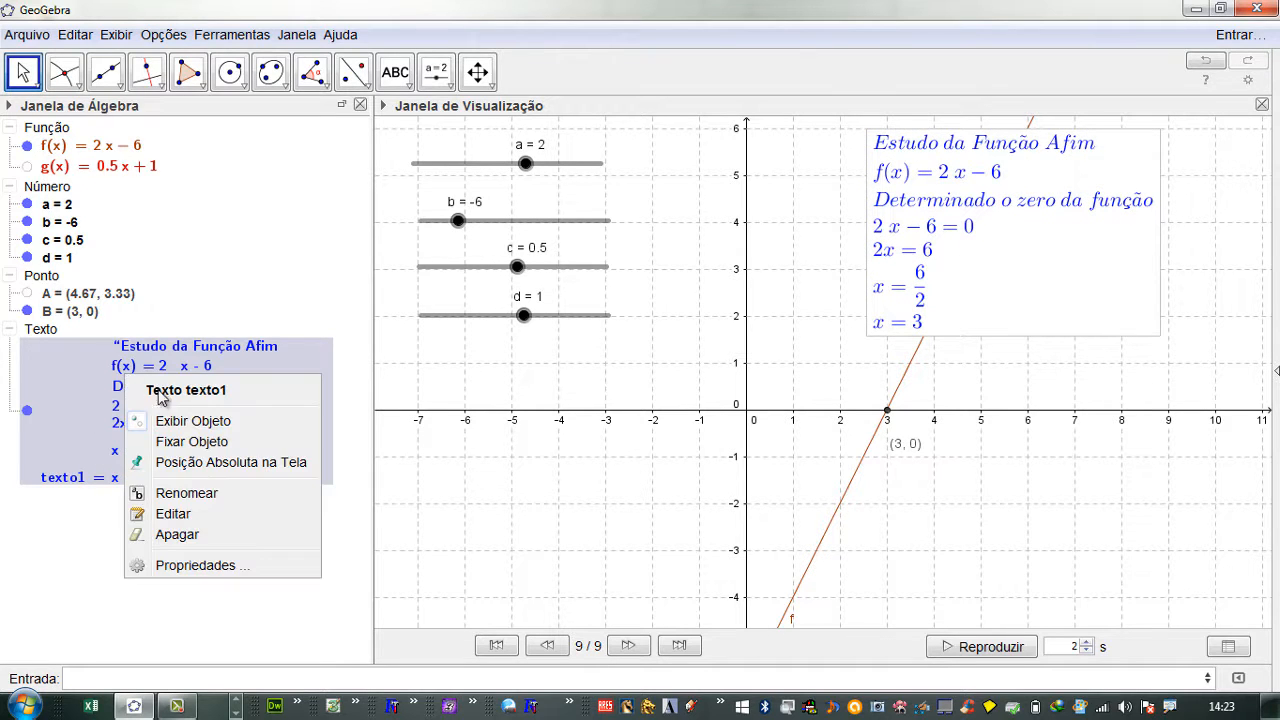
click(180, 491)
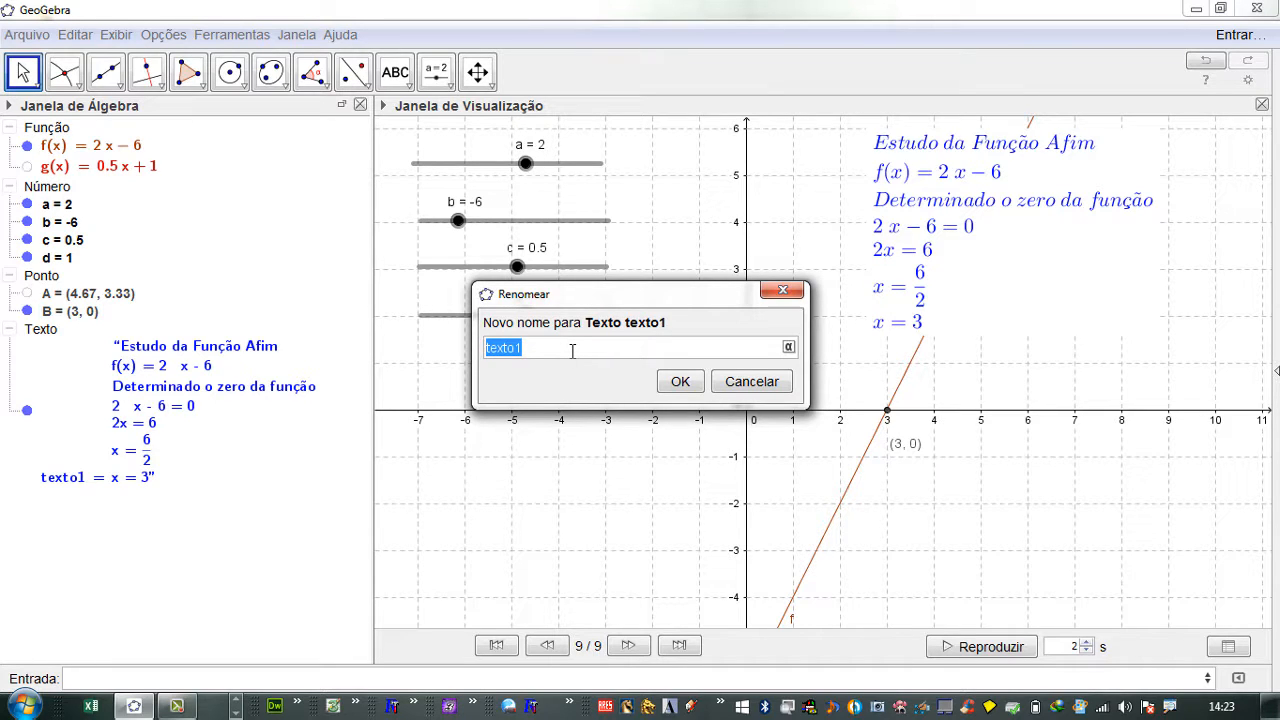
text(Estudo )
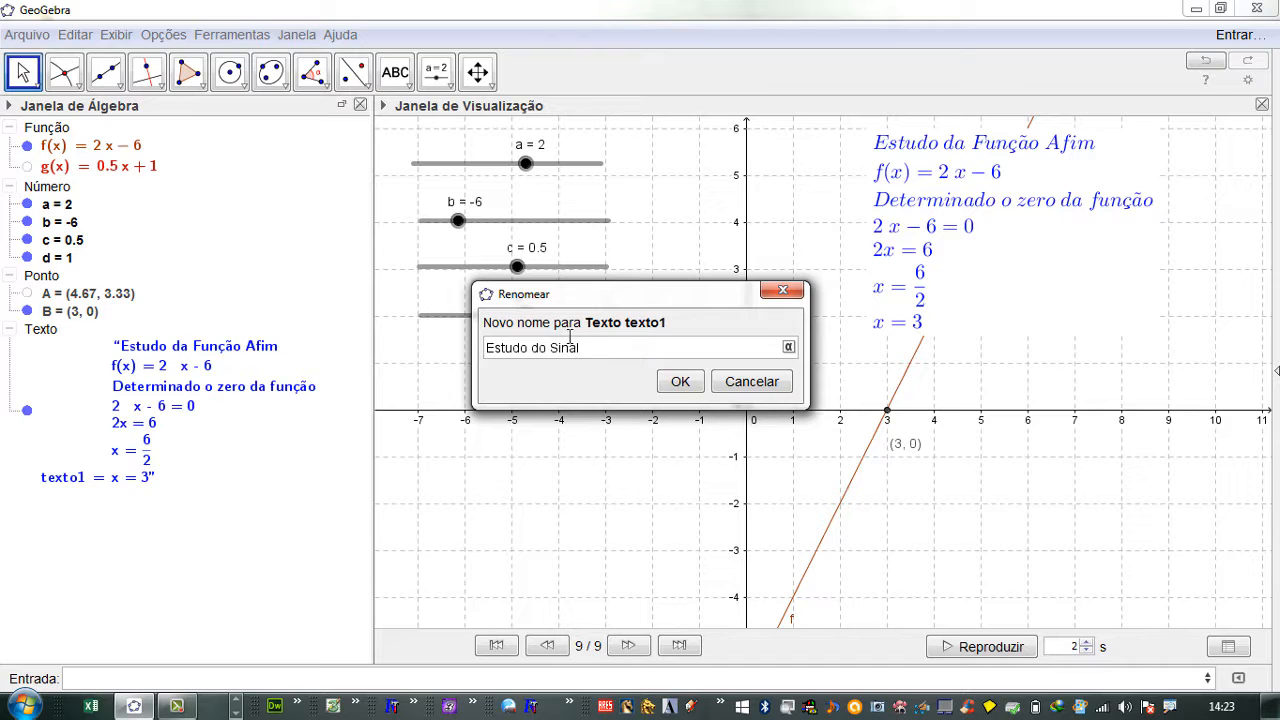
text(do Sinal)
click(680, 381)
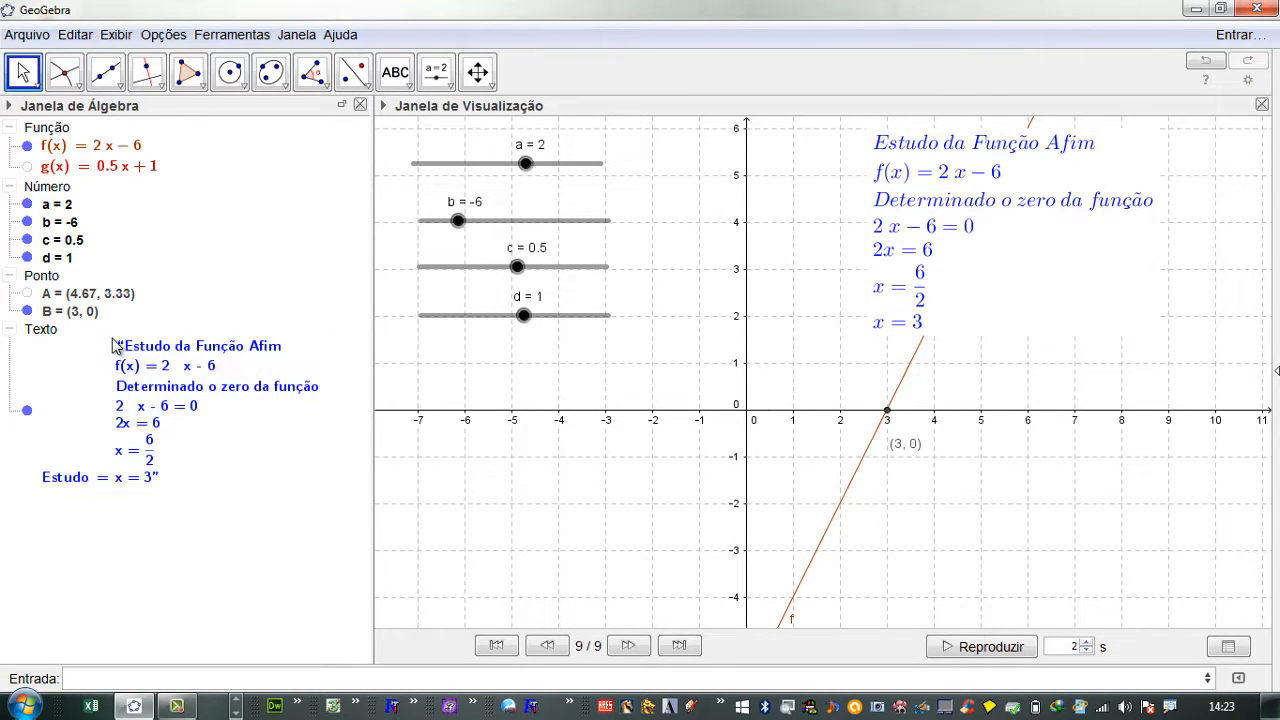
Change the text object's name to EstudoFunçãoAfim in its properties.
click(62, 339)
right_click(60, 336)
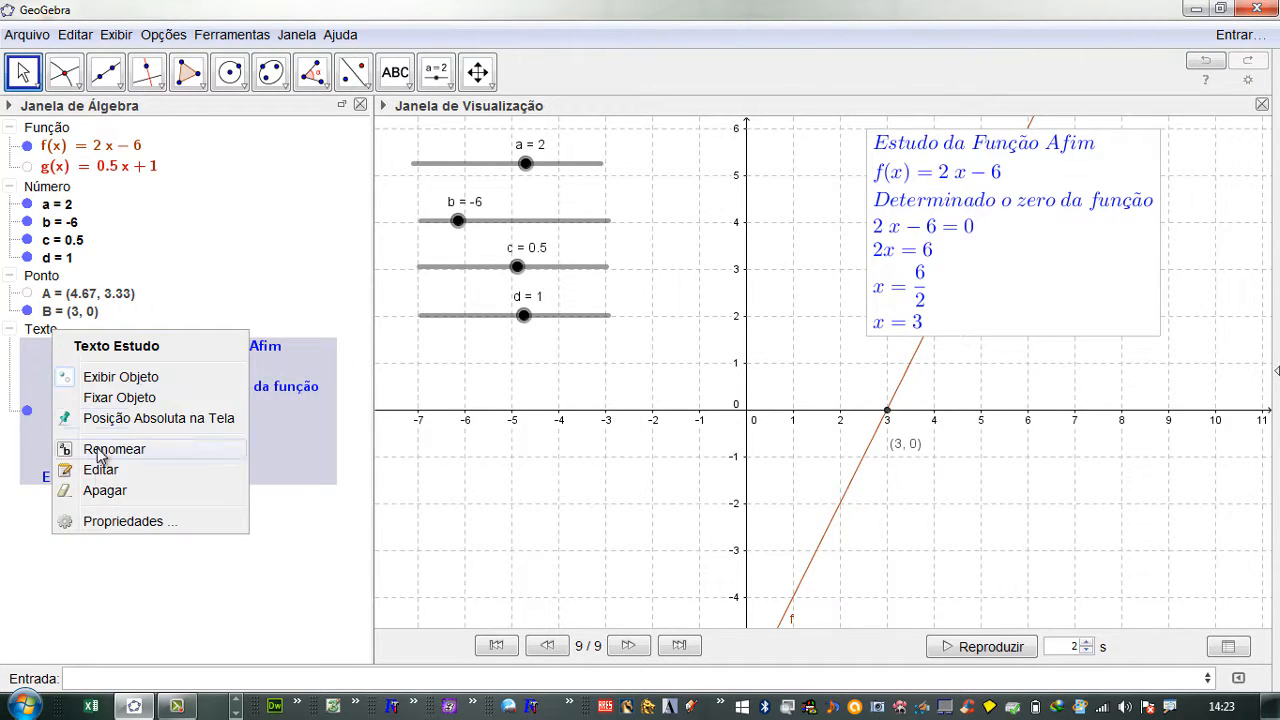
click(118, 522)
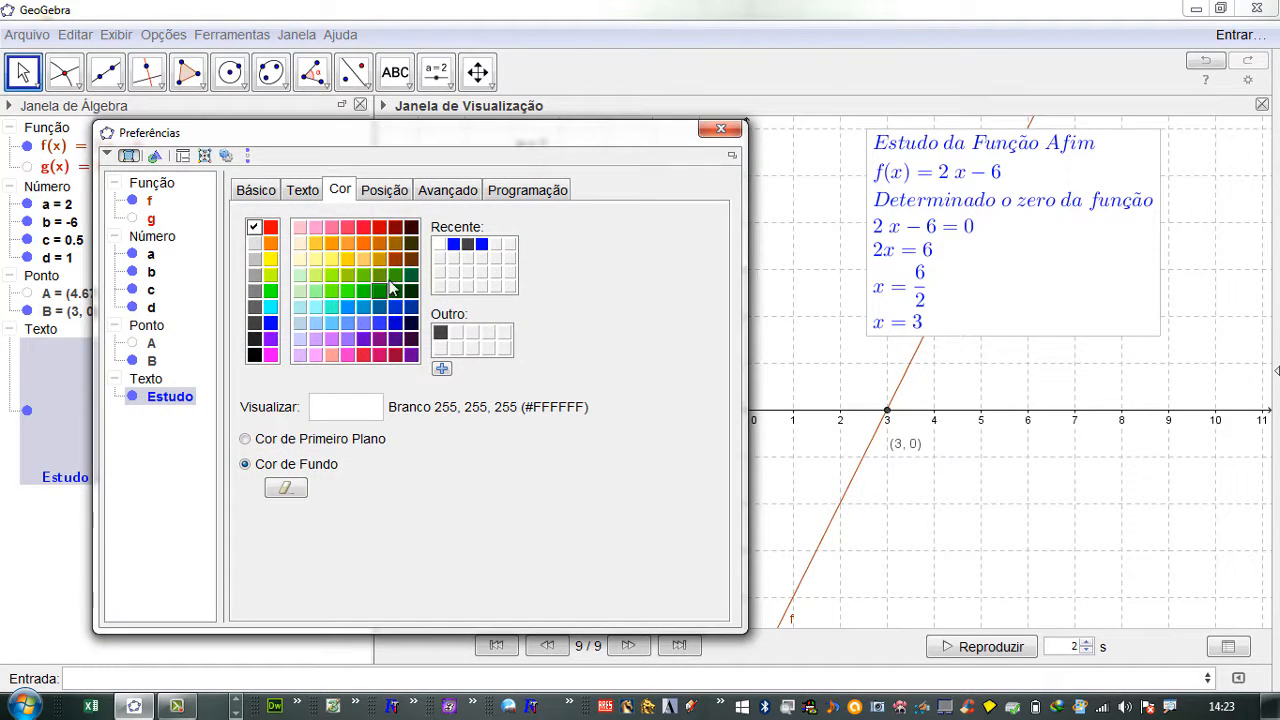
click(260, 190)
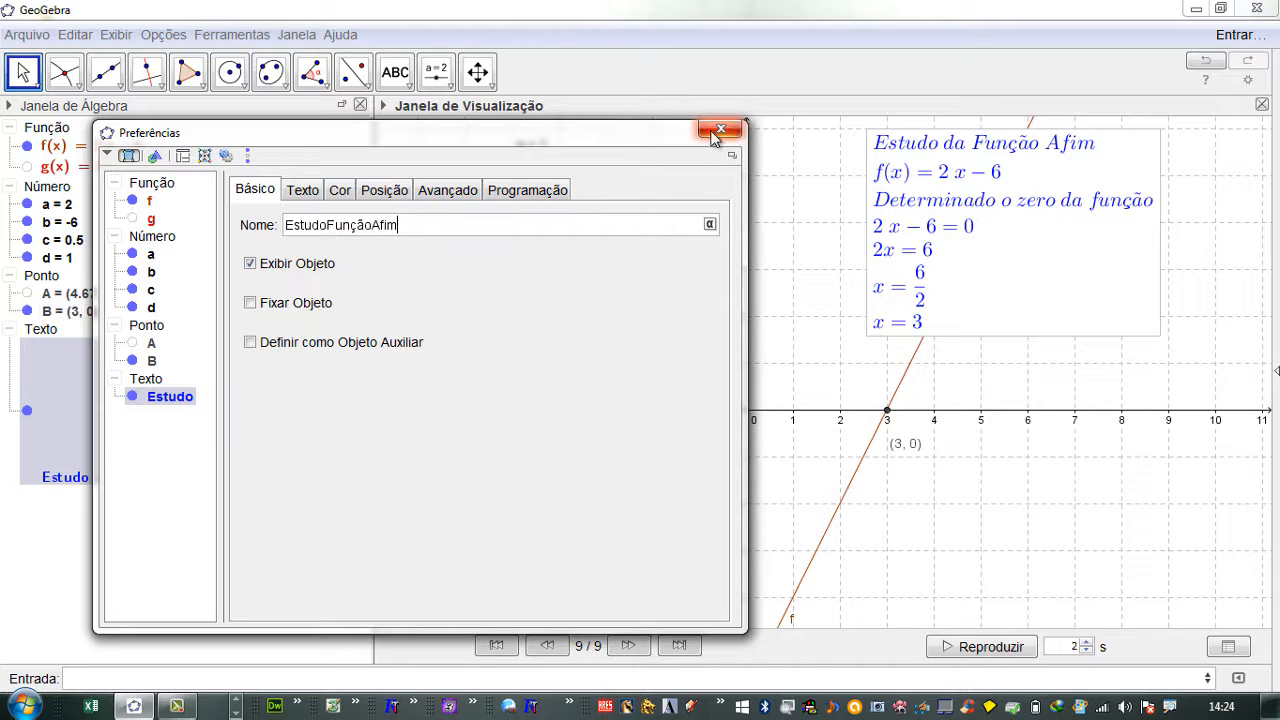
key(Tab)
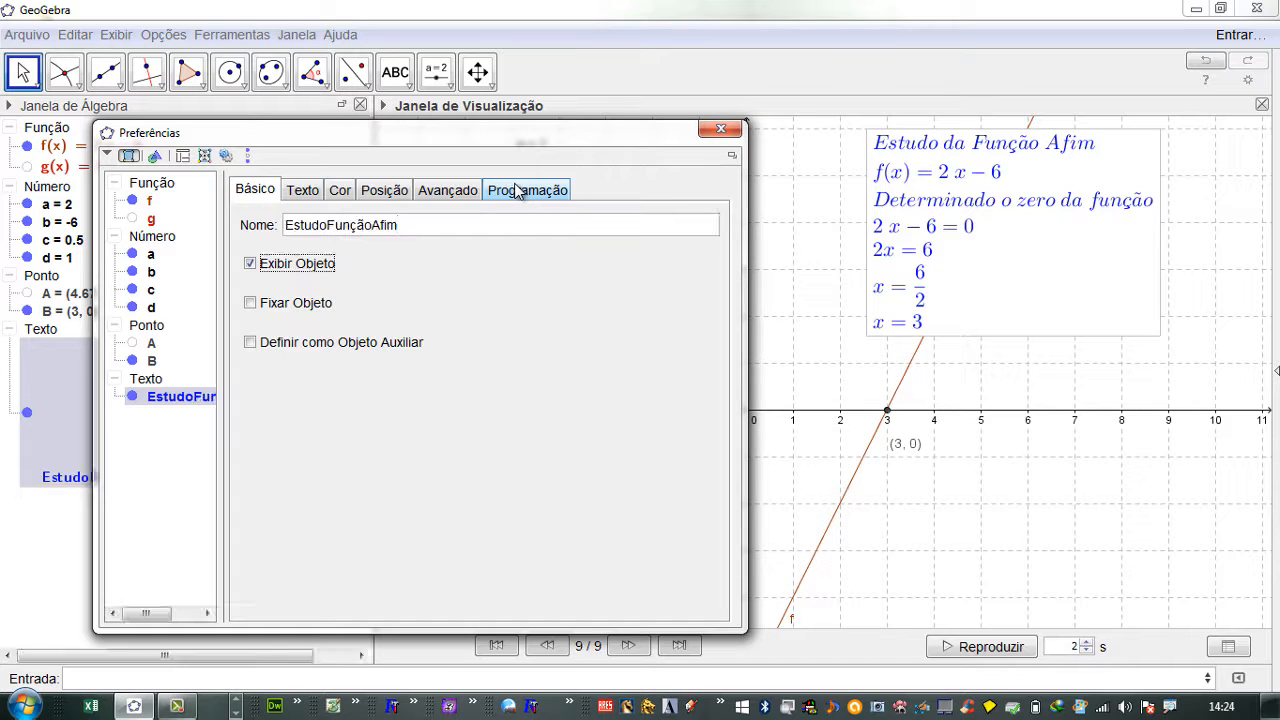
click(720, 128)
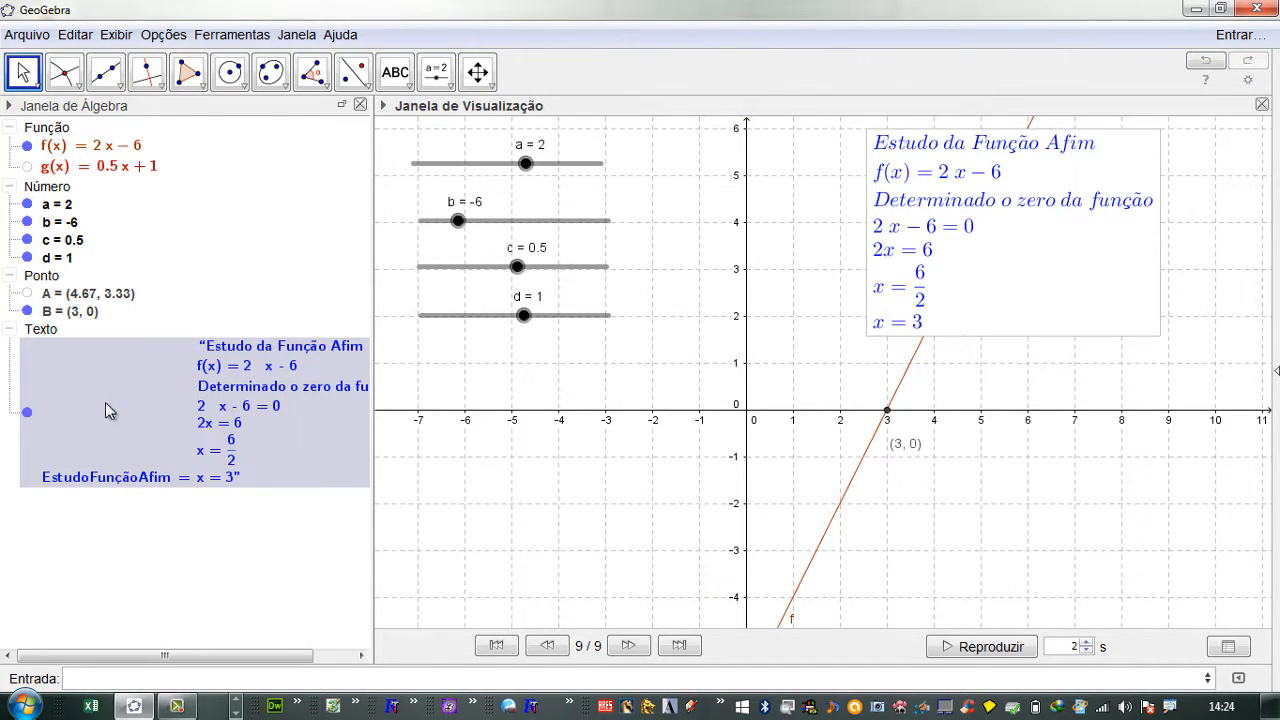
Toggle the EstudoFunçãoAfim text's visibility off and on to check it, leaving it shown in the graph.
click(27, 411)
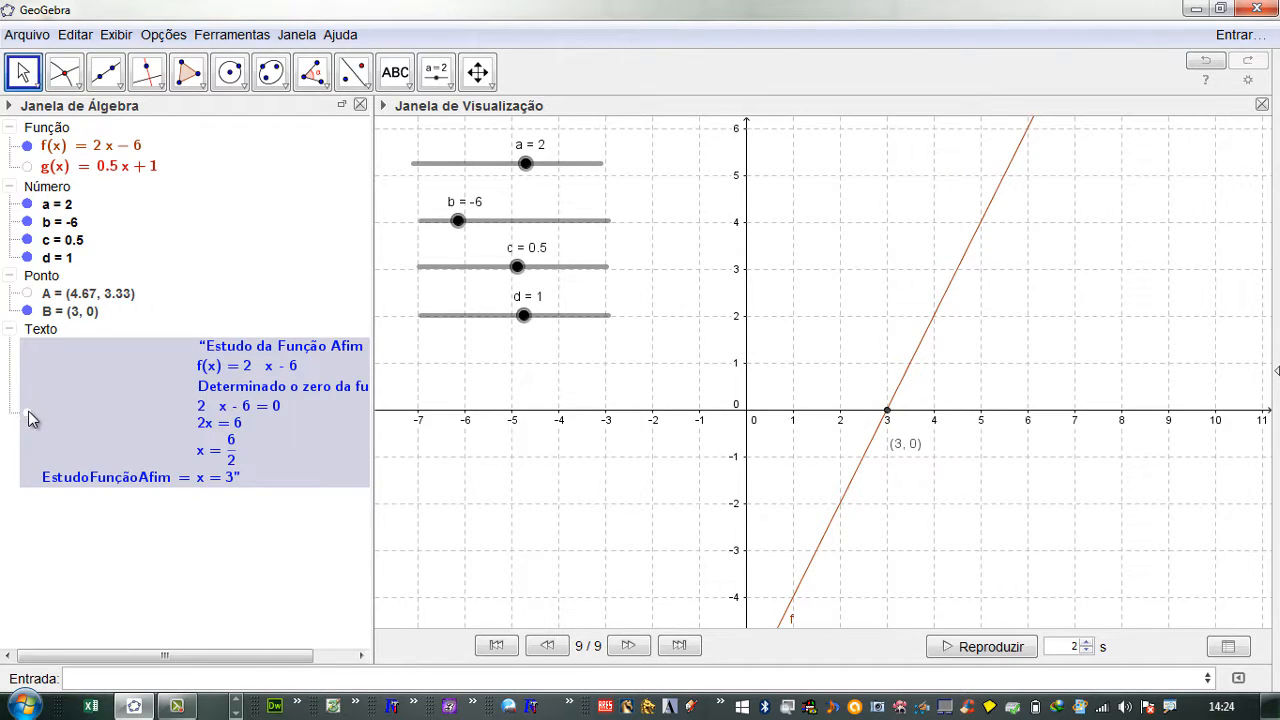
click(27, 411)
click(27, 411)
click(27, 411)
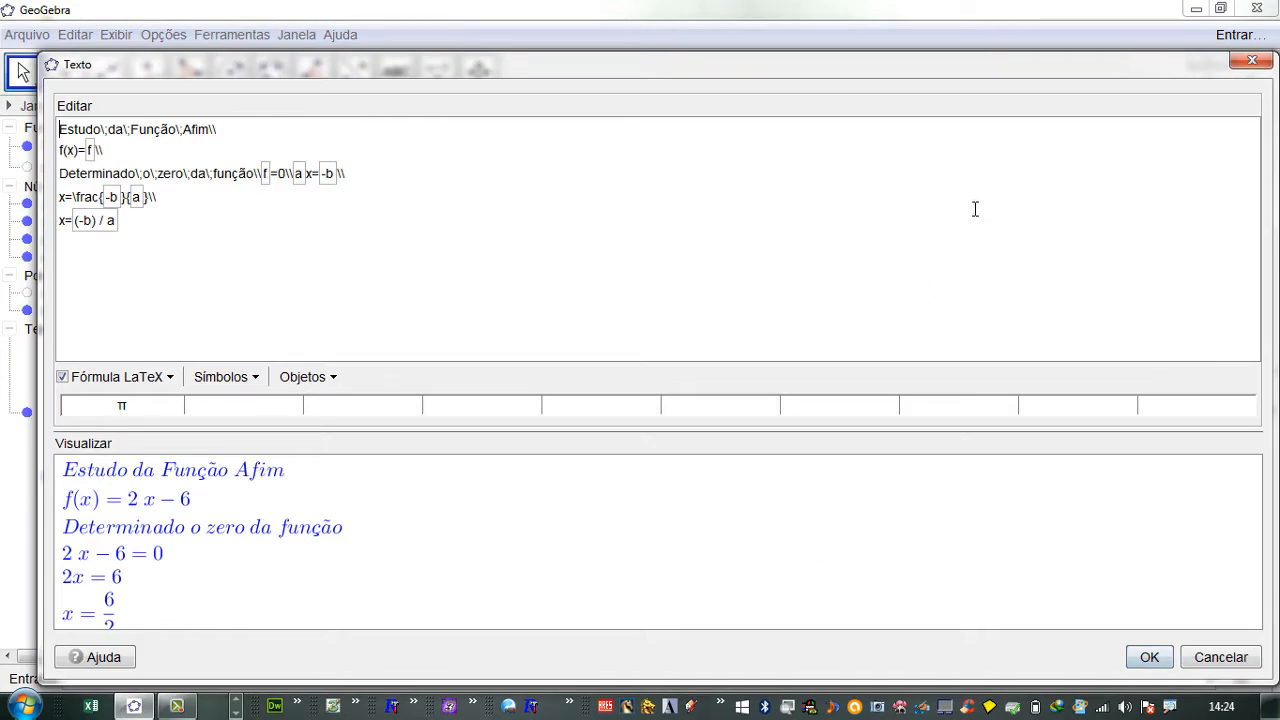
Reopen the text's definition to review its LaTeX lines and linked objects, and confirm it without edits.
double_click(968, 213)
drag(339, 86, 339, 33)
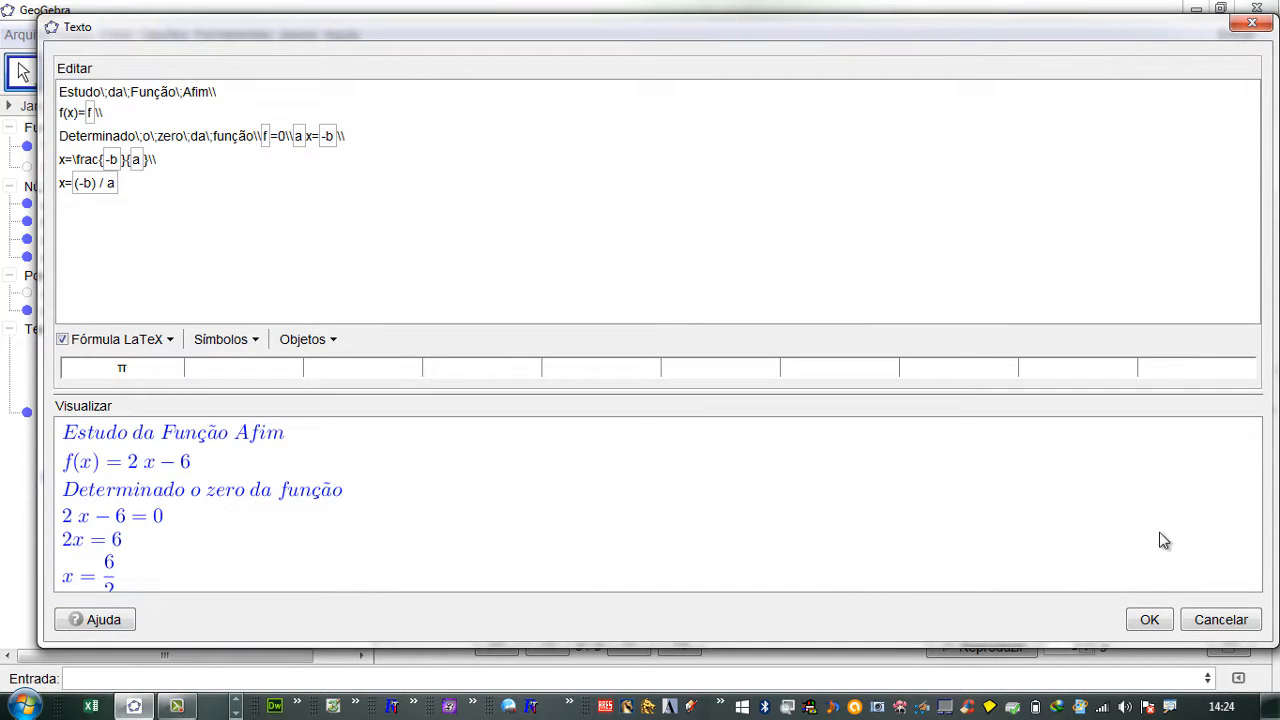
click(1149, 619)
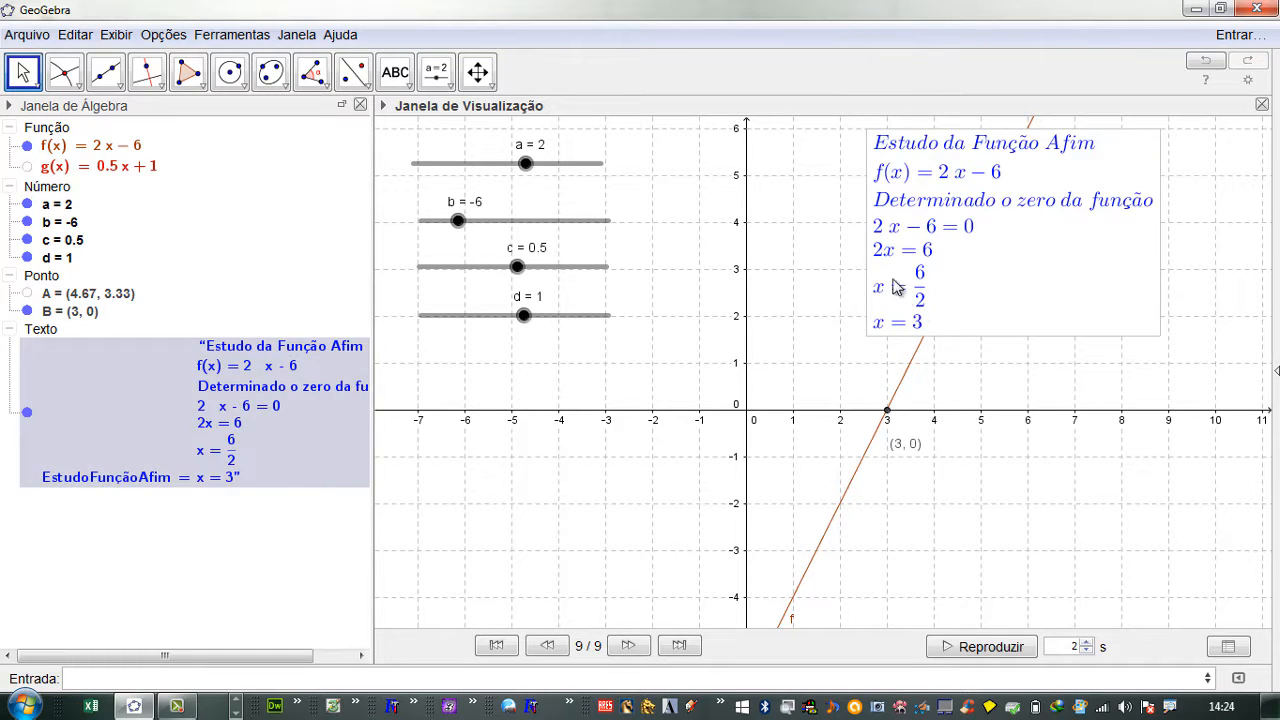
Test the dynamic text by setting the number a to 5 and the number b to 15.
drag(525, 168, 505, 185)
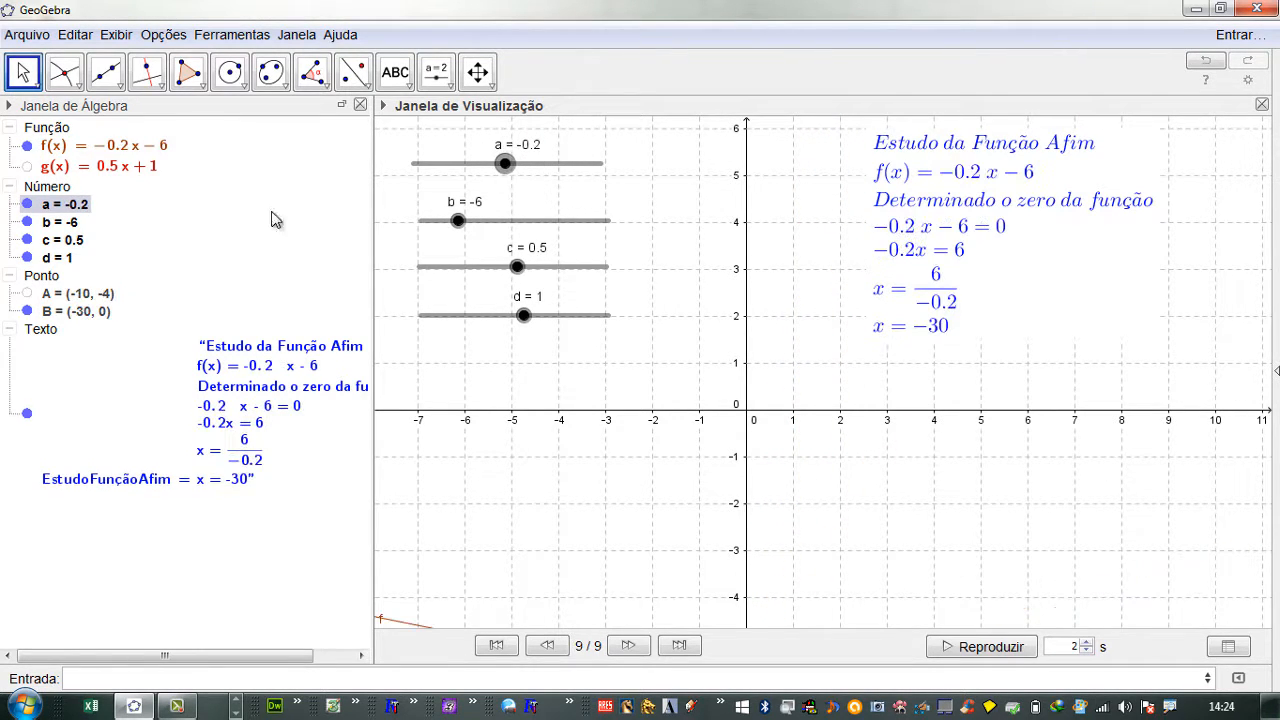
double_click(84, 210)
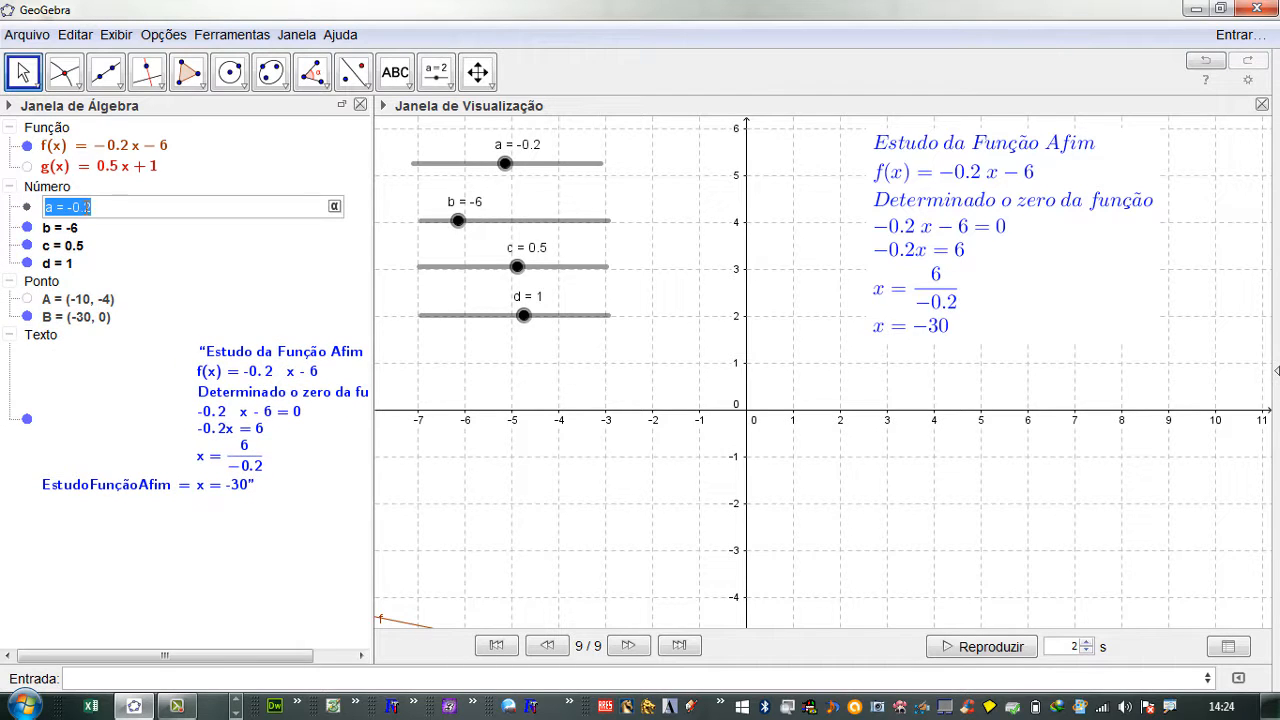
text(5)
key(Return)
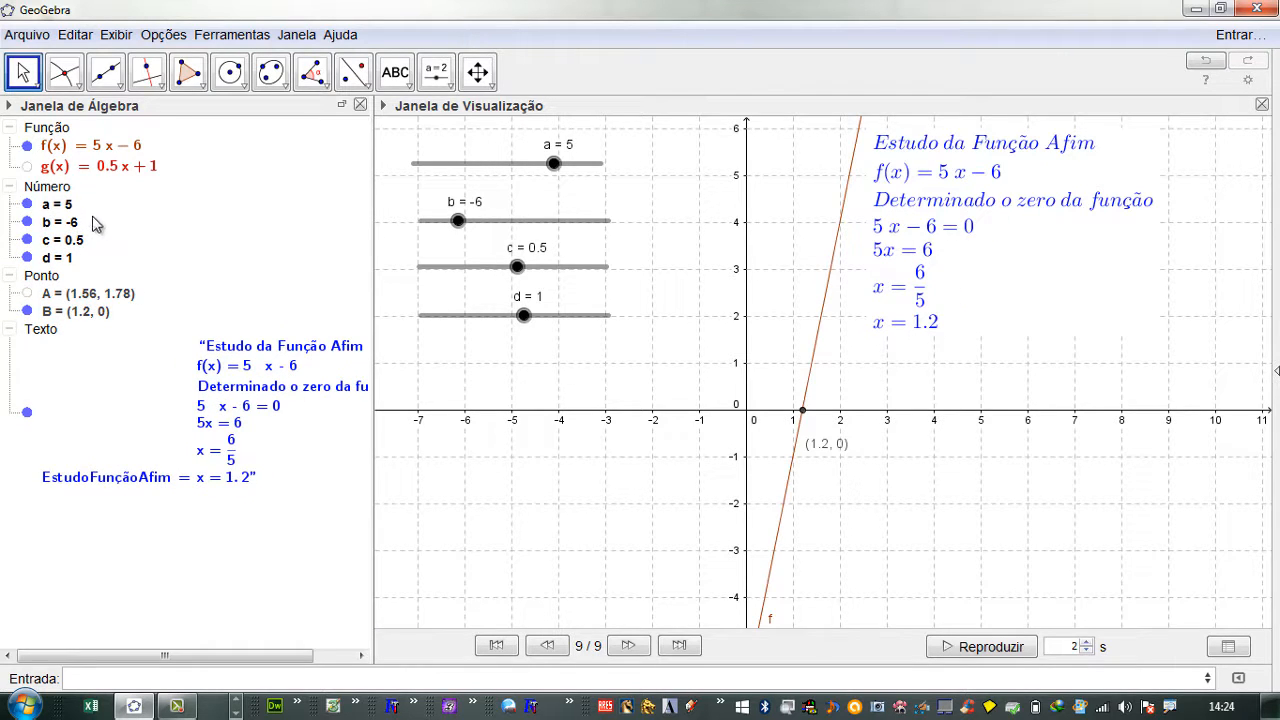
click(80, 224)
click(76, 228)
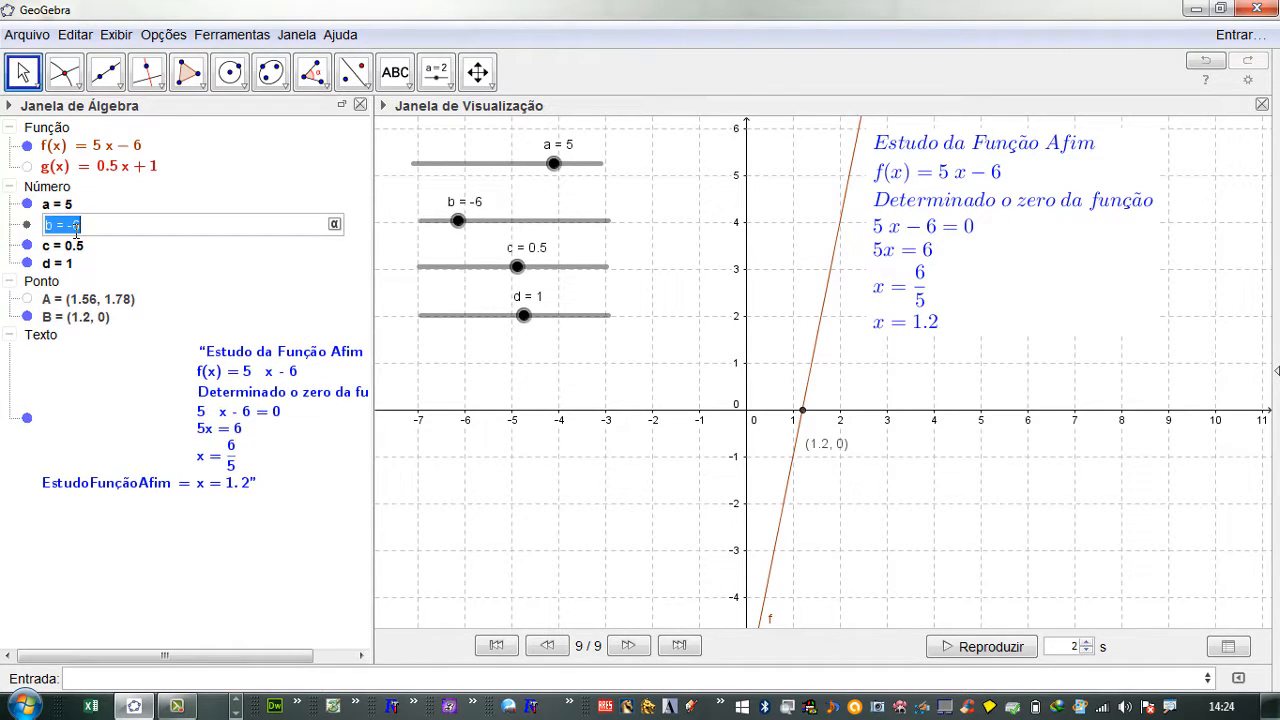
text(15)
key(Return)
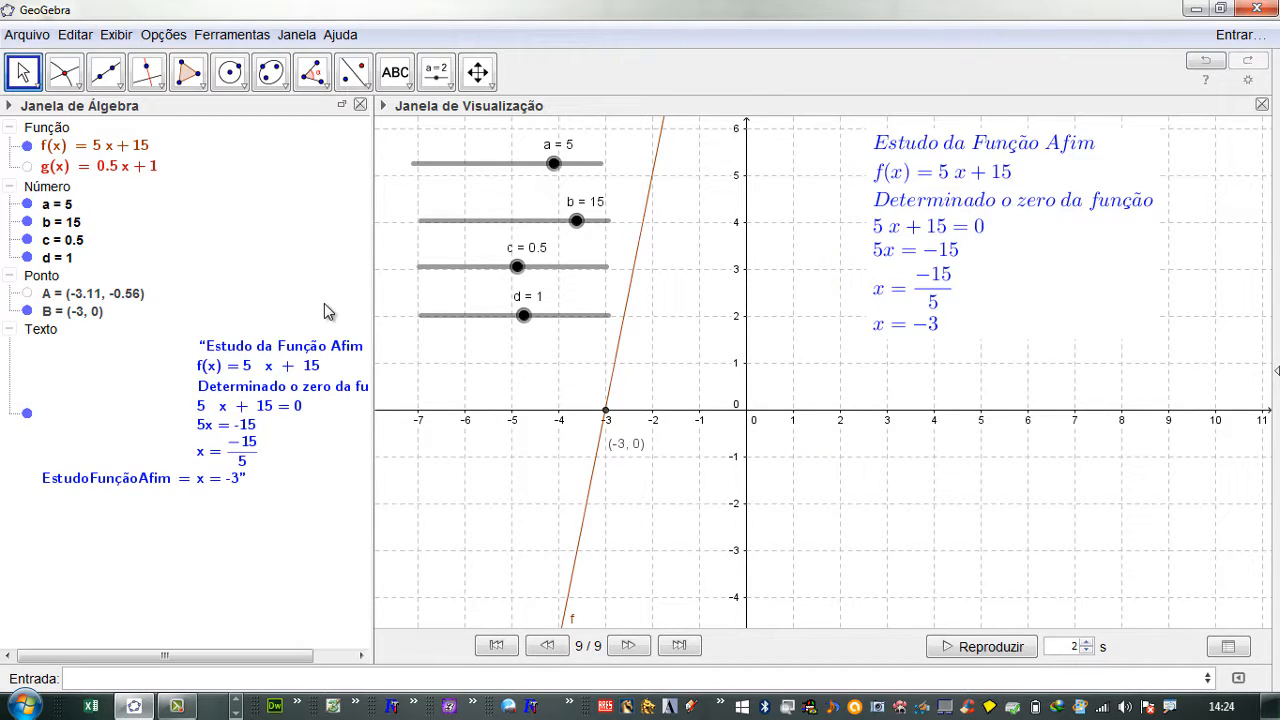
Vary the function with the sliders, moving a to 7.7, b to 20, and a back down to 2.9.
click(903, 200)
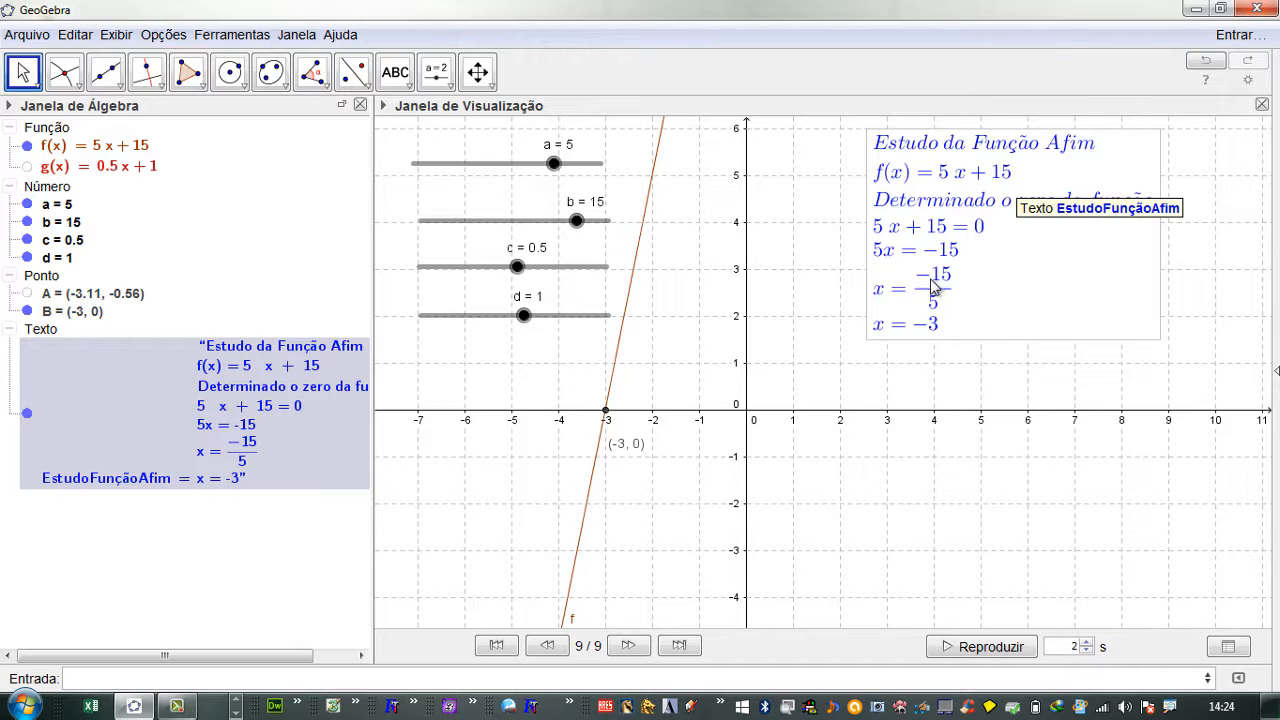
click(937, 343)
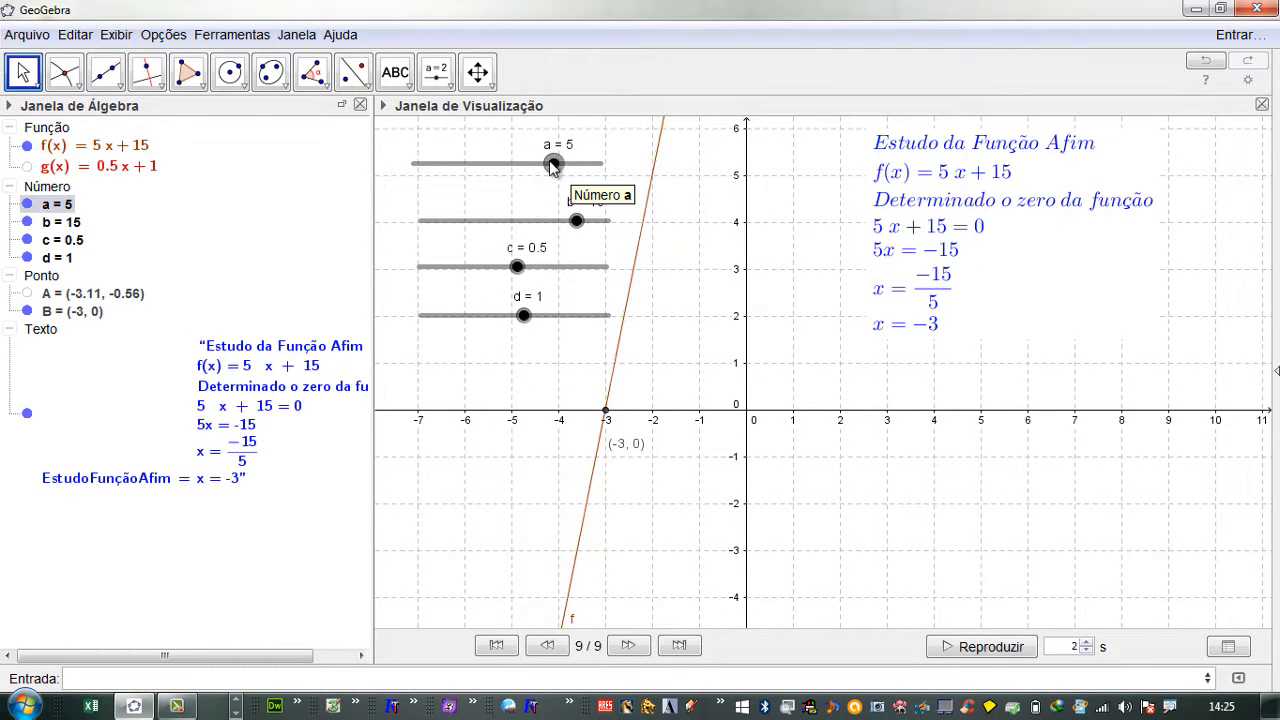
drag(554, 163, 579, 165)
drag(588, 228, 620, 251)
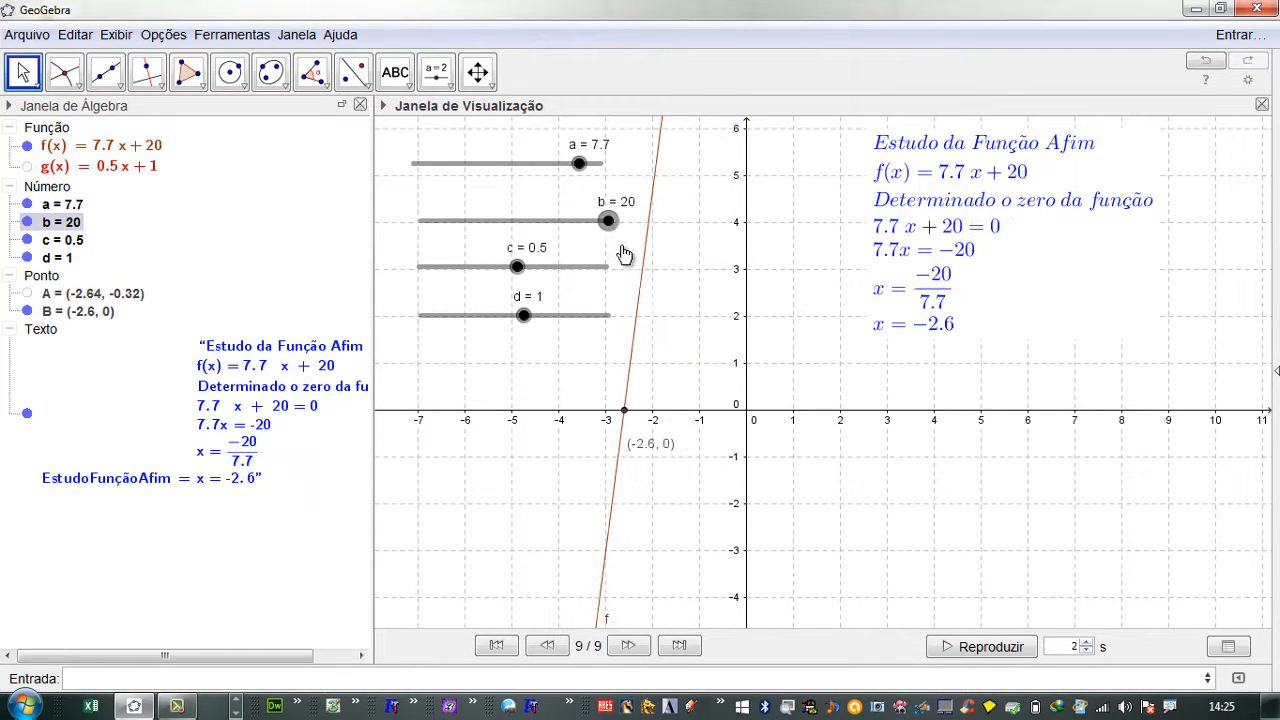
drag(581, 164, 538, 172)
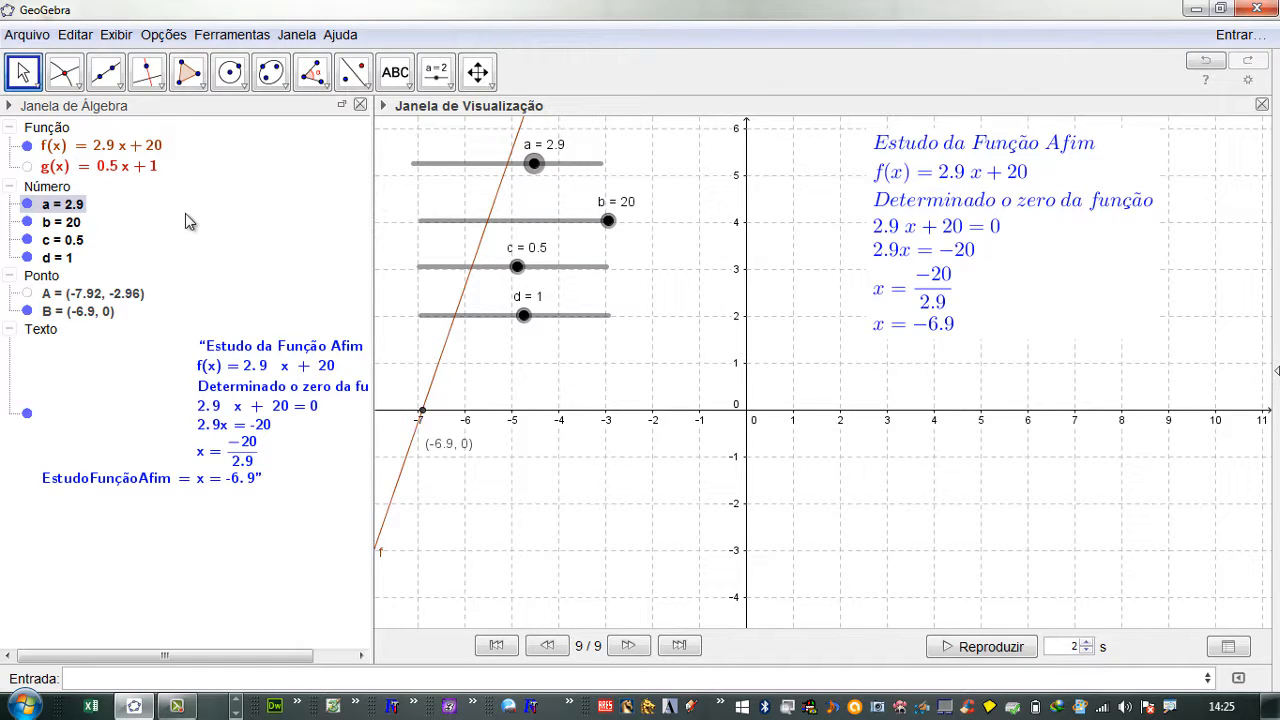
Set the number a to exactly 1.
double_click(66, 206)
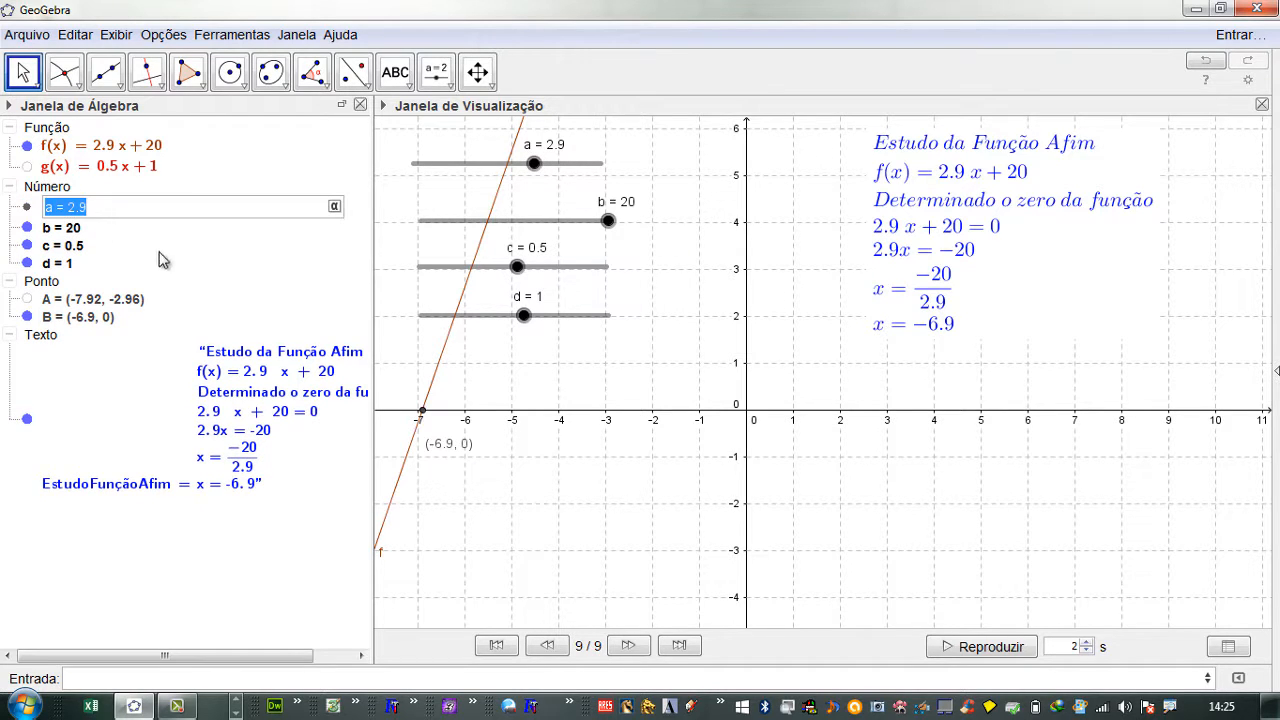
text(1)
key(Return)
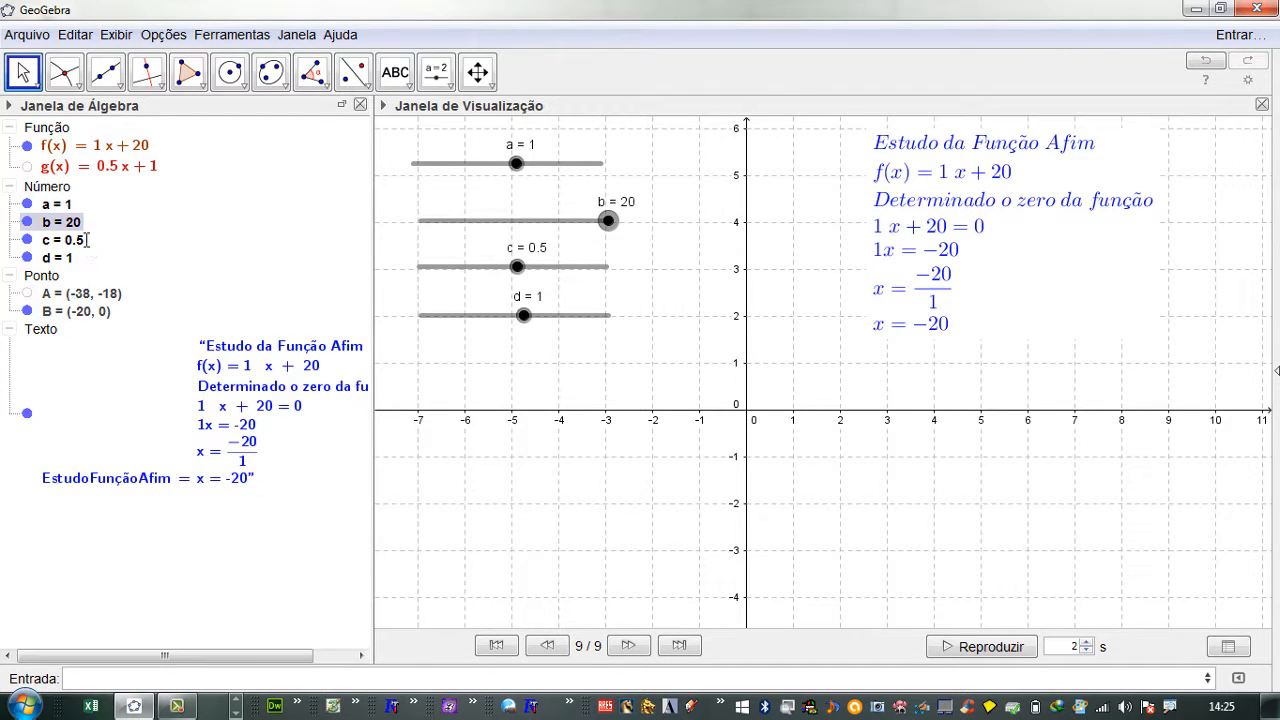
Set the number b to 3.
double_click(87, 238)
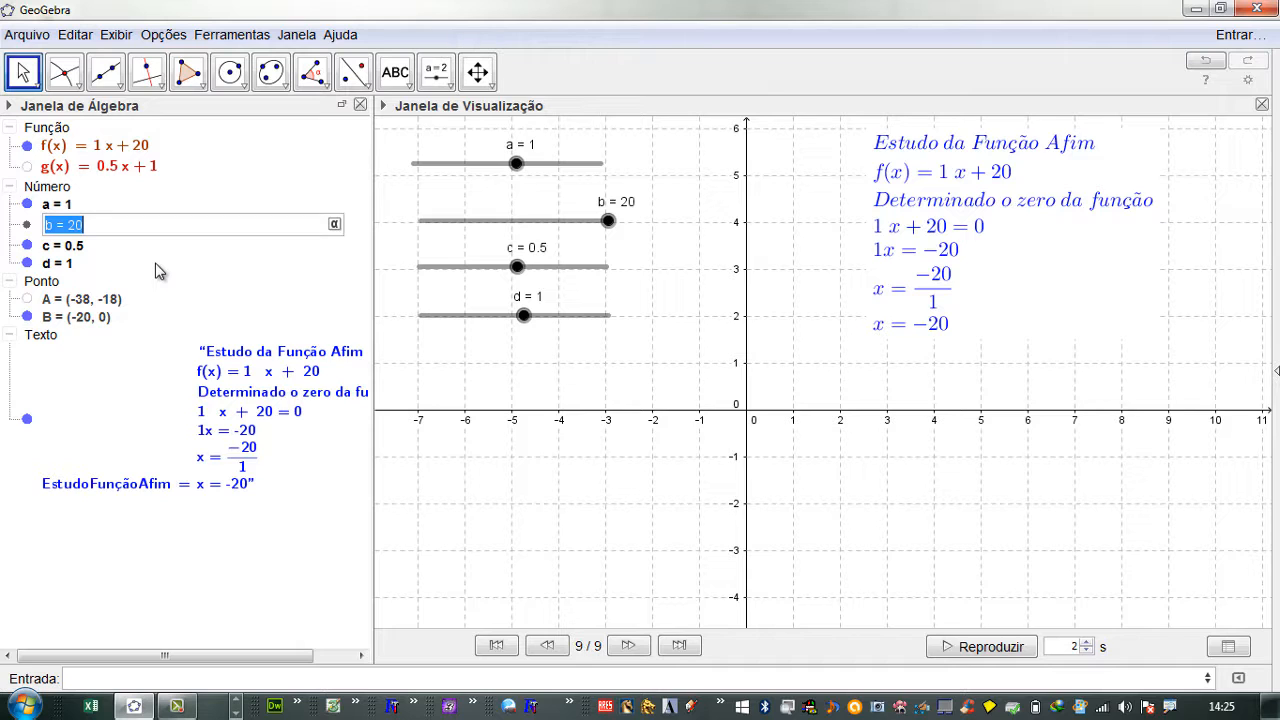
text(3)
key(Return)
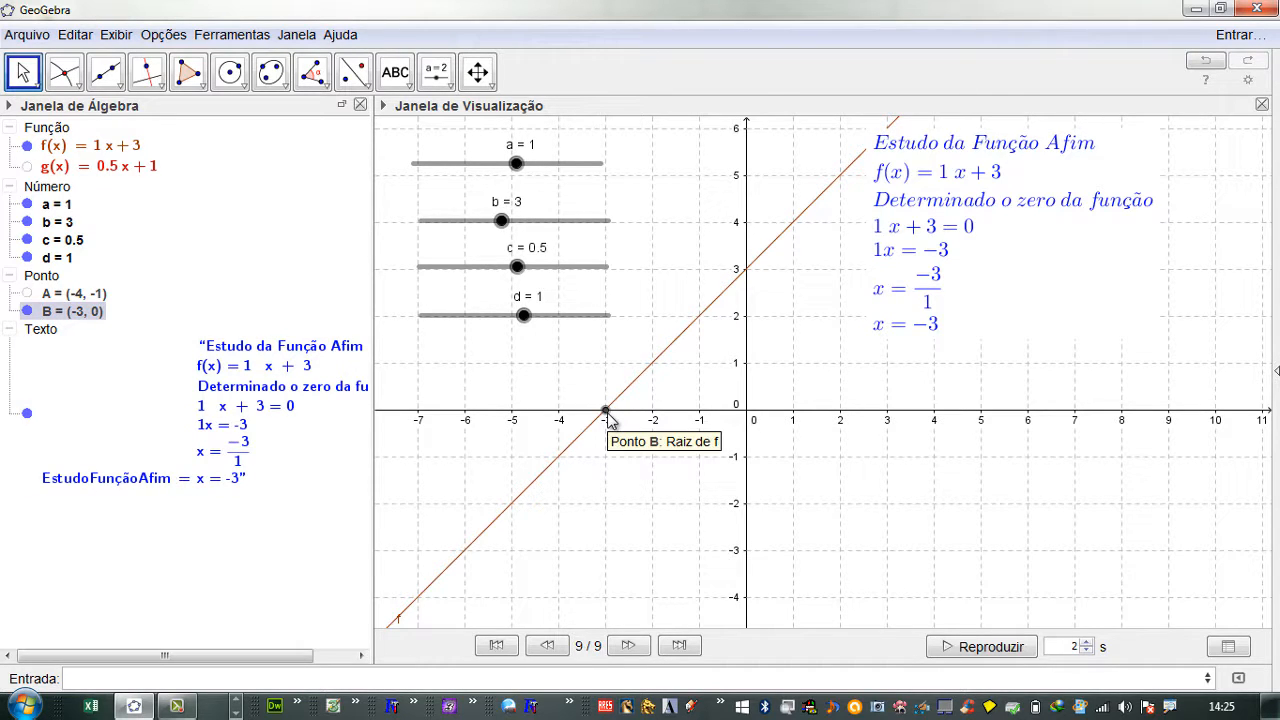
Place a point on the graph of f at about (-1.24, 1.76) and rename it P.
click(79, 95)
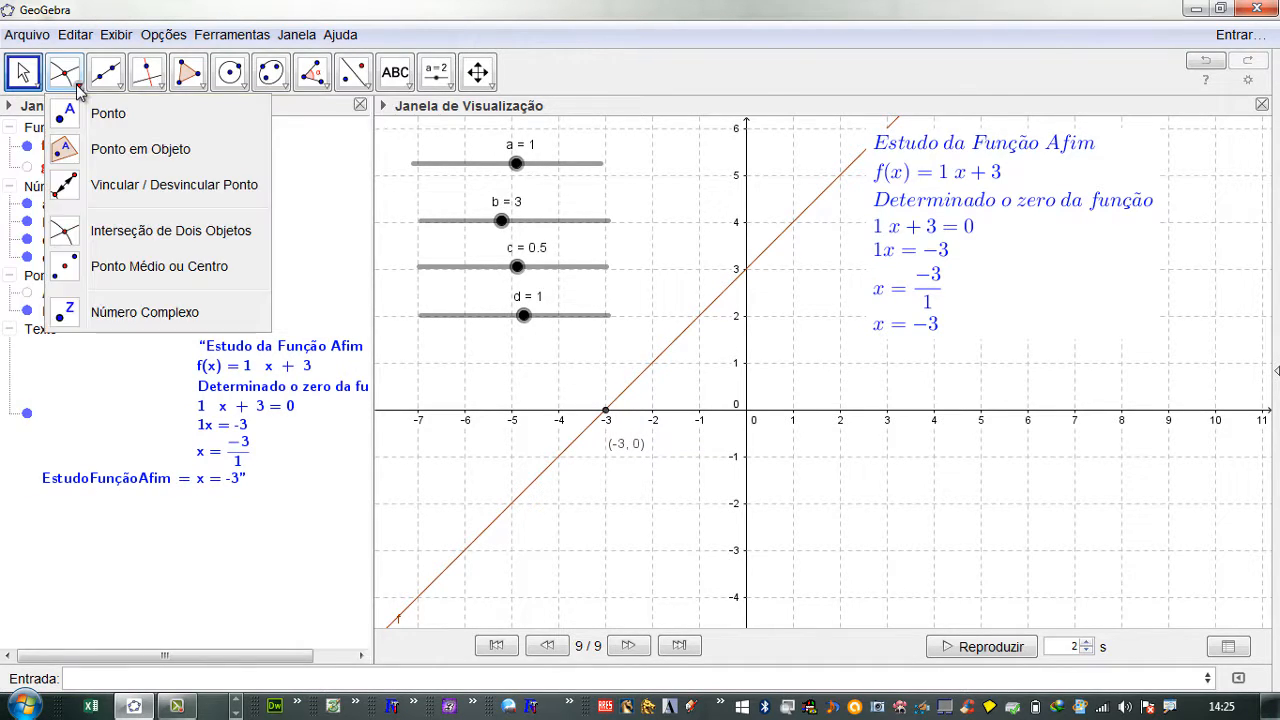
click(88, 116)
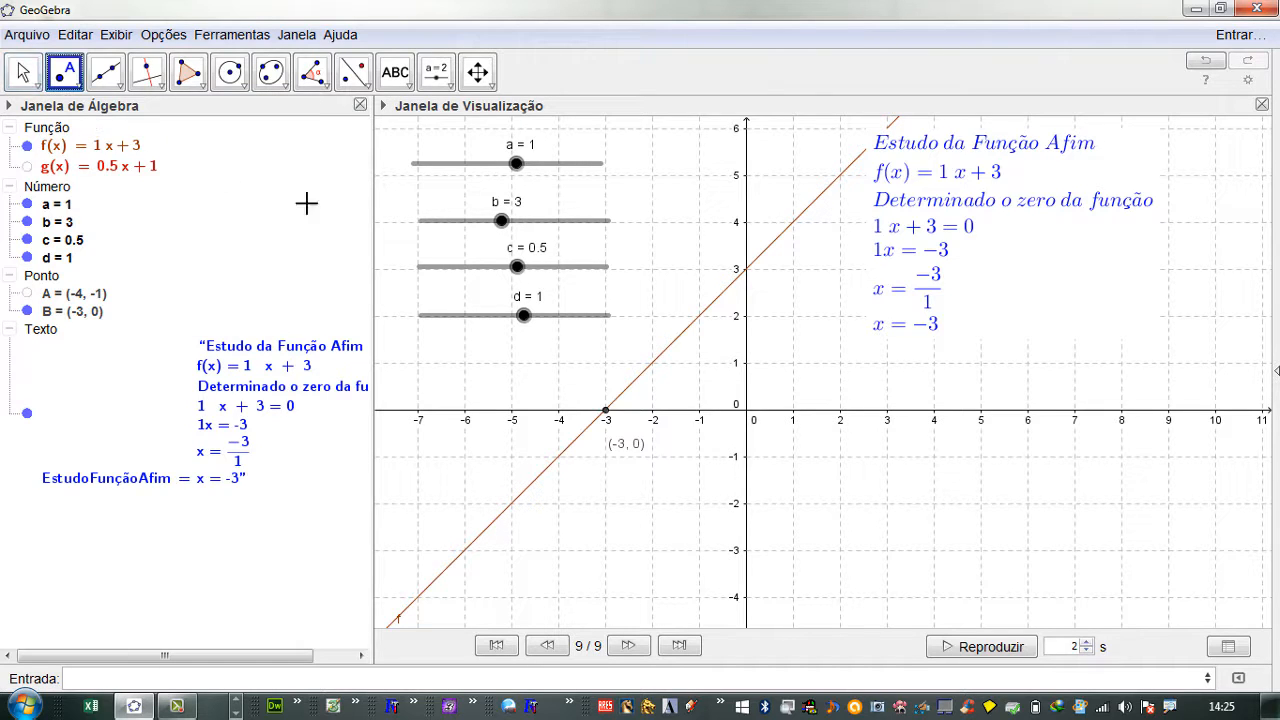
click(688, 328)
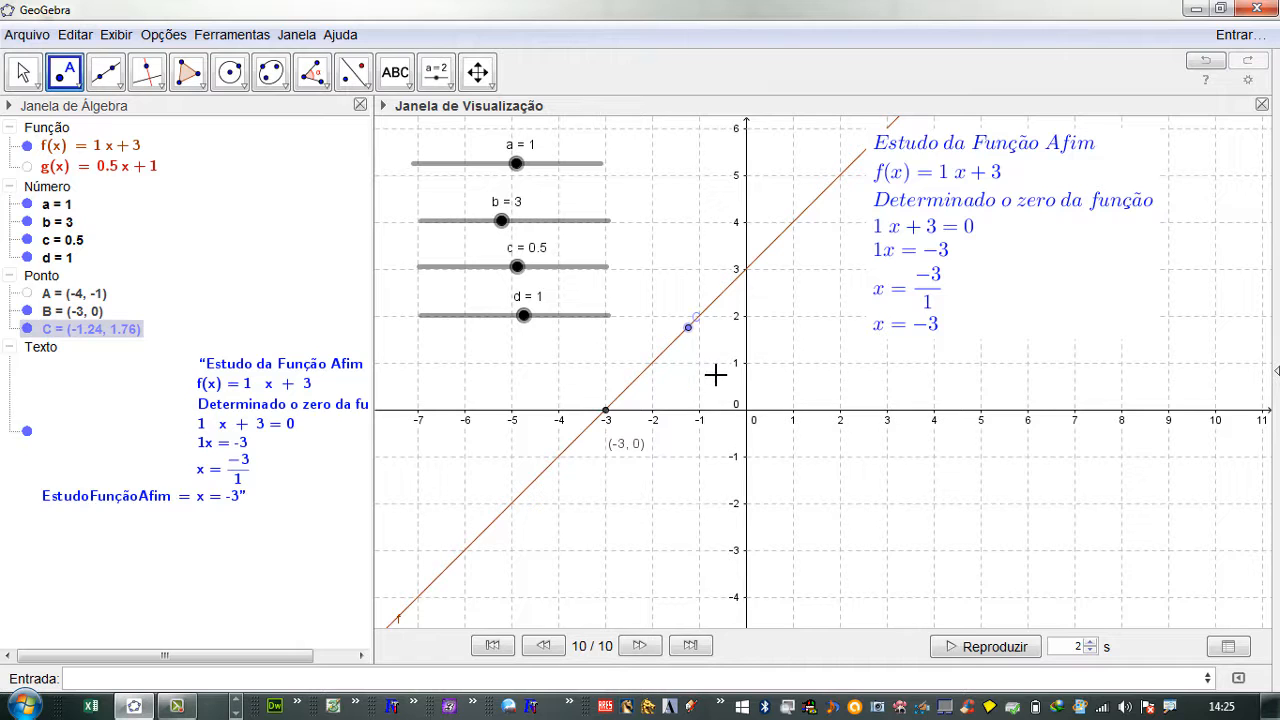
right_click(105, 331)
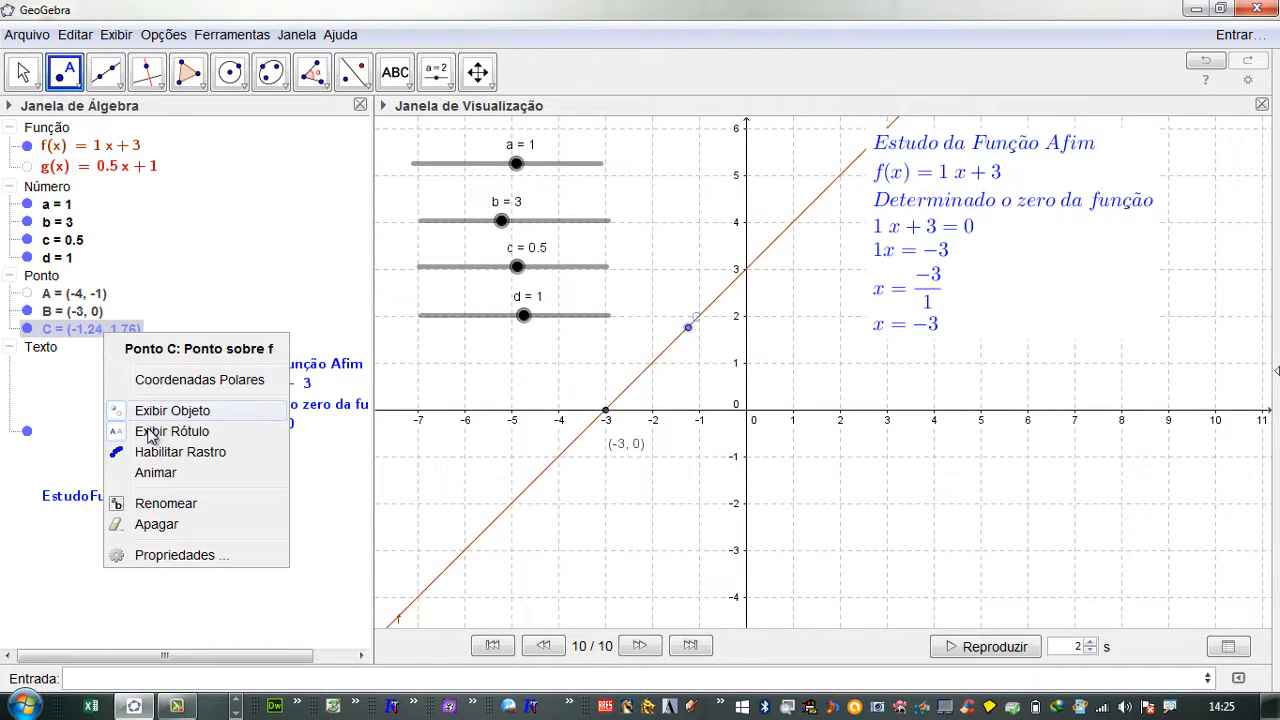
click(165, 503)
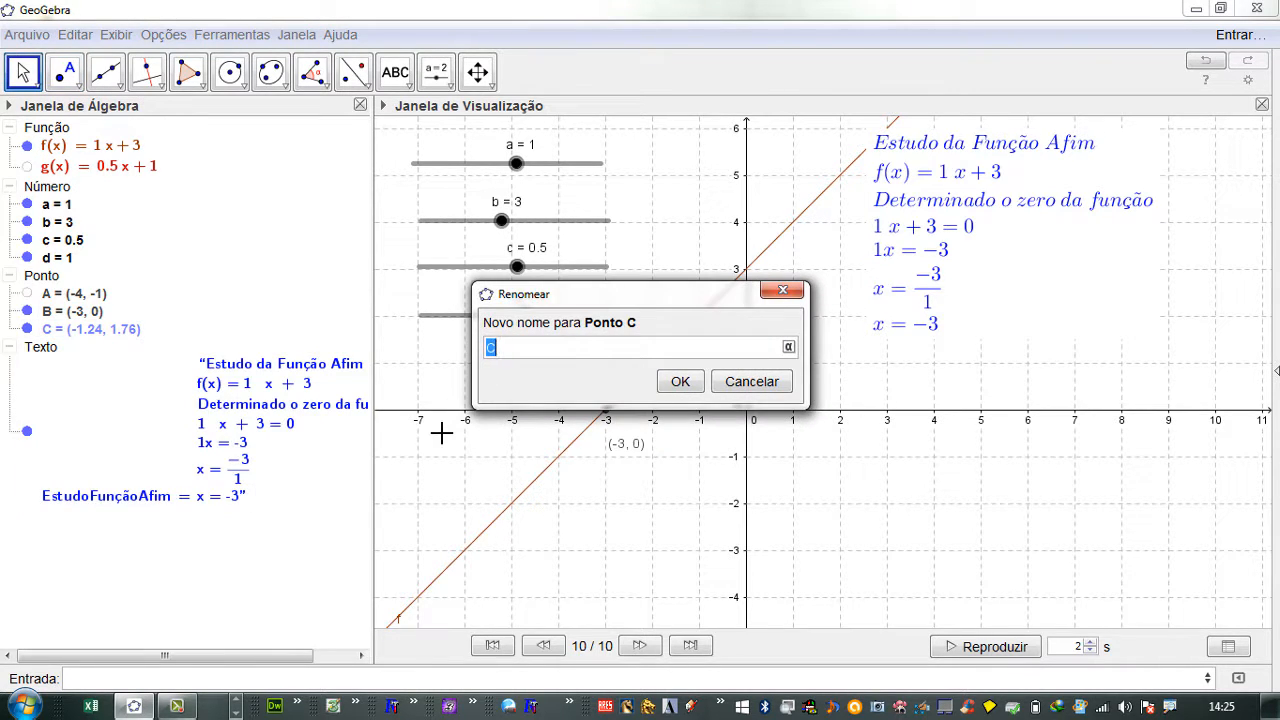
click(680, 381)
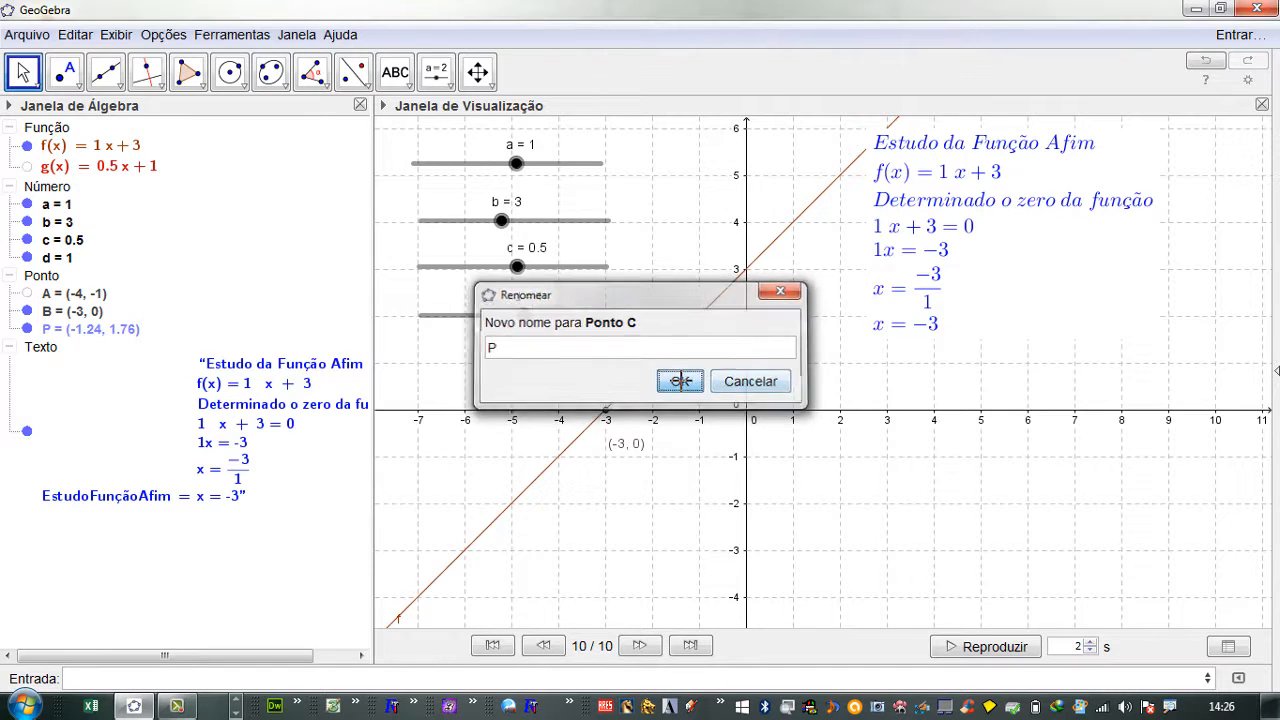
Label point P with its value and move the label slightly below and beside the point.
click(690, 327)
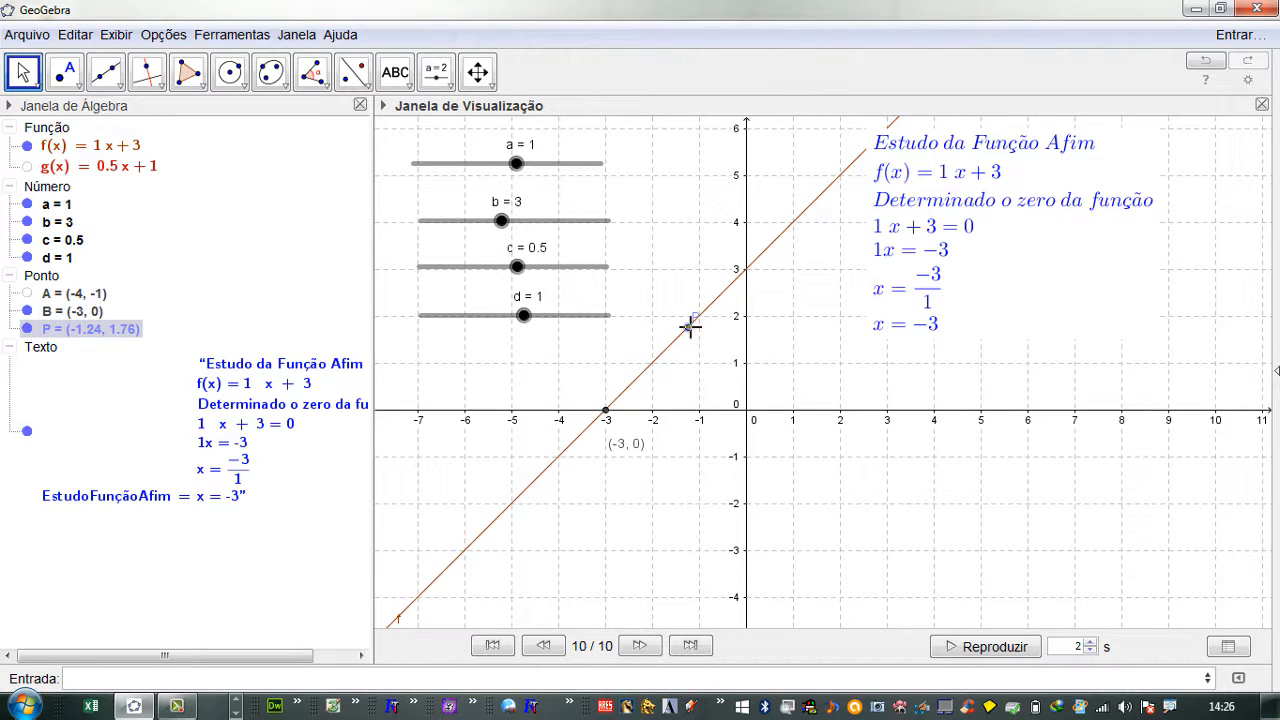
right_click(690, 333)
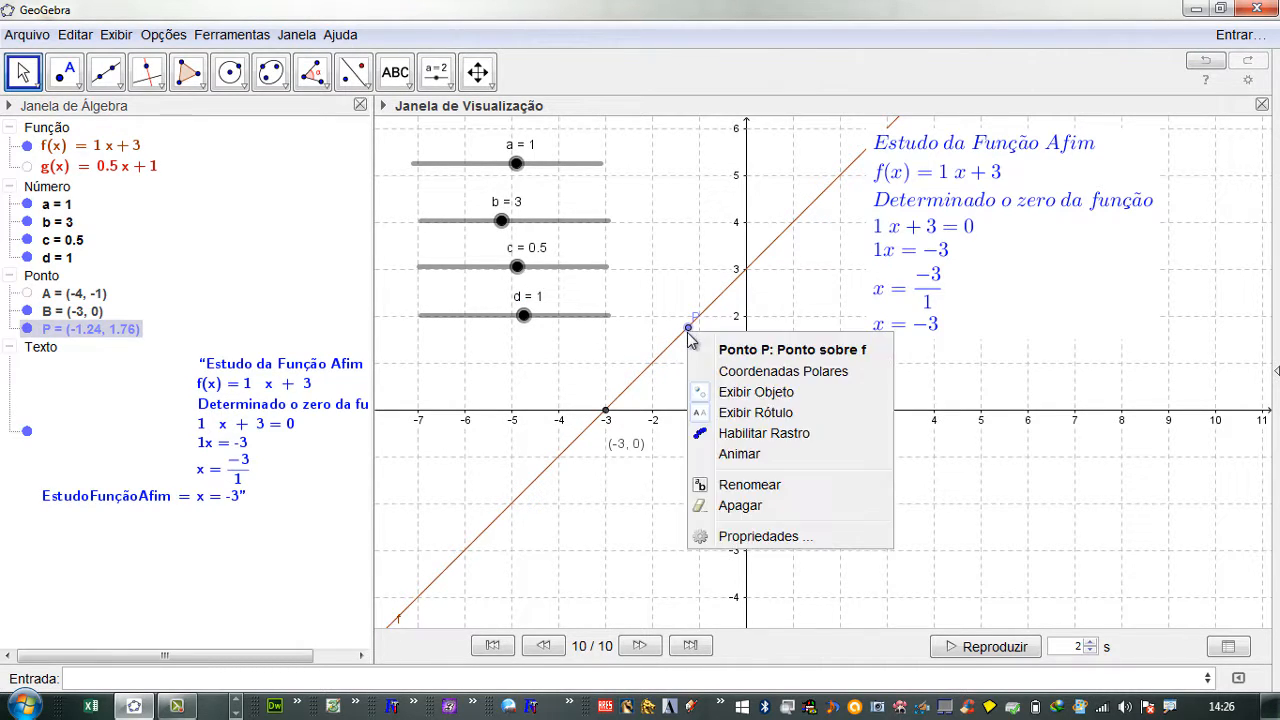
click(737, 537)
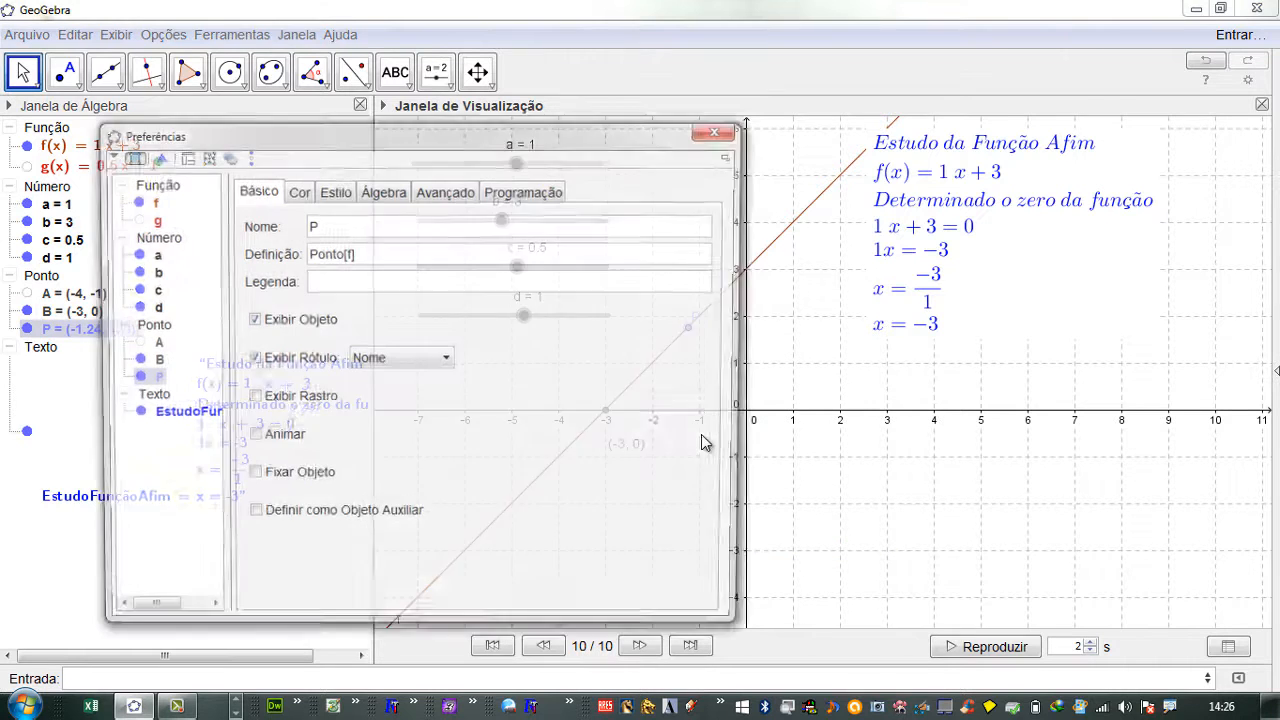
click(398, 359)
click(380, 422)
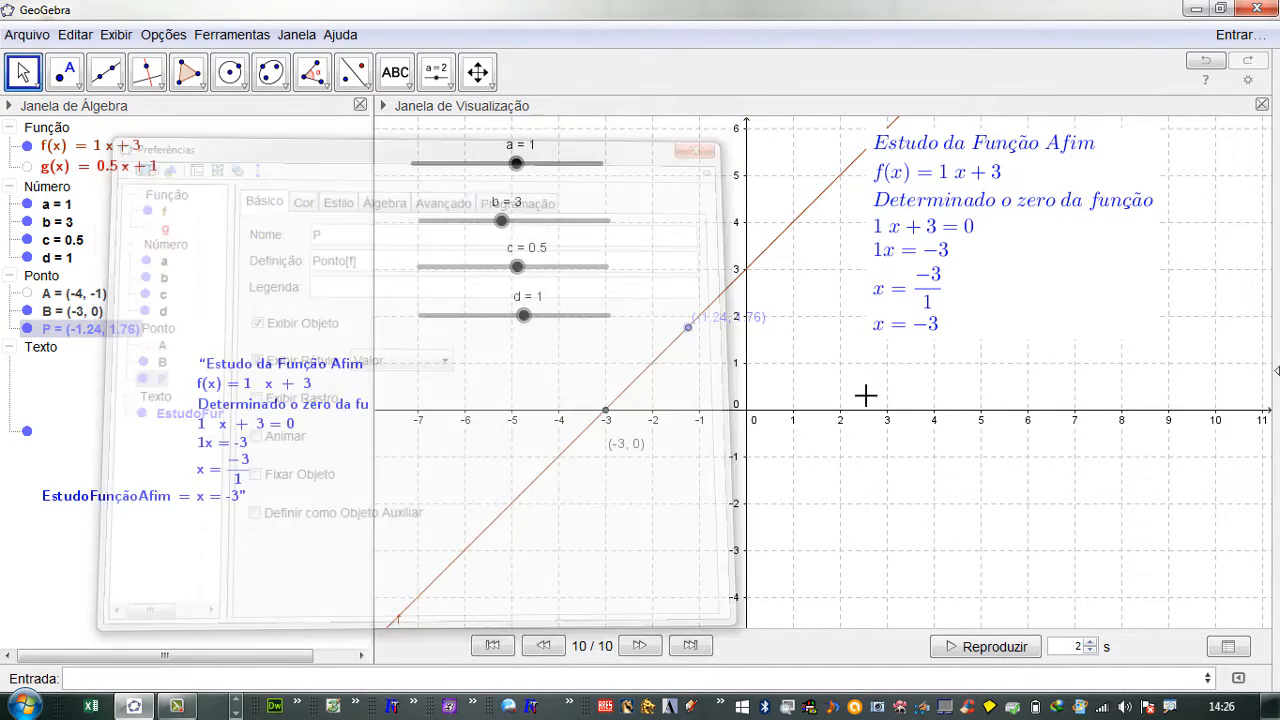
click(720, 128)
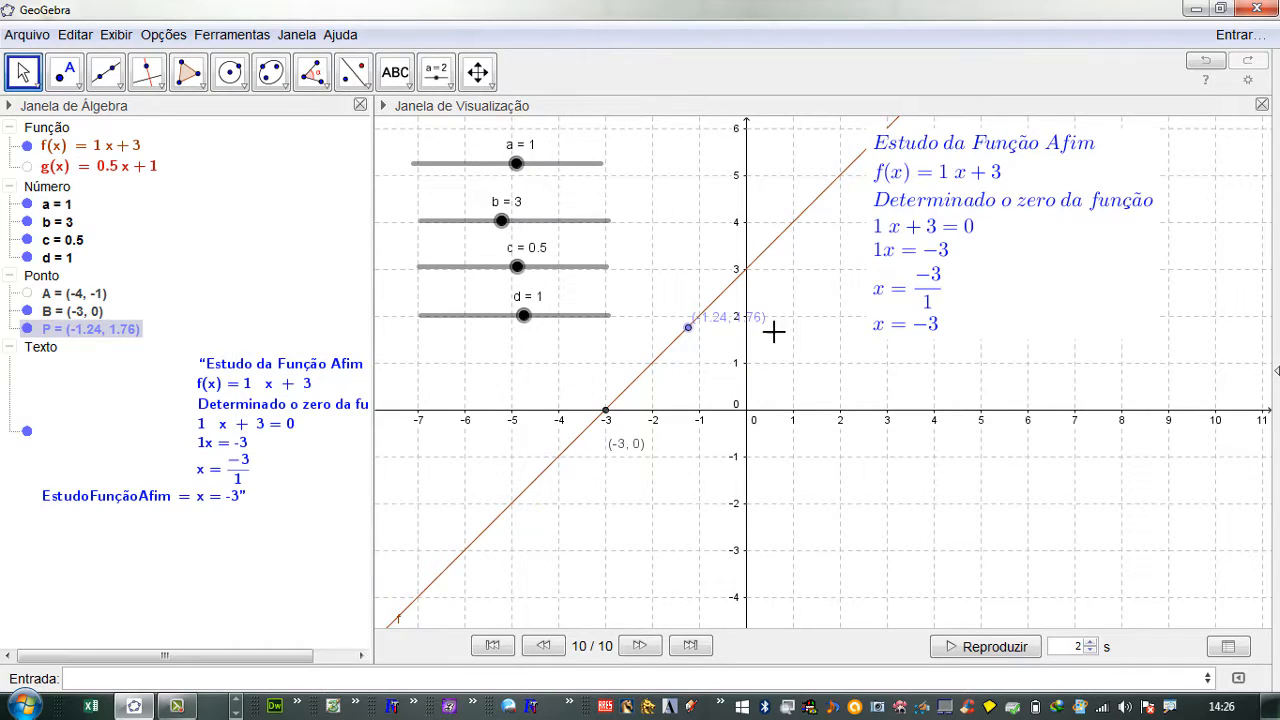
drag(742, 322, 755, 350)
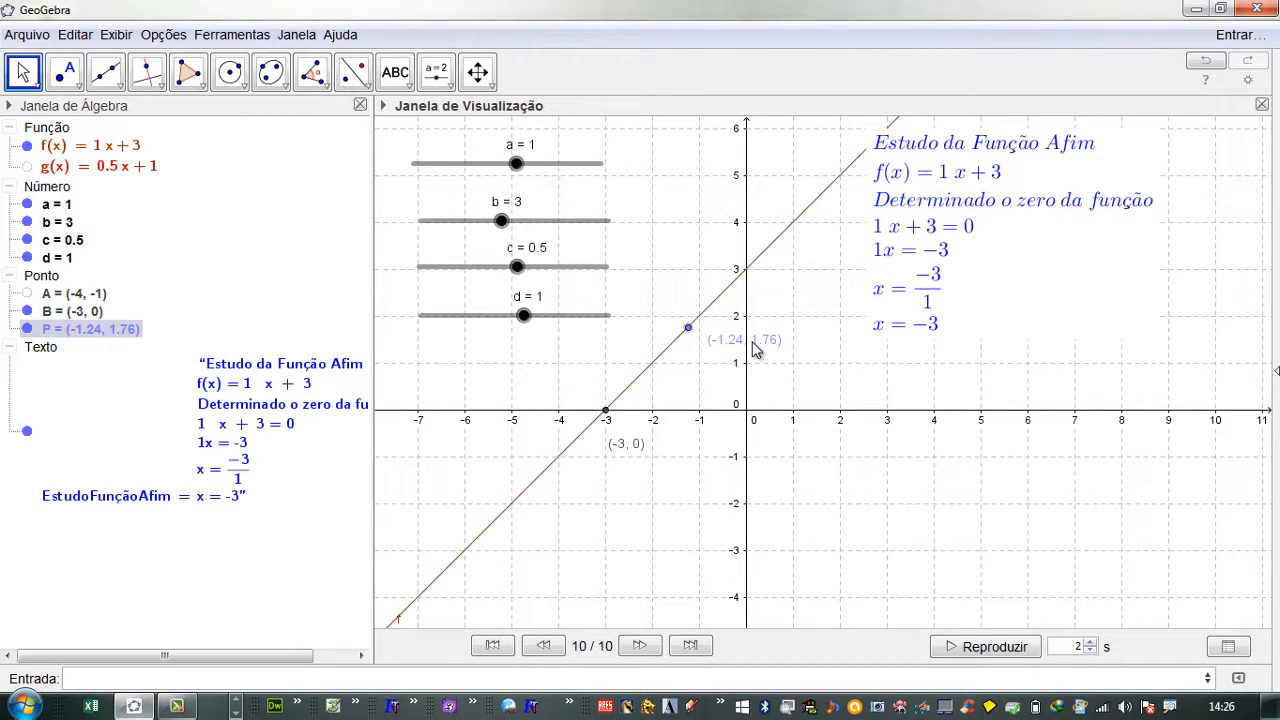
Change point P's label to show both its name and value.
right_click(688, 330)
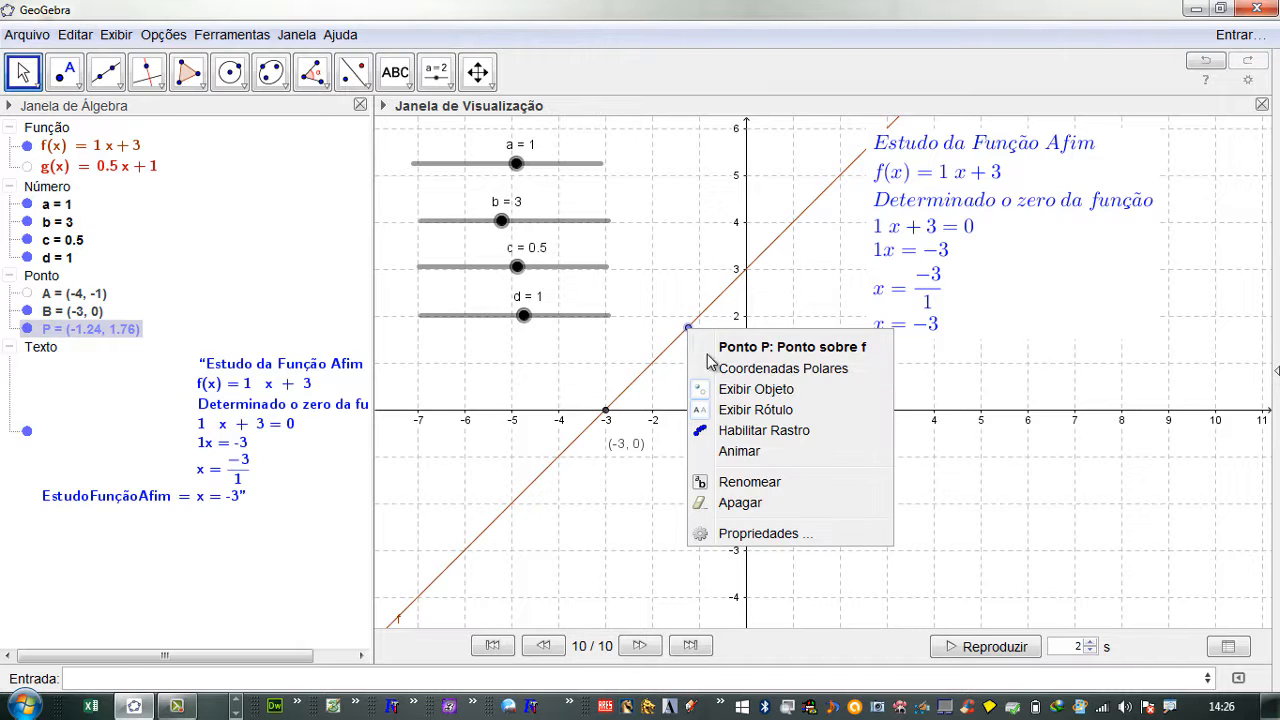
click(740, 532)
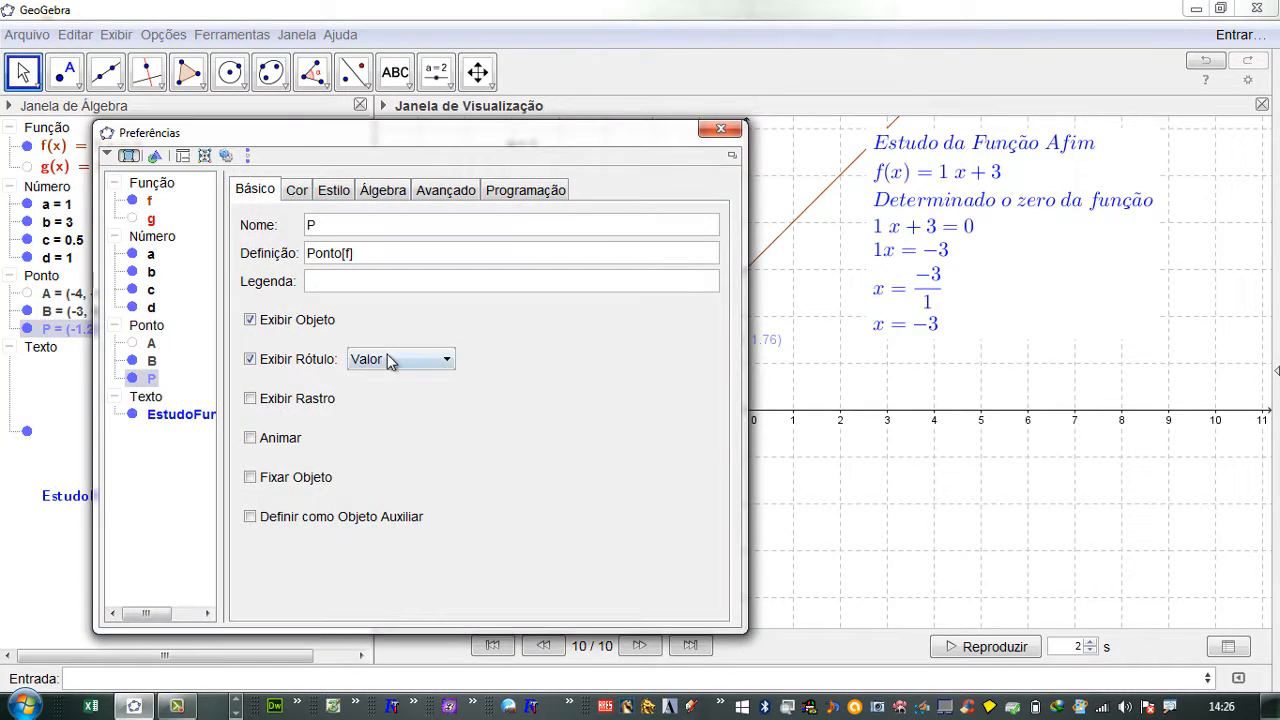
click(400, 358)
click(400, 403)
click(719, 130)
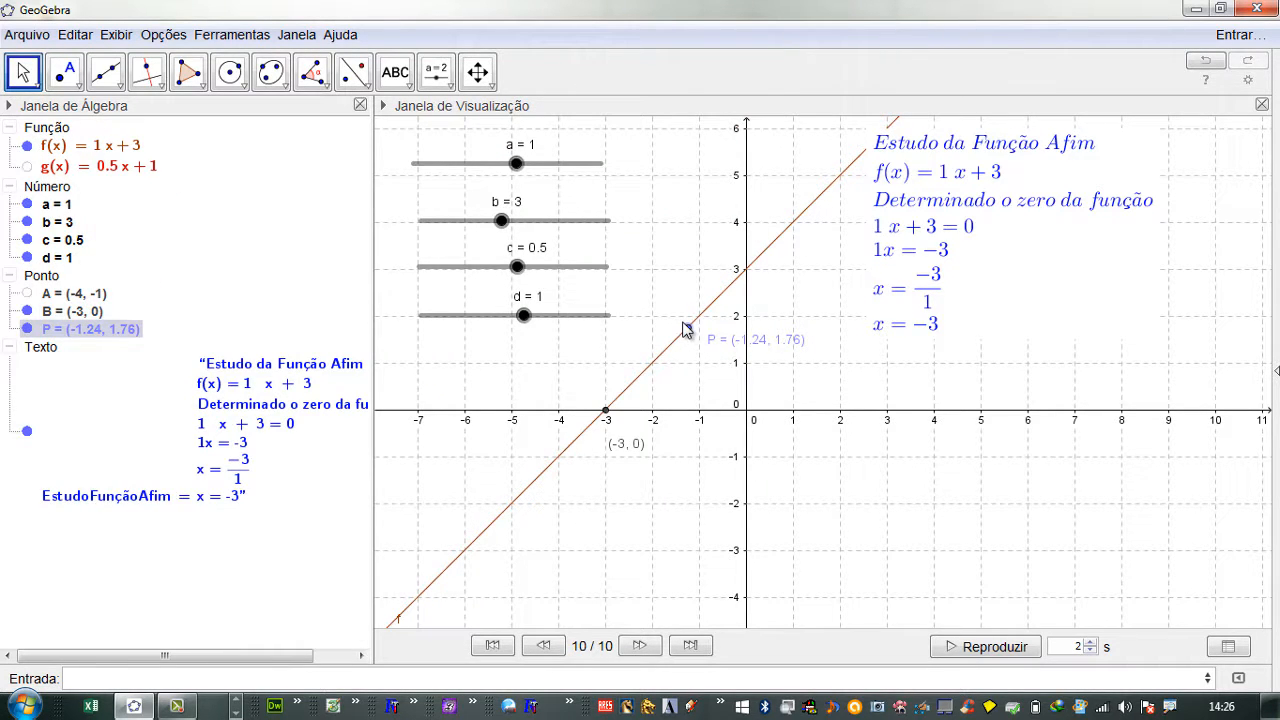
Move point P along the graph of f, down to the zero at (-3, 0) and back up to about (-0.86, 2.14).
drag(687, 331, 668, 349)
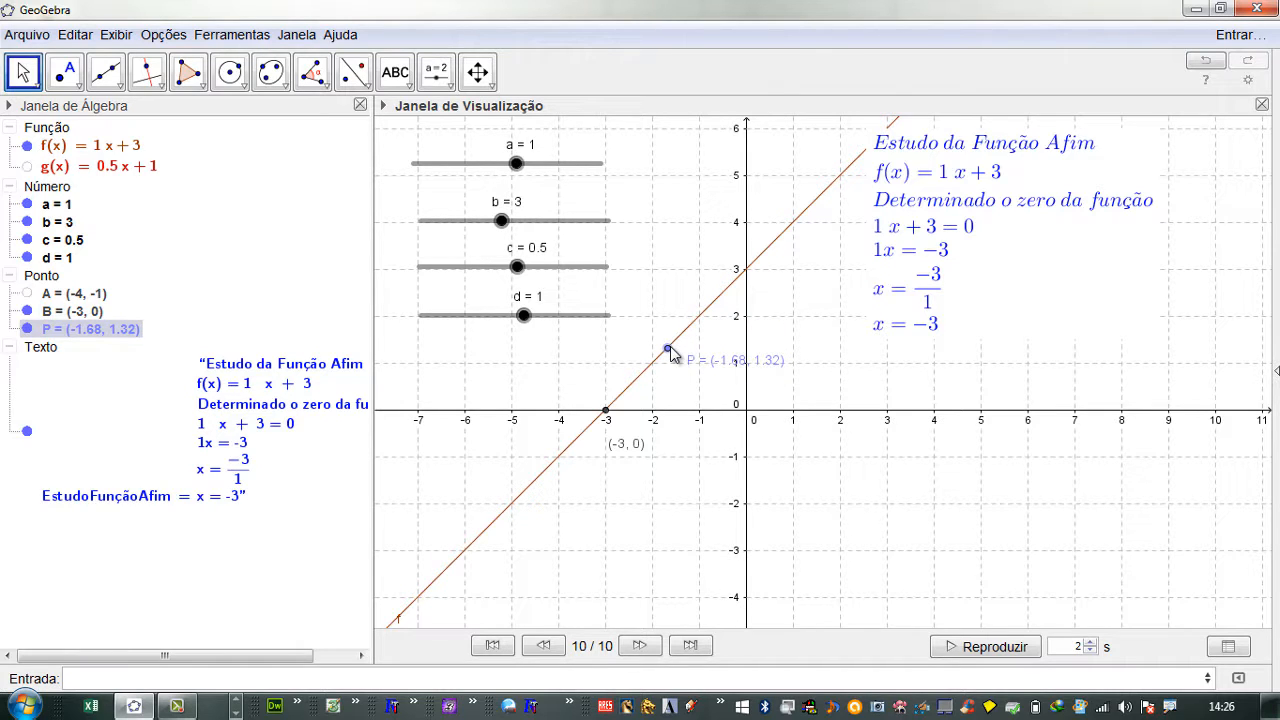
drag(670, 346, 607, 418)
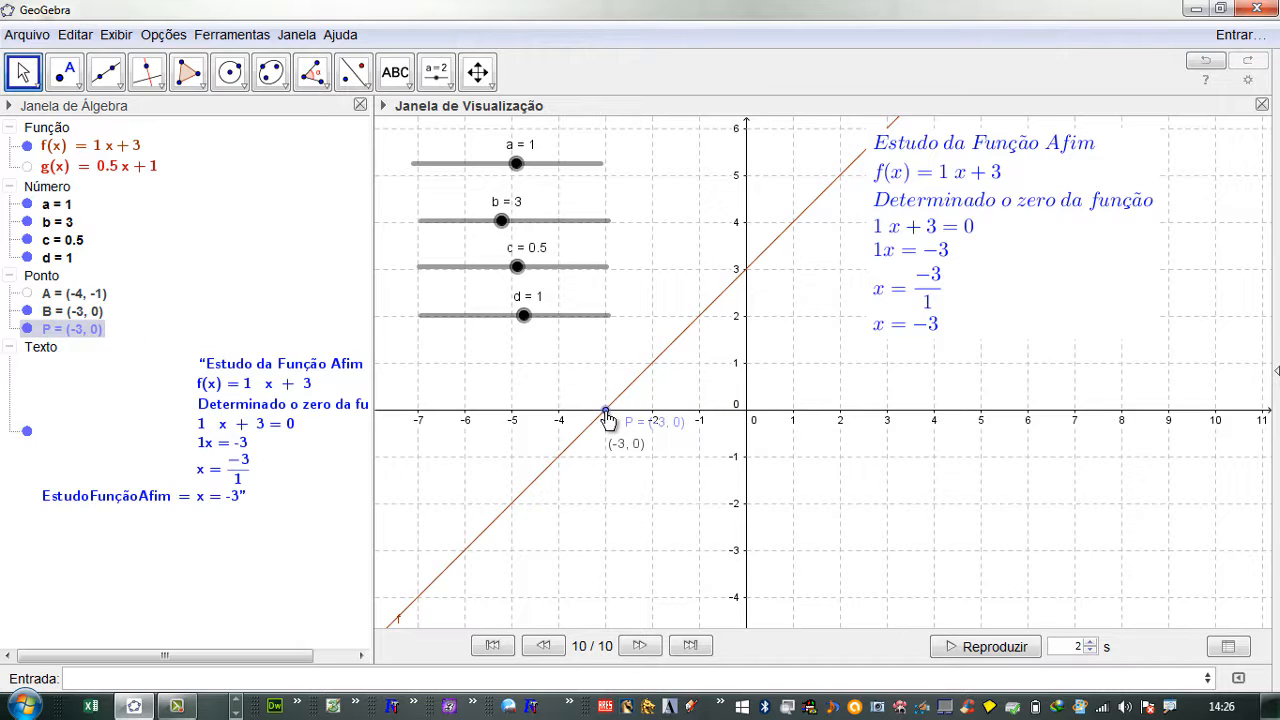
drag(608, 418, 716, 348)
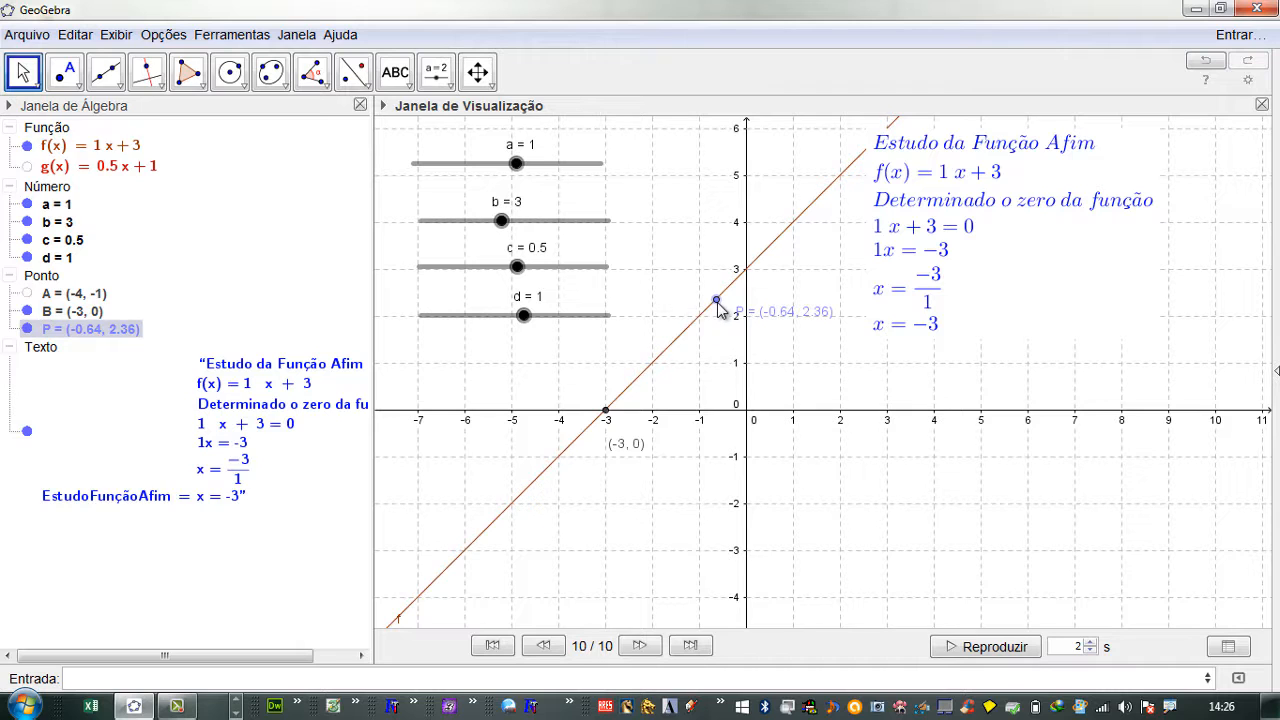
drag(716, 300, 704, 364)
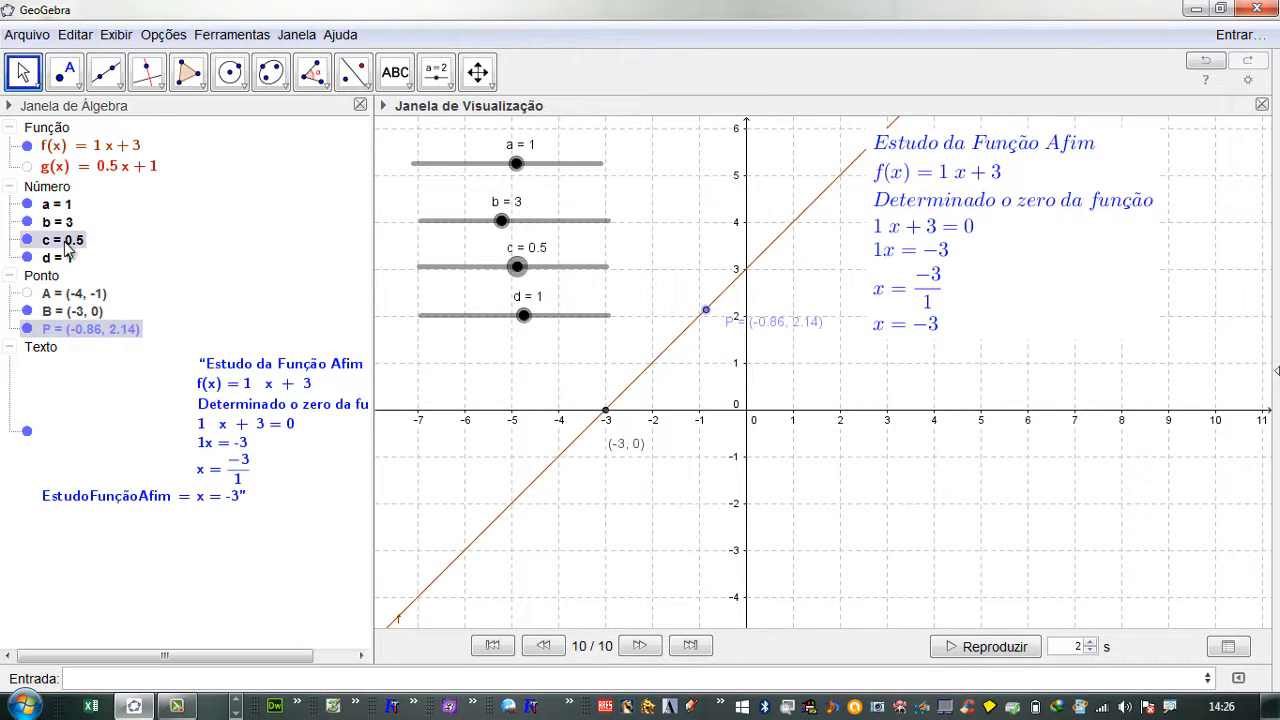
click(519, 167)
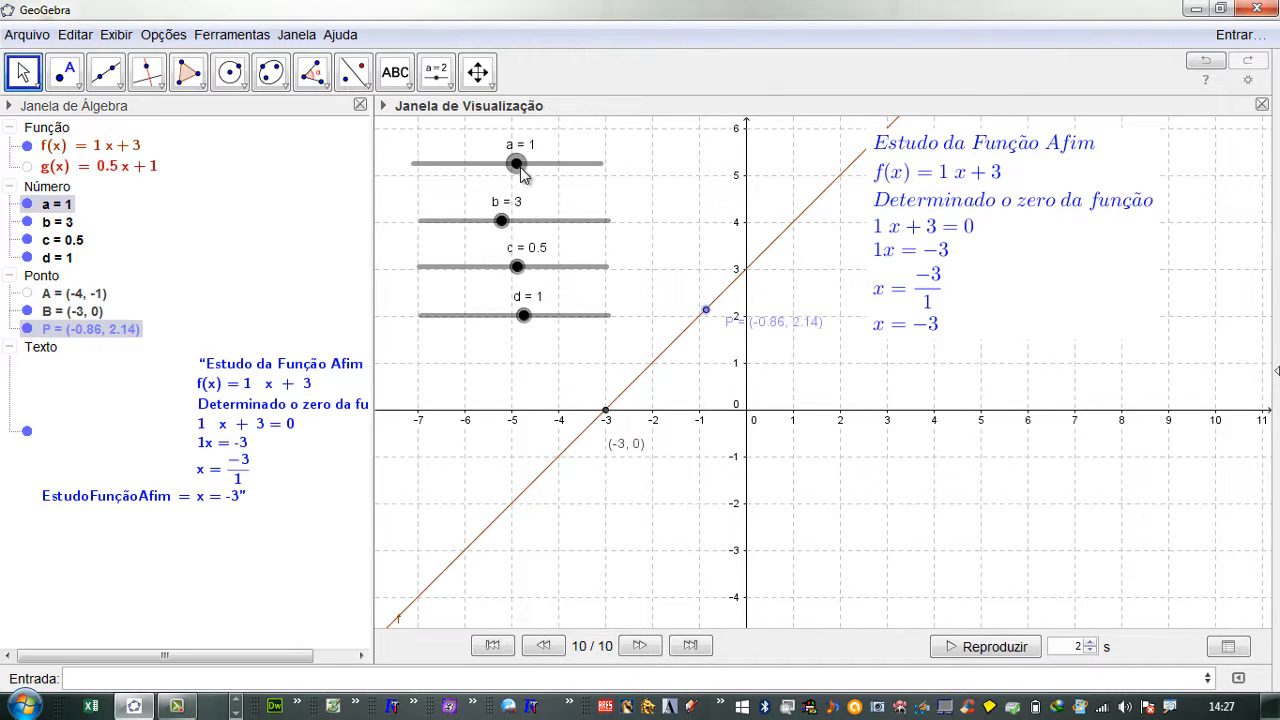
mouse_move(517, 167)
mouse_down()
mouse_move(492, 175)
mouse_move(523, 181)
mouse_up()
drag(524, 177, 519, 176)
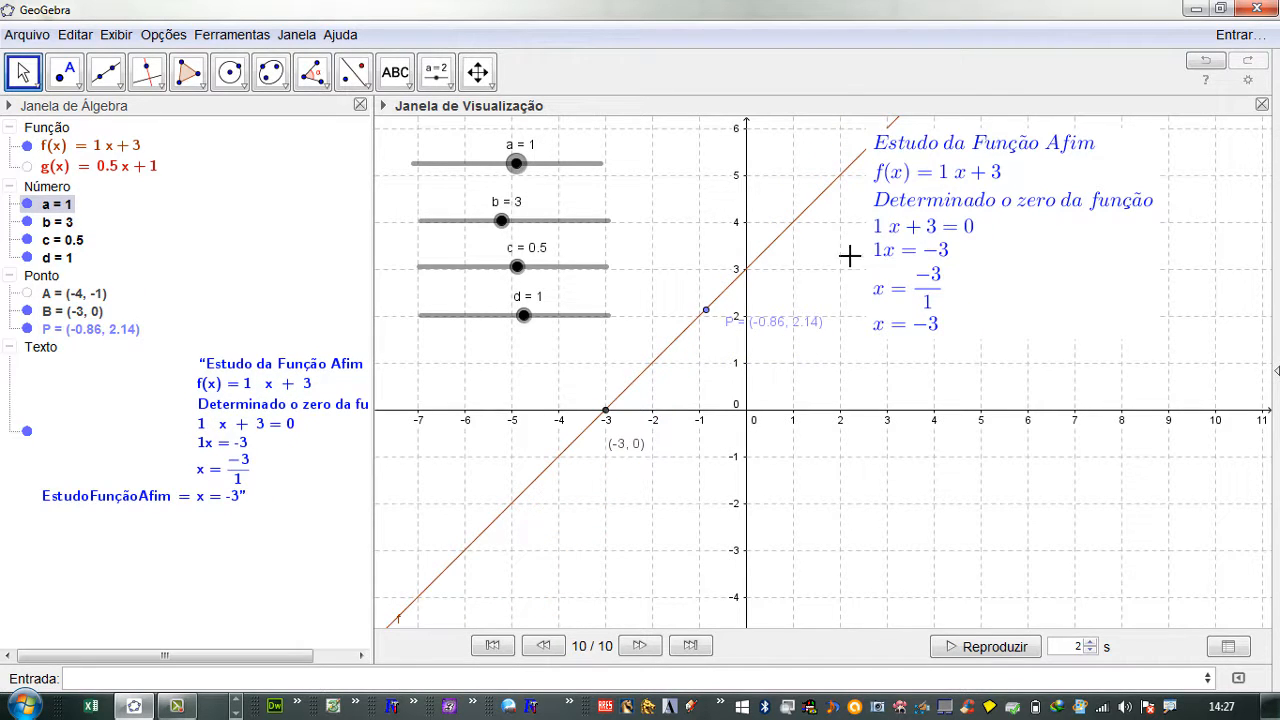
Animate point P along the graph of f and hide the EstudoFunçãoAfim text.
right_click(707, 313)
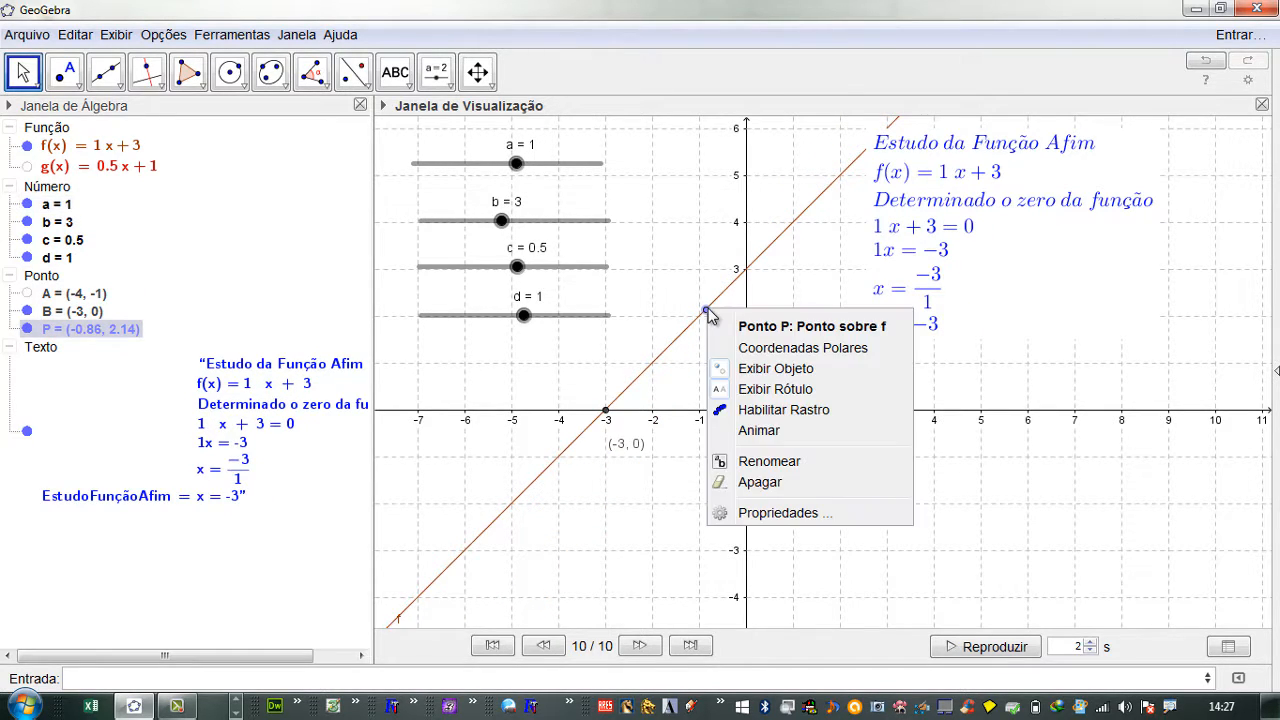
click(750, 429)
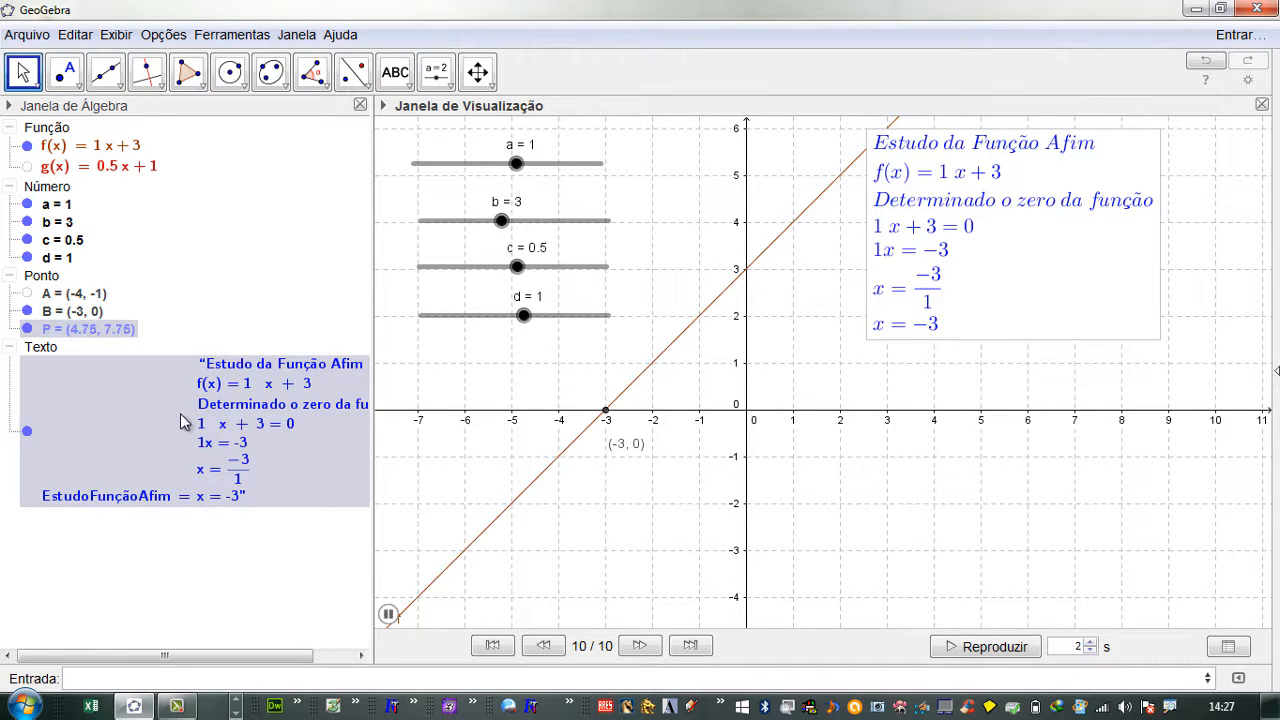
click(27, 431)
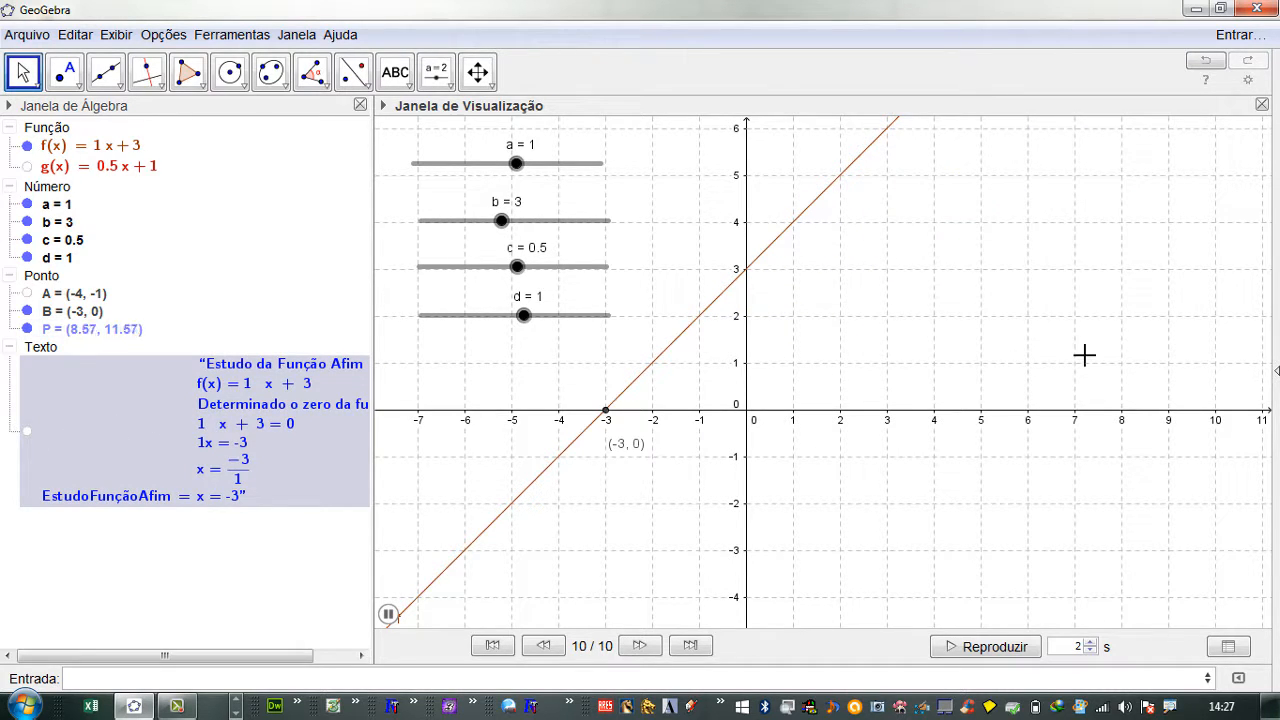
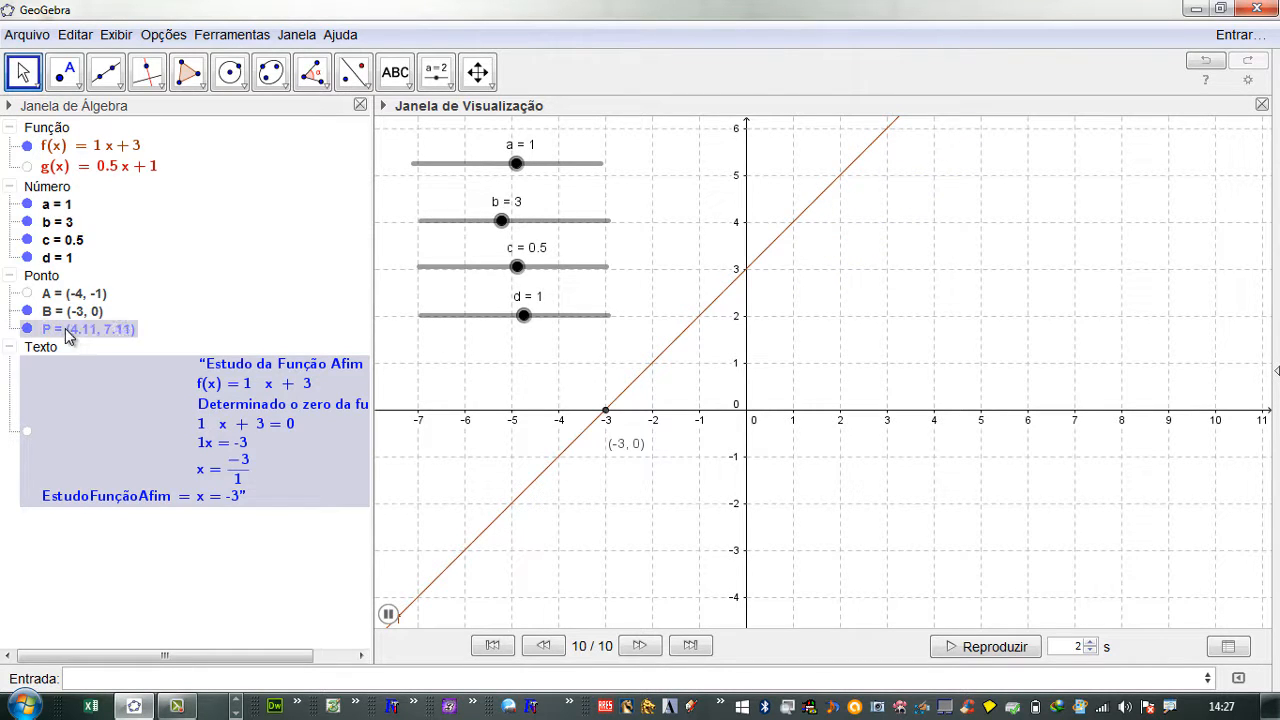
Stop the animation of point P and check its properties.
right_click(66, 330)
click(113, 475)
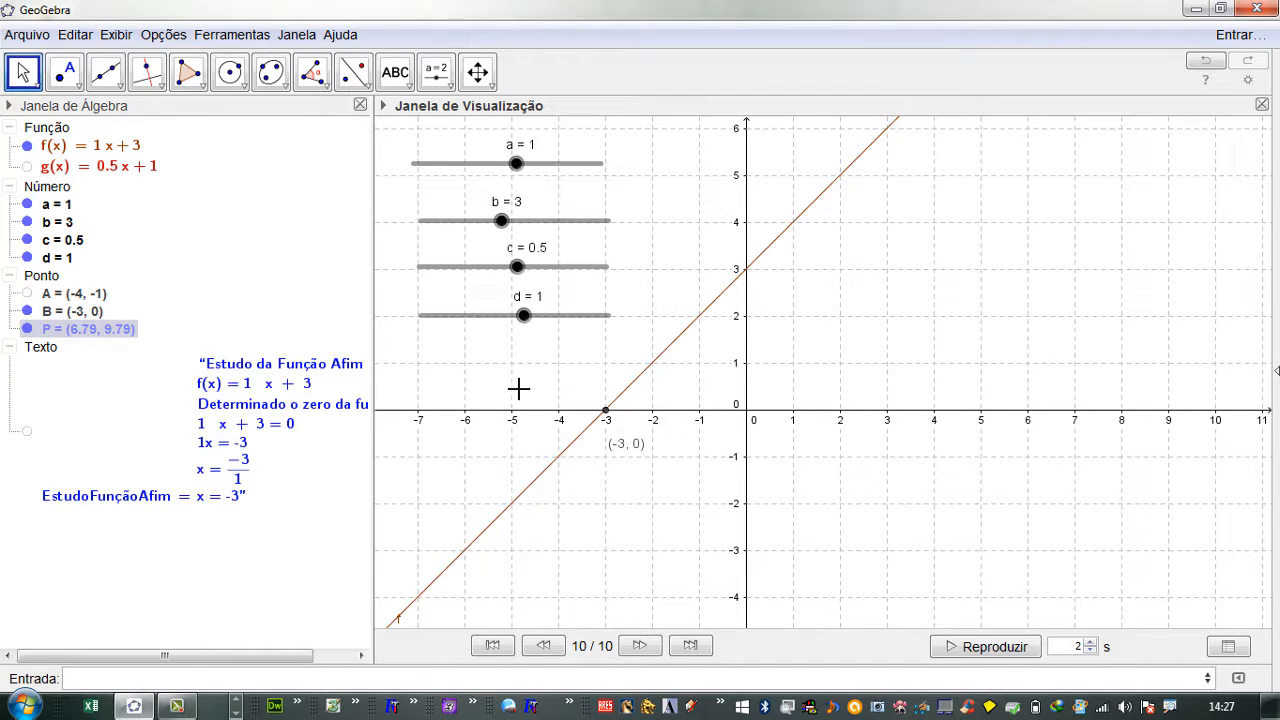
right_click(96, 328)
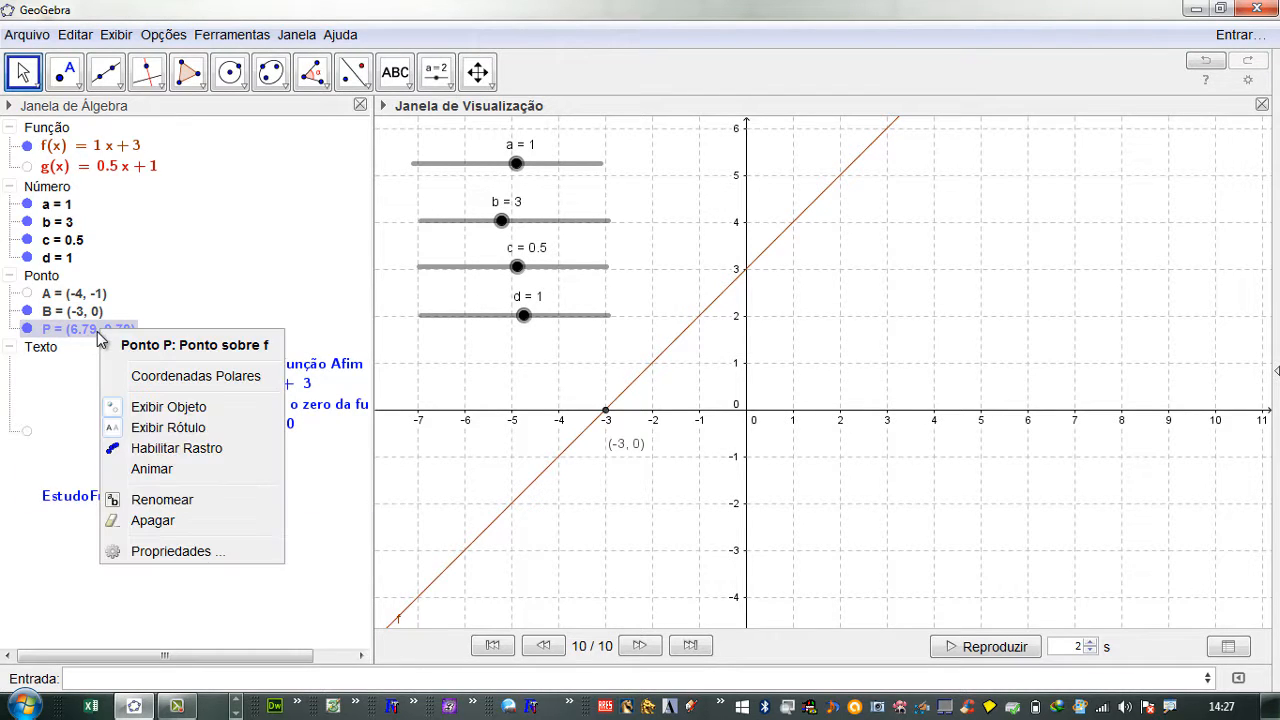
click(173, 552)
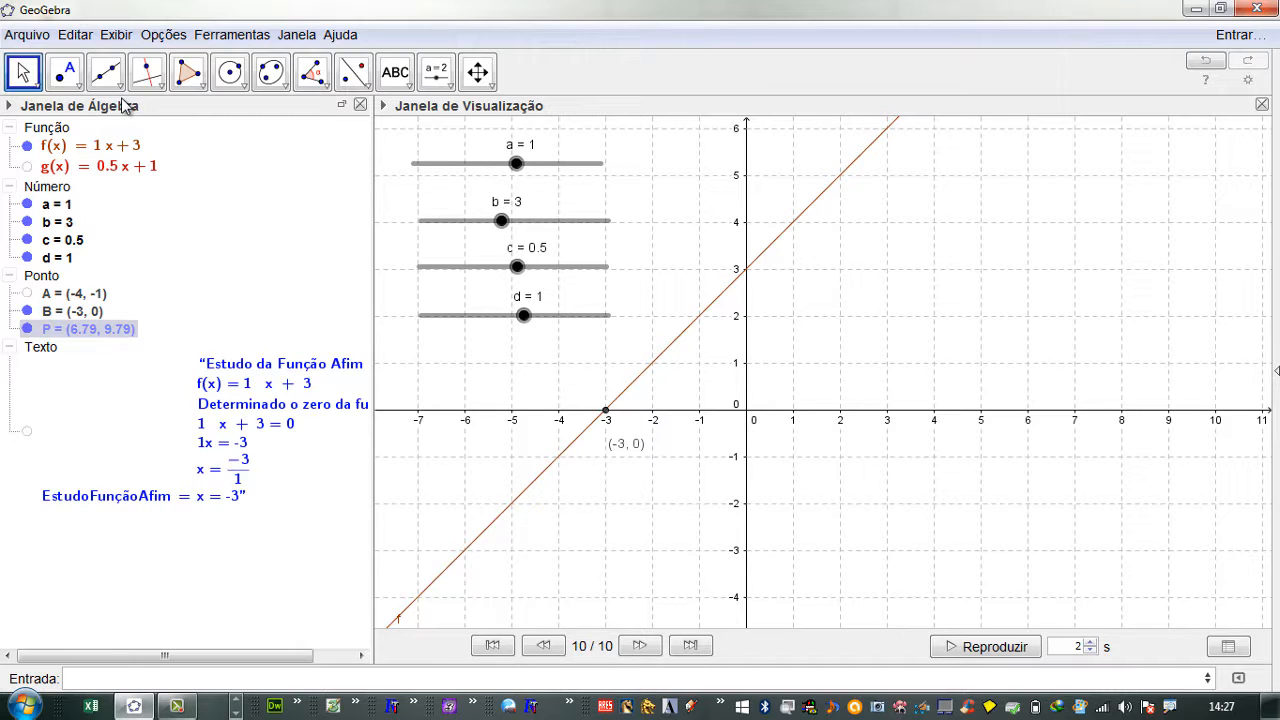
Create a number slider e below slider d, ranging from -5 to 5 with an increment of 0.1.
click(436, 71)
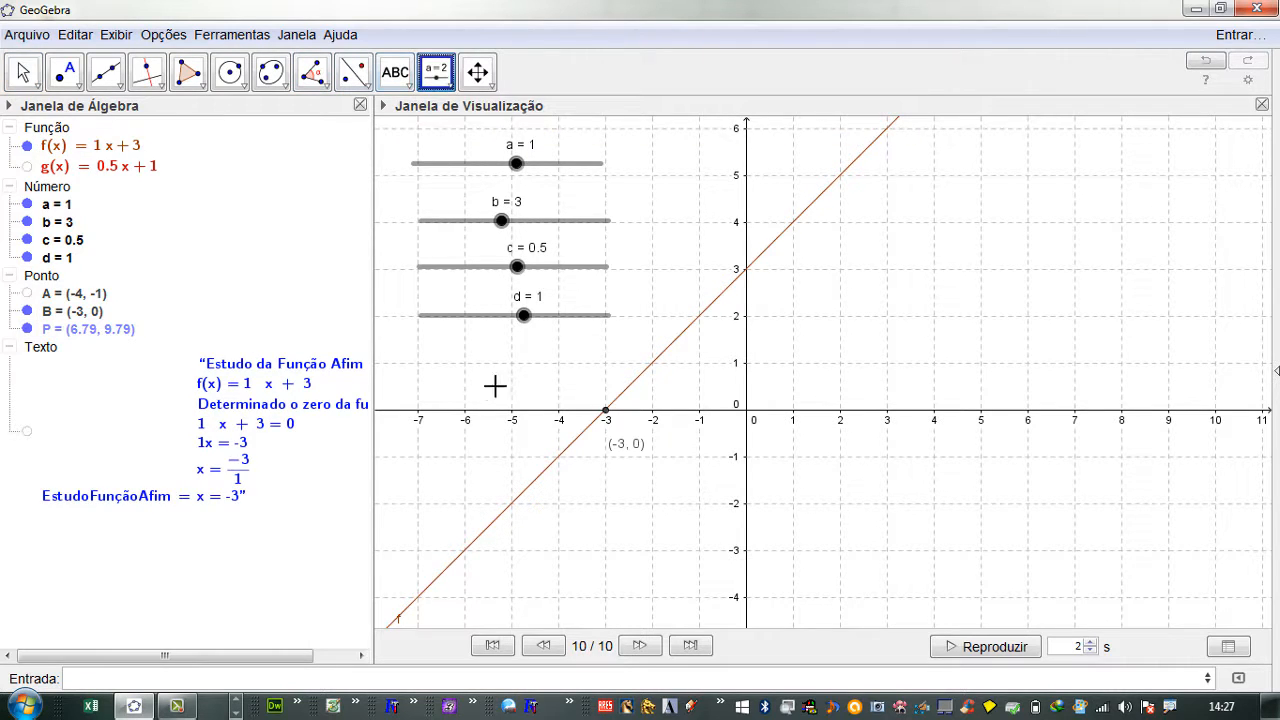
click(421, 360)
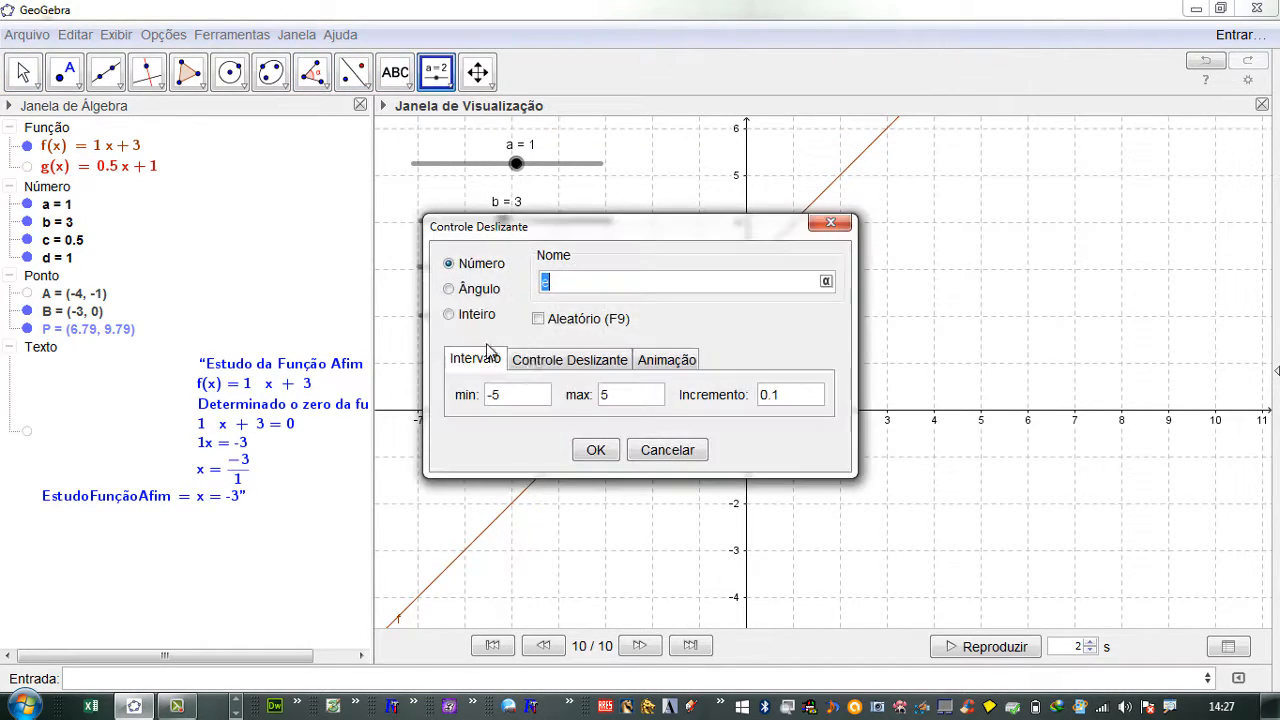
click(592, 452)
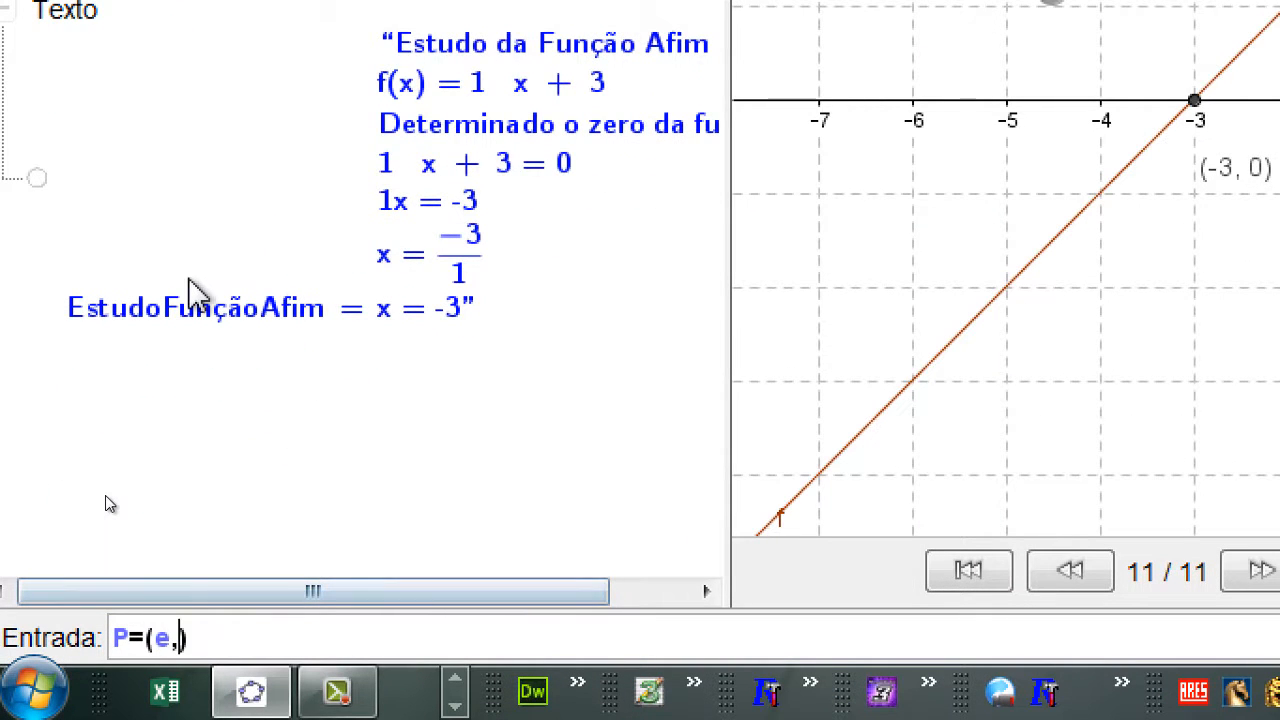
Redefine point P as P=(e,f(e)) and test it by moving slider e to 0 and back to 1.
text(f(e)
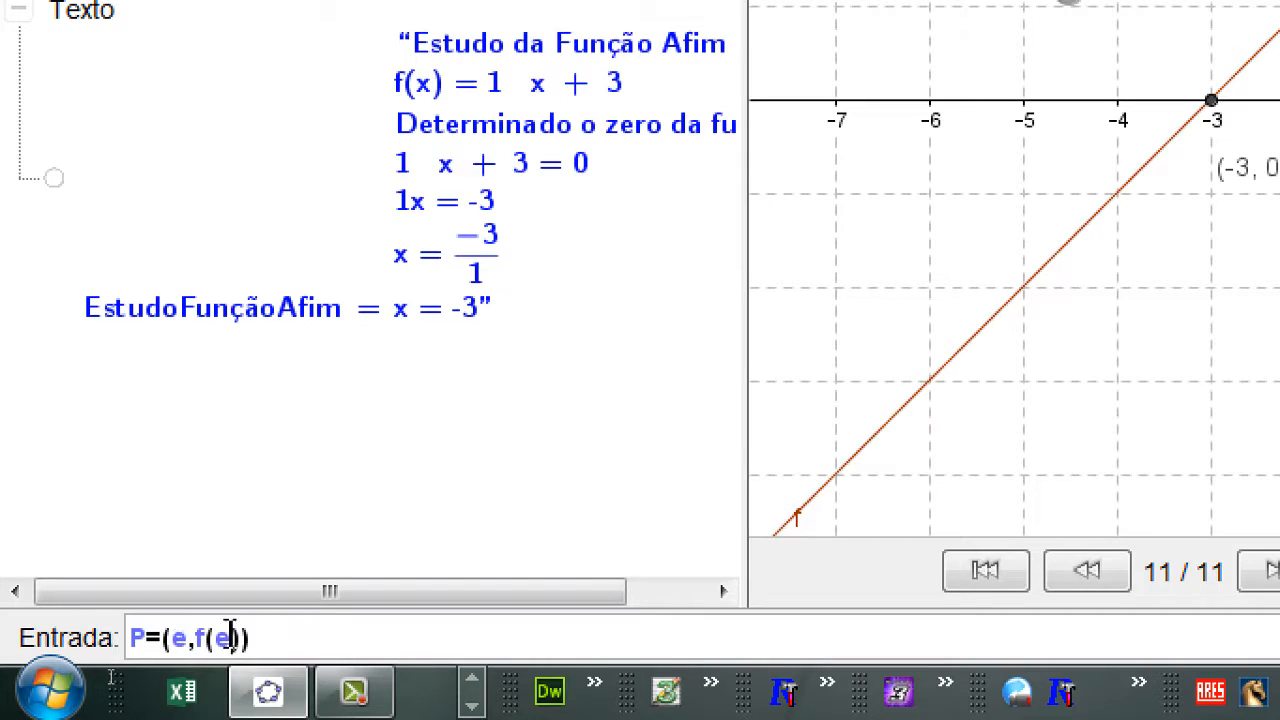
key(Return)
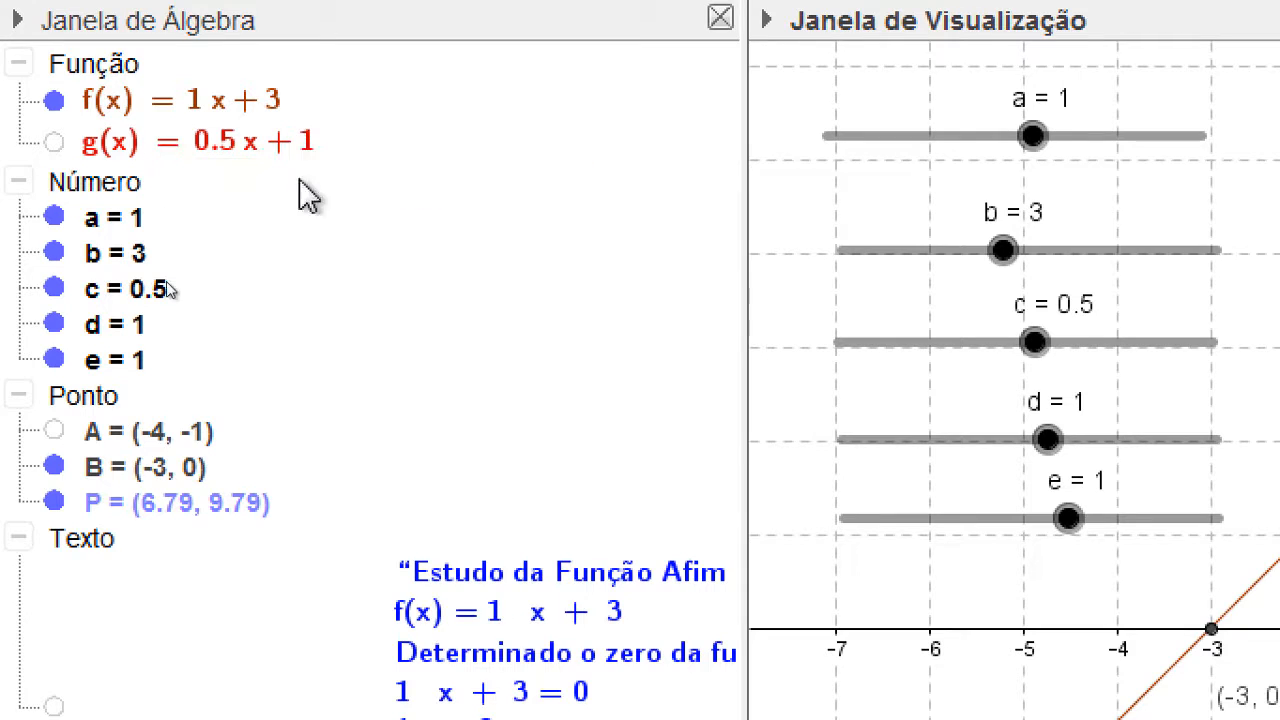
scroll(323, 640, right, 4)
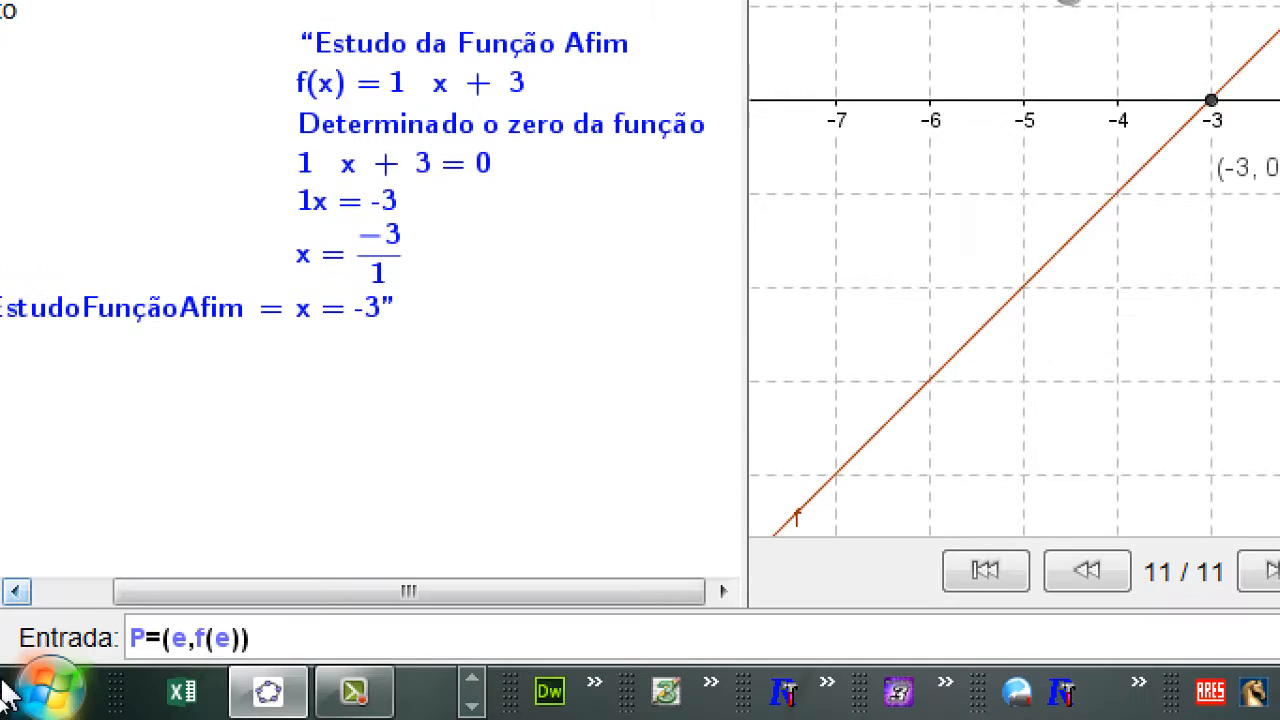
key(Return)
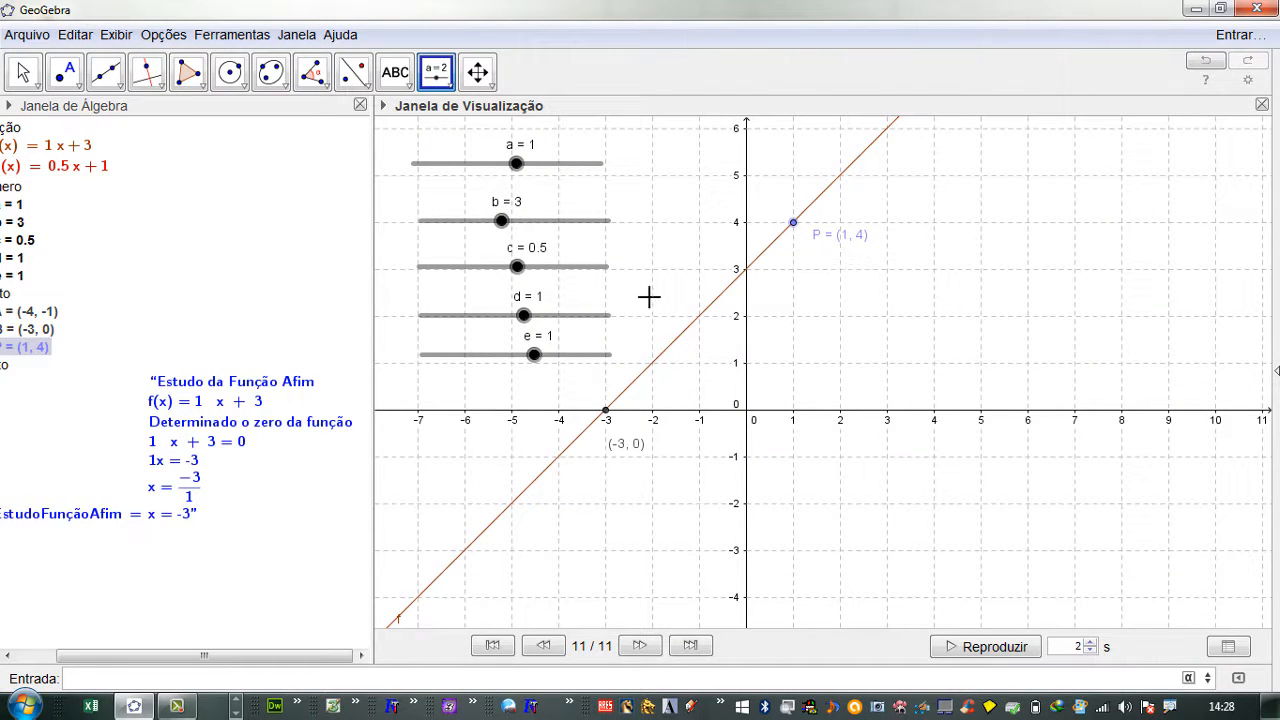
mouse_move(530, 362)
mouse_down()
mouse_move(554, 364)
mouse_move(463, 362)
mouse_move(530, 368)
mouse_move(474, 361)
mouse_move(516, 370)
mouse_up()
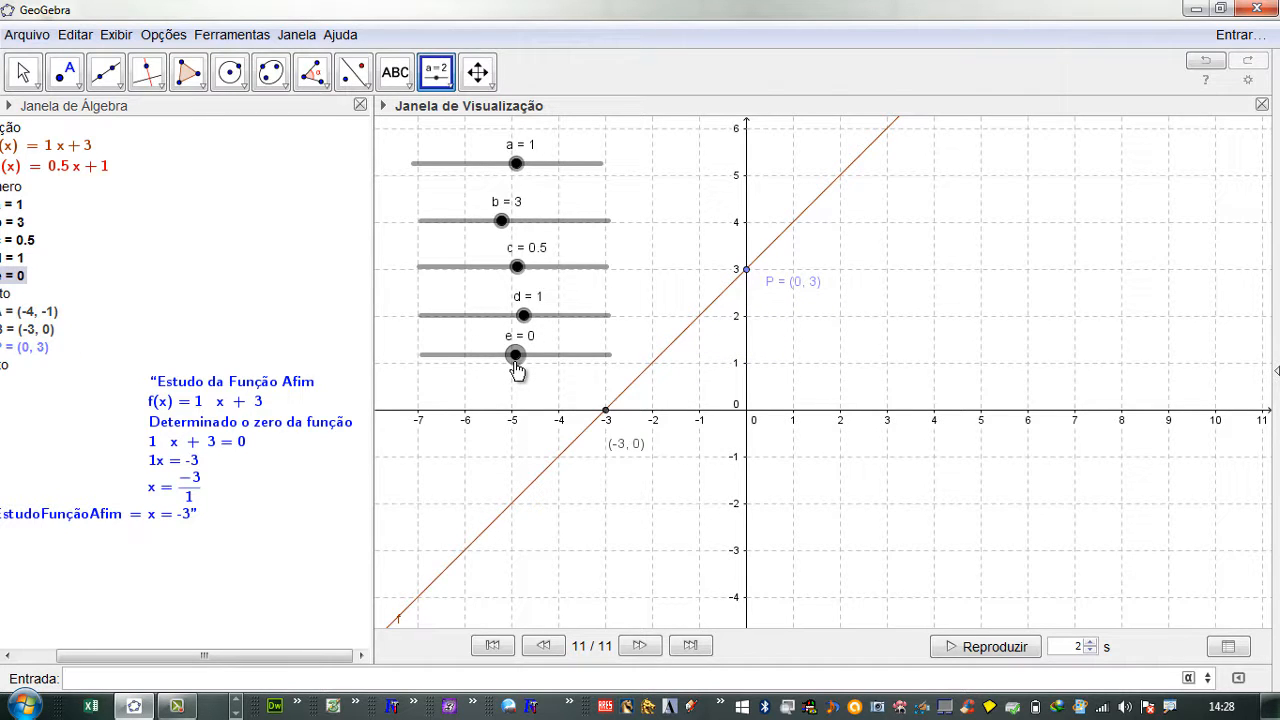
mouse_move(516, 370)
mouse_down()
mouse_move(422, 362)
mouse_move(576, 362)
mouse_move(622, 385)
mouse_move(535, 369)
mouse_up()
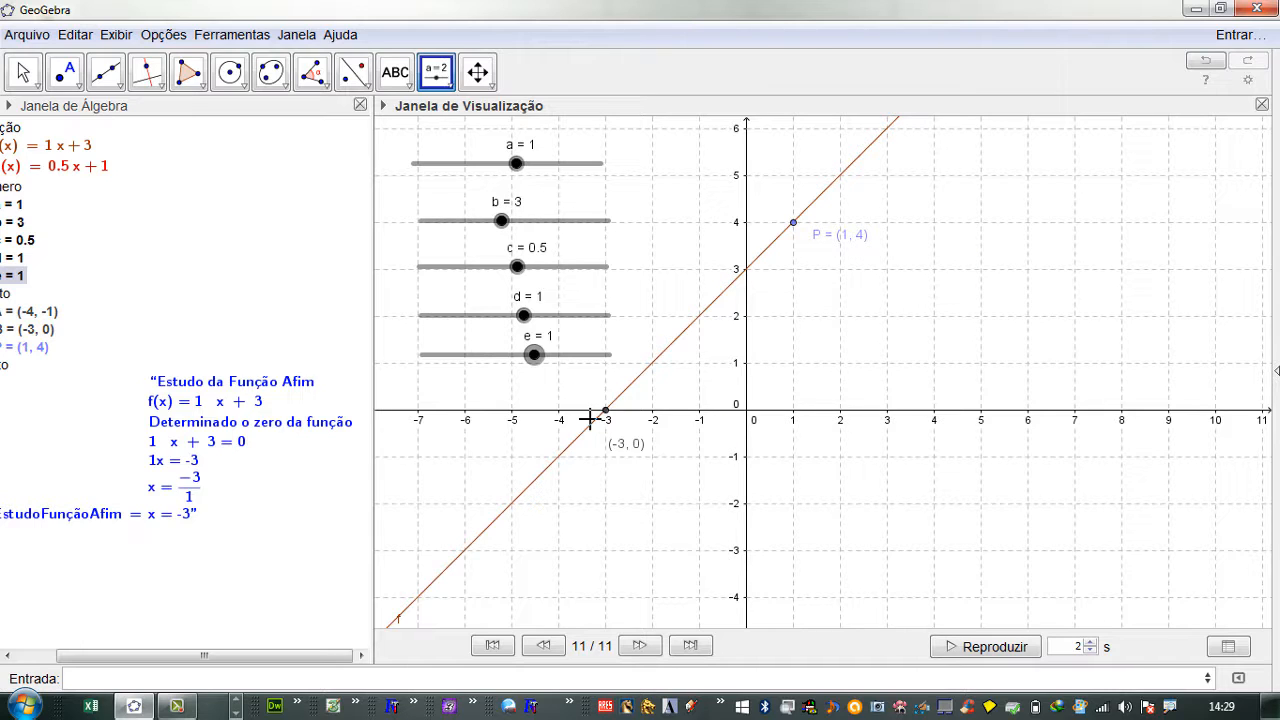
Try to enter the expression Classificação[a<0,"Decrescente","Crescente"] as a new object.
click(190, 678)
text(Classificacao)
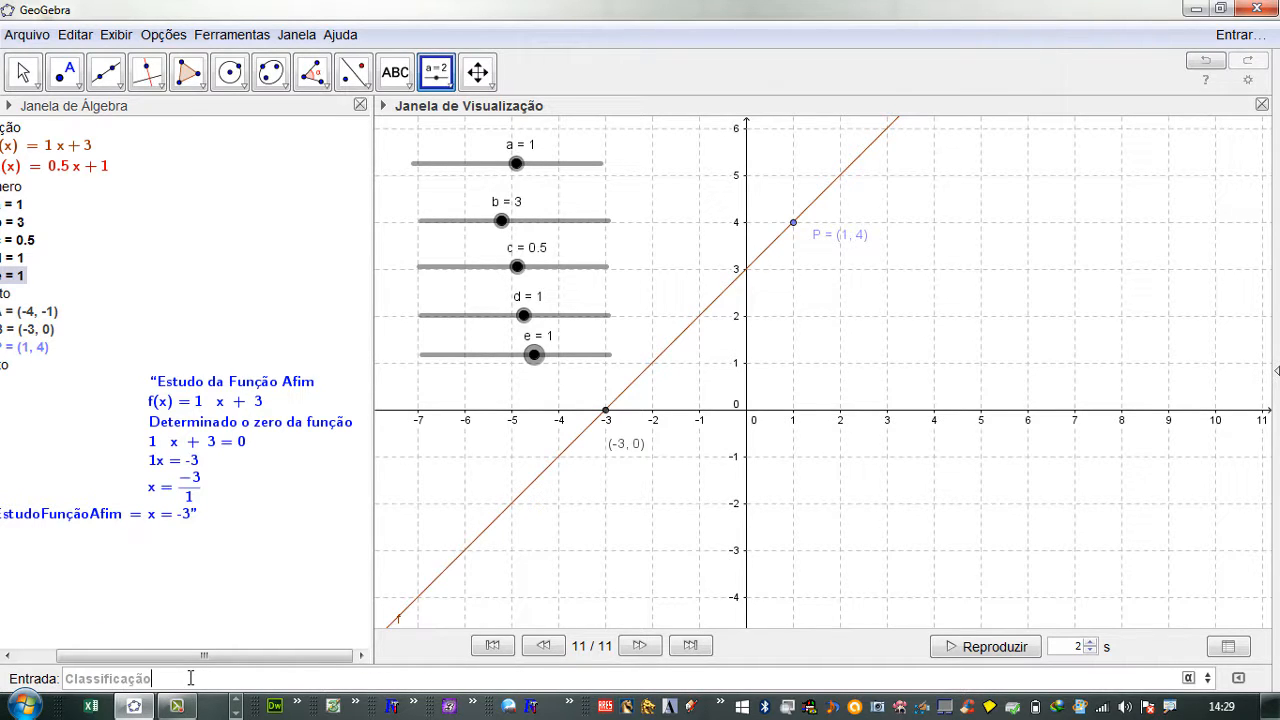
key(Return)
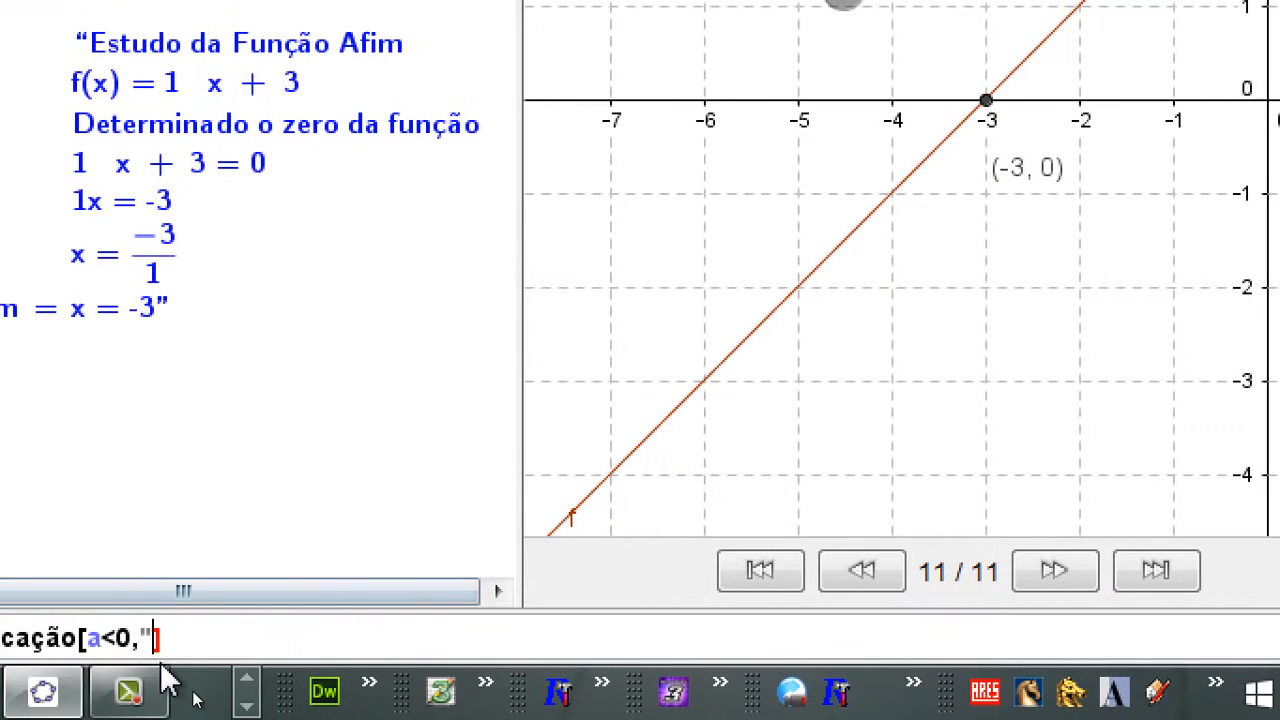
mouse_move(164, 670)
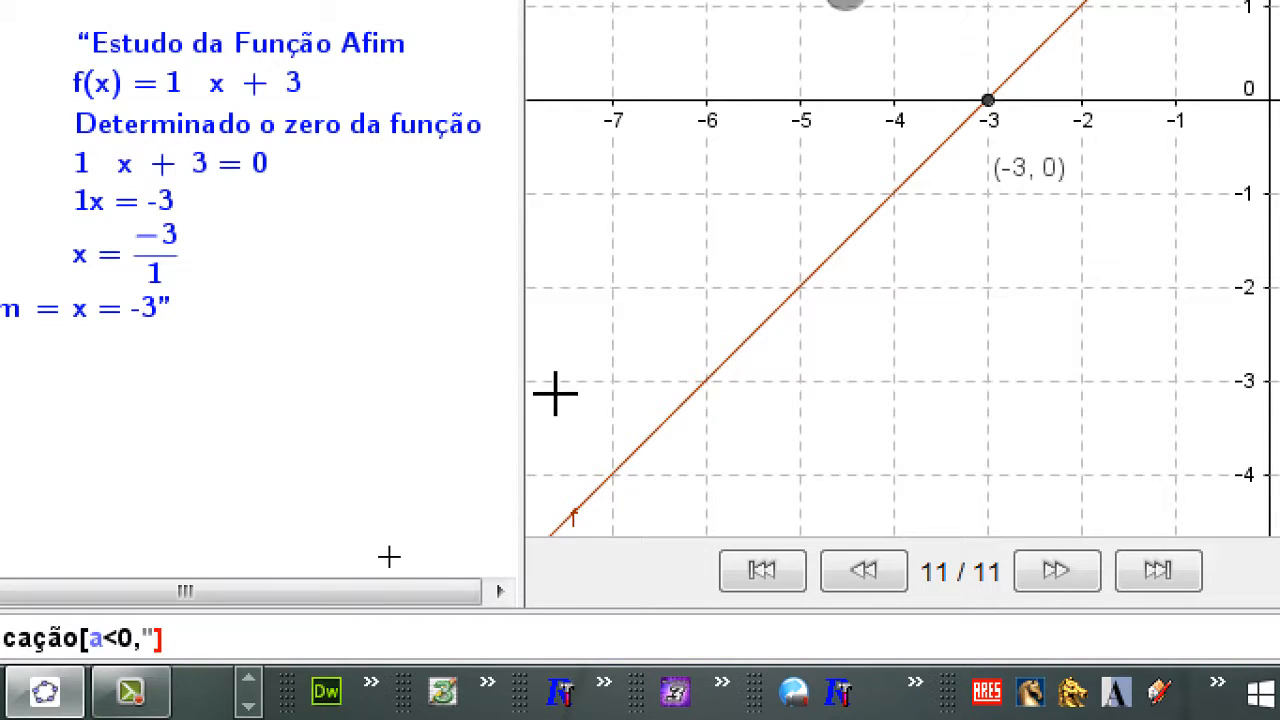
text(Decrescent)
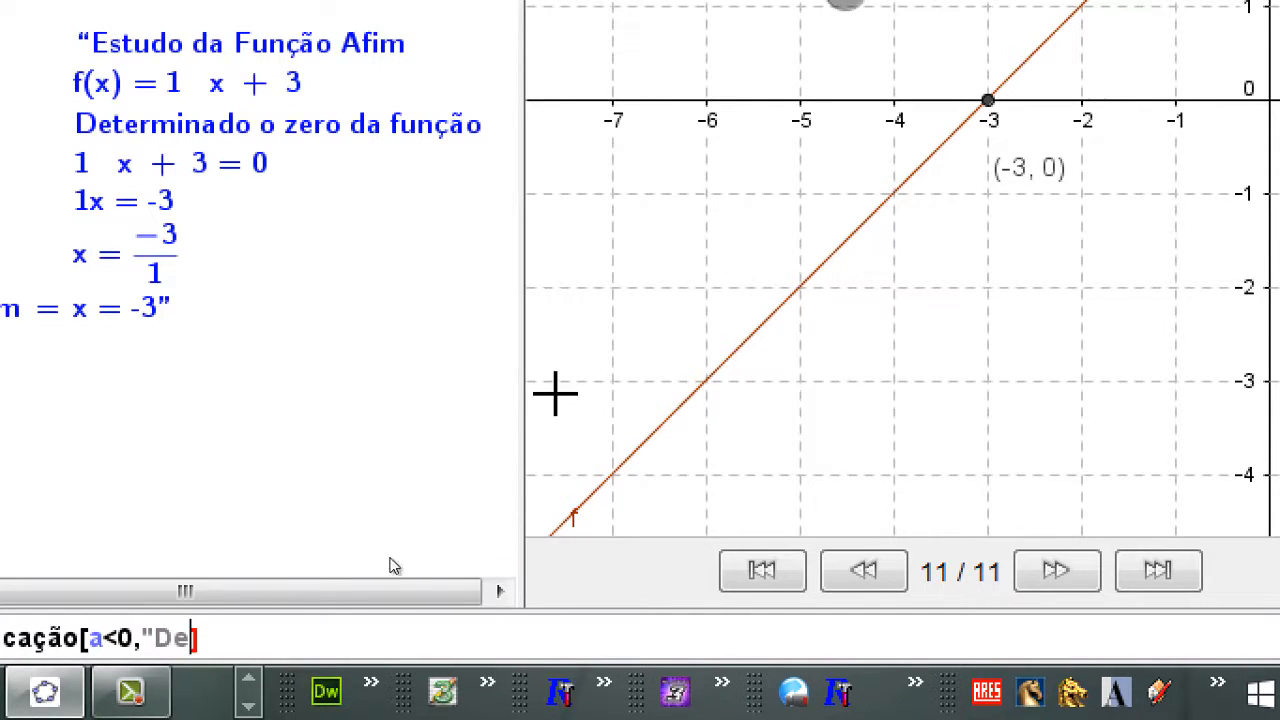
text(e")
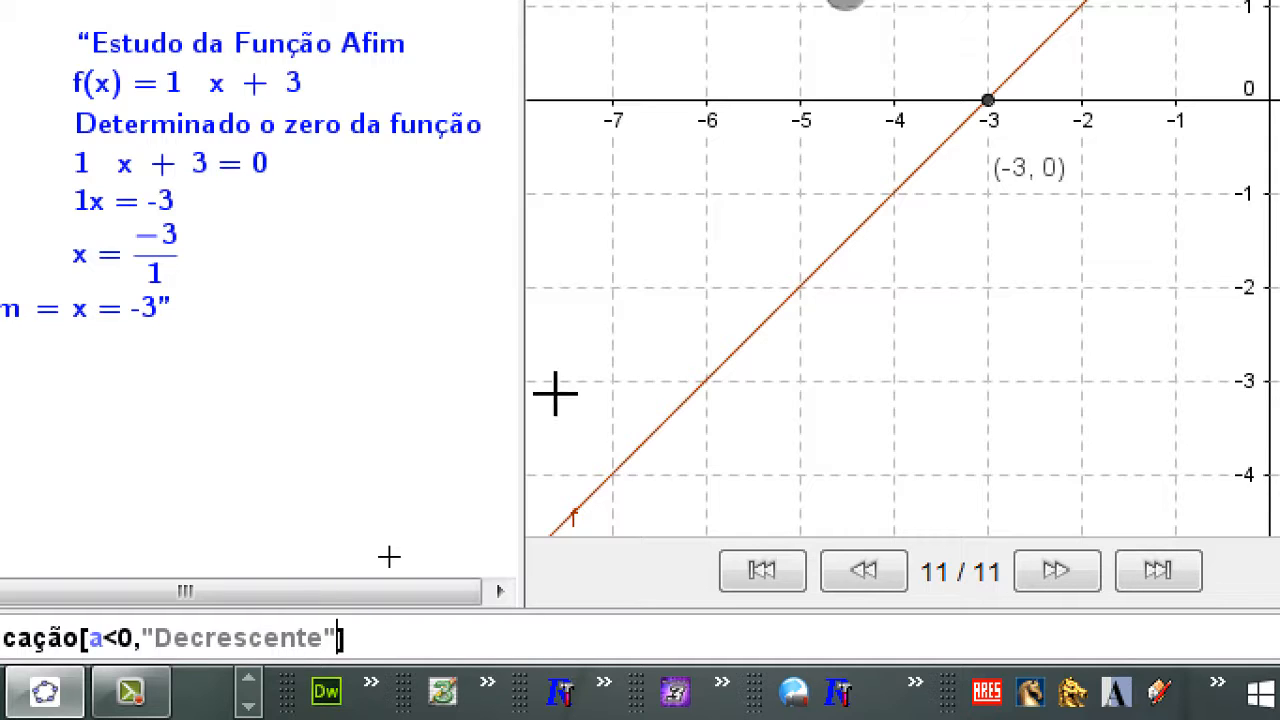
text(,"Crescente)
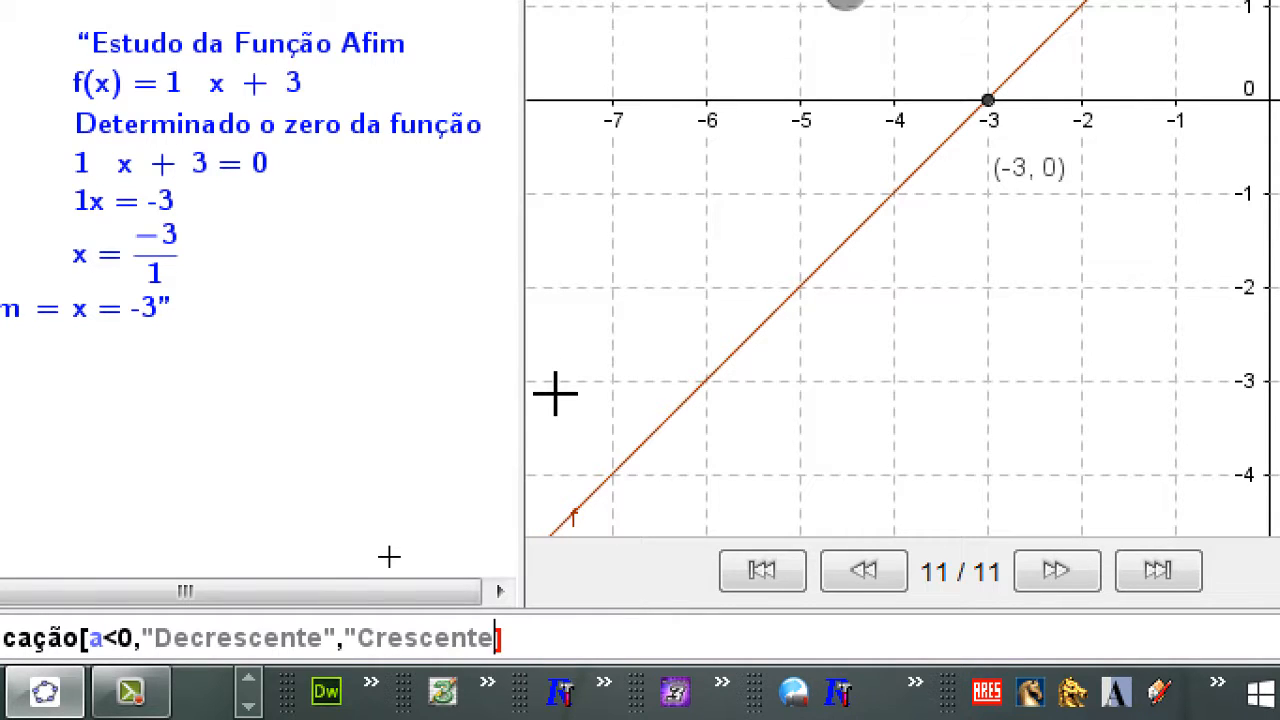
text(")
key(Return)
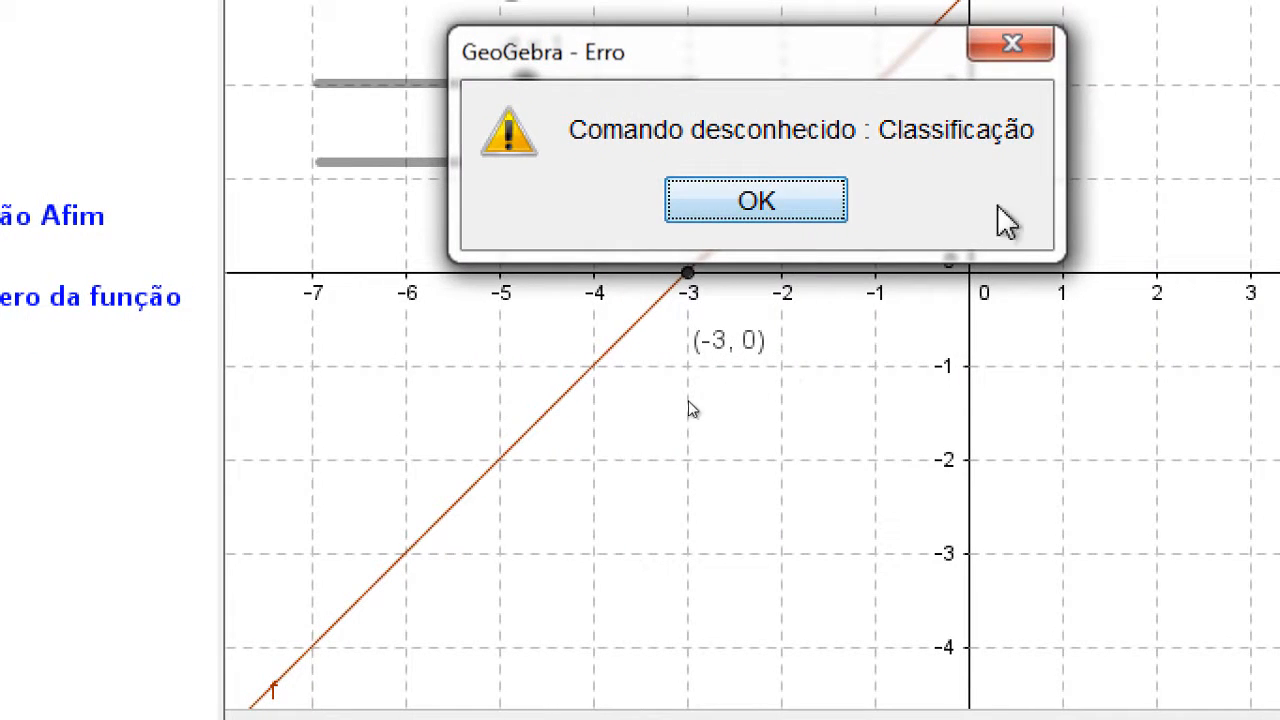
click(718, 194)
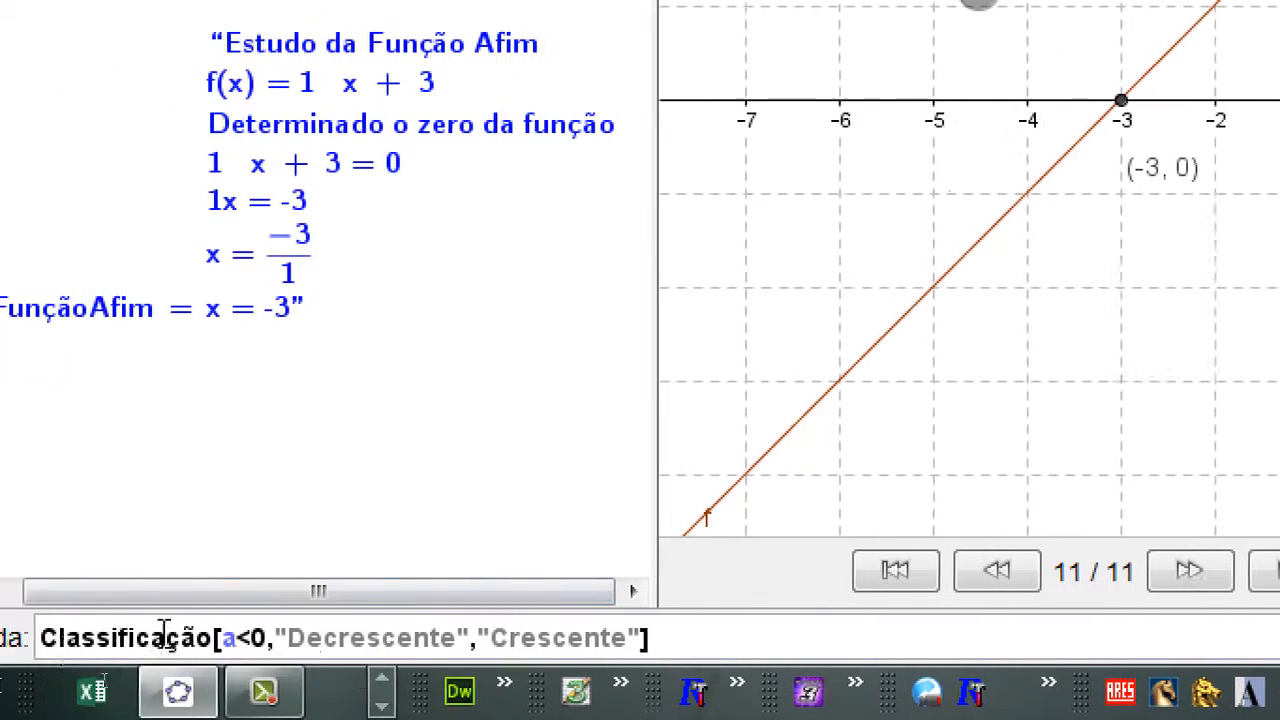
Correct the entry to Classificação=Se[a<0,"Decrescente","Crescente"] and create the conditional text.
click(301, 632)
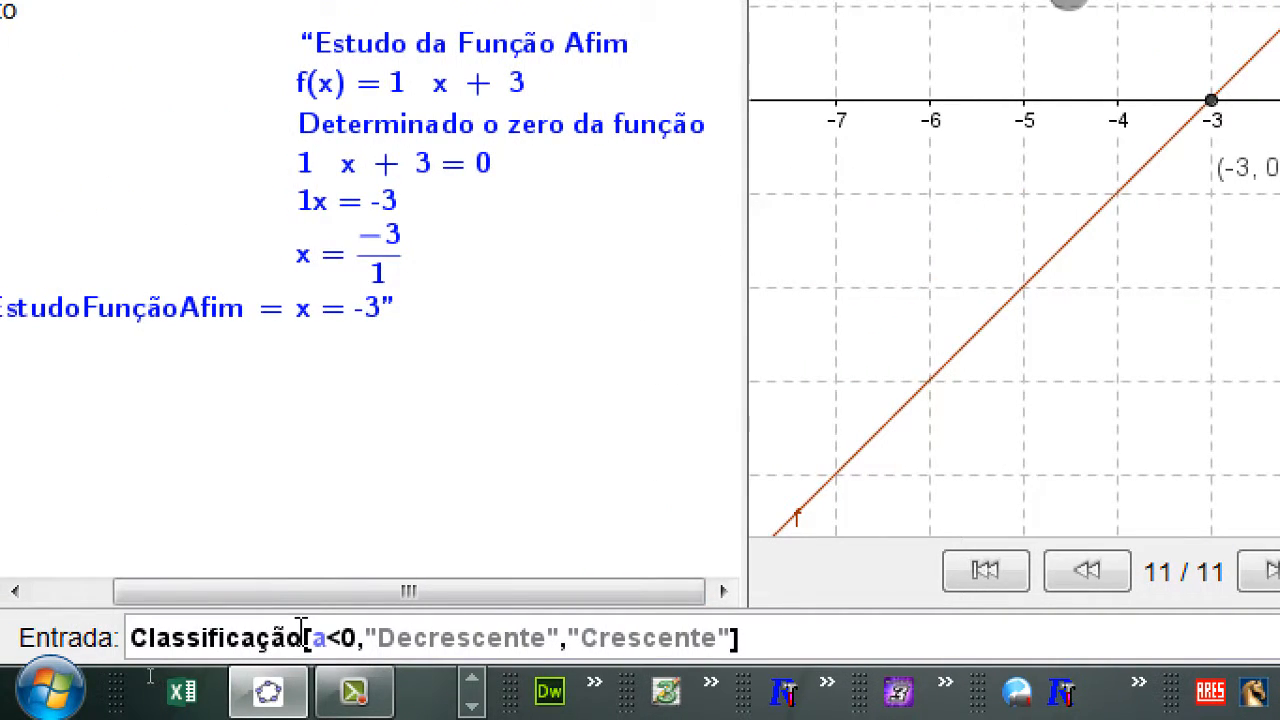
text(=Se)
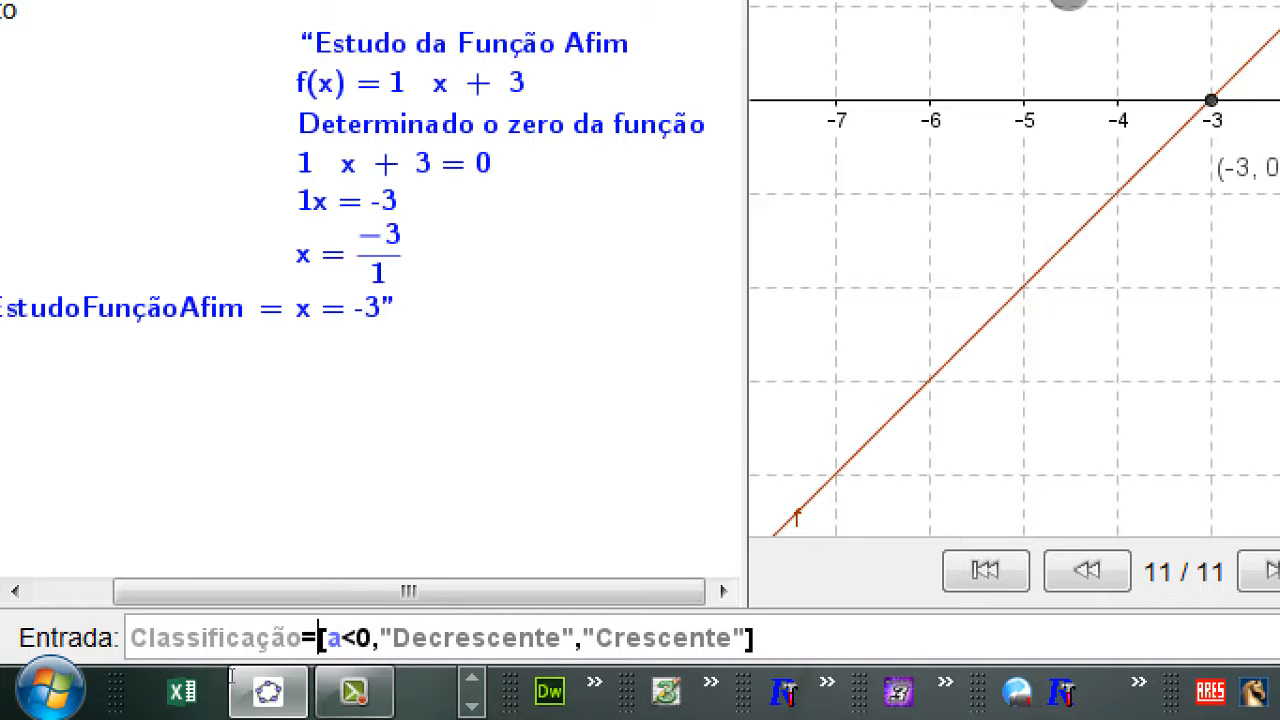
click(812, 637)
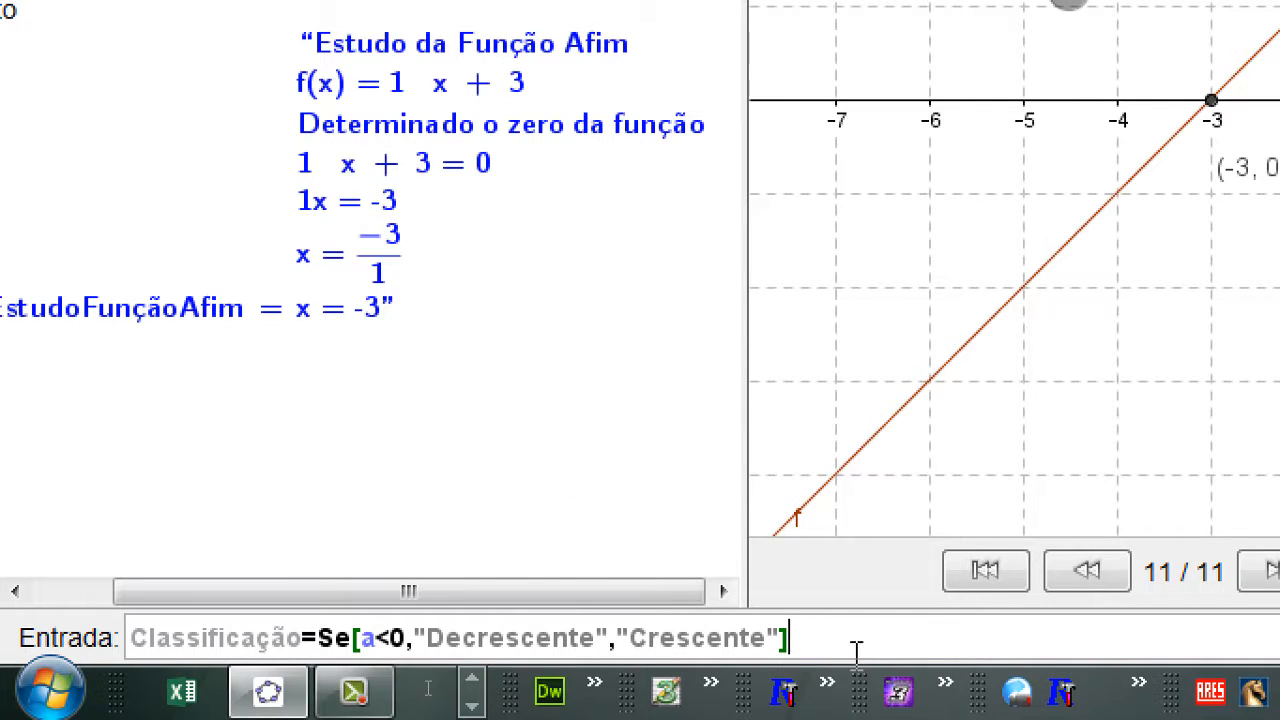
key(Return)
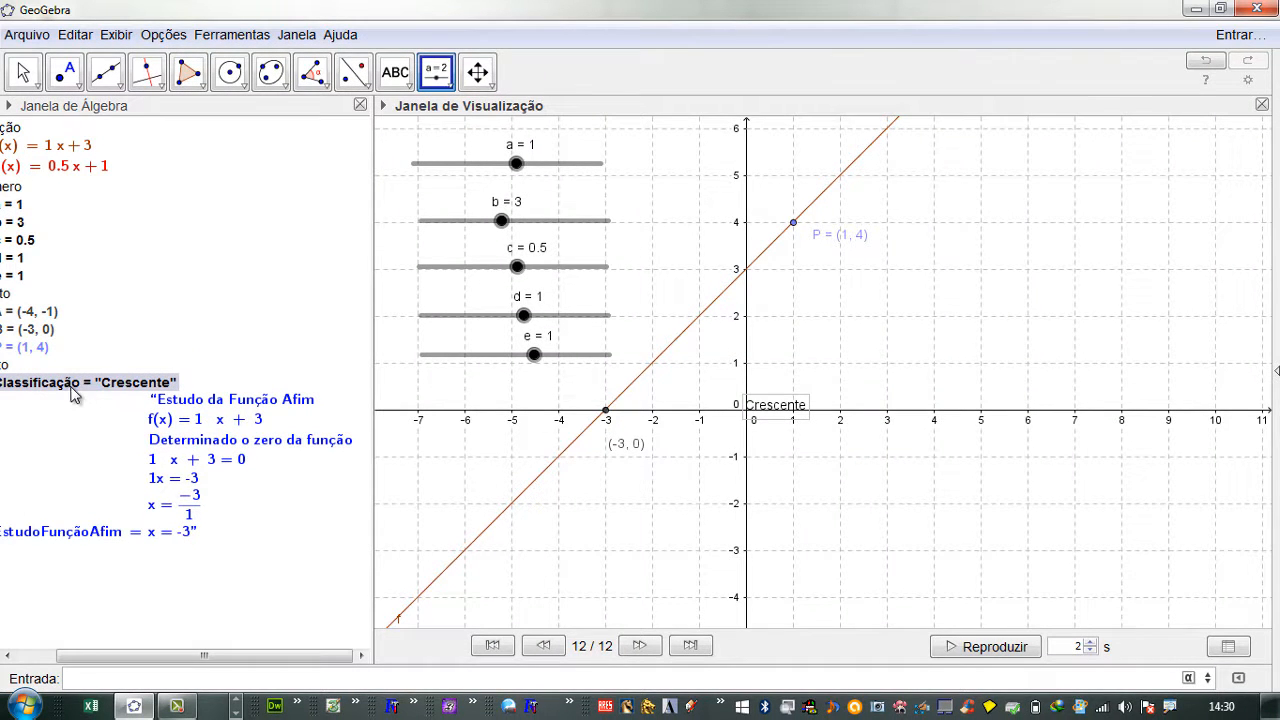
Rename the Classificação text to a sample first name and restore its name to Classificação.
drag(137, 652, 12, 655)
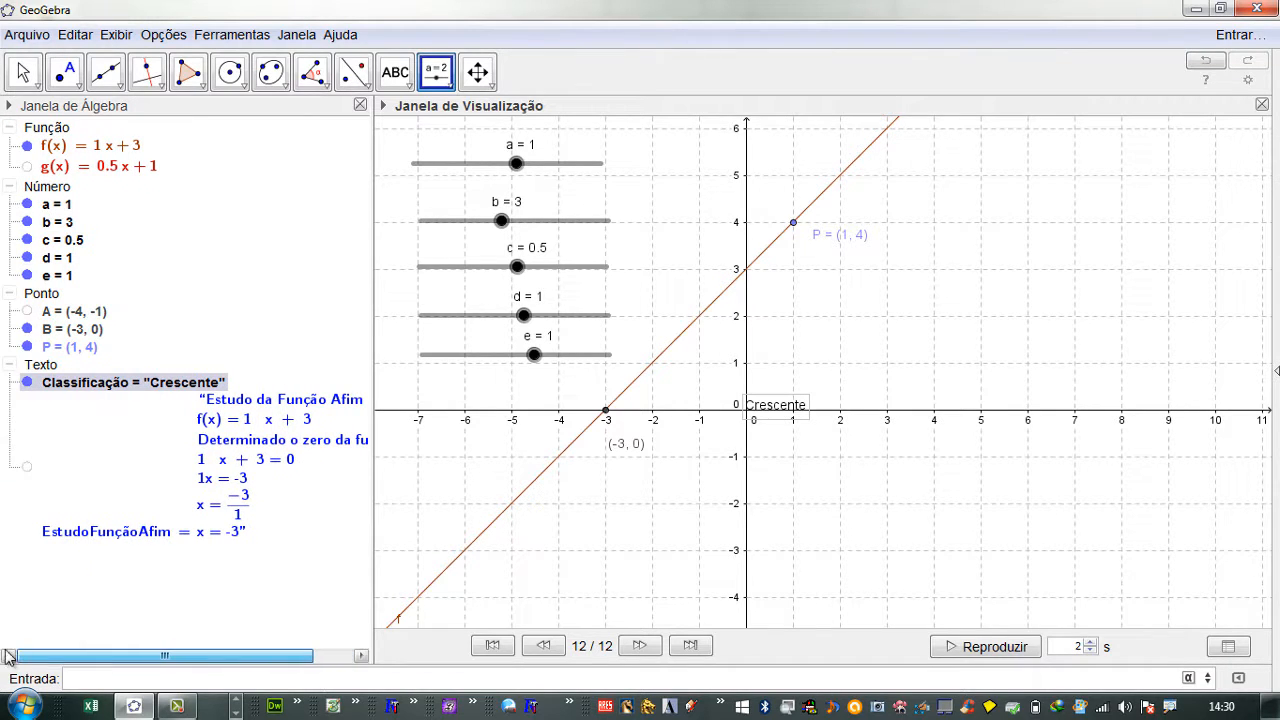
right_click(90, 388)
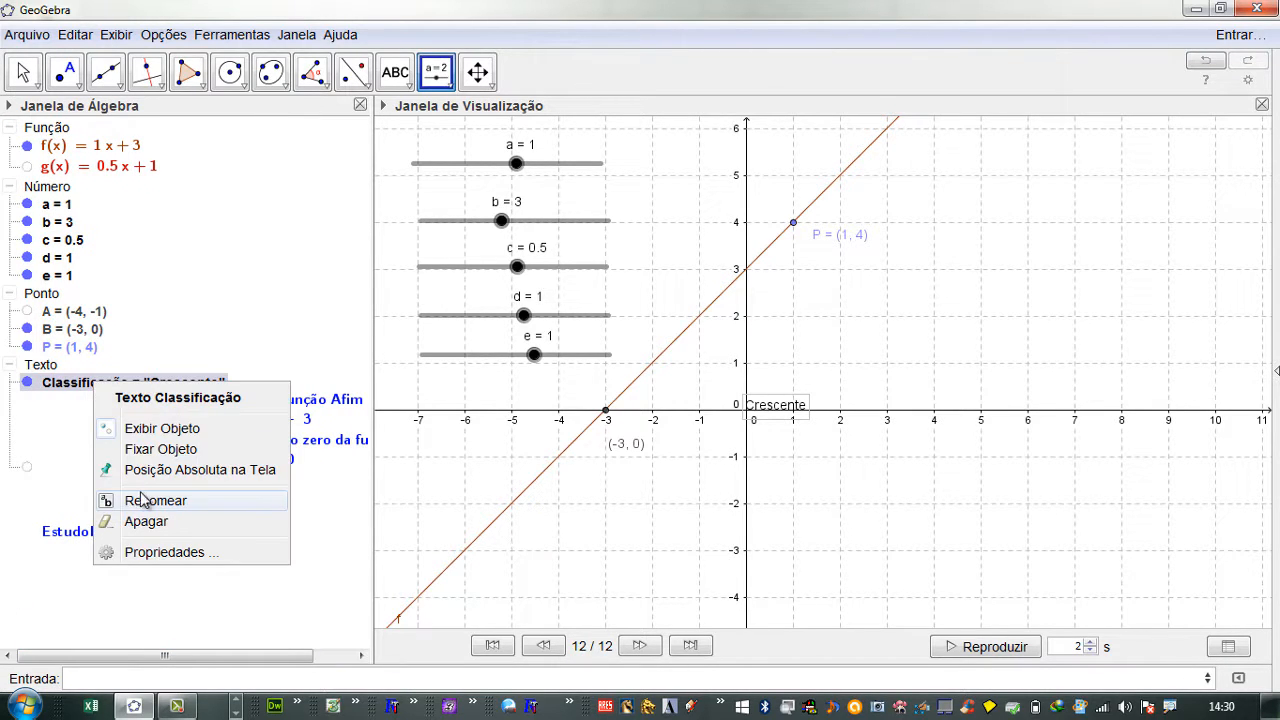
click(125, 498)
text(João)
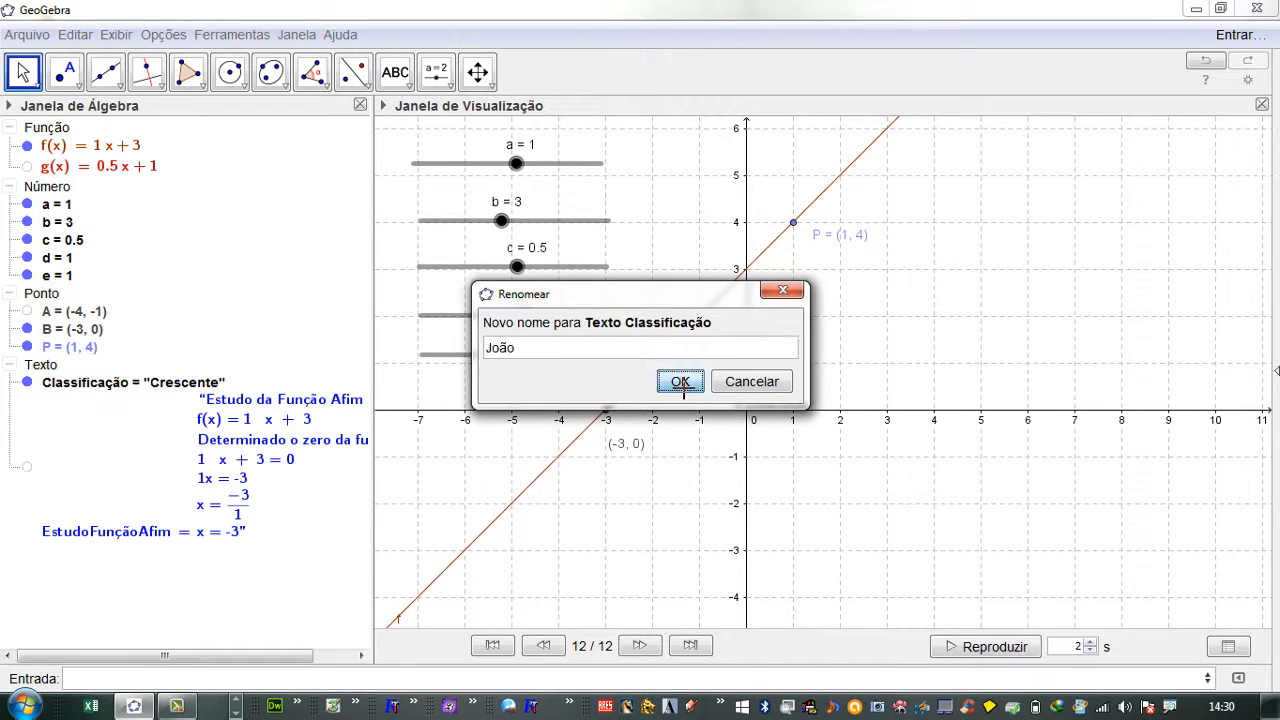
click(678, 381)
right_click(142, 540)
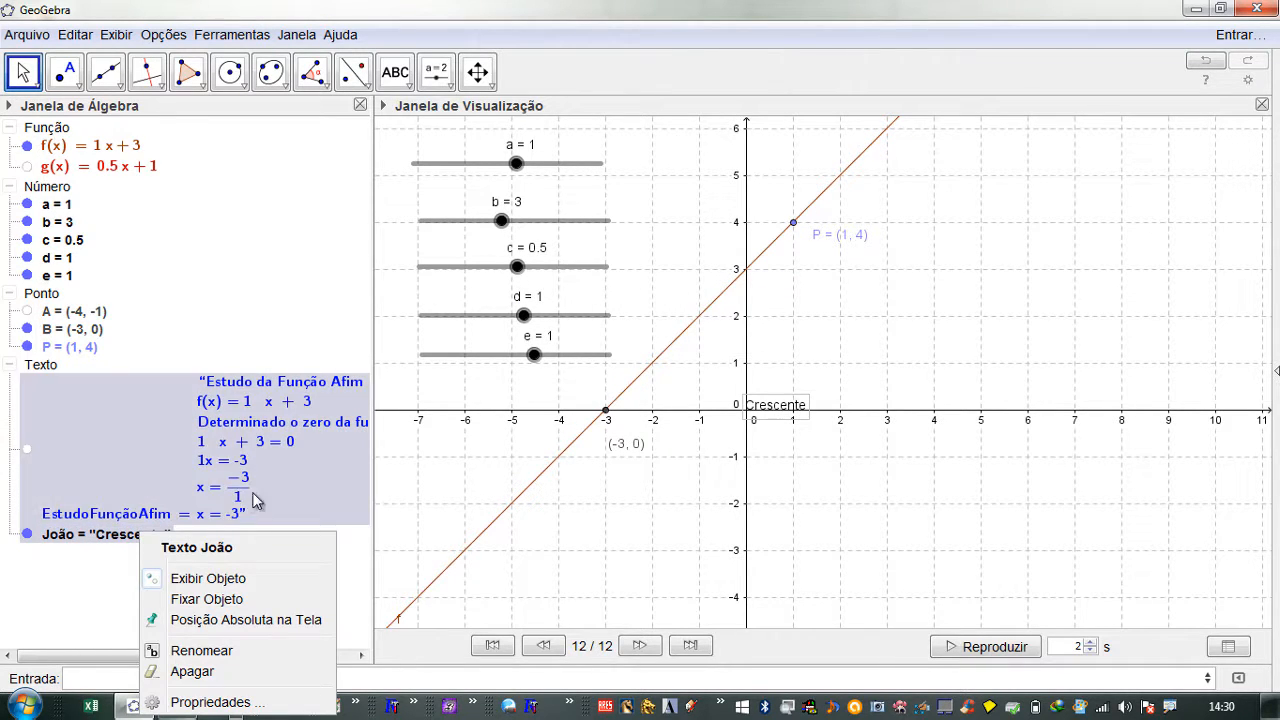
click(191, 652)
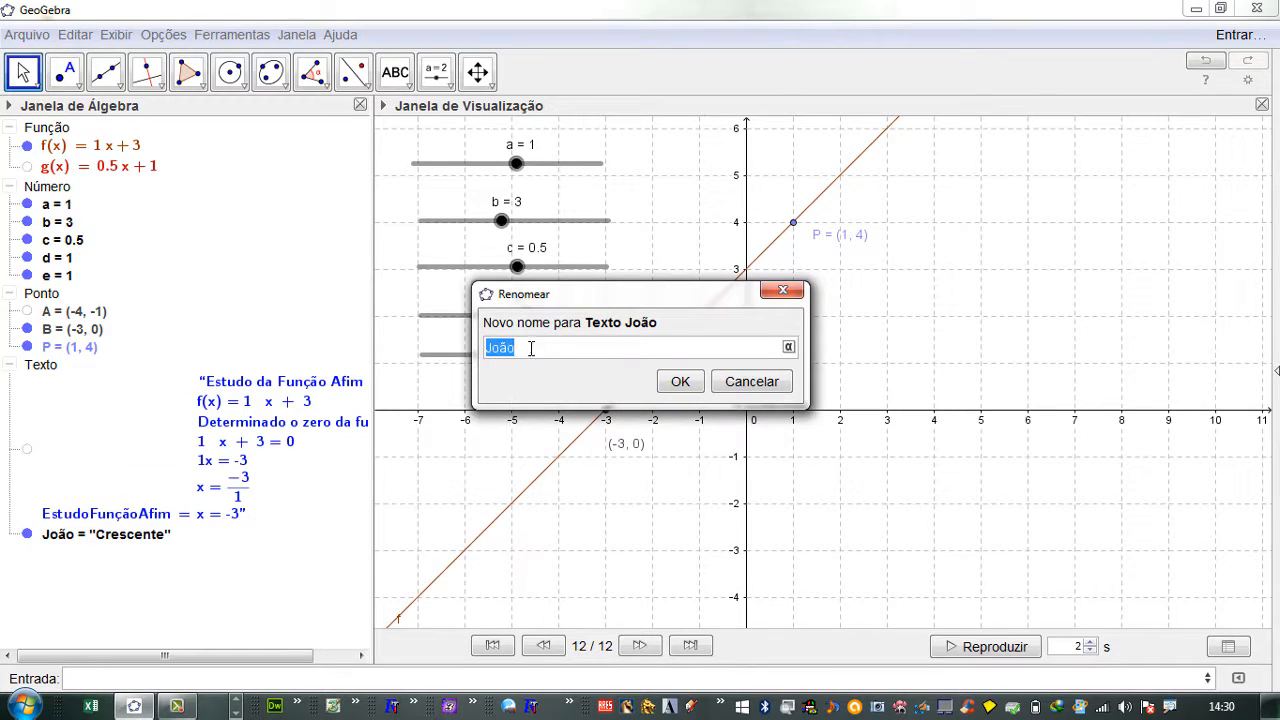
text(Classificaç)
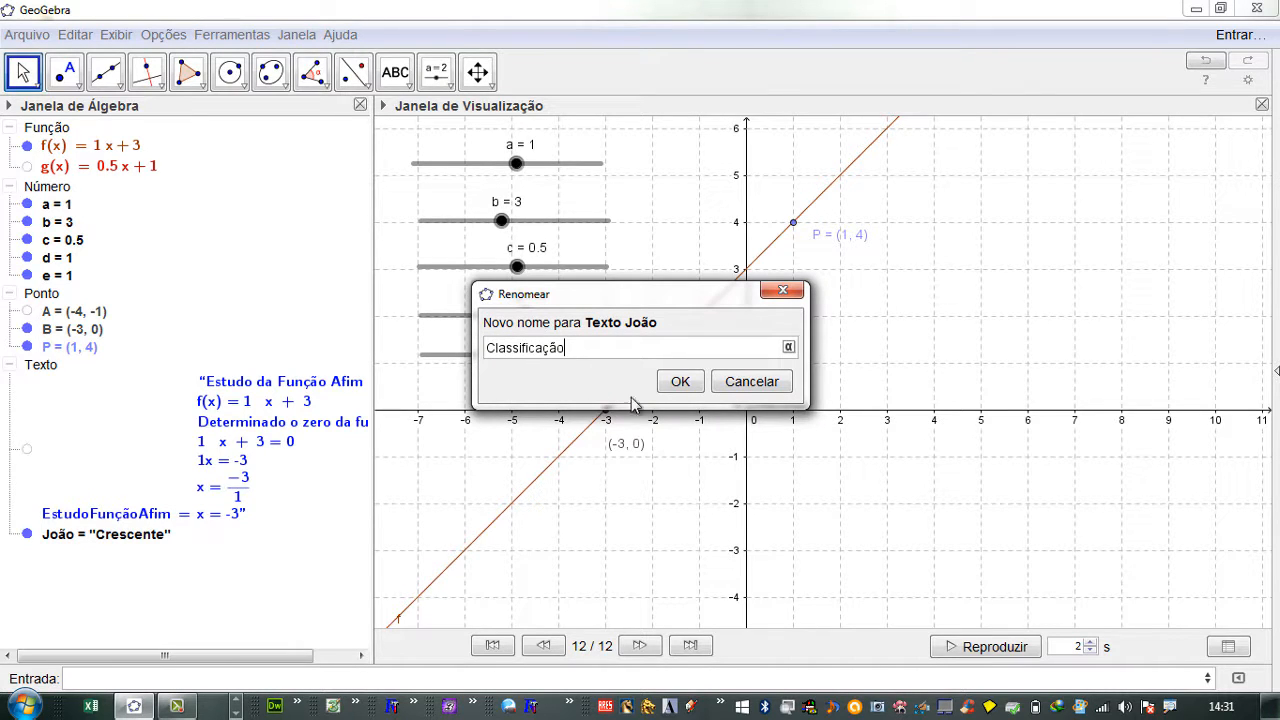
click(679, 381)
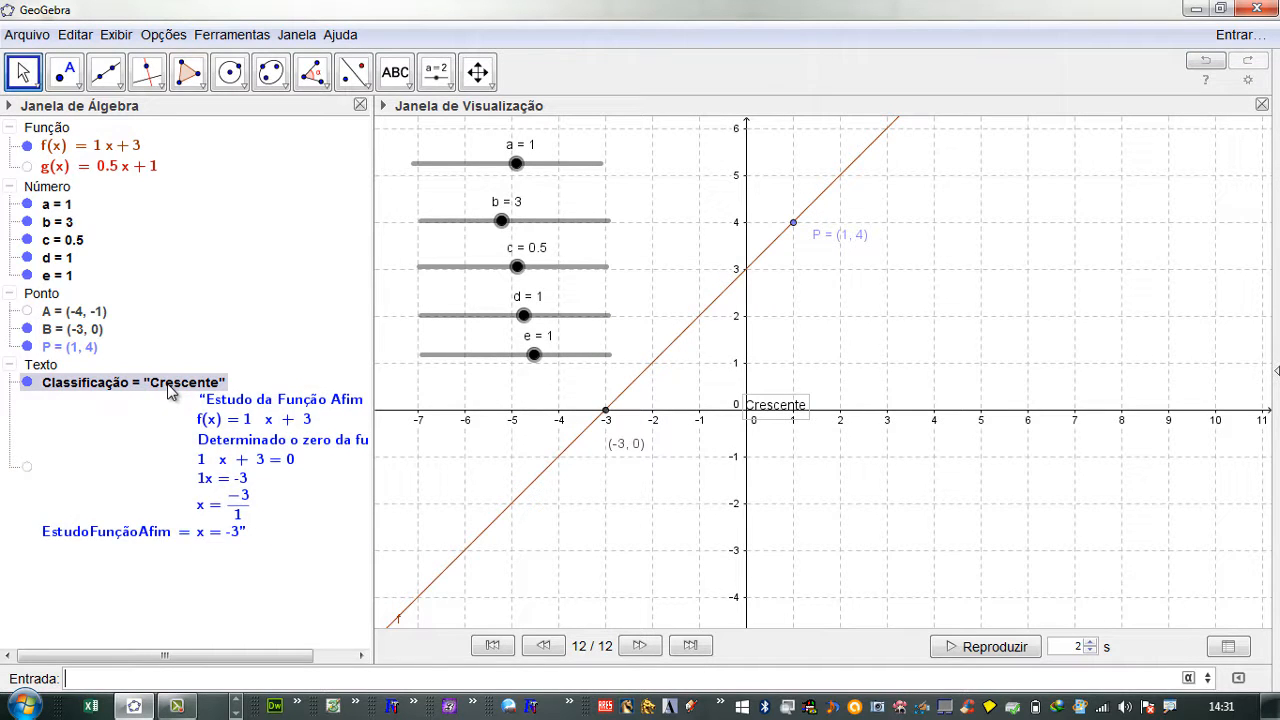
Set slider a to -0.5, check the Classificação text among the objects, and hide and reshow it.
click(515, 164)
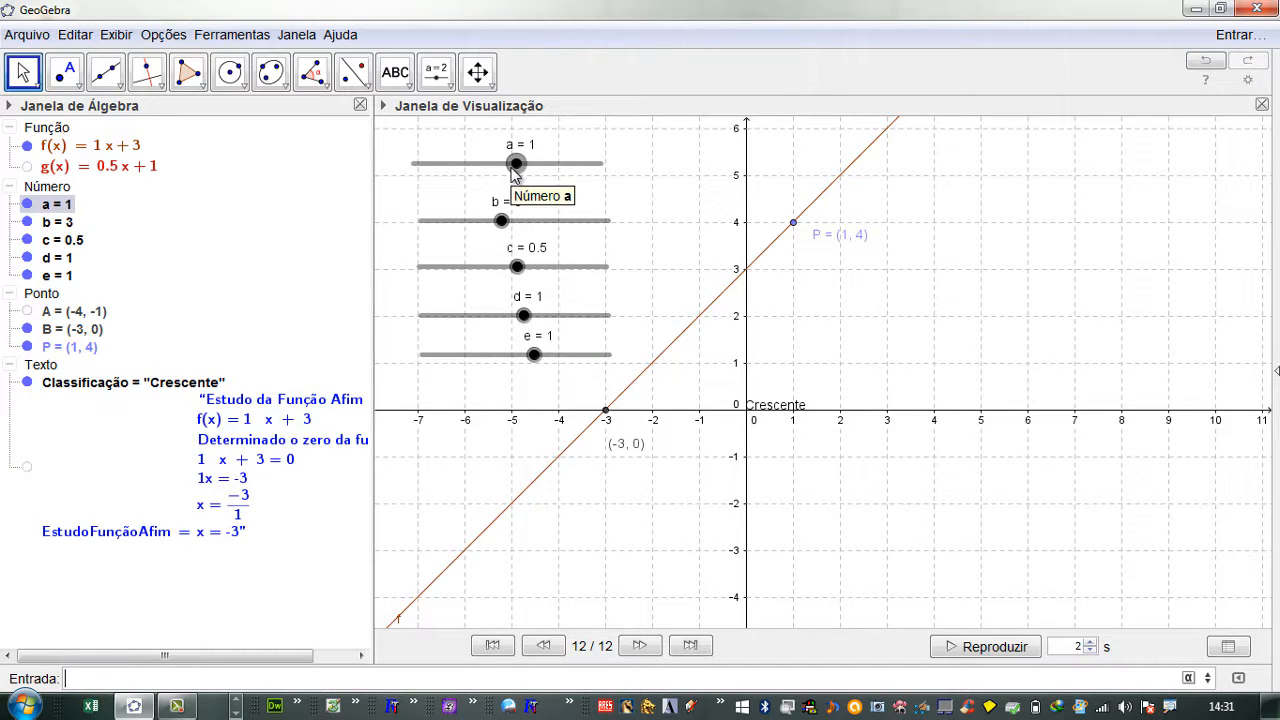
drag(515, 168, 502, 172)
click(190, 384)
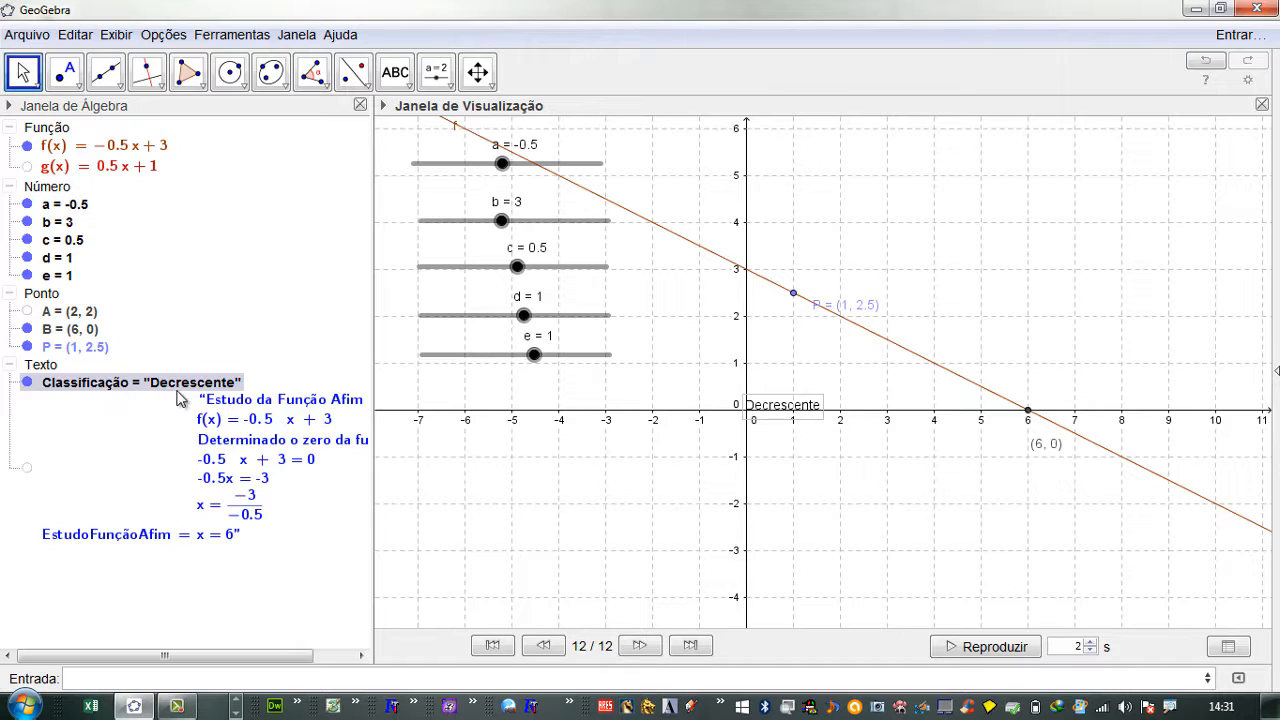
click(137, 391)
click(93, 379)
click(145, 350)
click(109, 382)
click(320, 476)
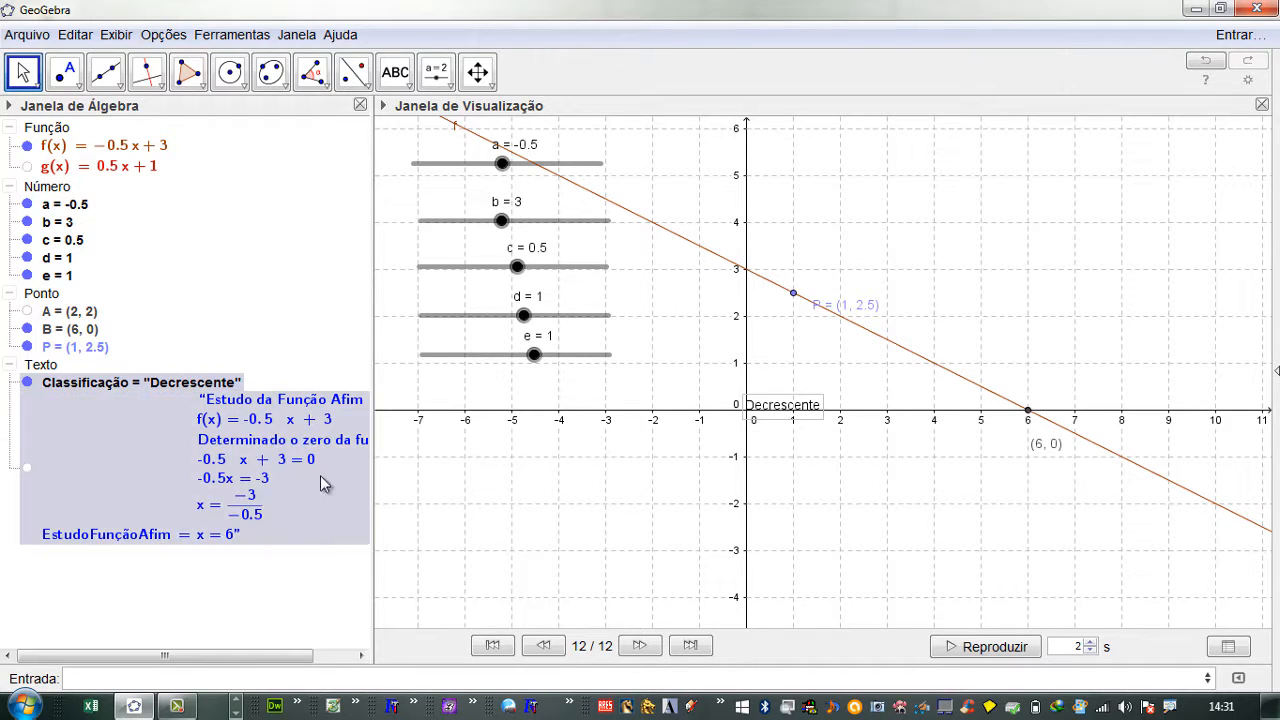
click(115, 383)
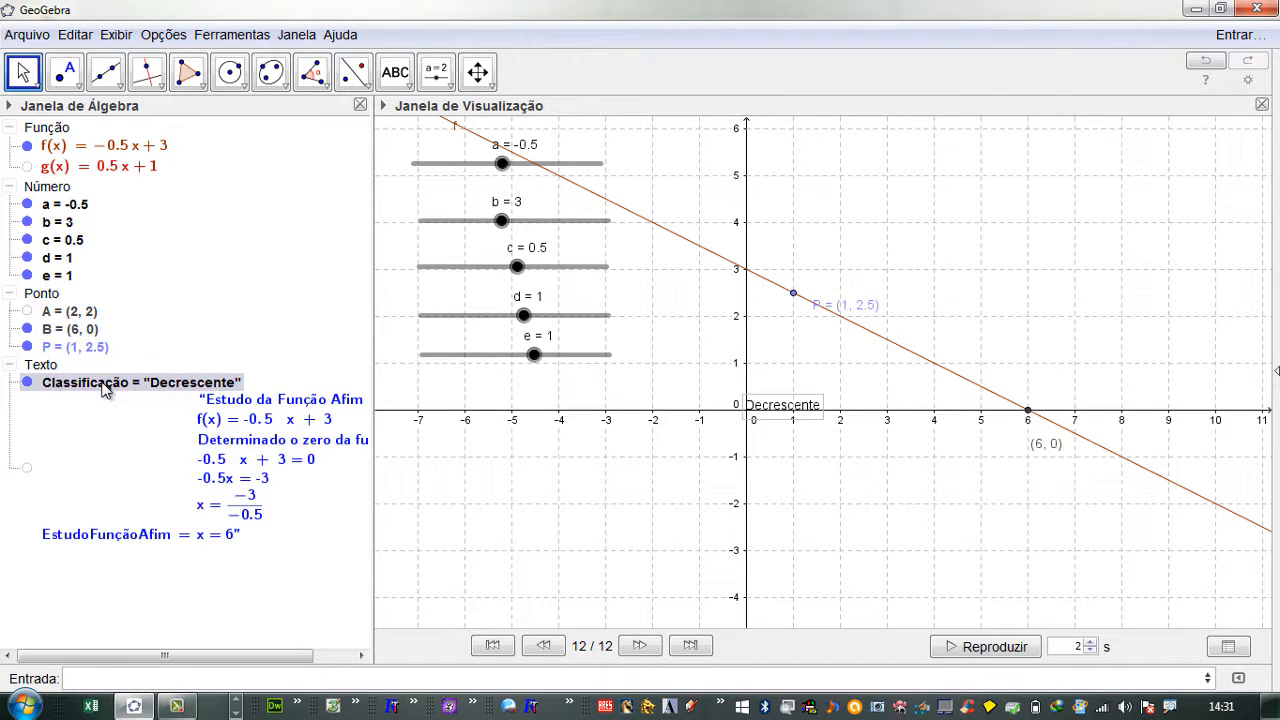
click(27, 383)
click(27, 383)
Format the Classificação text in size Grande and bold, and place it just below slider e.
drag(778, 415, 521, 502)
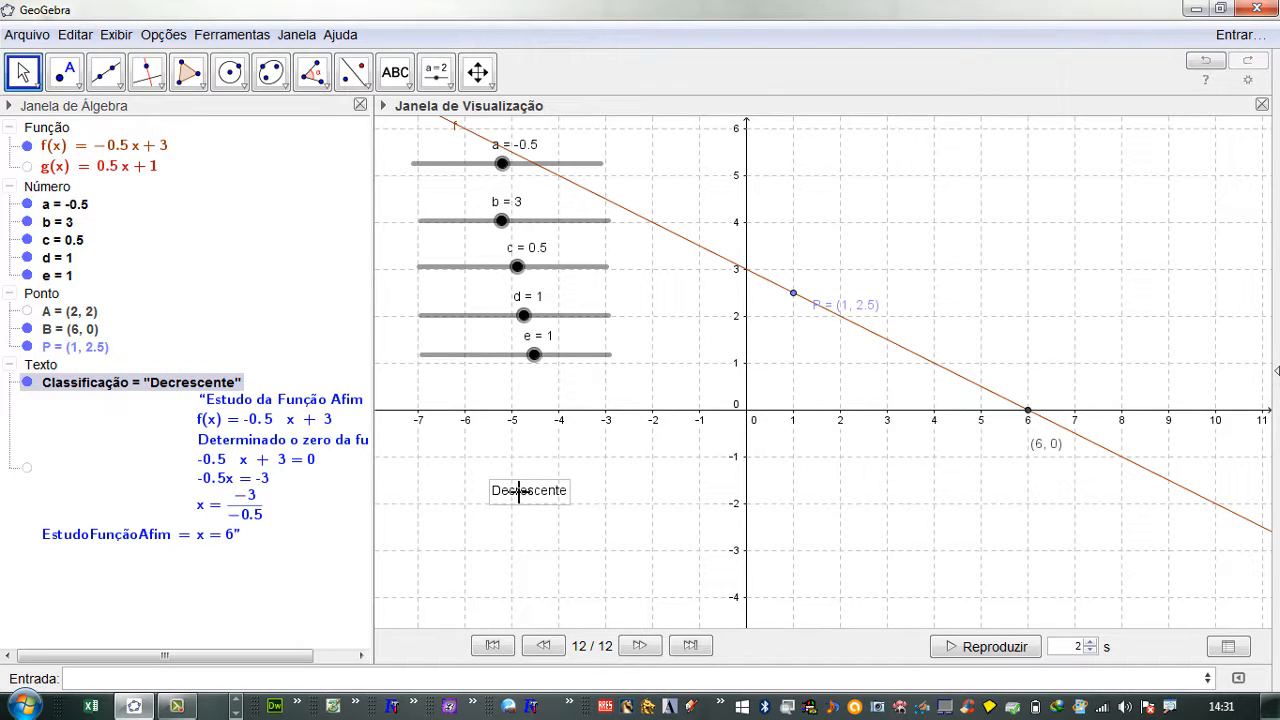
right_click(538, 495)
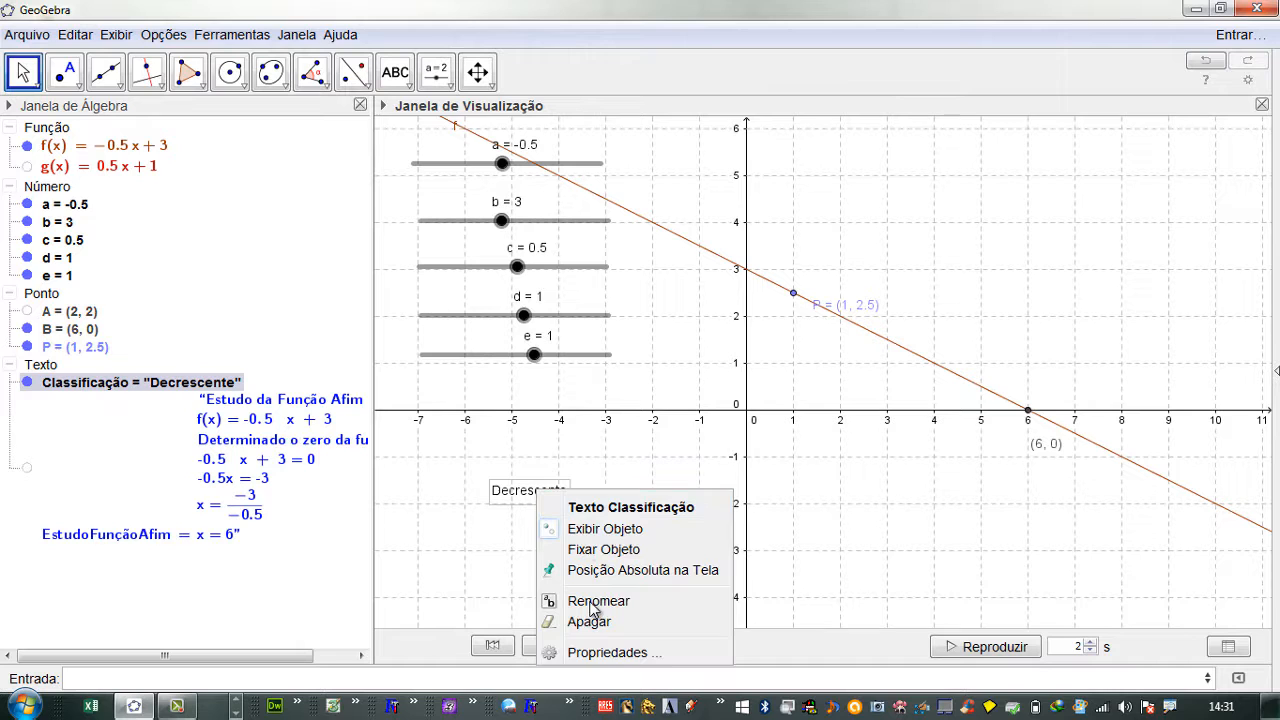
click(586, 651)
click(318, 190)
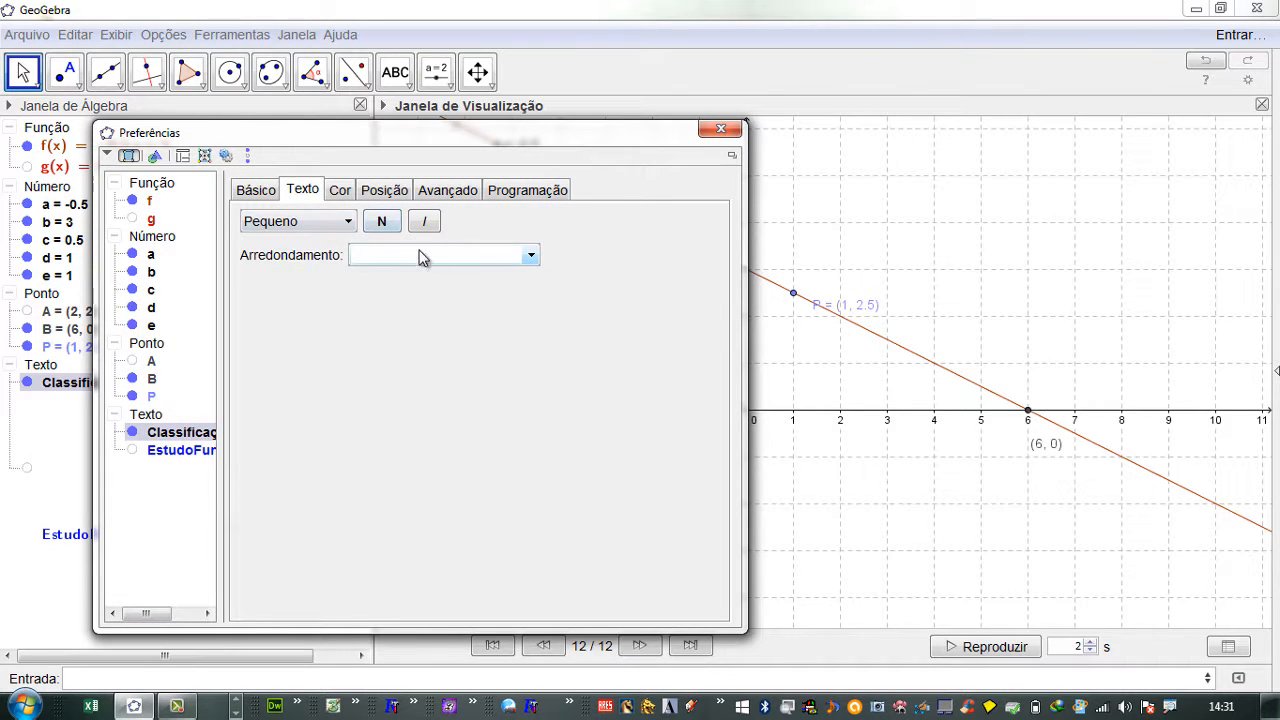
click(349, 224)
click(284, 322)
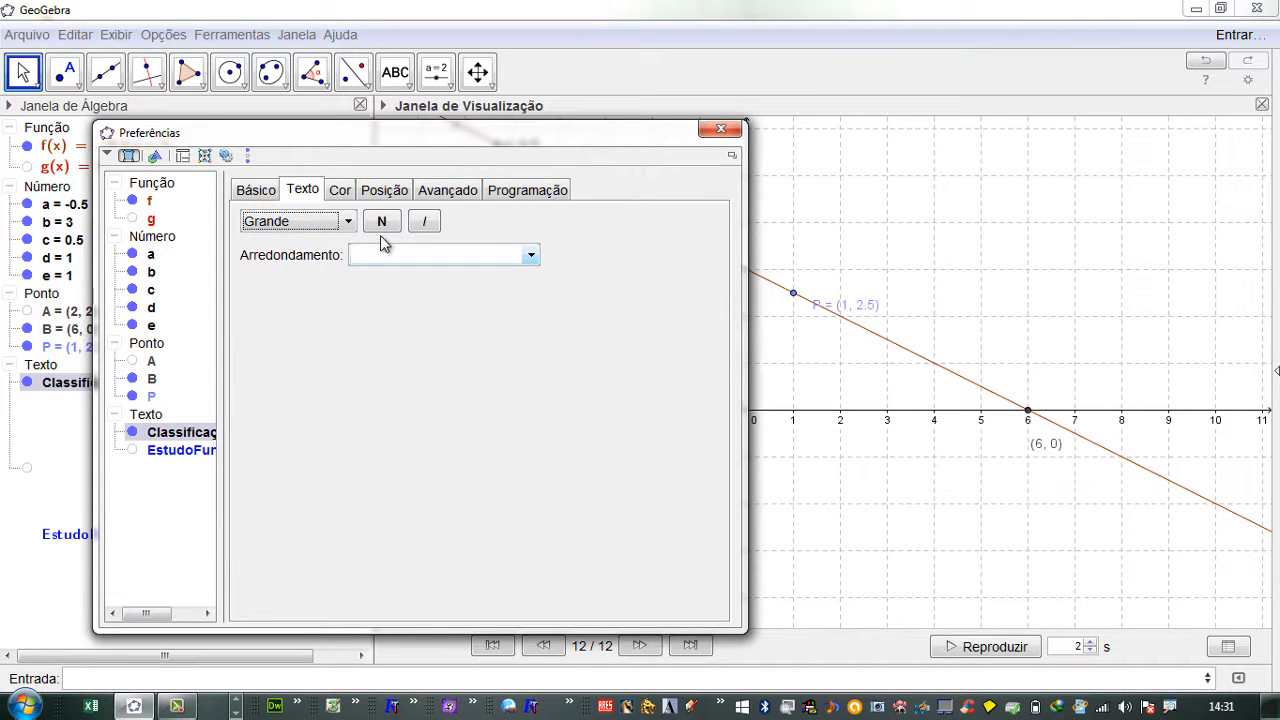
click(381, 221)
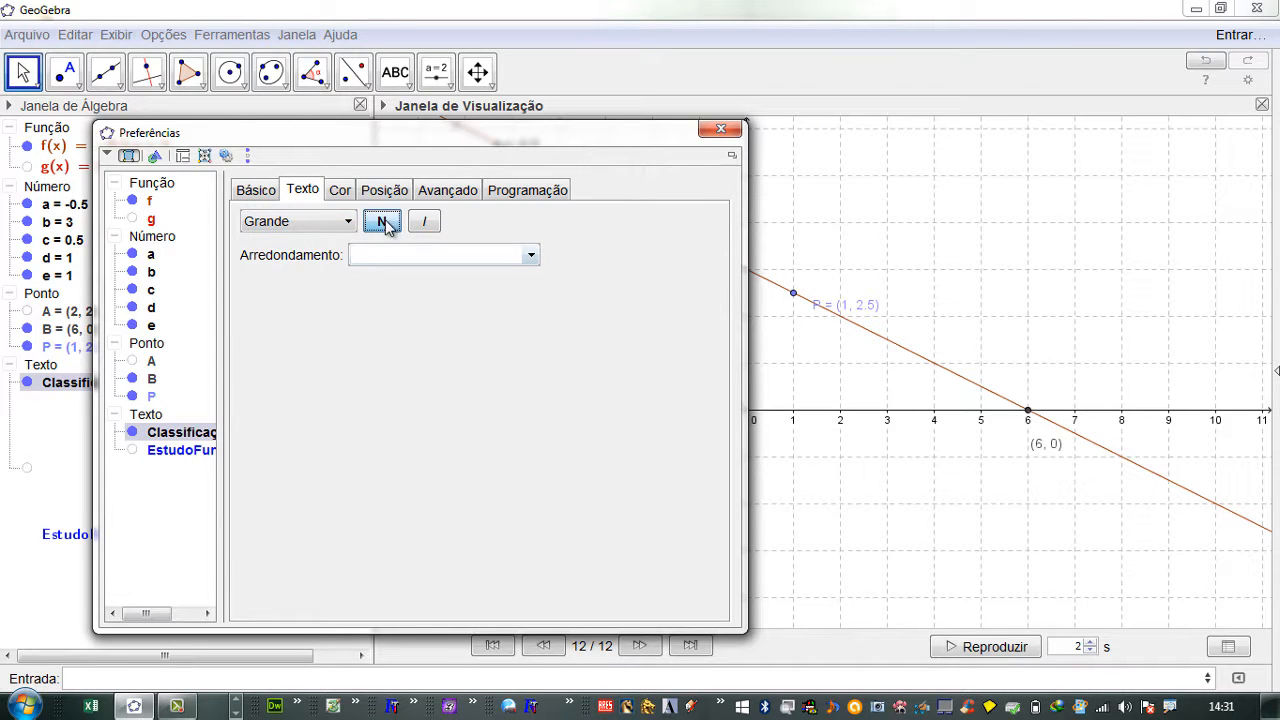
click(720, 129)
drag(580, 490, 542, 392)
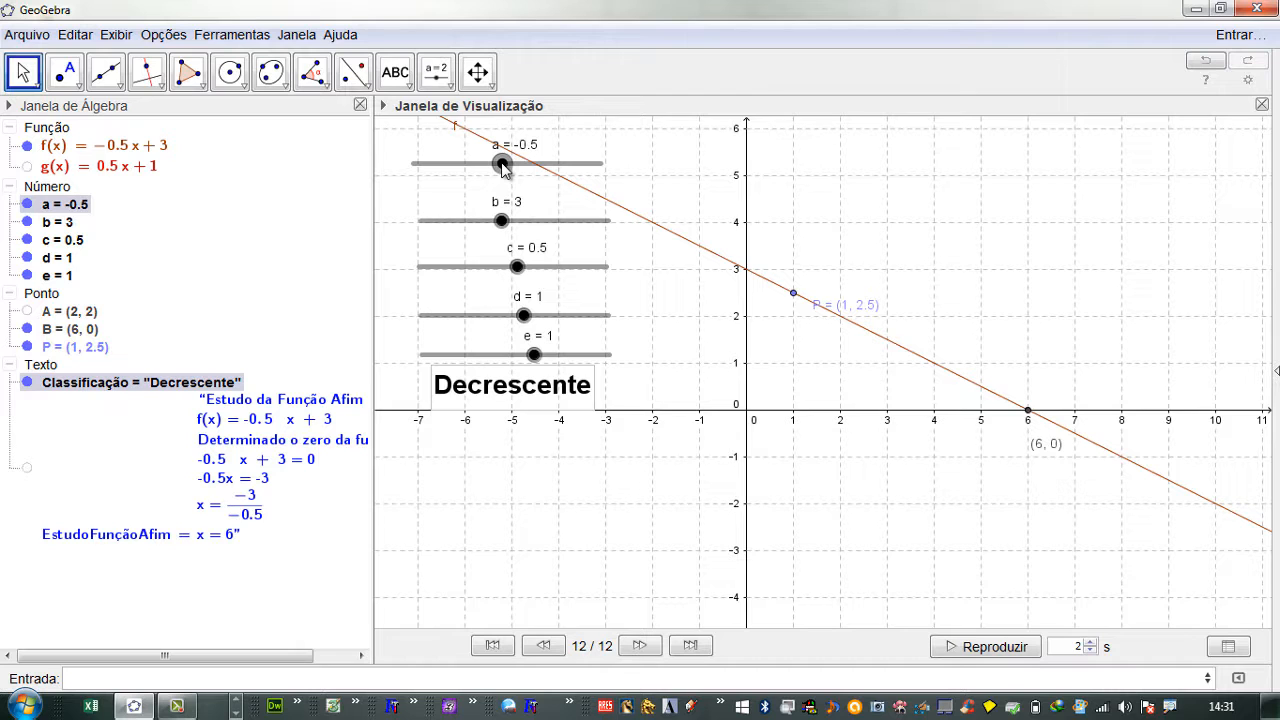
Set slider a to 1.1, show the EstudoFunçãoAfim text and place it in the graph's upper-right area.
drag(503, 168, 519, 194)
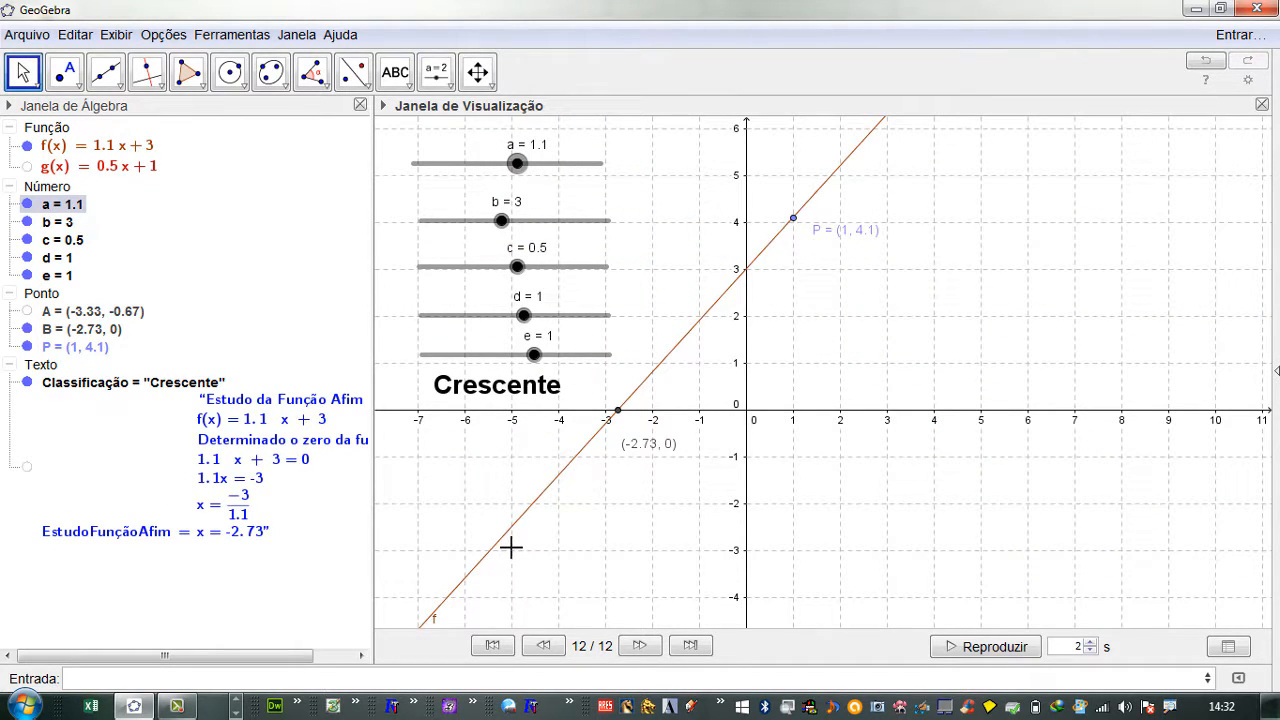
click(110, 452)
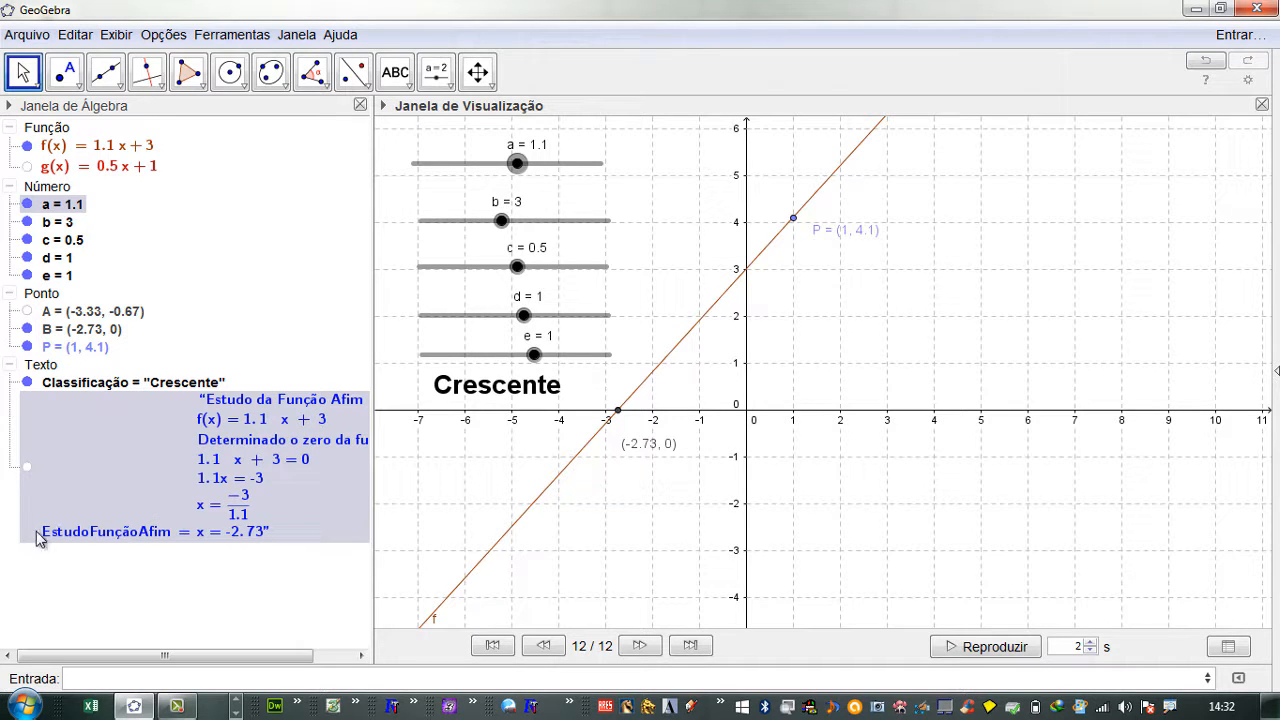
click(27, 466)
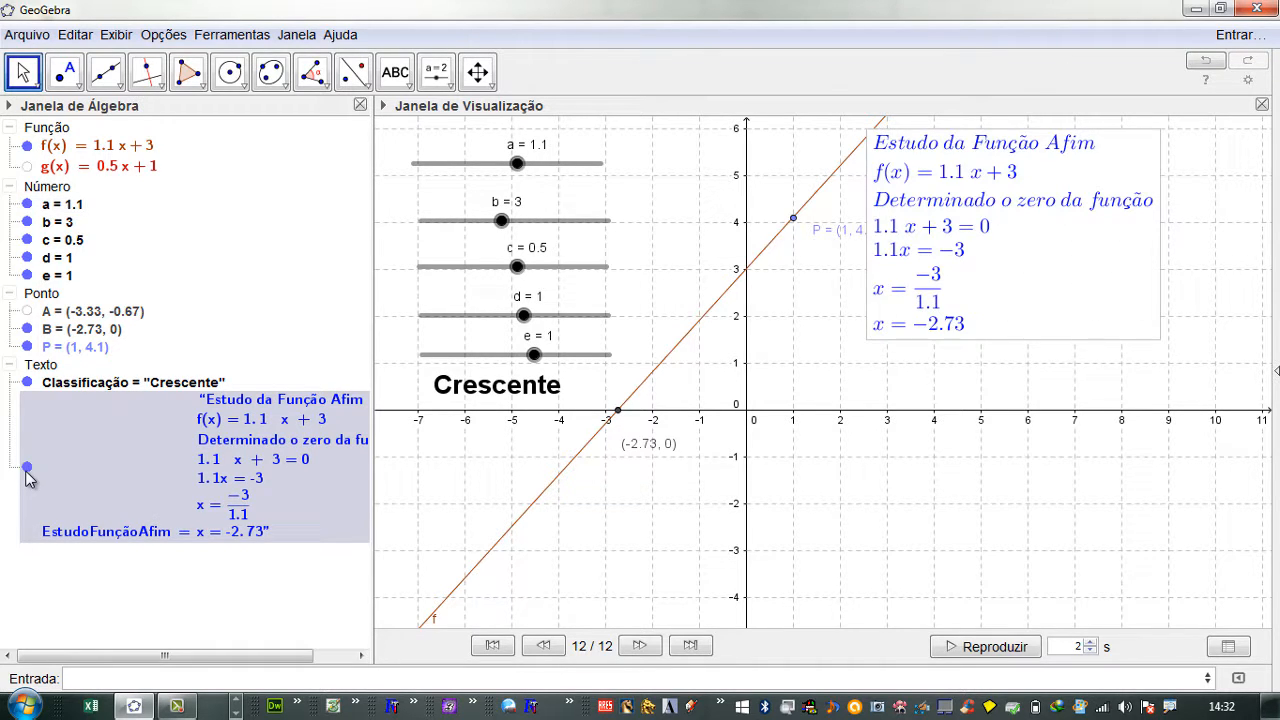
drag(1054, 294, 1112, 340)
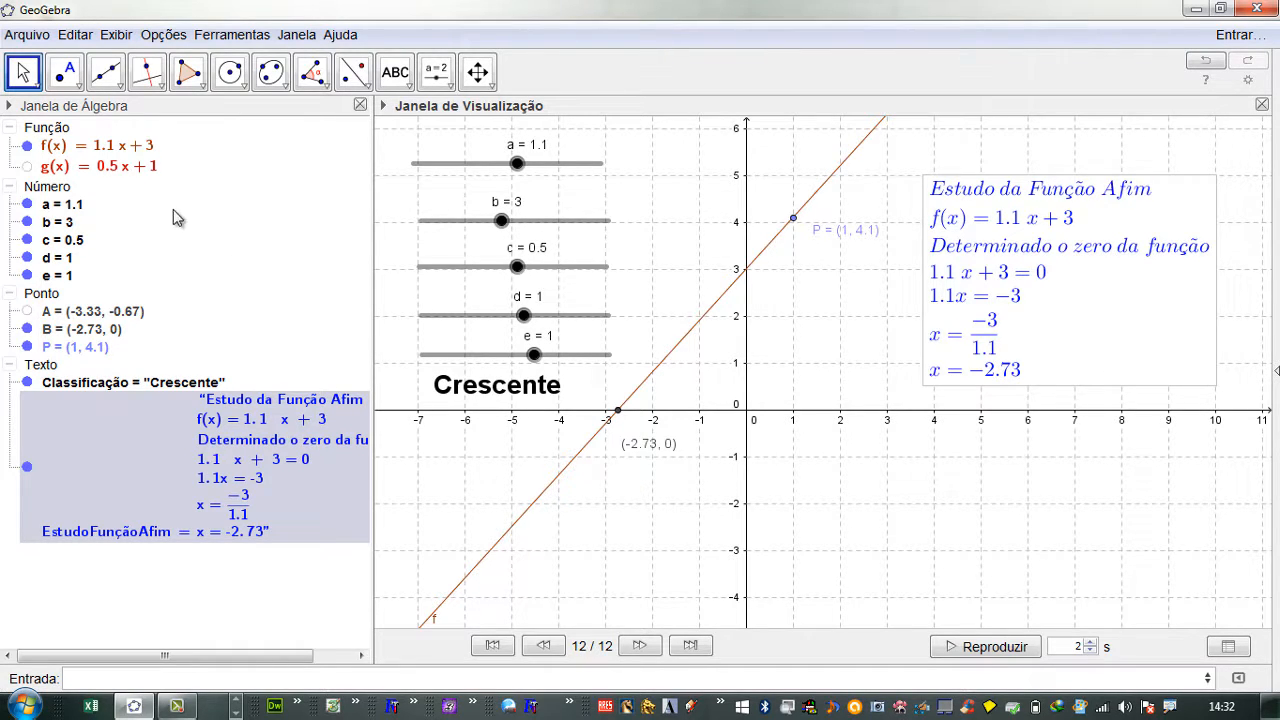
Set a to 3 and b to -24 in the object list, giving f(x) = 3x - 24.
click(66, 206)
click(66, 206)
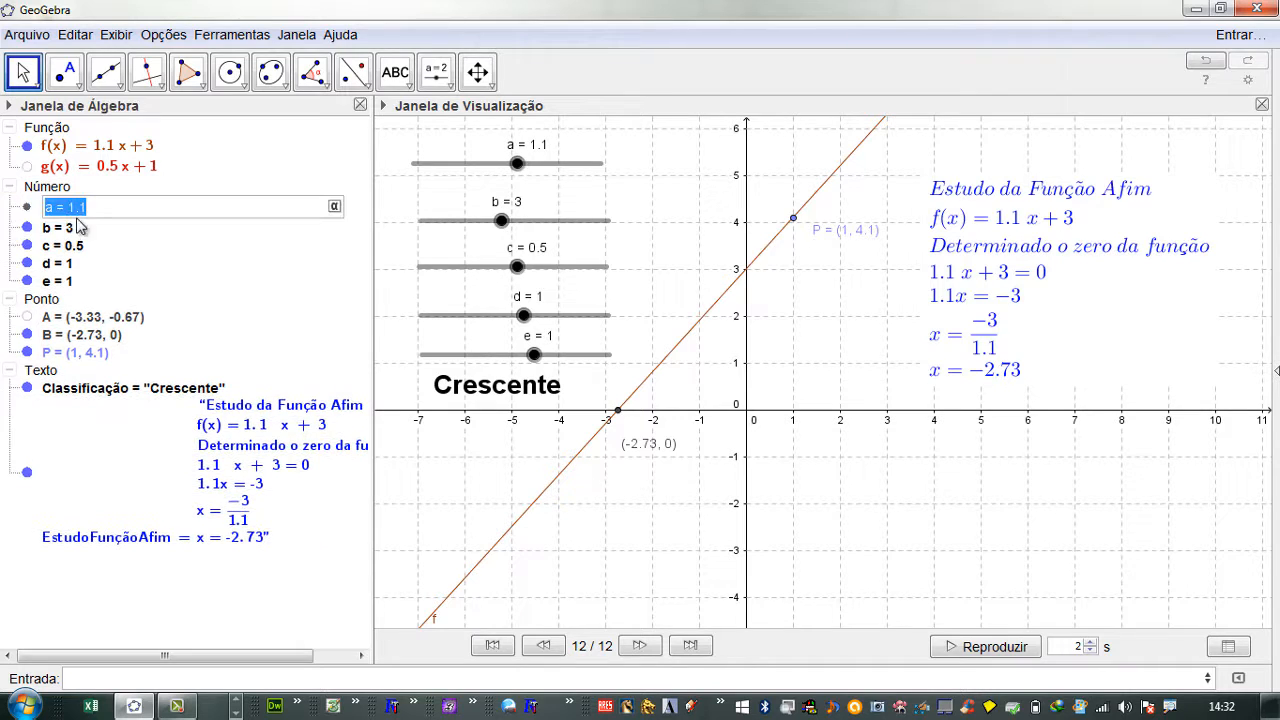
text(3)
key(Return)
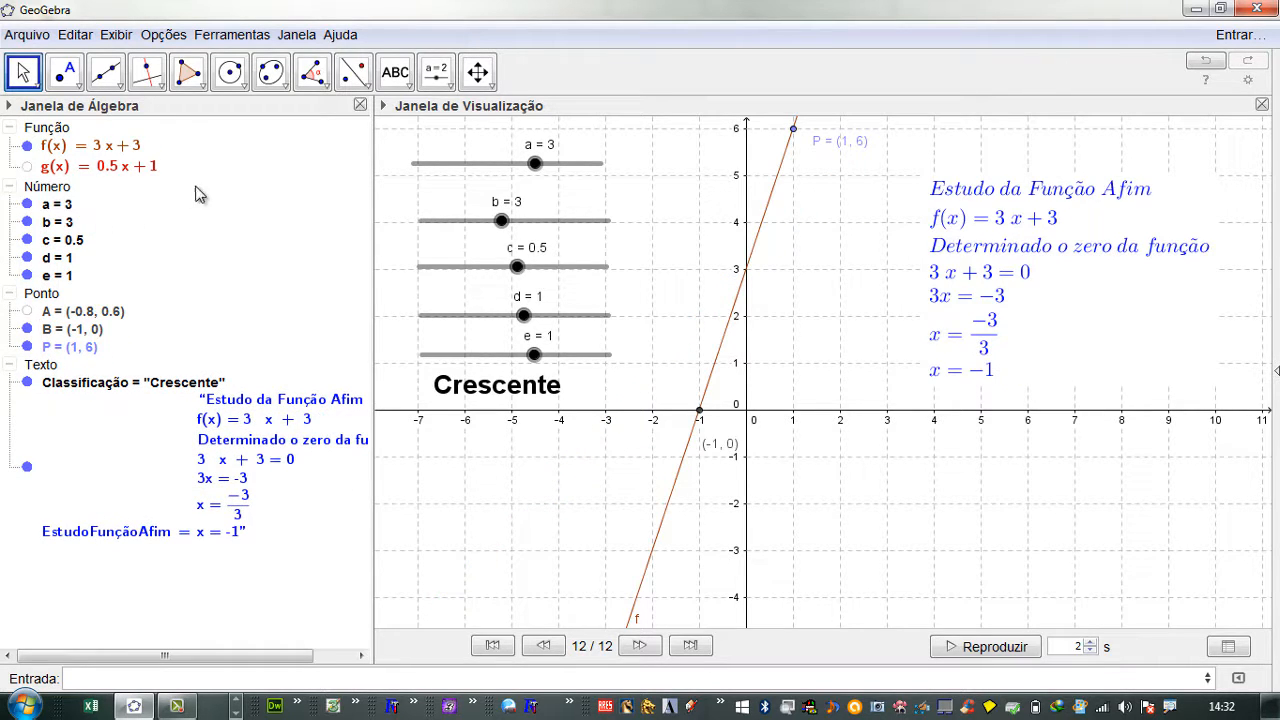
click(66, 224)
click(66, 224)
text(-)
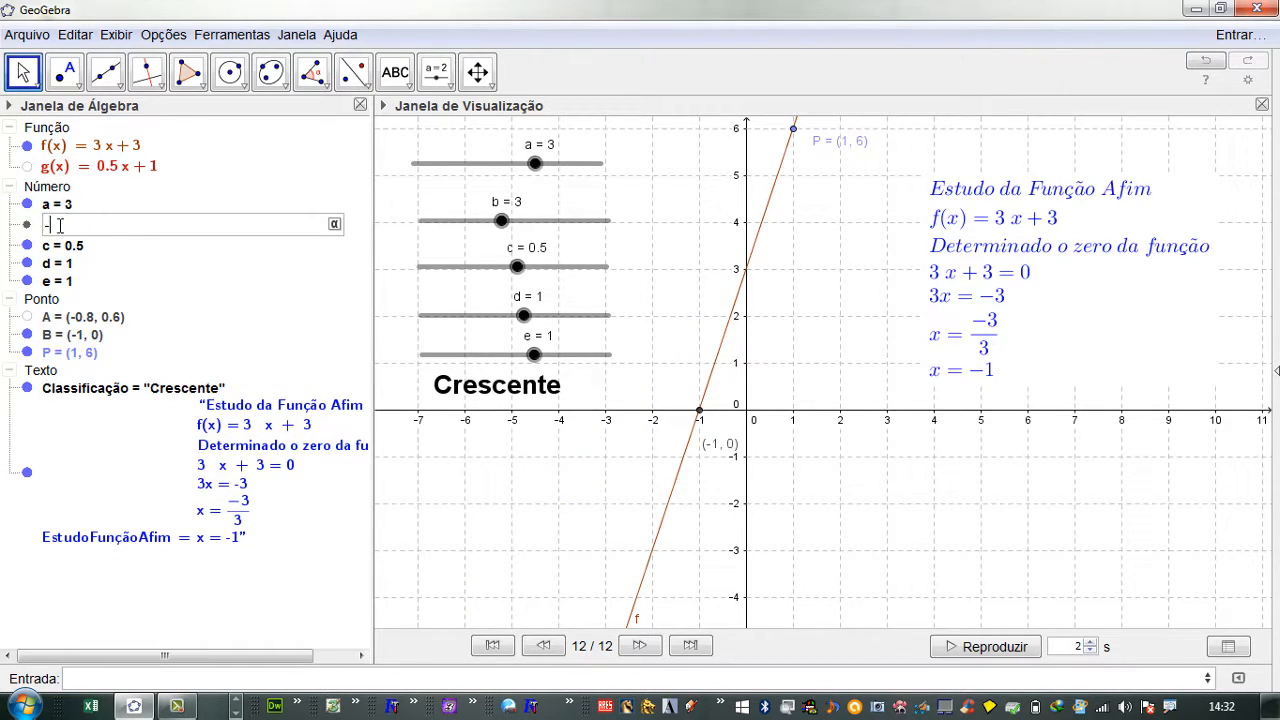
text(24)
key(Return)
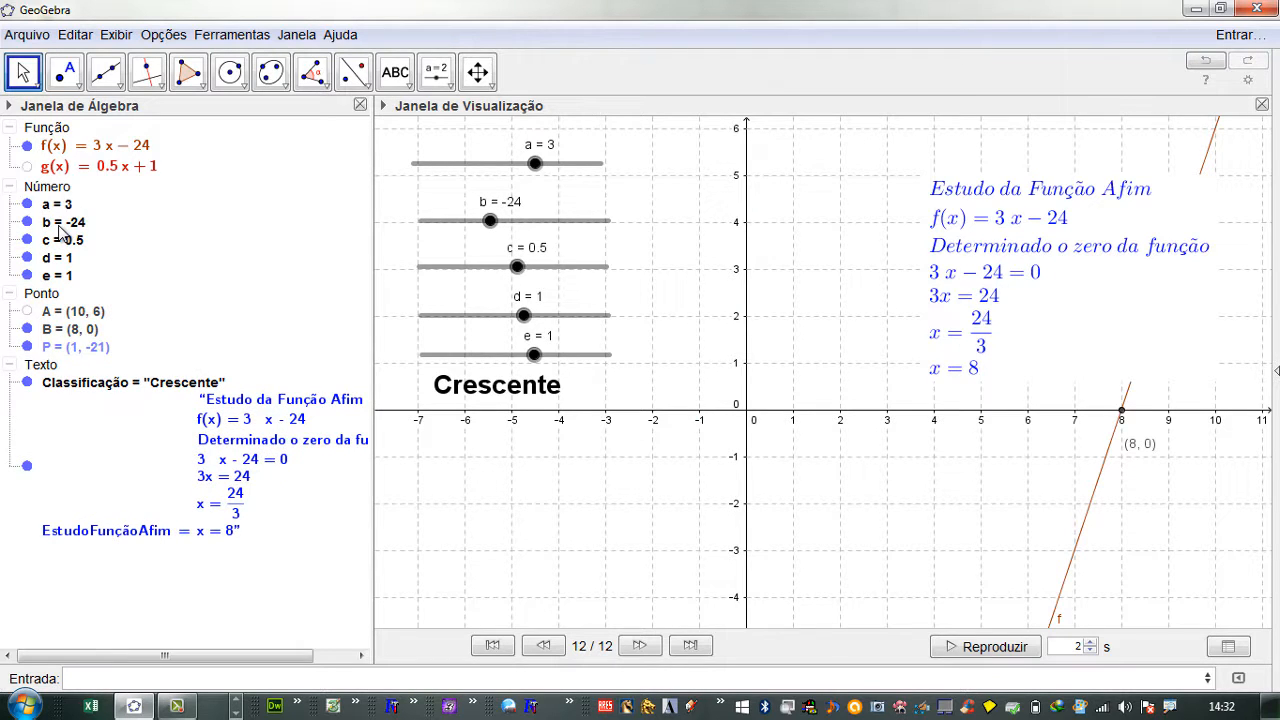
Move the EstudoFunçãoAfim text next to the y-axis, clear of the line f.
click(1008, 245)
drag(1008, 245, 854, 207)
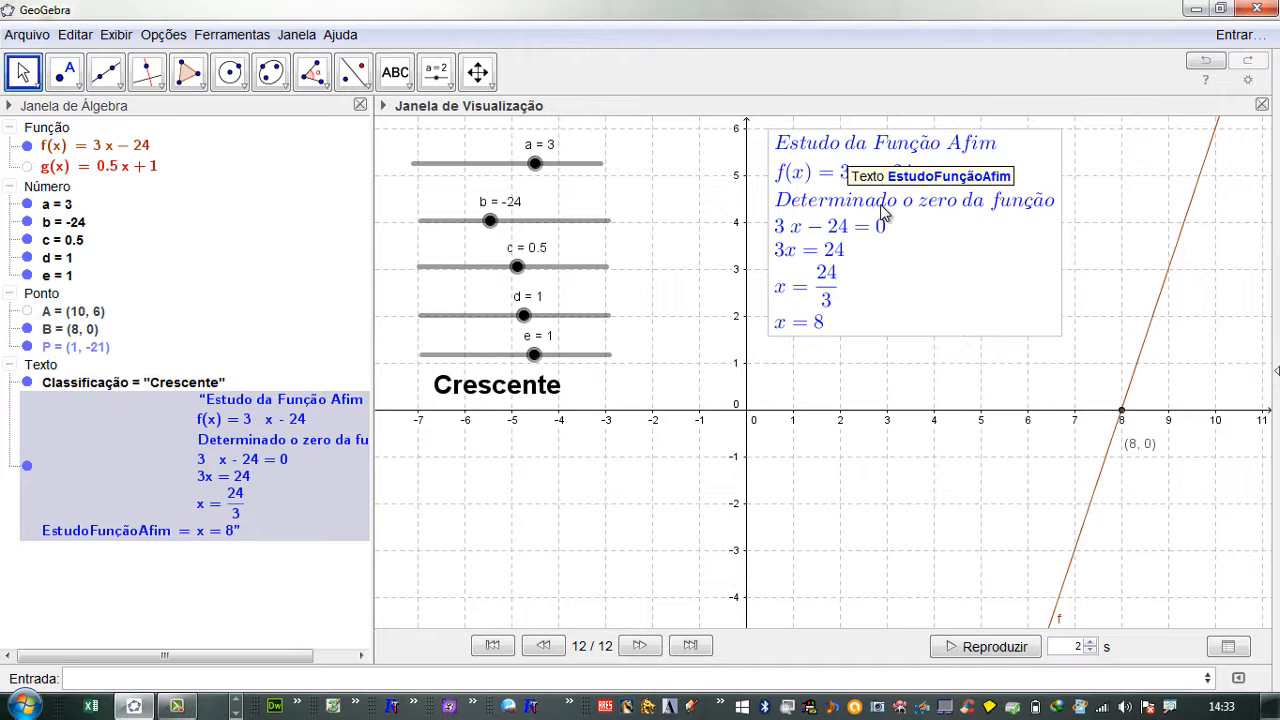
mouse_move(819, 202)
mouse_down()
mouse_move(849, 211)
mouse_move(824, 206)
mouse_up()
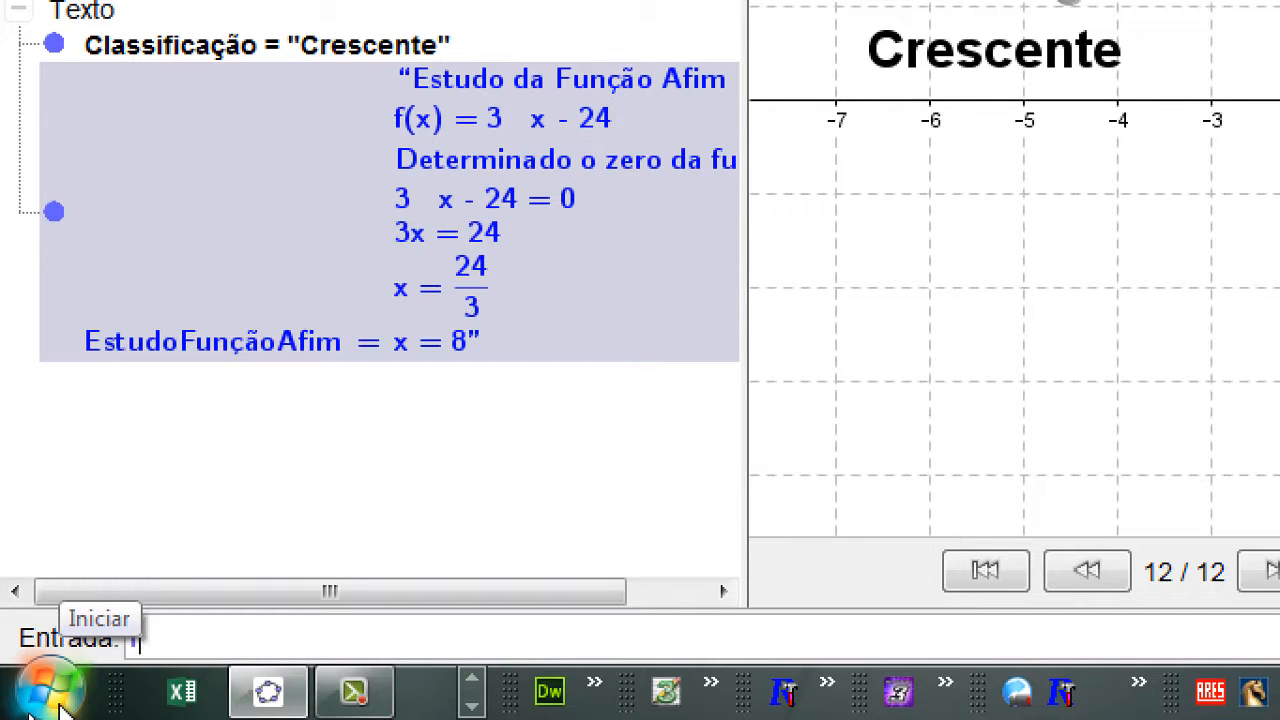
Evaluate f(5) as a new number and point out its value among the numbers.
text(()
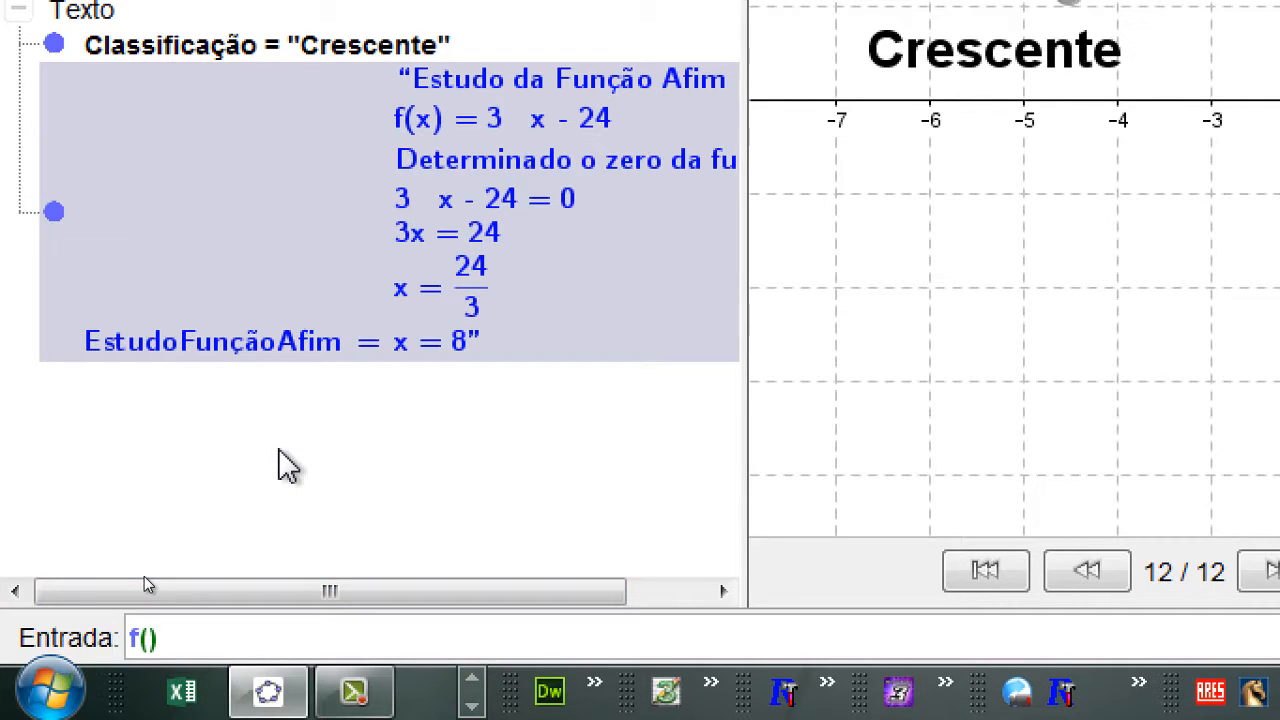
text(5)
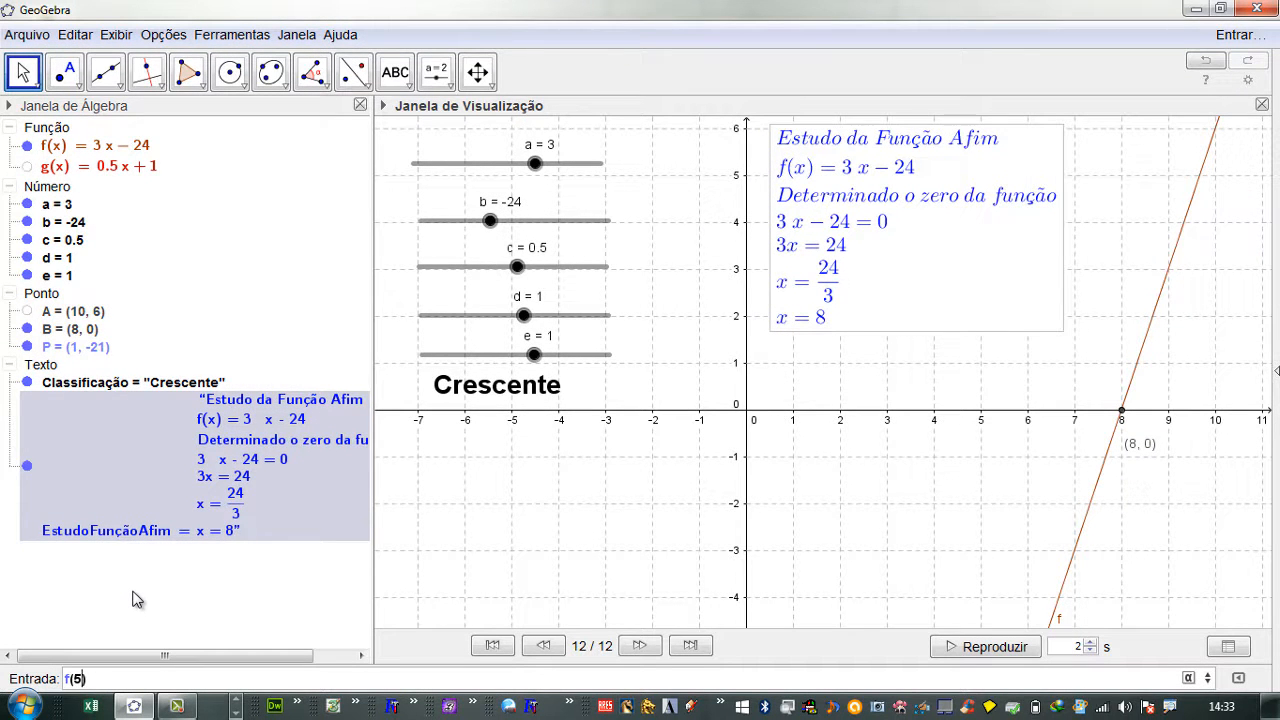
key(Return)
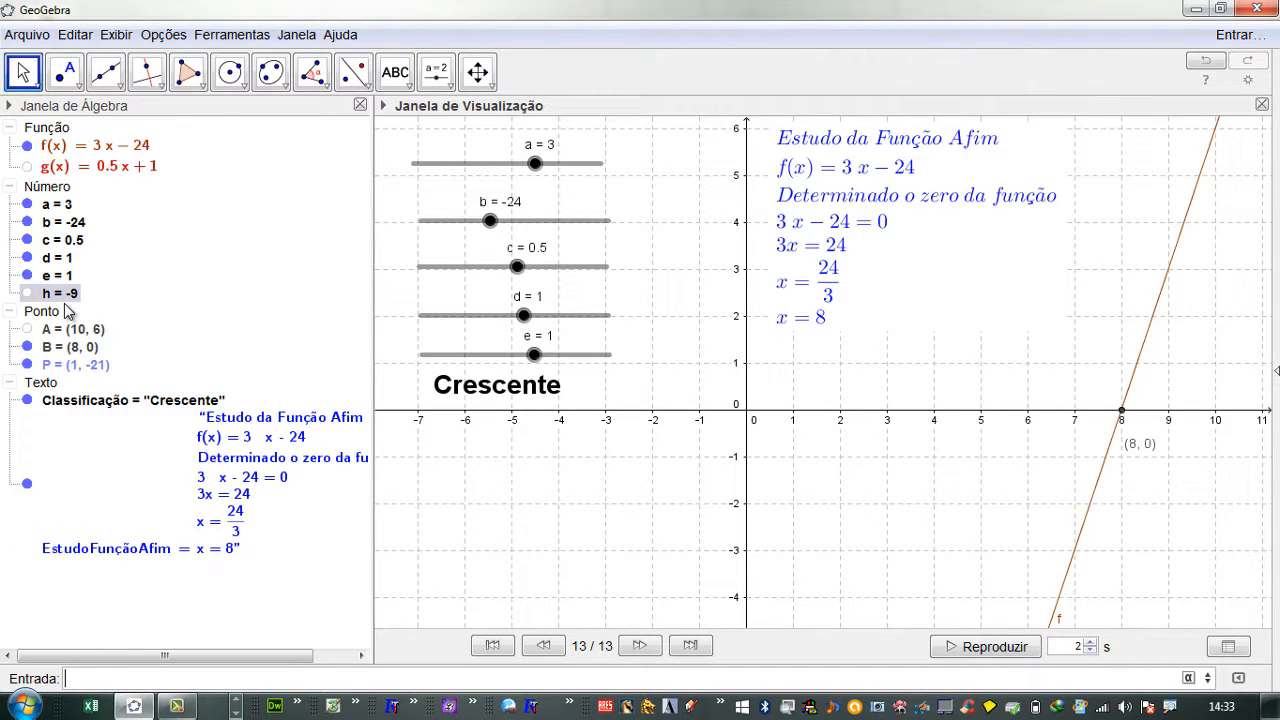
mouse_move(66, 312)
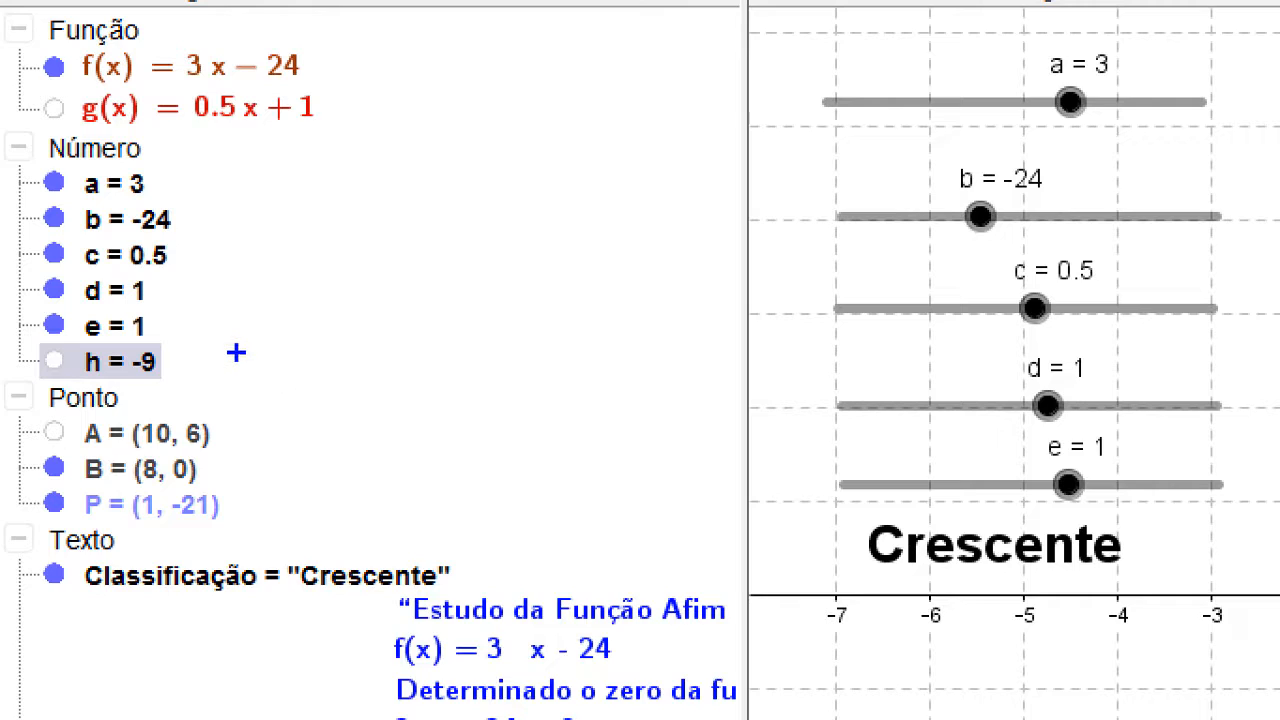
drag(176, 355, 428, 264)
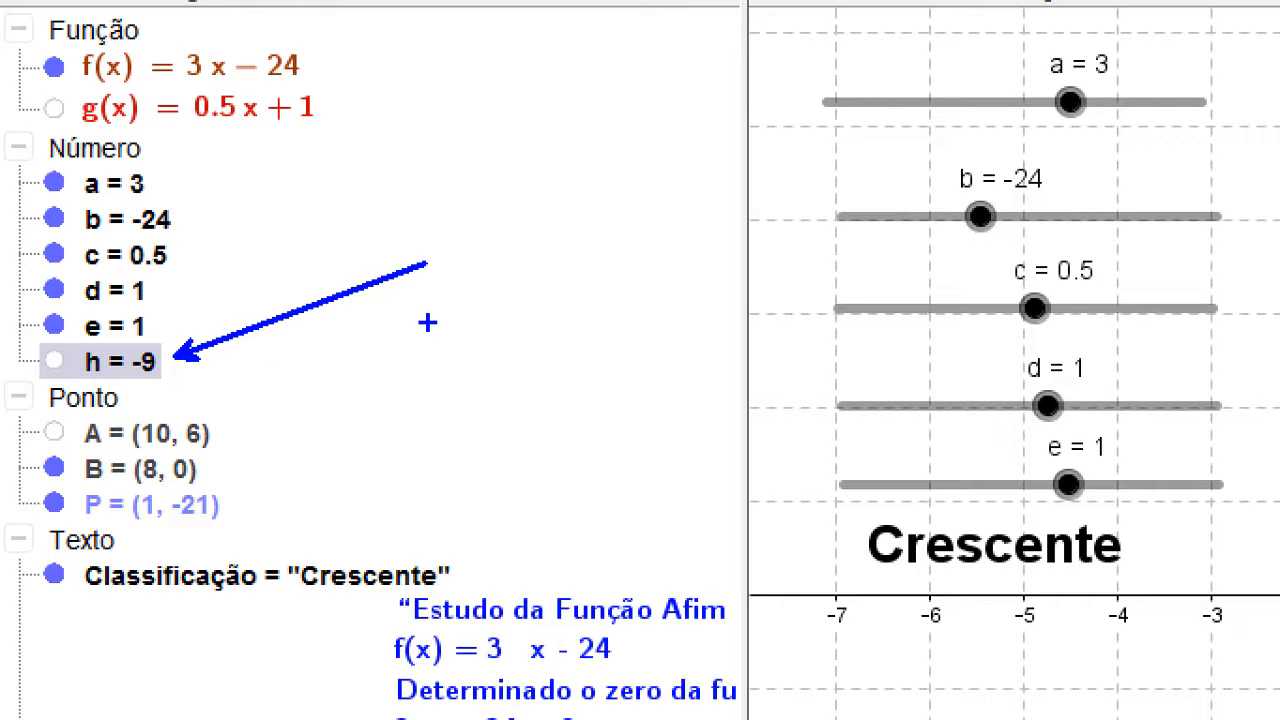
key(Escape)
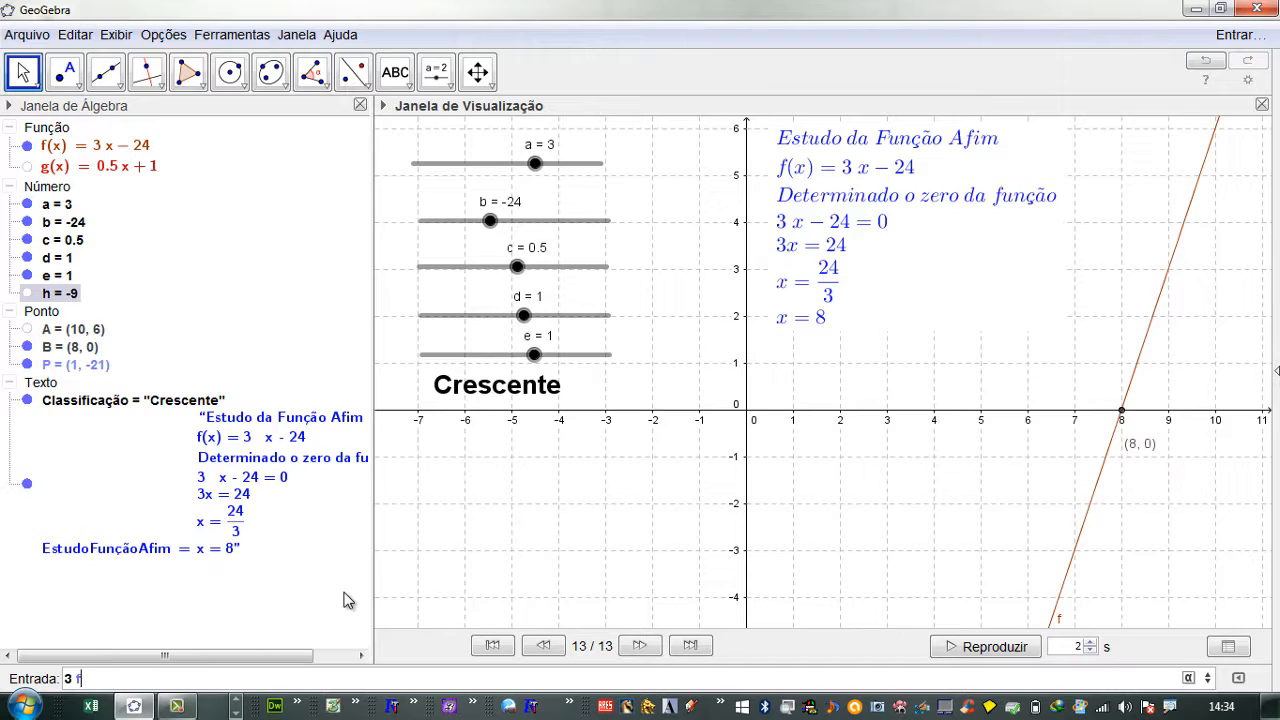
Evaluate the expression 3 f(-2)+4 f(10)+f(-1)^2 as a new number and point out its value.
text((-2)+4 f(10)
key(Right)
text(+f(-1)^2)
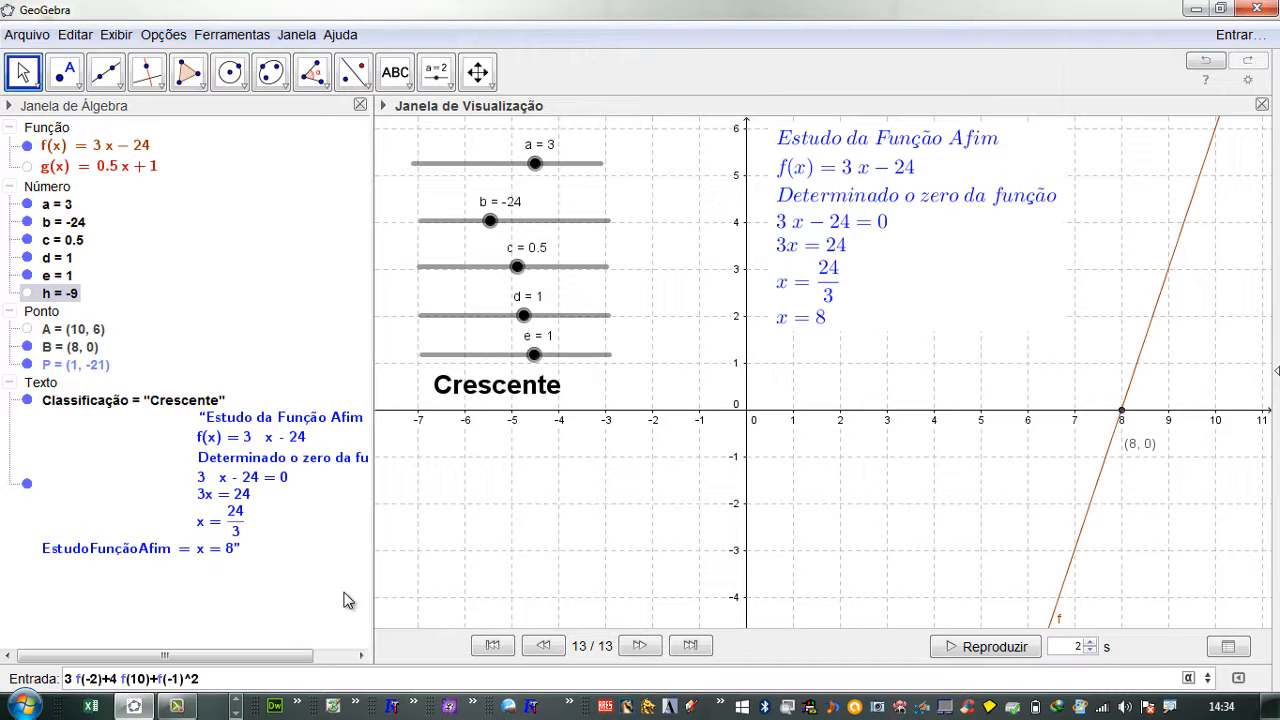
key(Return)
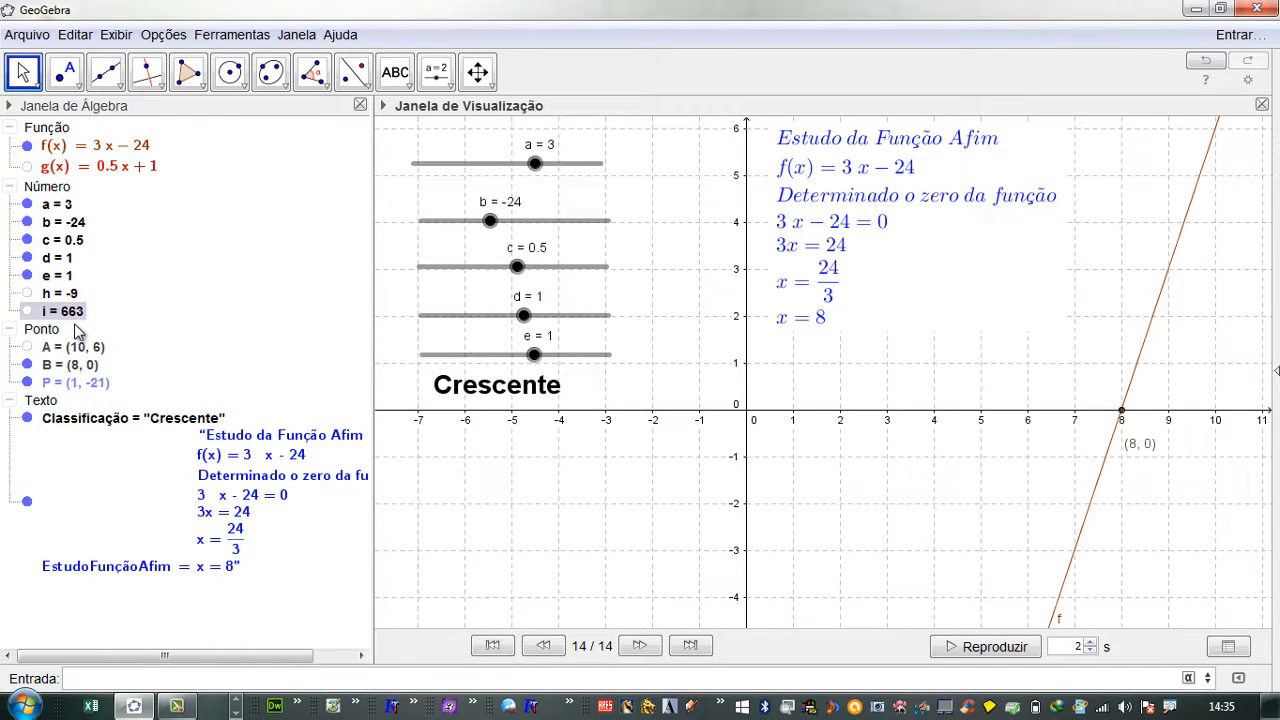
mouse_move(80, 316)
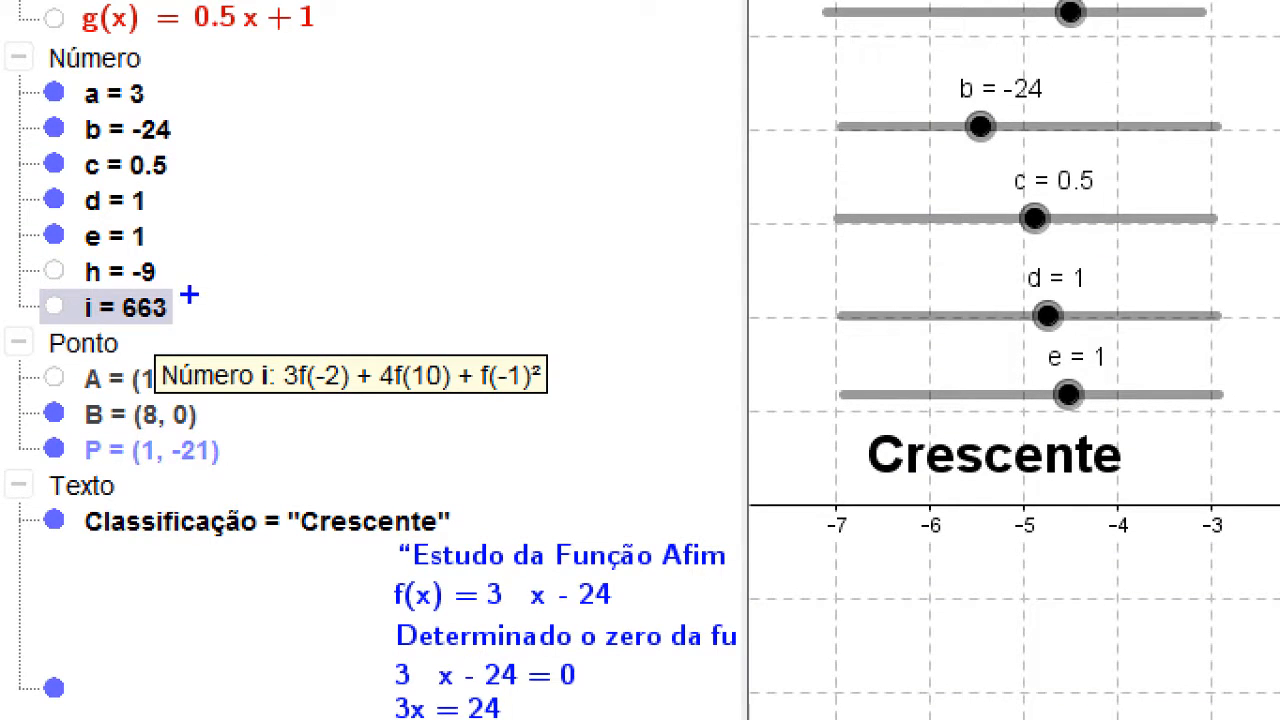
mouse_move(183, 296)
mouse_down()
mouse_move(360, 178)
mouse_move(453, 141)
mouse_up()
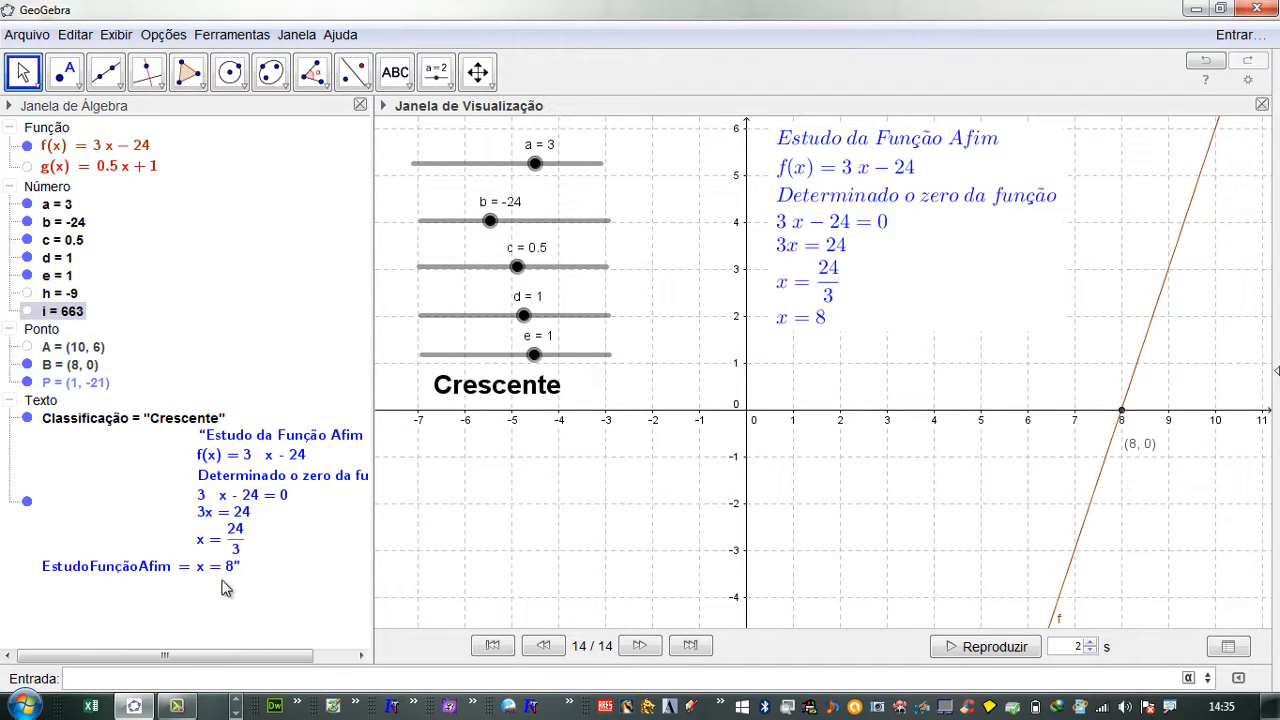
Evaluate g(3) as a new number.
text(g(3)
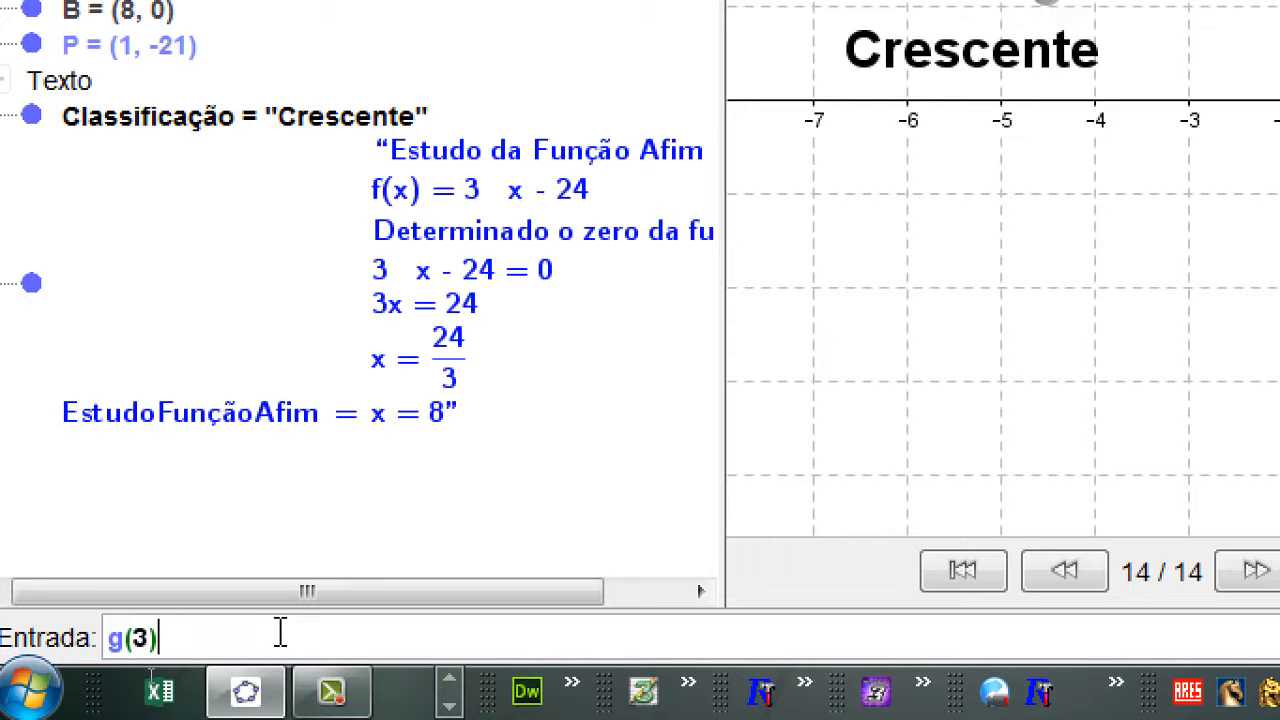
key(Return)
text(g(3)
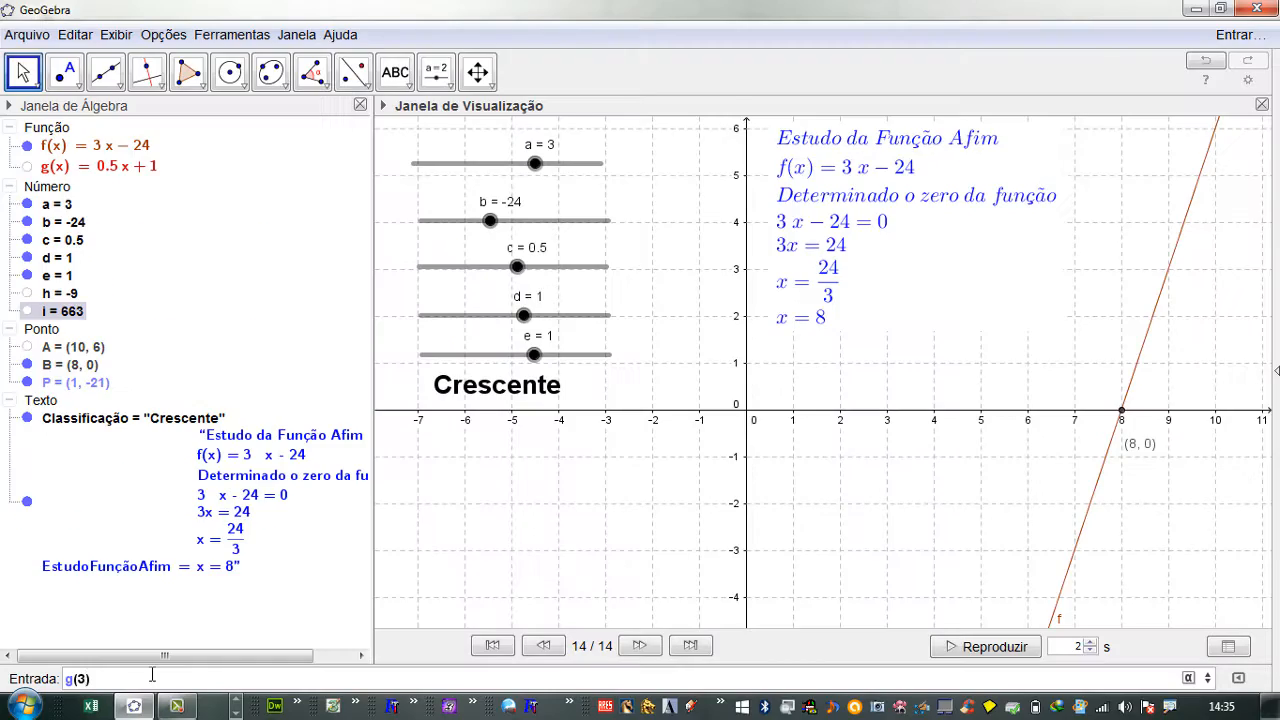
key(Return)
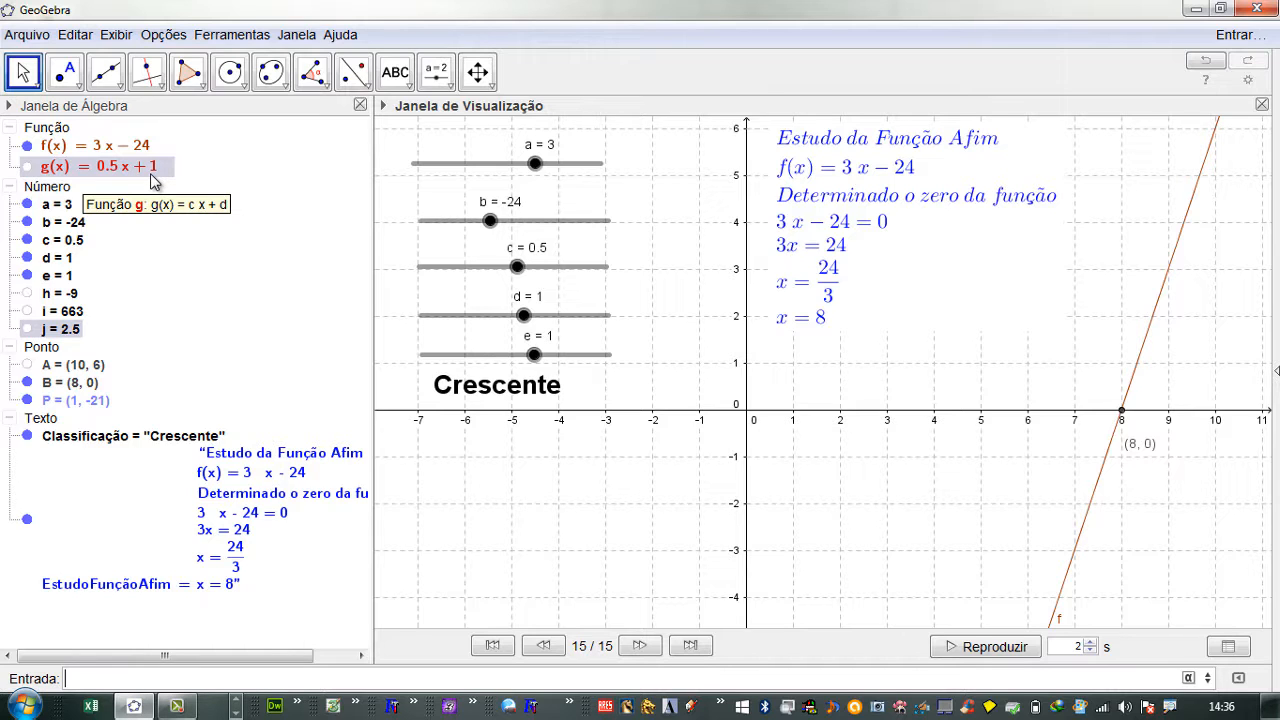
Set c to 2 and check the definitions of g and of the numbers created from f(5) and g(3).
double_click(67, 243)
text(2)
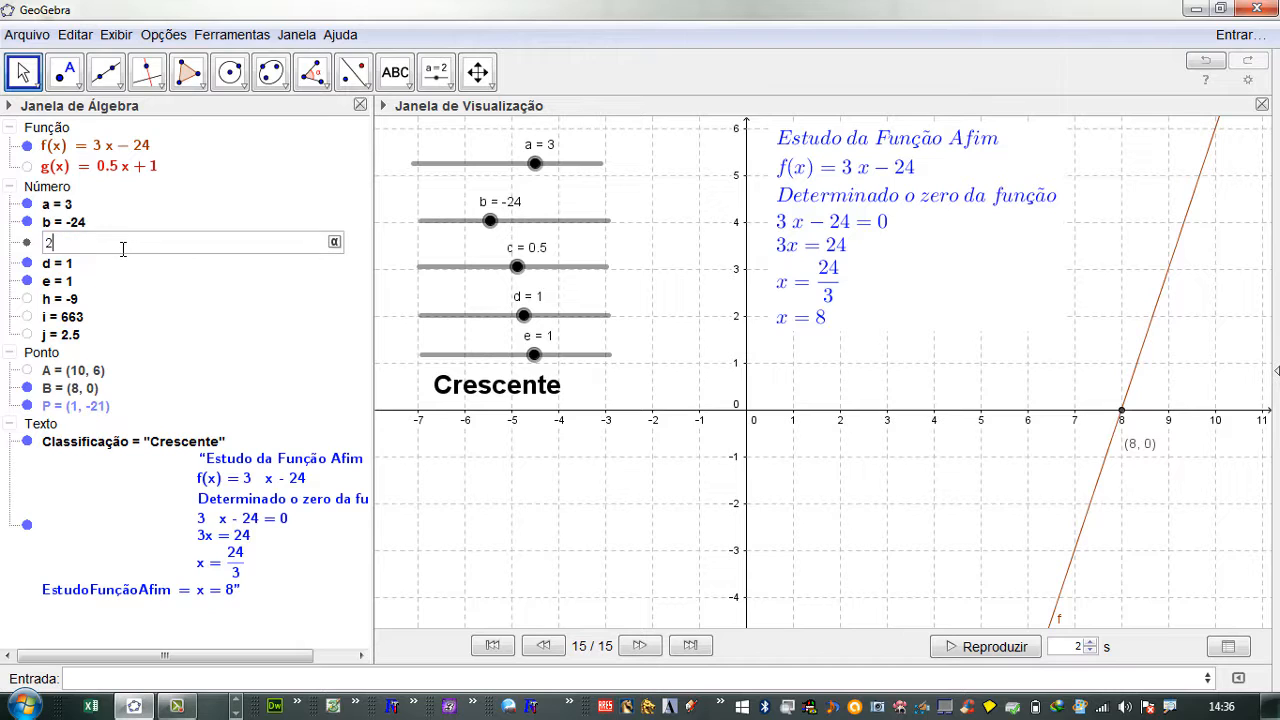
key(Return)
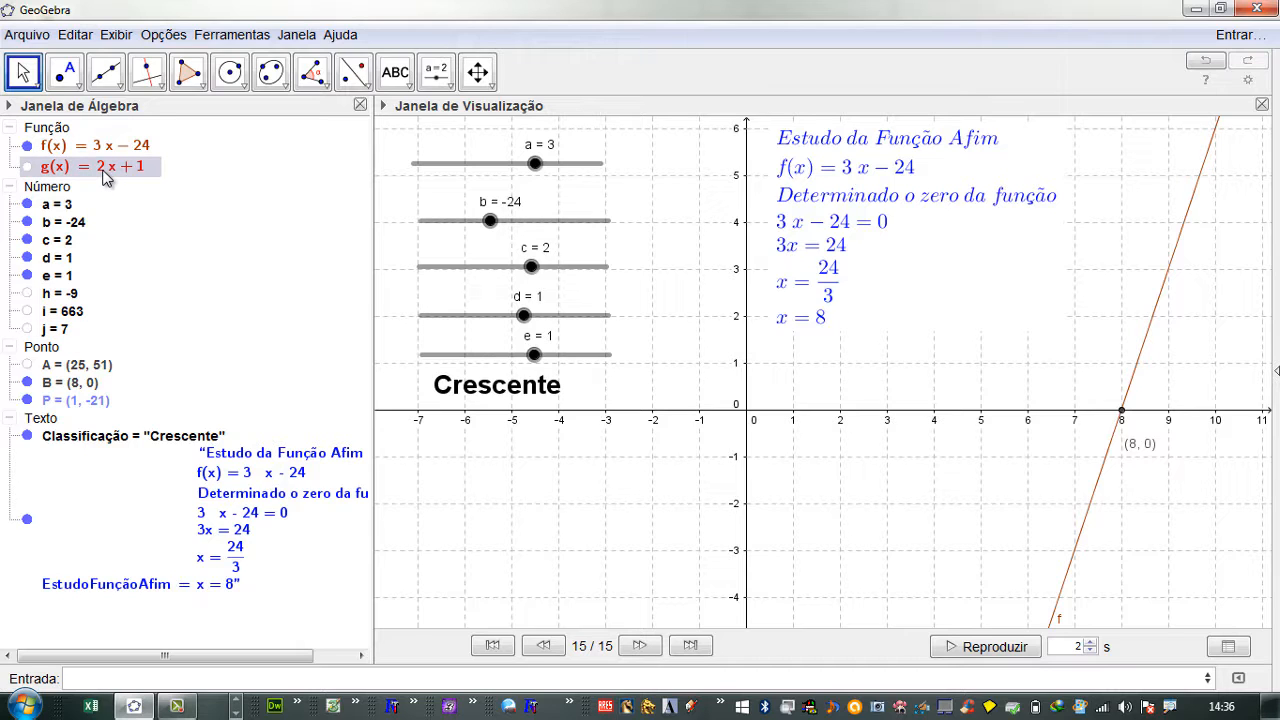
mouse_move(111, 172)
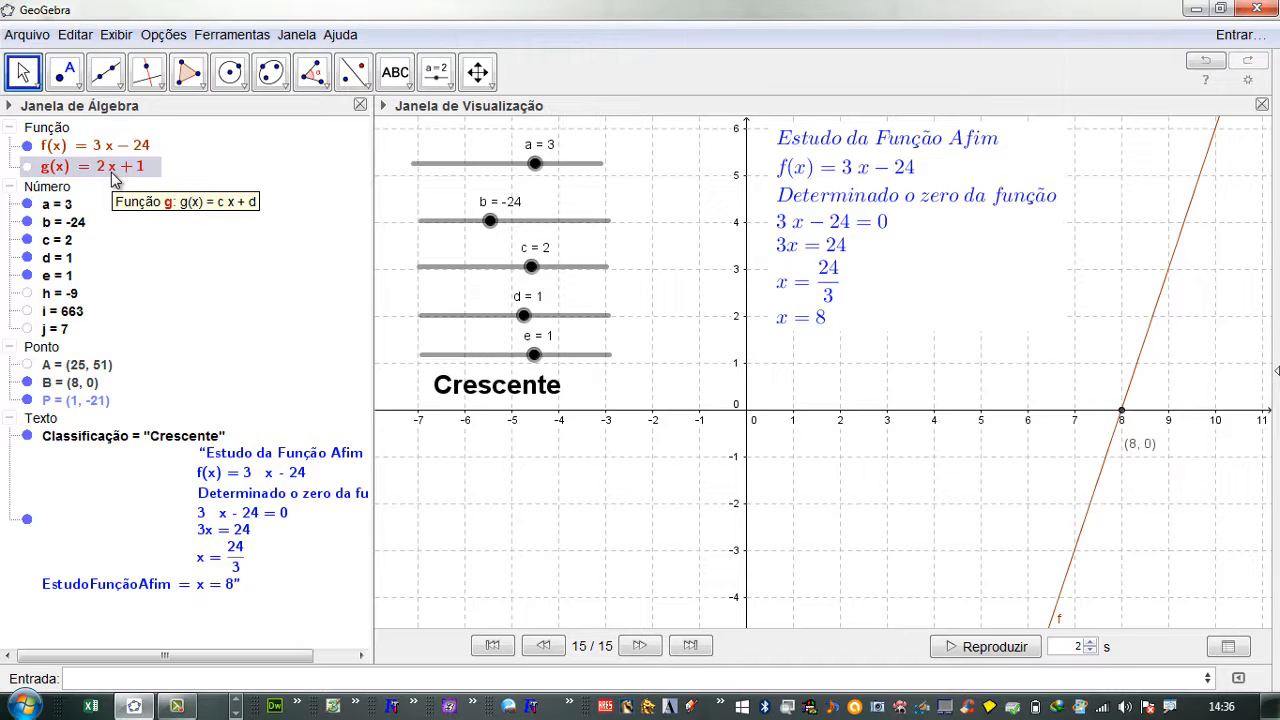
mouse_move(66, 336)
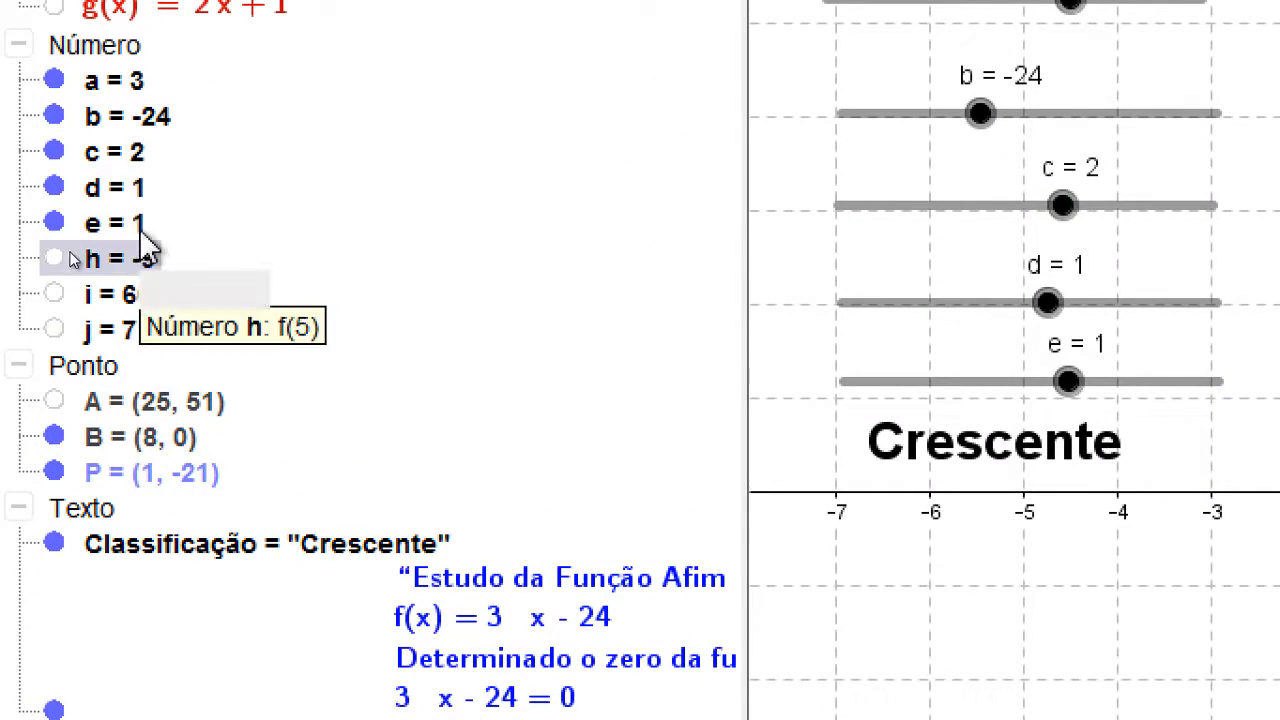
mouse_move(180, 132)
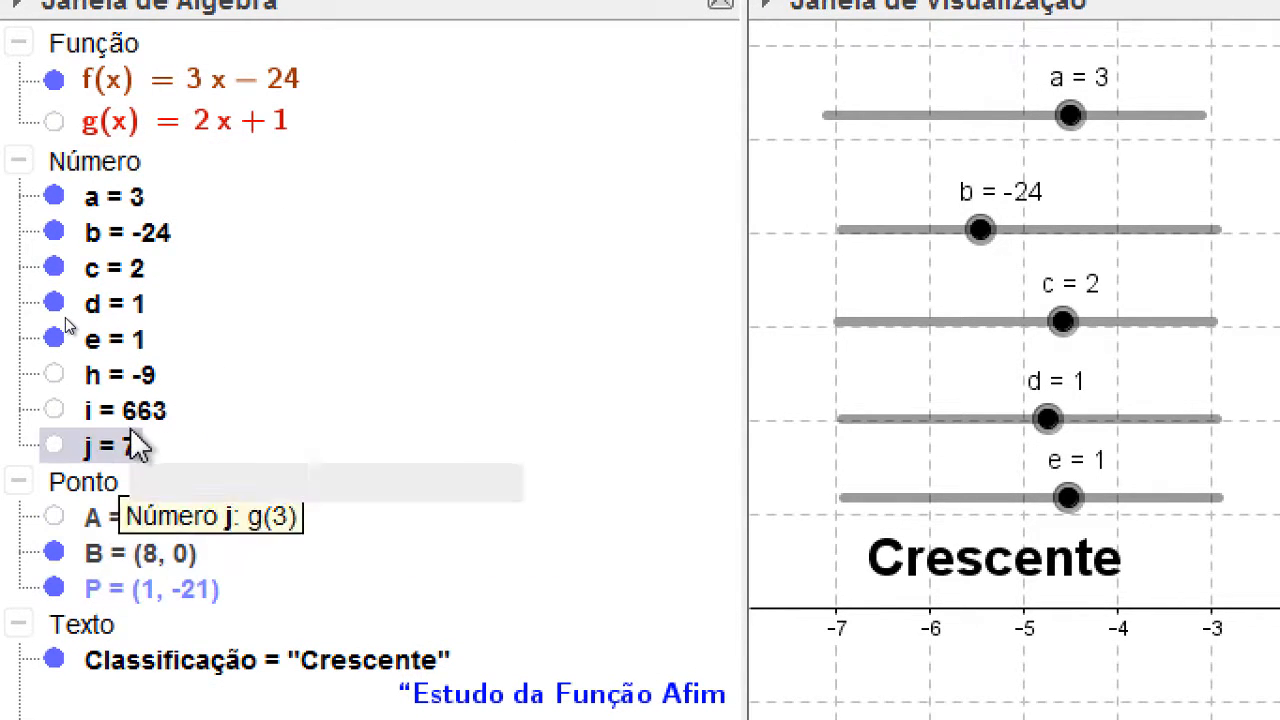
mouse_move(133, 447)
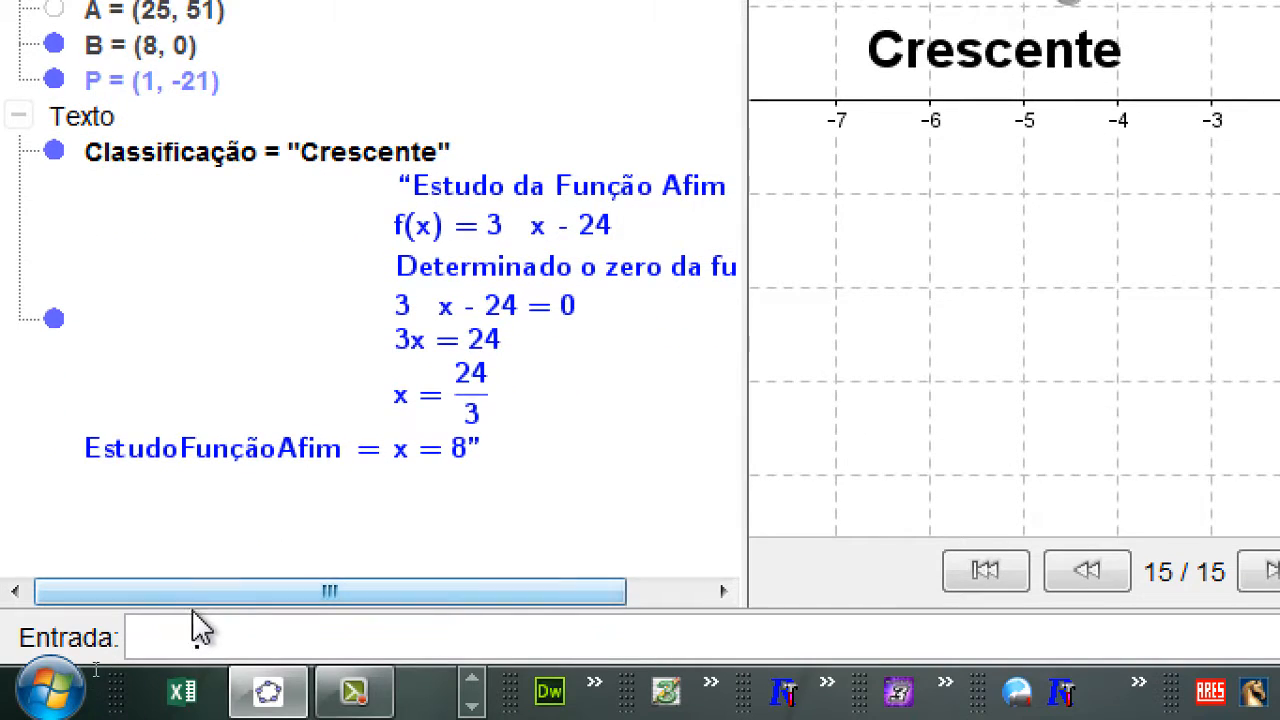
Evaluate the expression 2 f(4)-5 g(-1) as a new number.
click(188, 637)
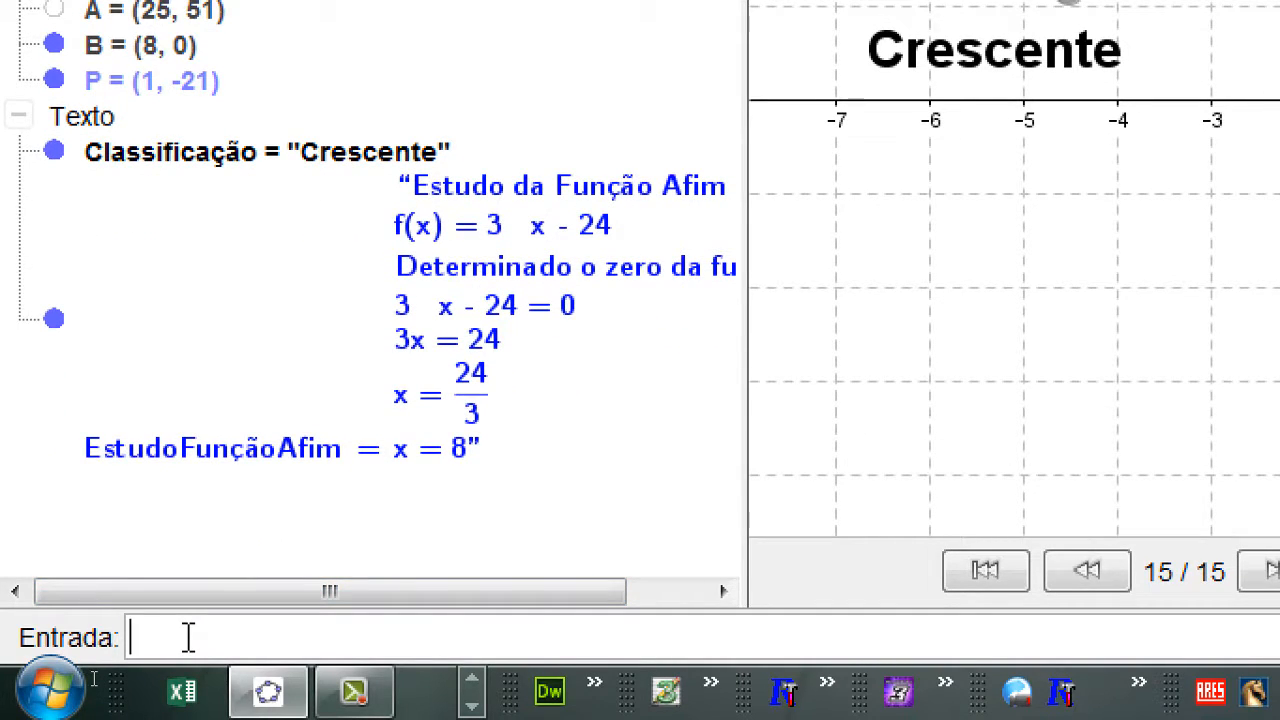
text(2 f(4)
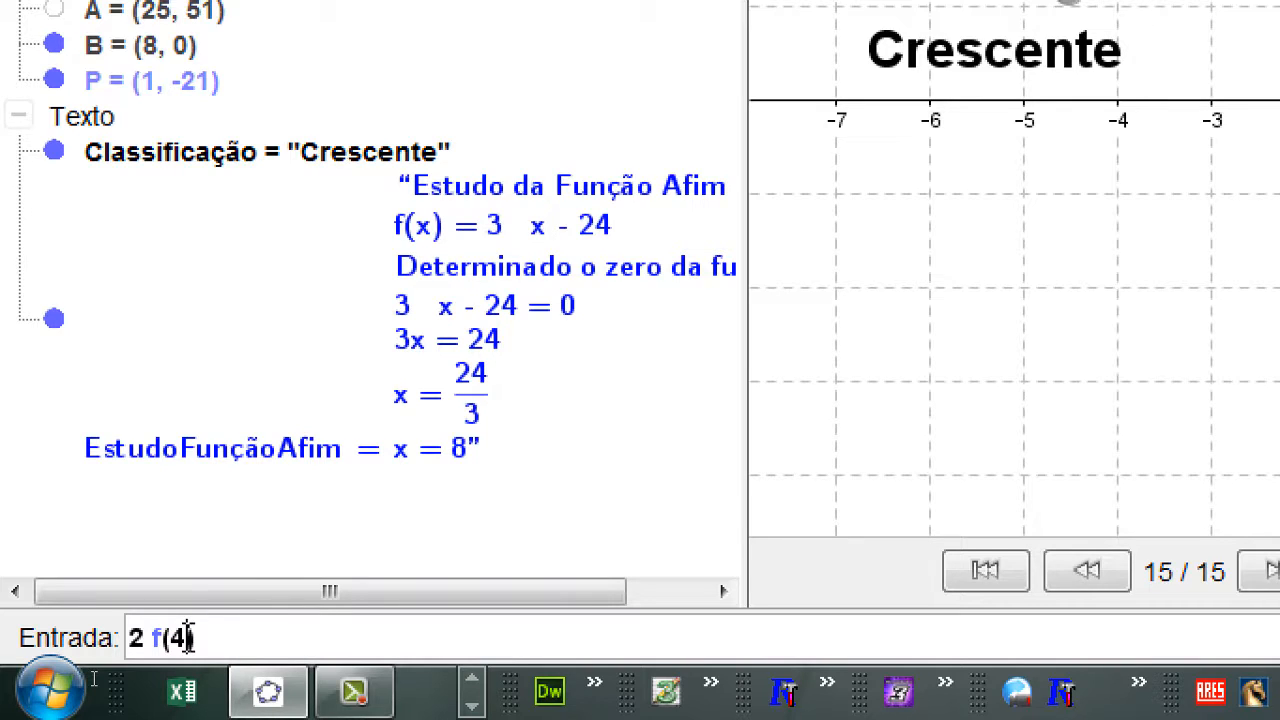
text()-5 g()
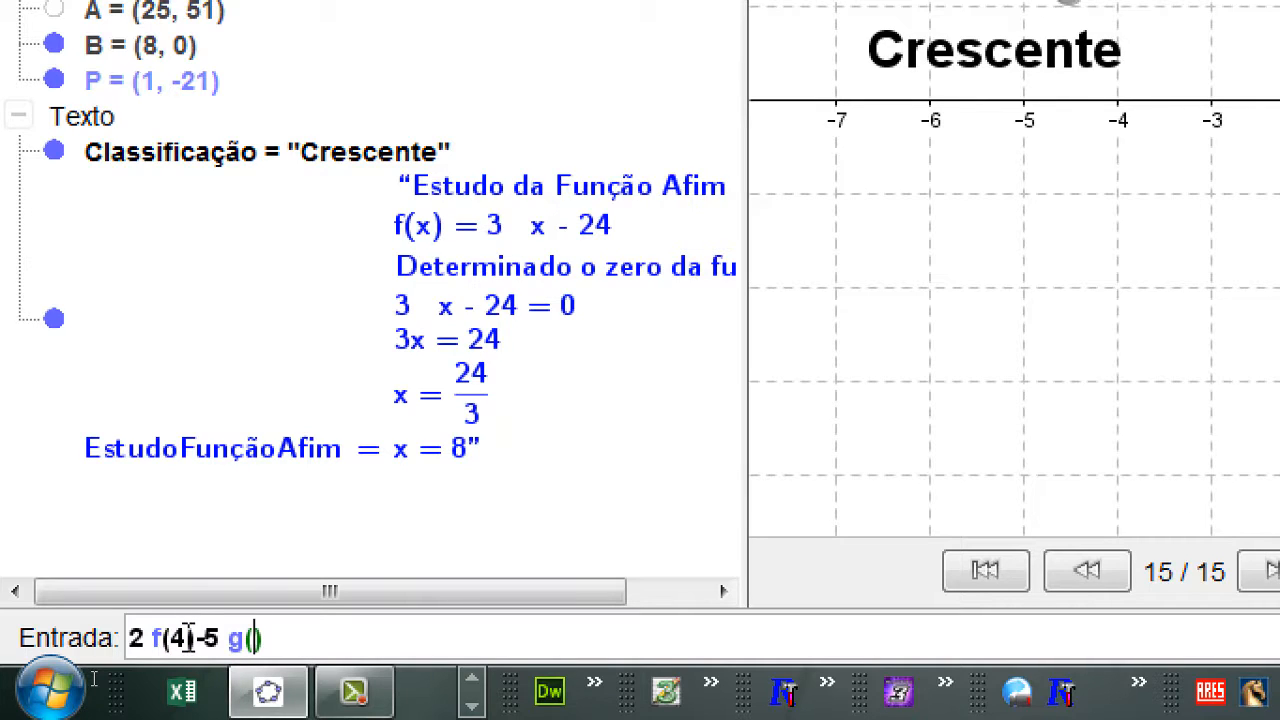
text(-1)
key(Return)
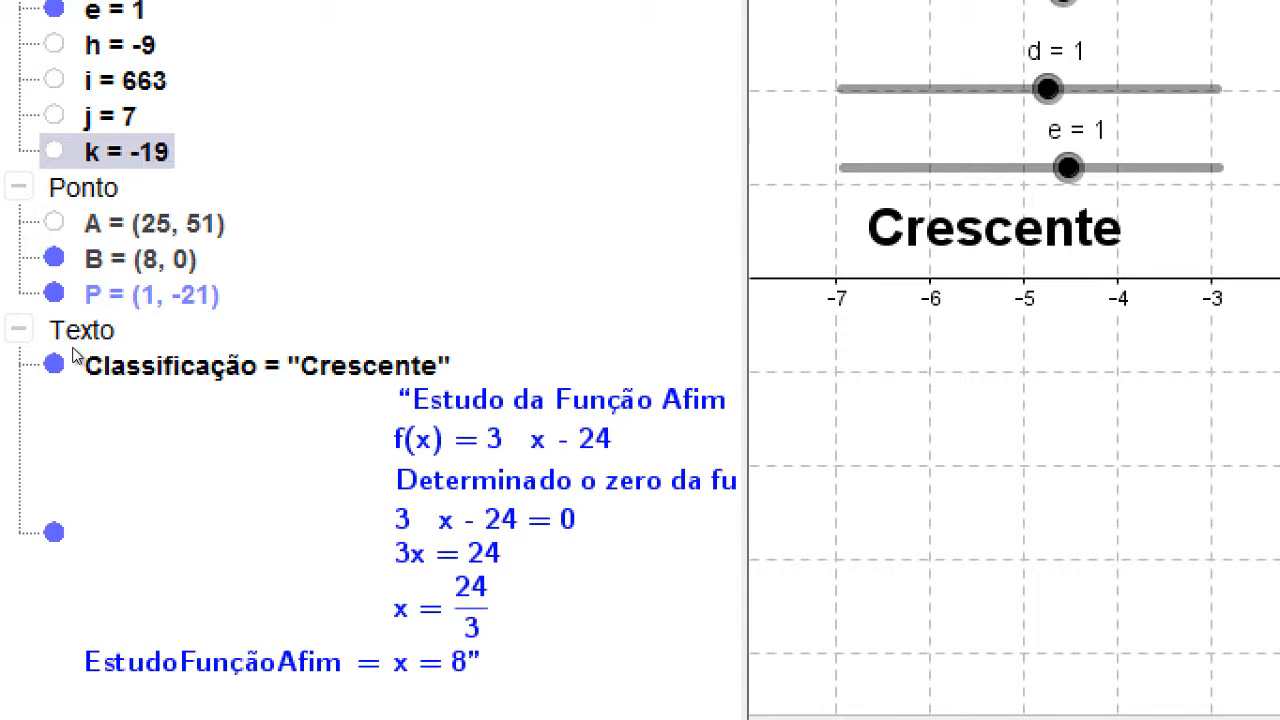
mouse_move(147, 176)
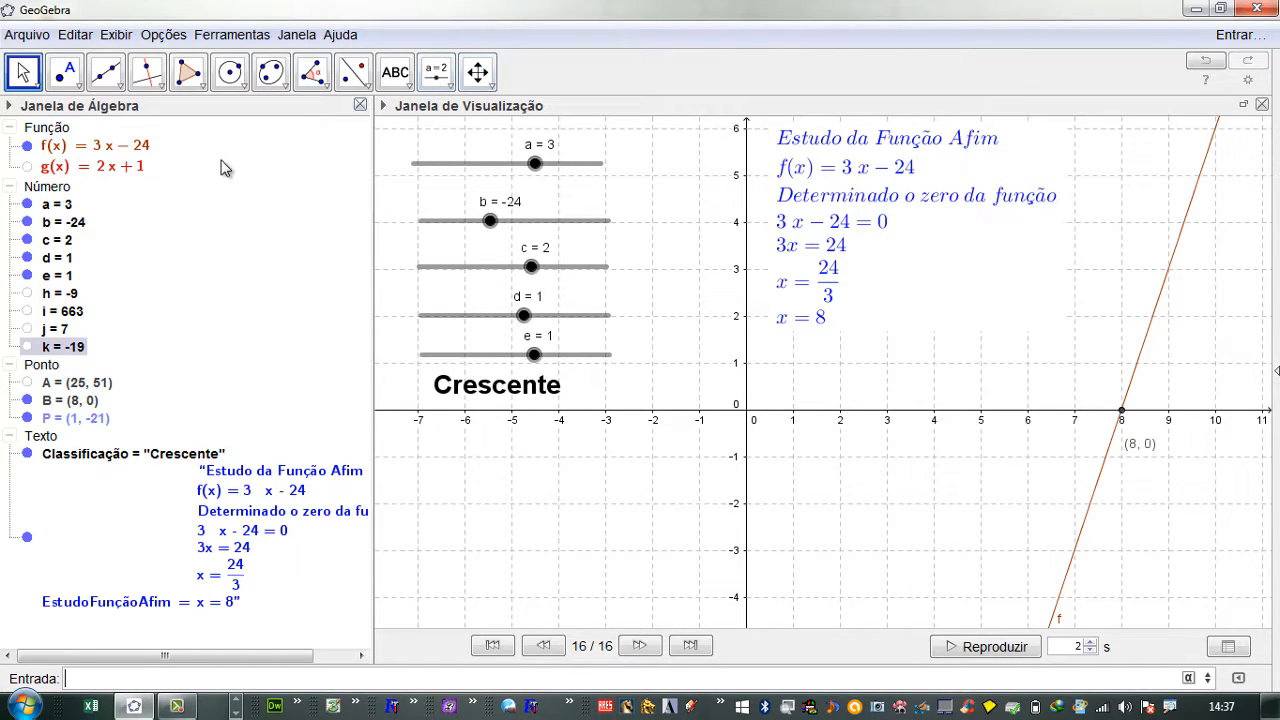
Delete all objects from the construction.
click(36, 80)
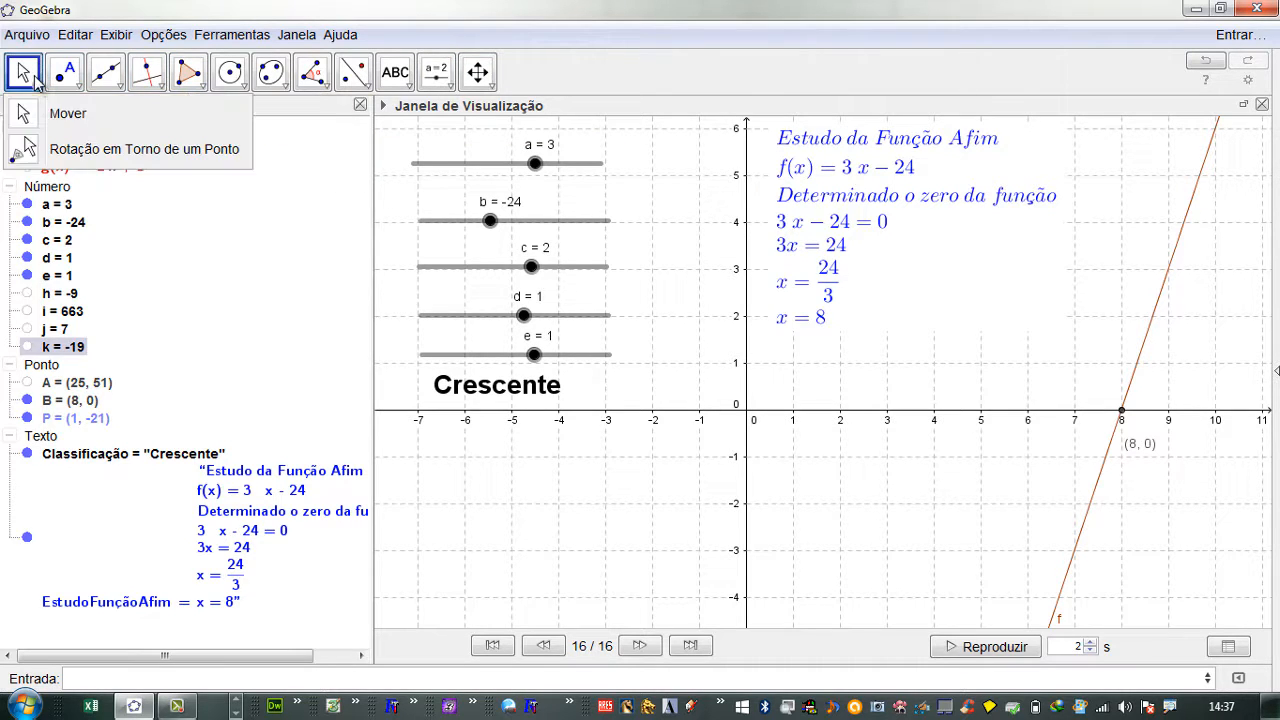
click(560, 112)
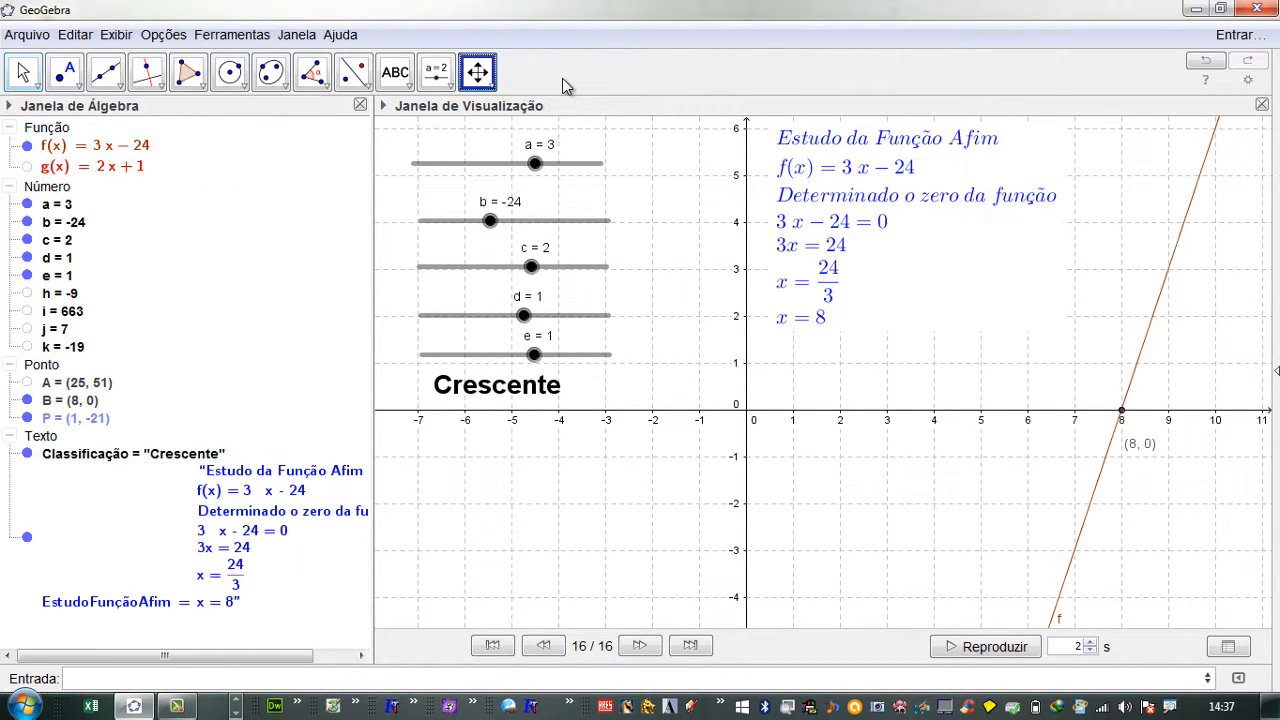
key(ctrl+a)
key(Delete)
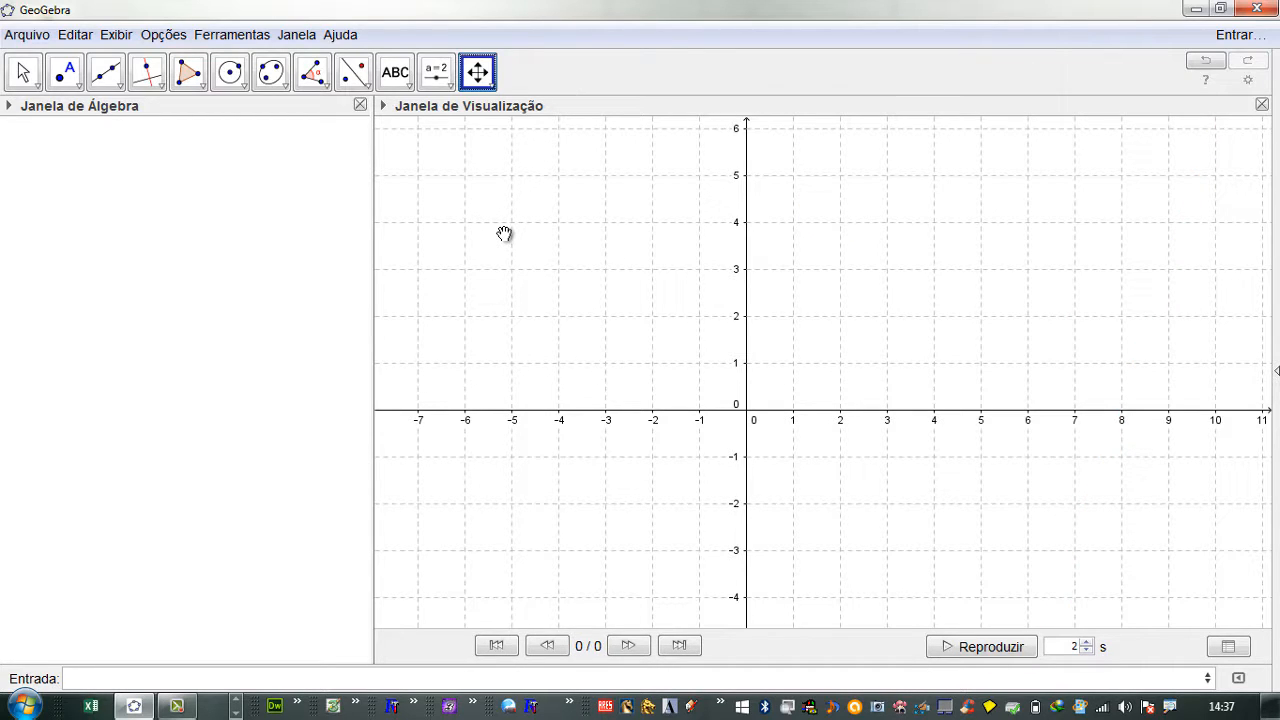
Define the function f(x) = 2x+5 and add the line x=y.
click(91, 678)
text(f(x) = 2x + )
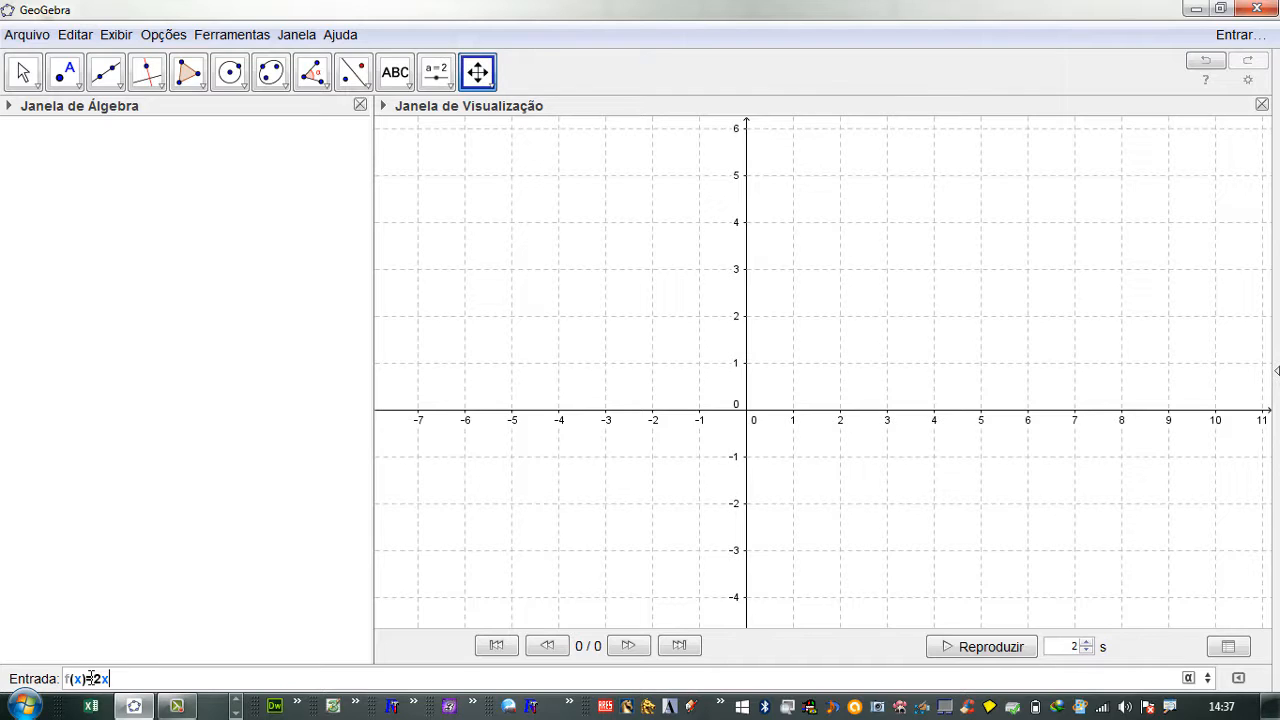
text(5)
key(Return)
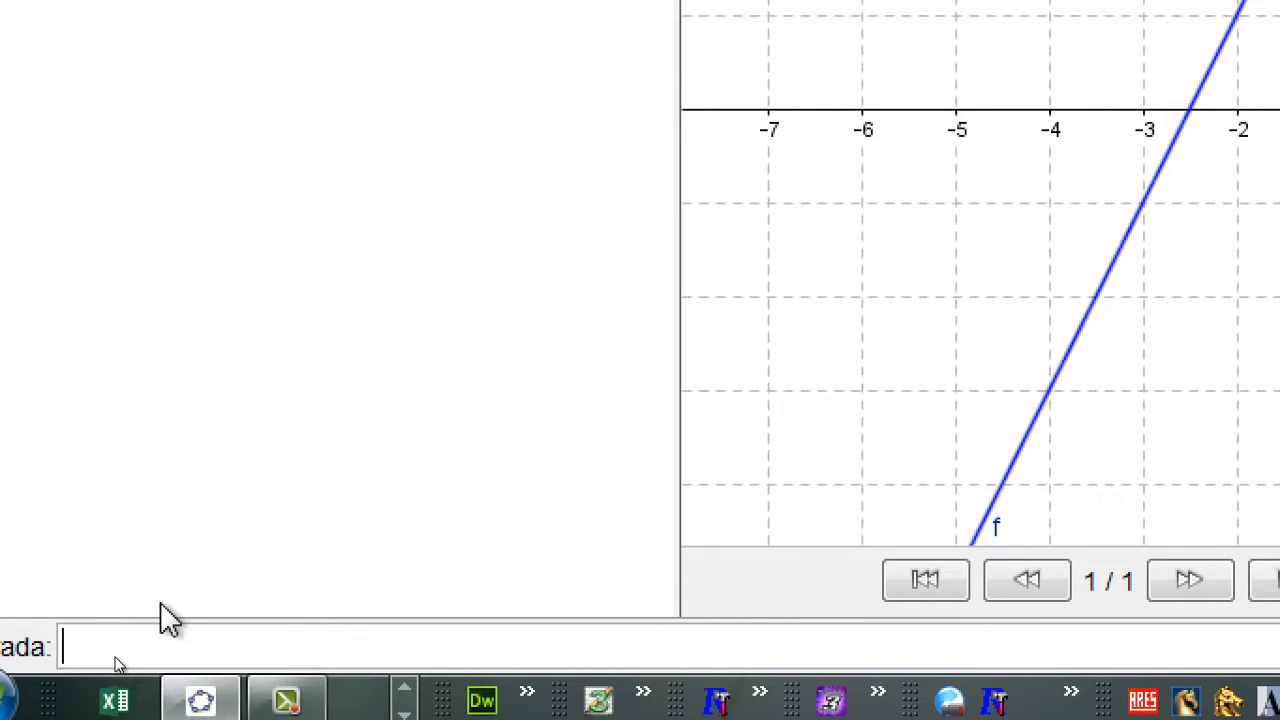
text(x=y)
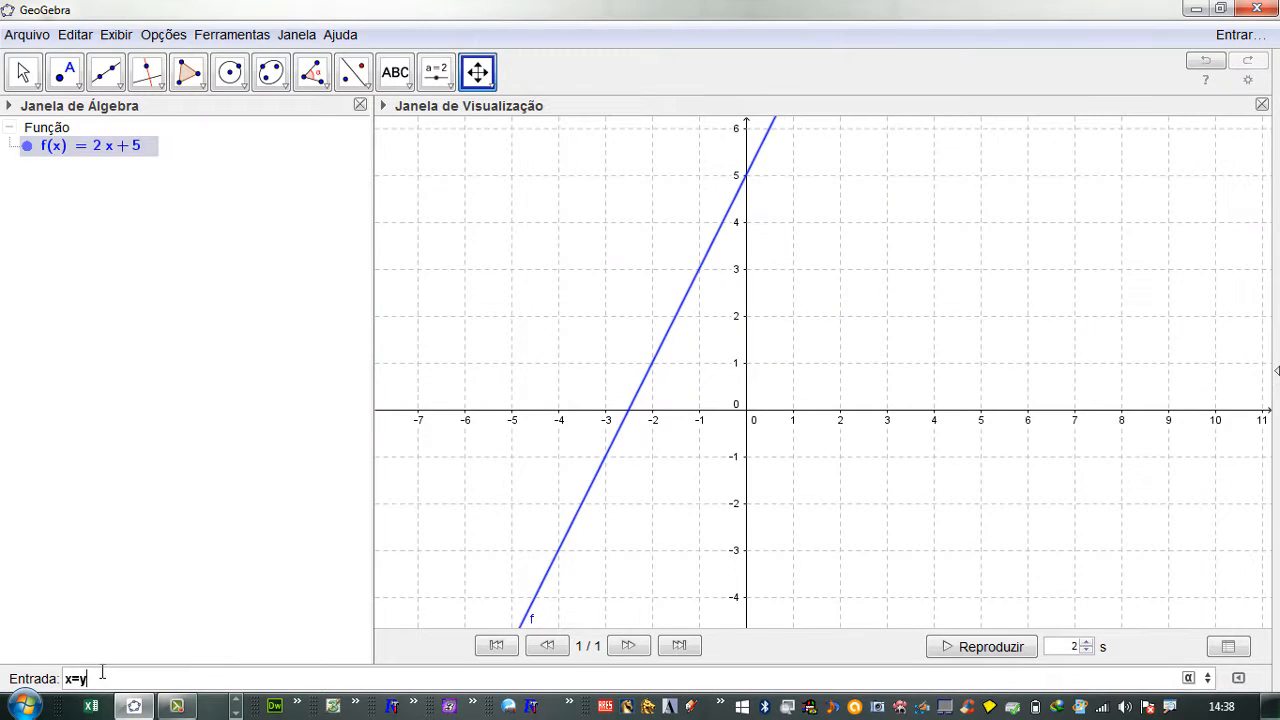
key(Return)
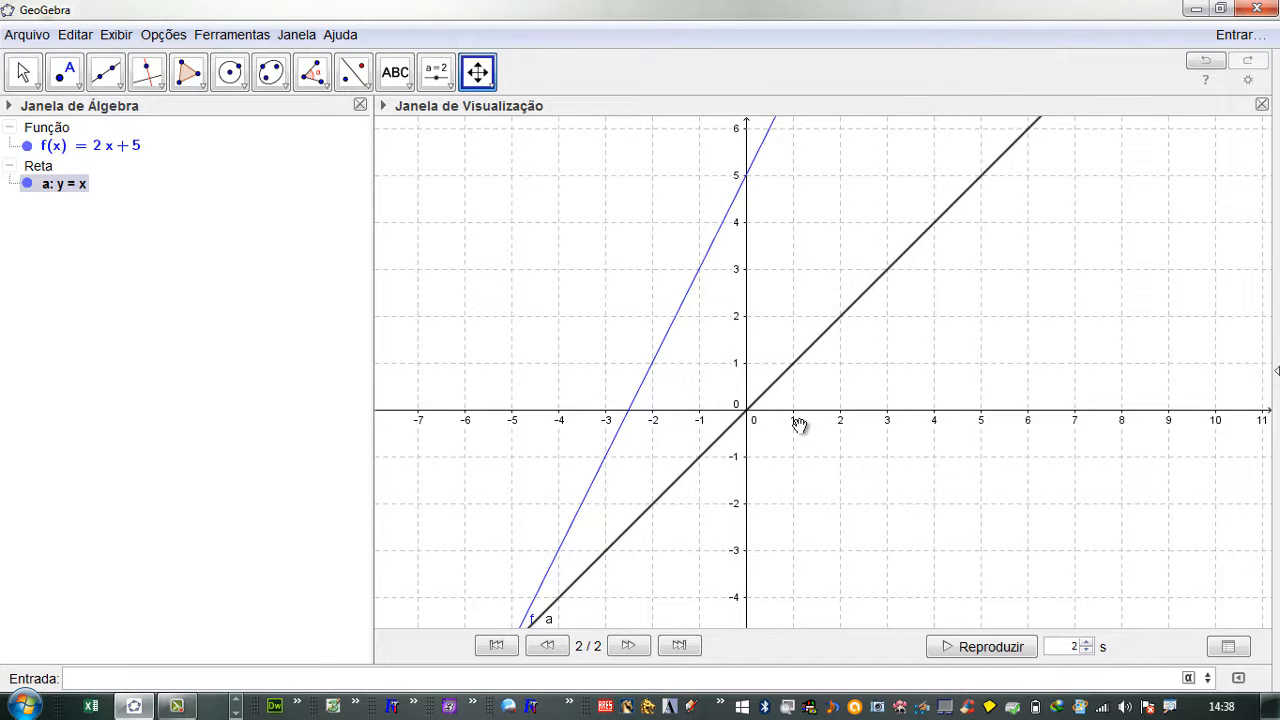
Reflect the graph of f about the line y = x.
click(358, 80)
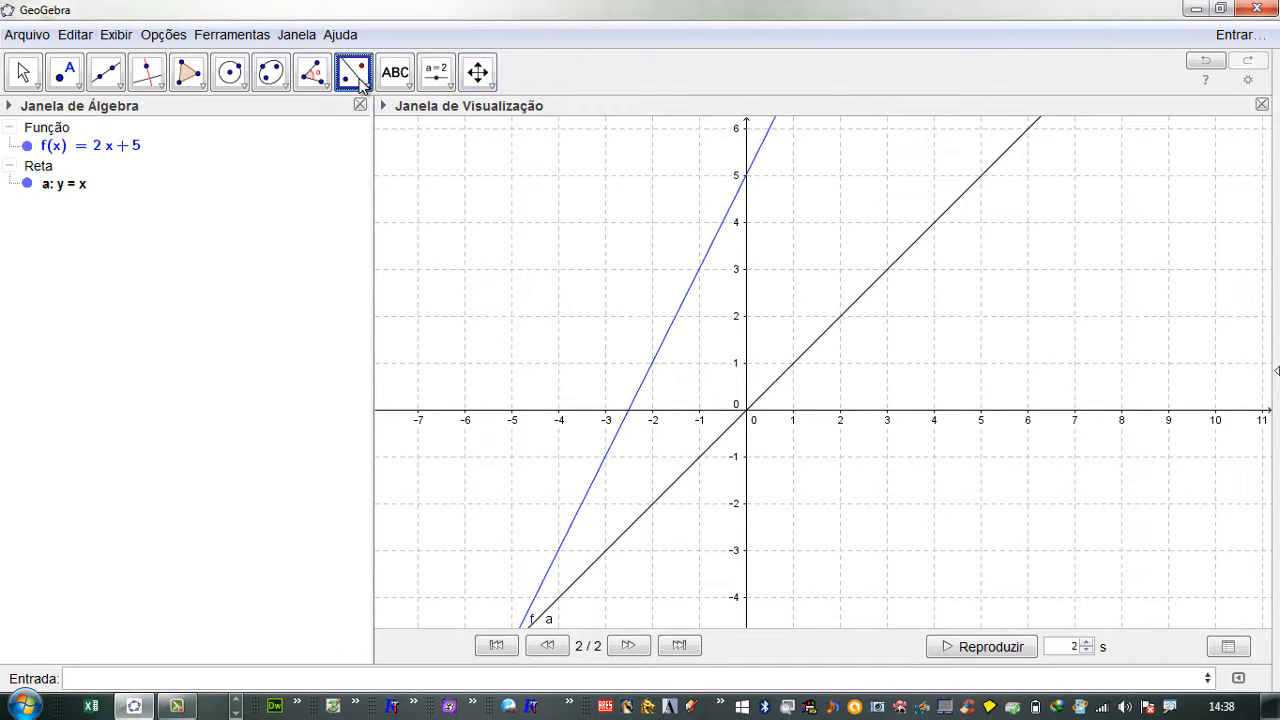
click(358, 80)
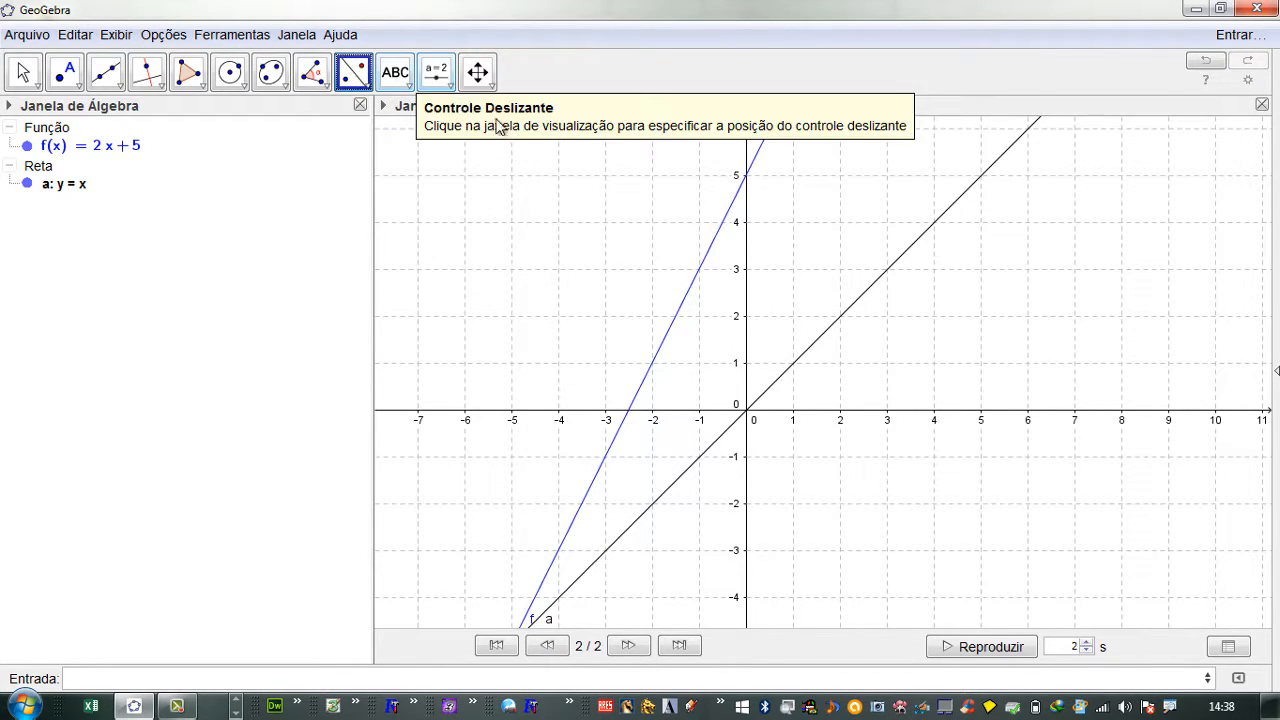
click(717, 246)
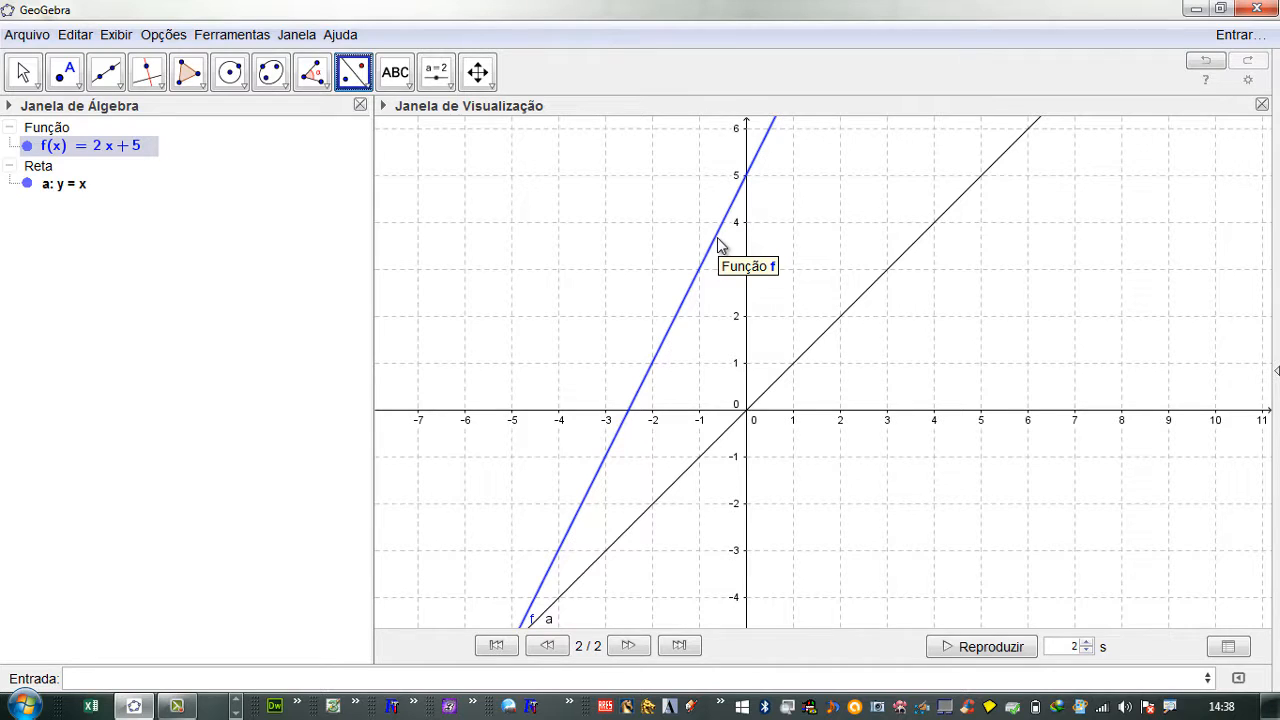
click(873, 288)
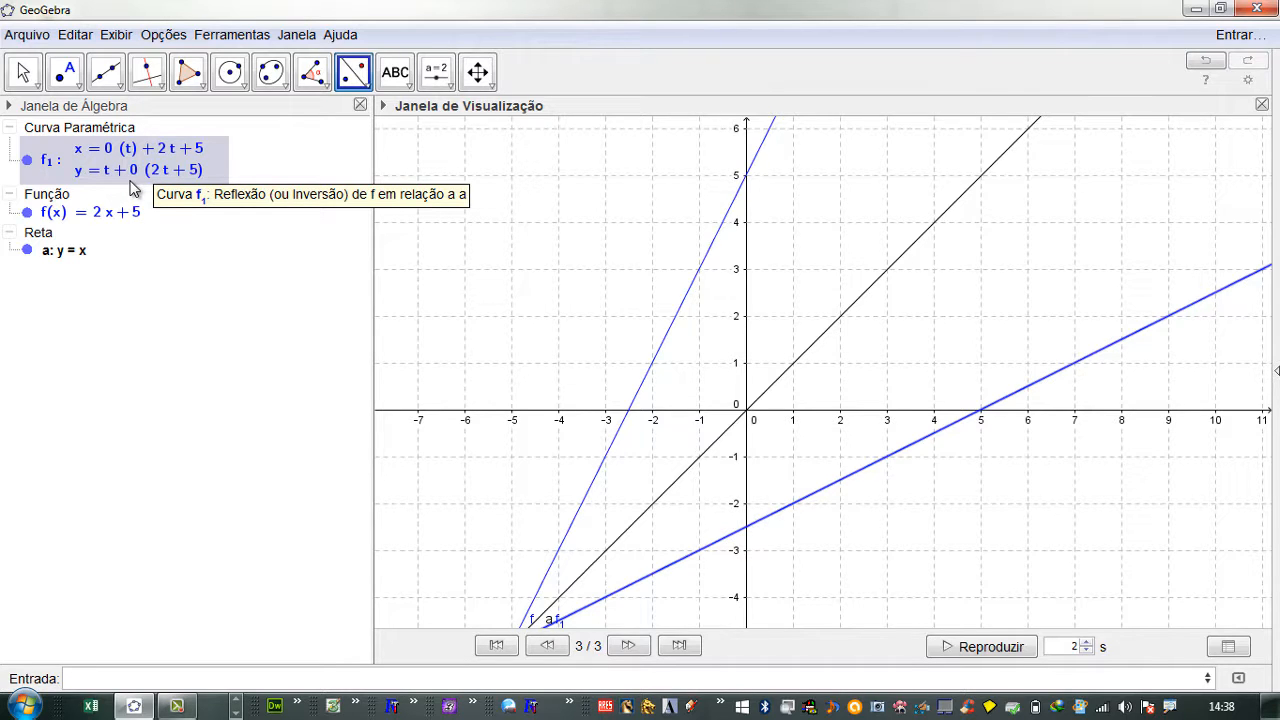
Hide and show f again to compare it with its reflection, and hide the reflected curve.
click(27, 212)
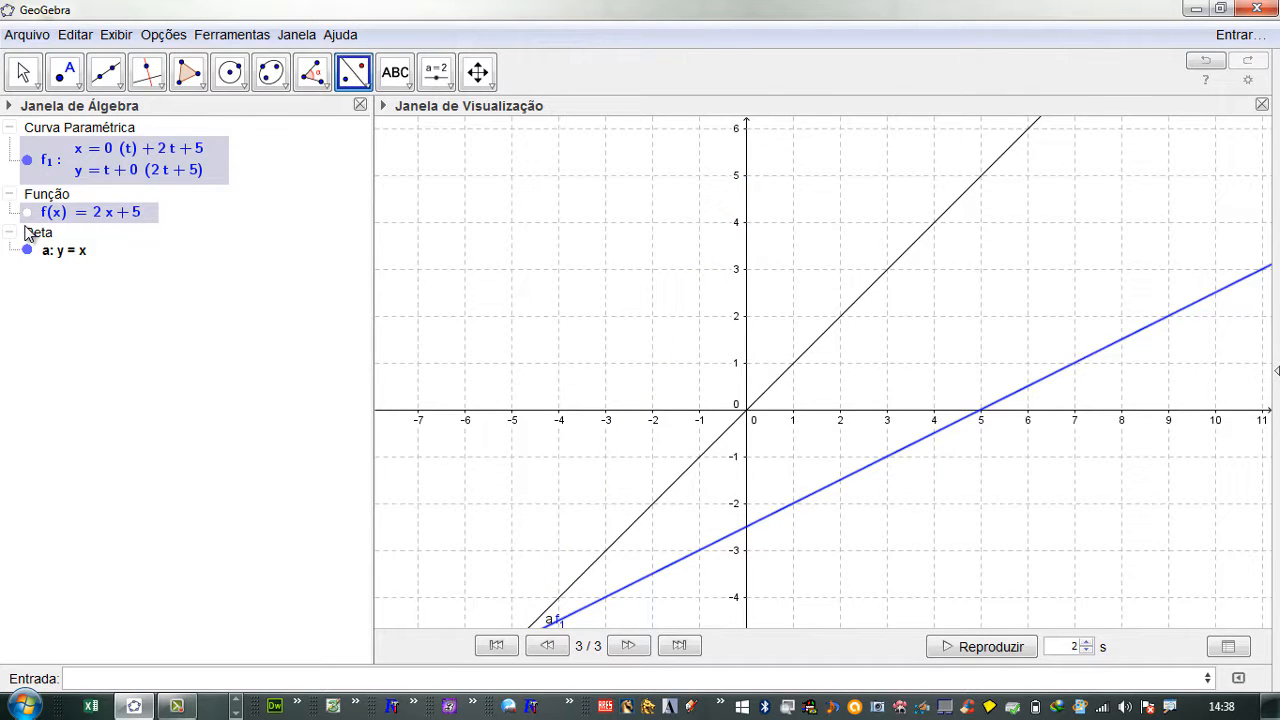
click(27, 213)
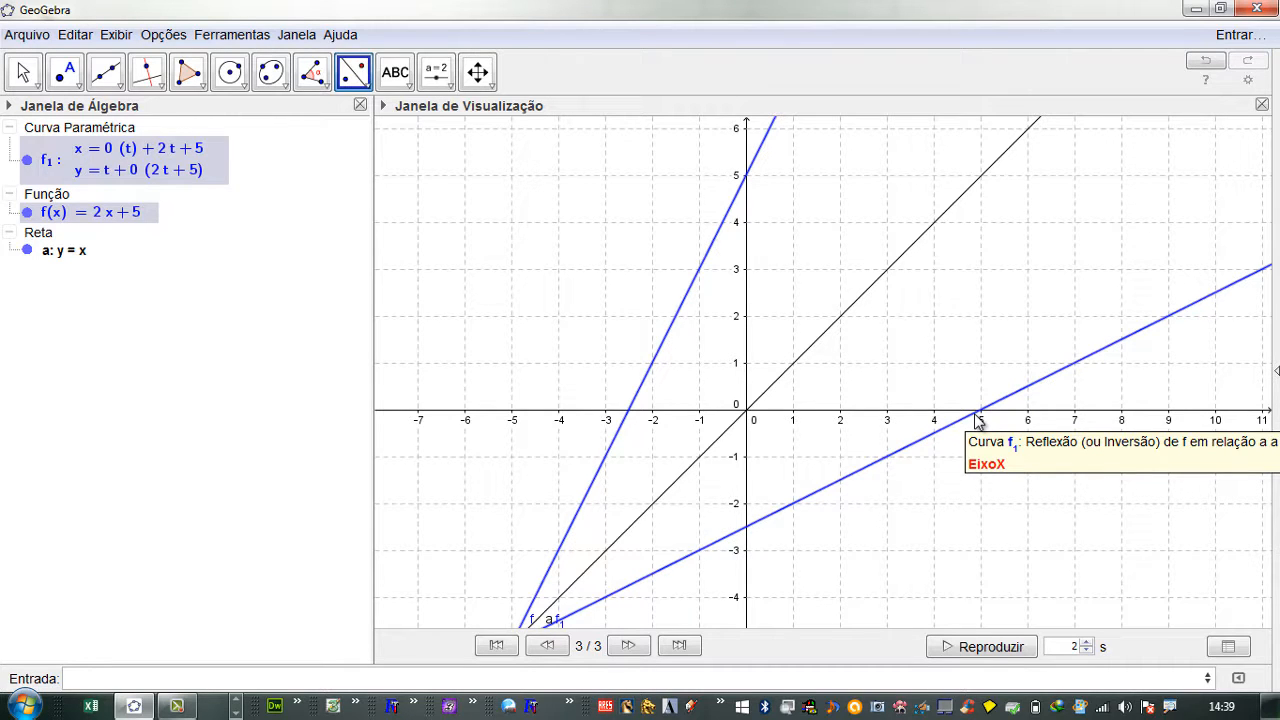
click(28, 160)
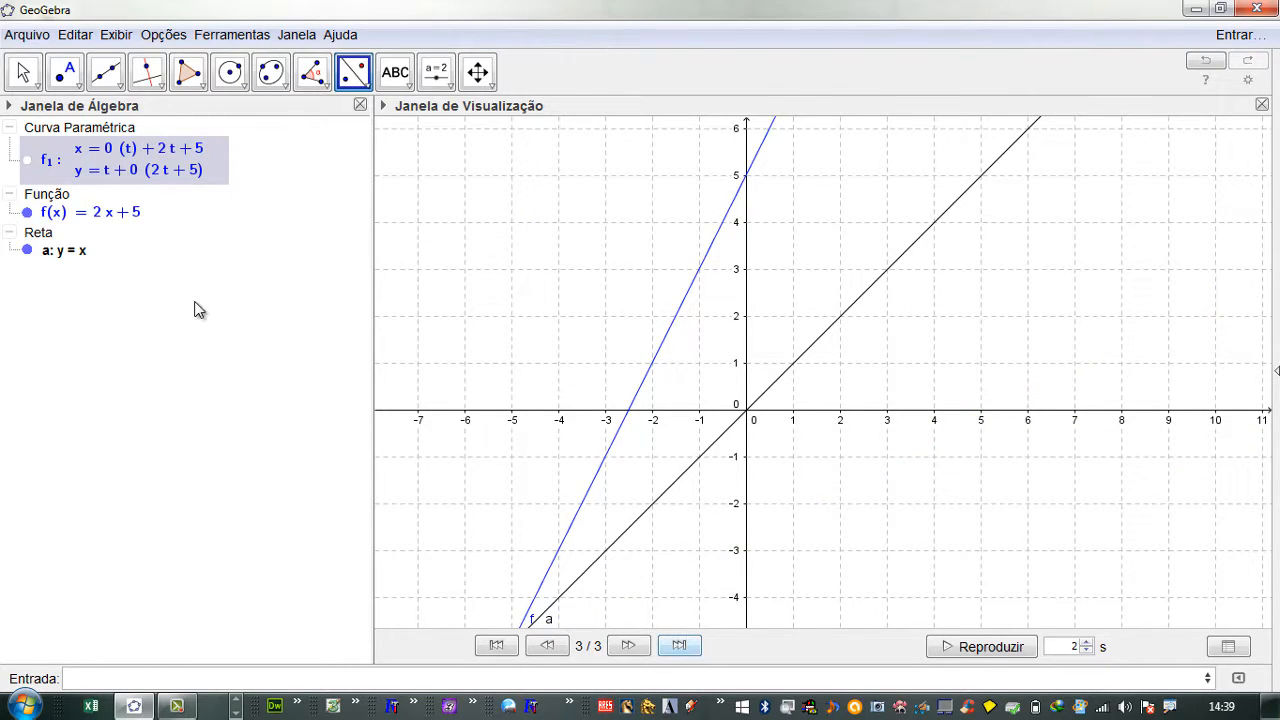
Create the inverse of f as a line by entering the equation x=2y+5.
click(108, 676)
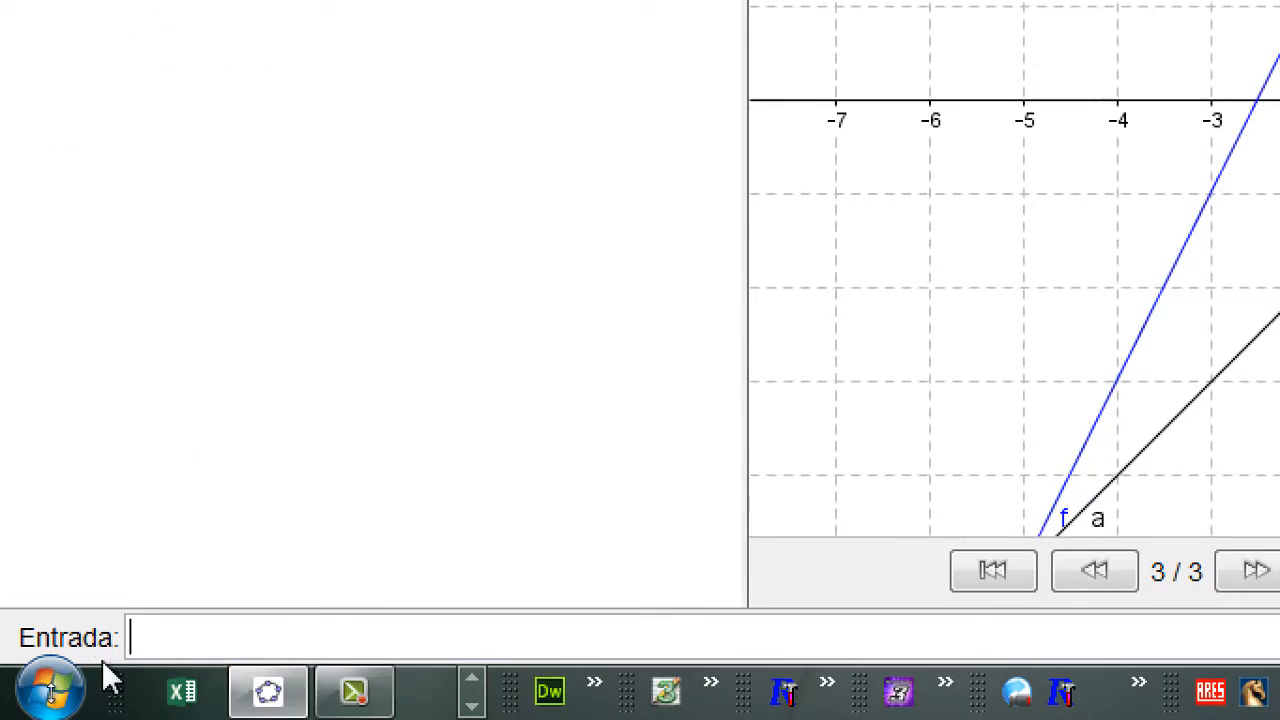
text(x=)
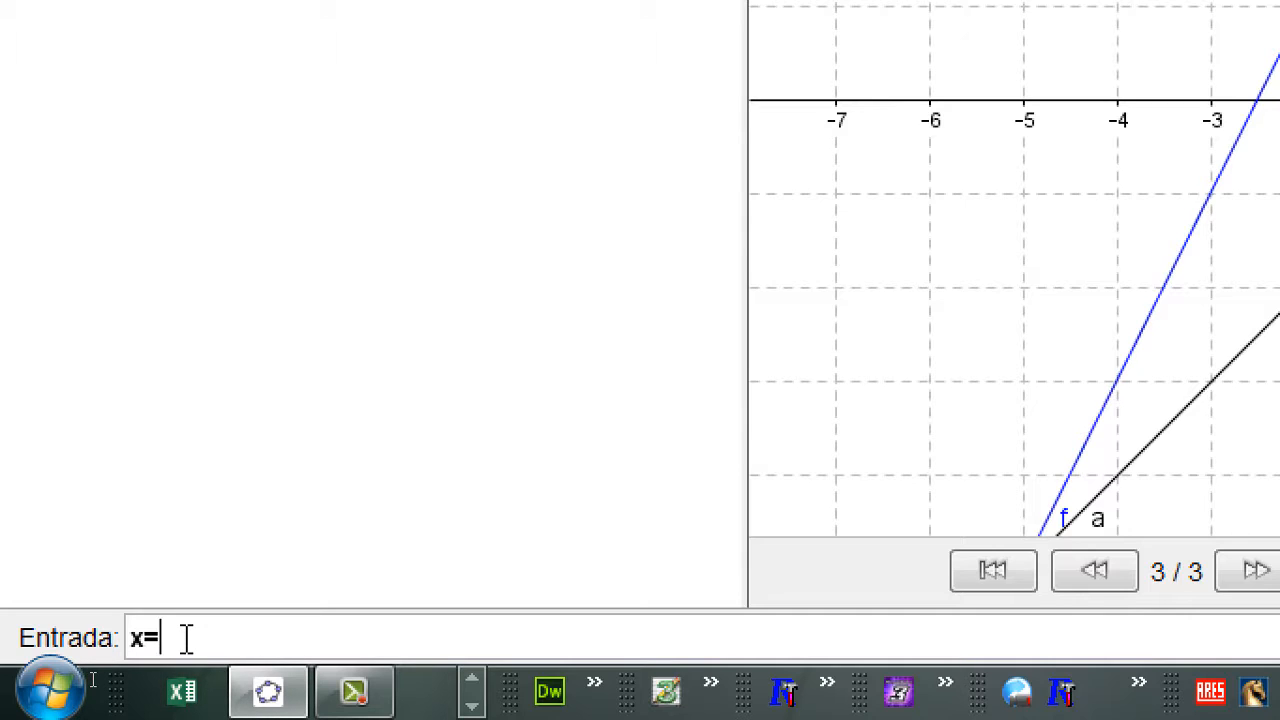
text(2y+5)
drag(132, 638, 146, 640)
text(f(x))
key(BackSpace)
key(BackSpace)
key(BackSpace)
key(BackSpace)
text(y)
key(BackSpace)
text(x)
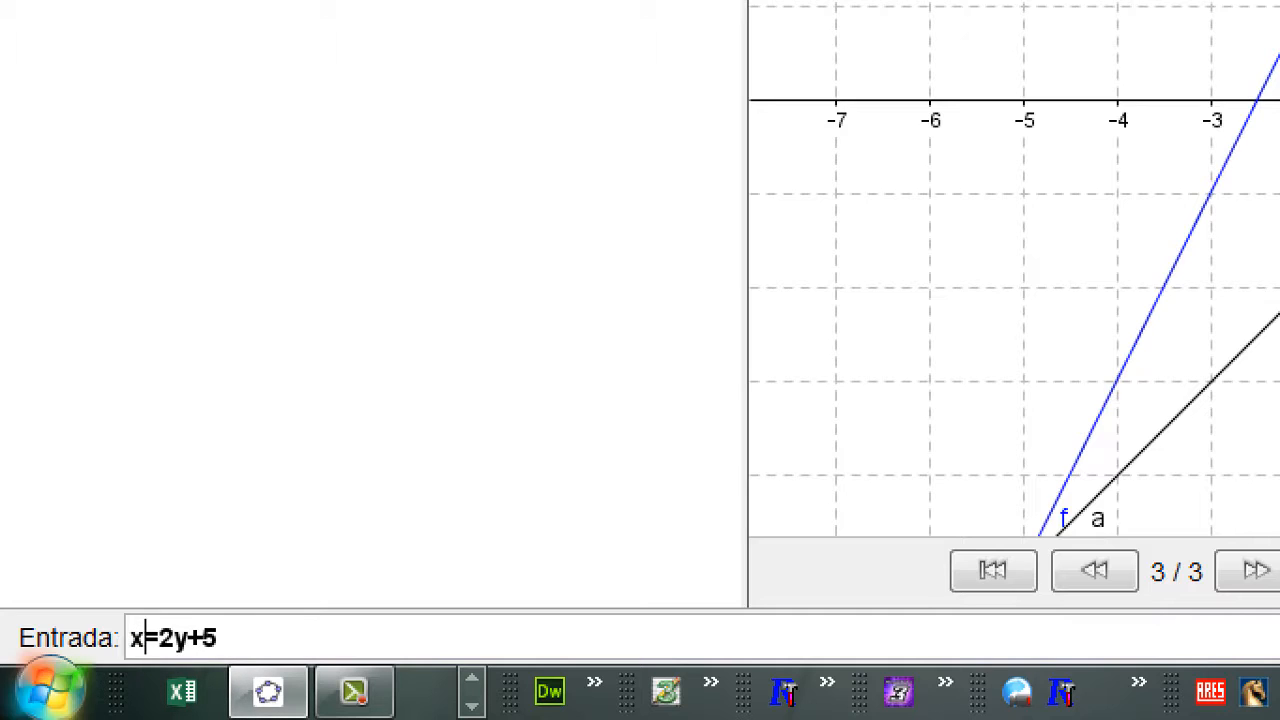
double_click(182, 637)
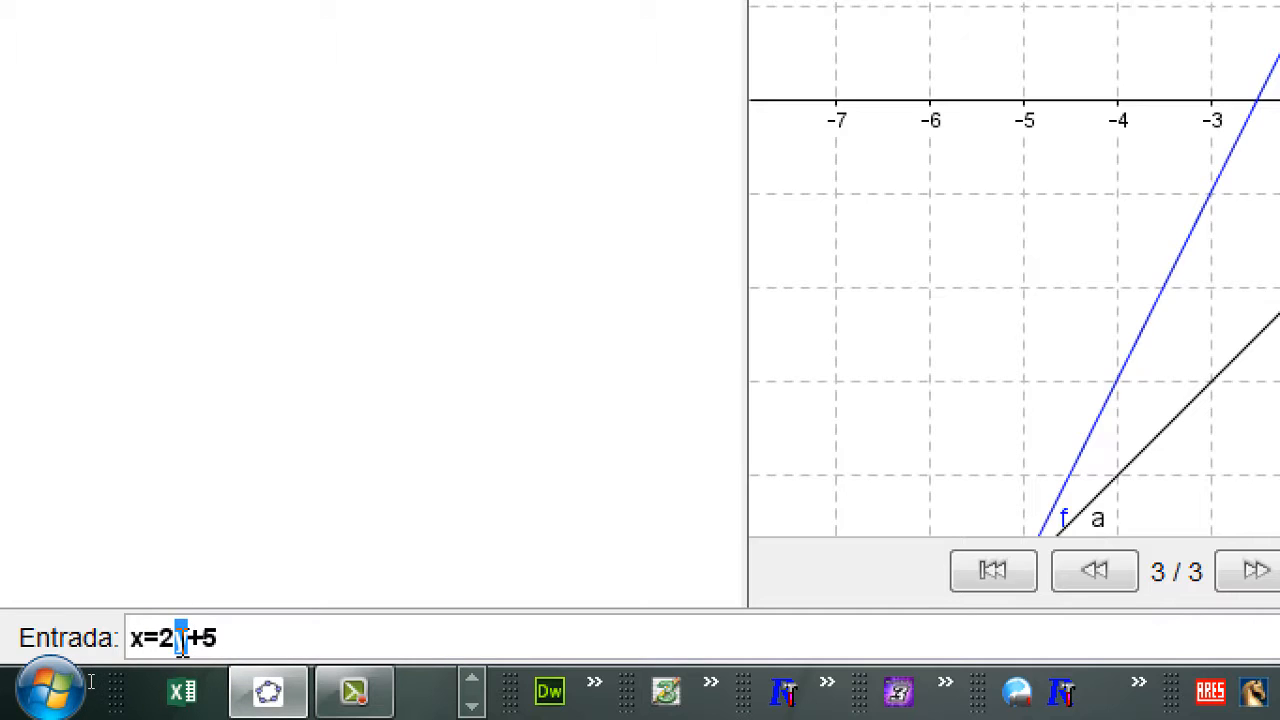
text(x)
key(BackSpace)
text(y)
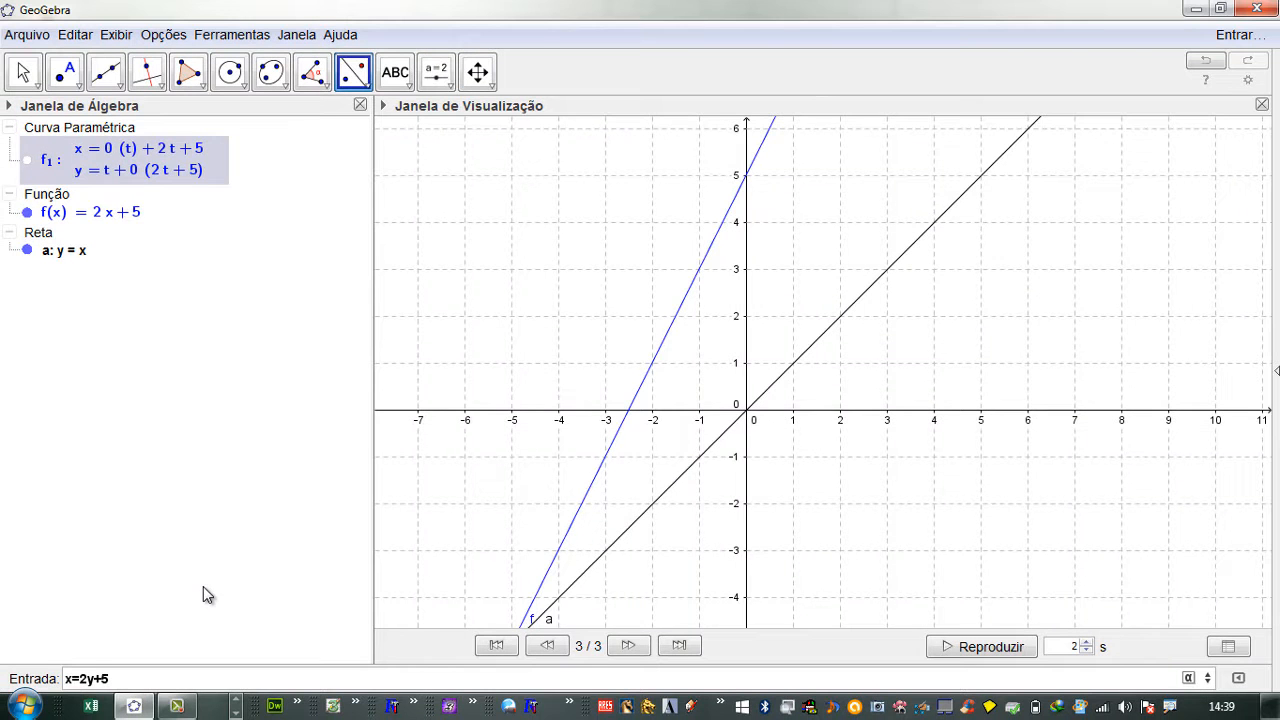
key(Return)
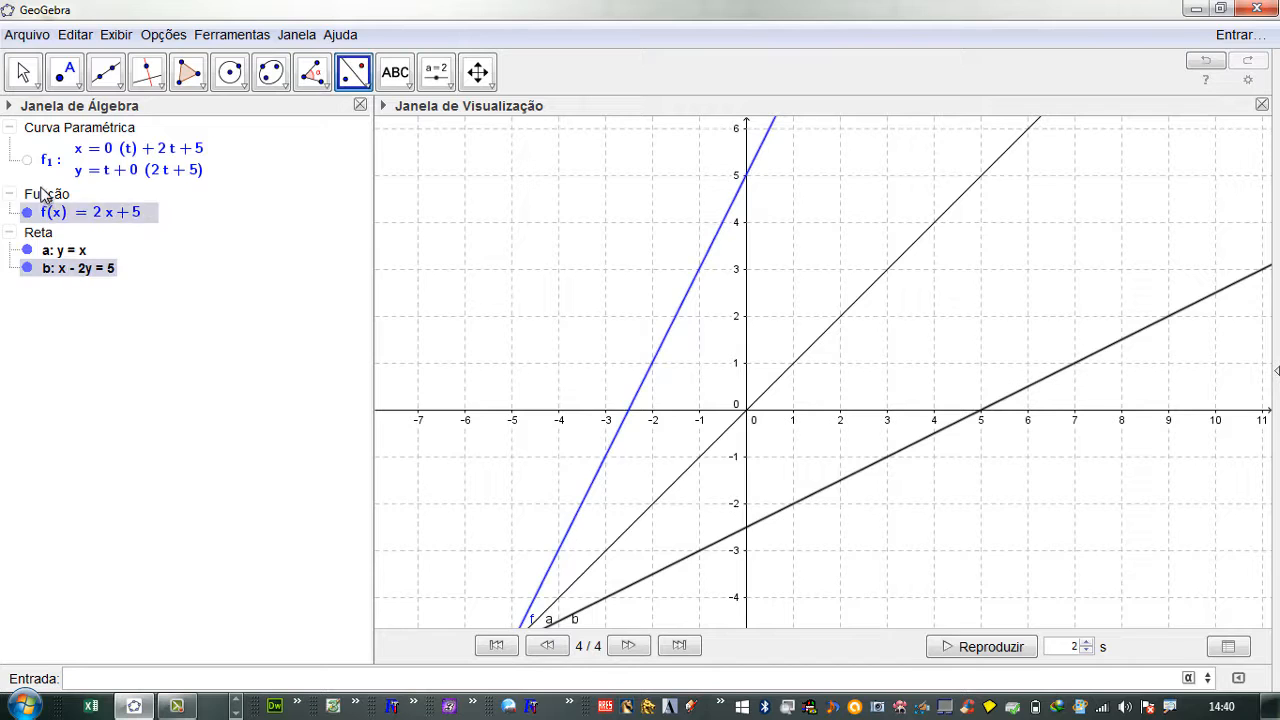
Show the reflected curve, toggle it and the line x - 2y = 5 to compare them, and leave only that line hidden.
click(27, 160)
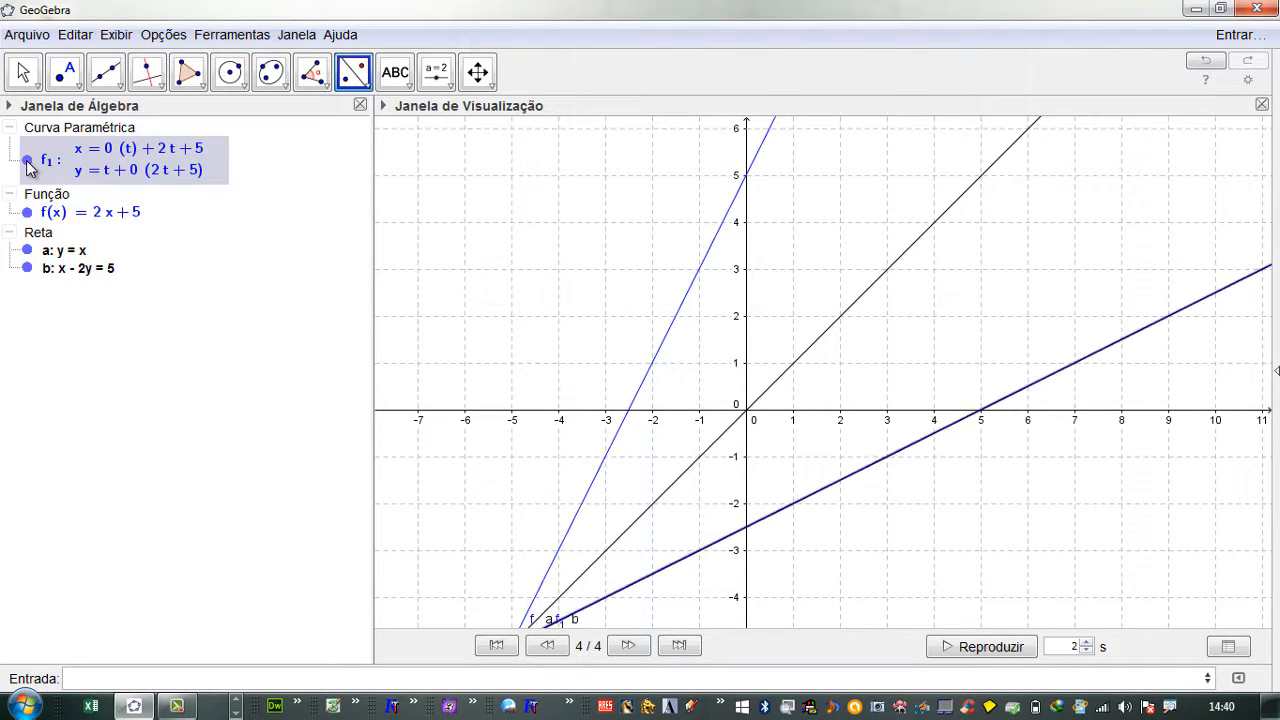
click(27, 268)
click(27, 268)
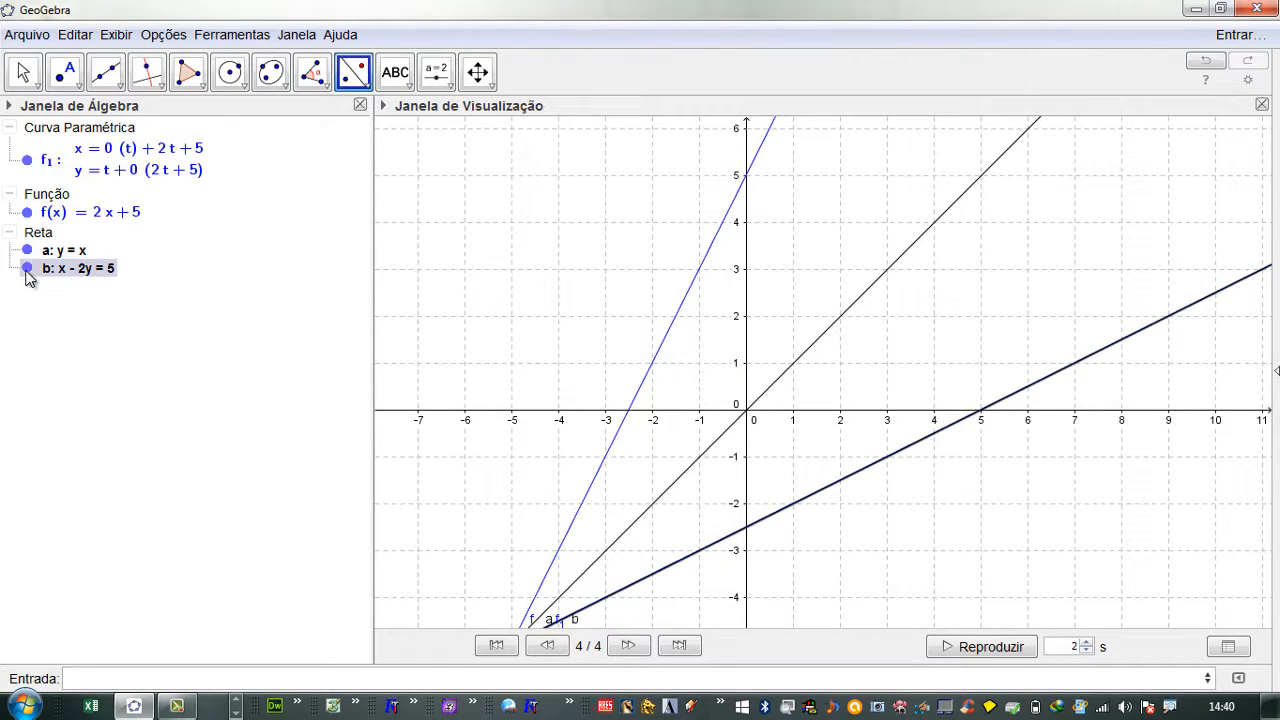
click(27, 268)
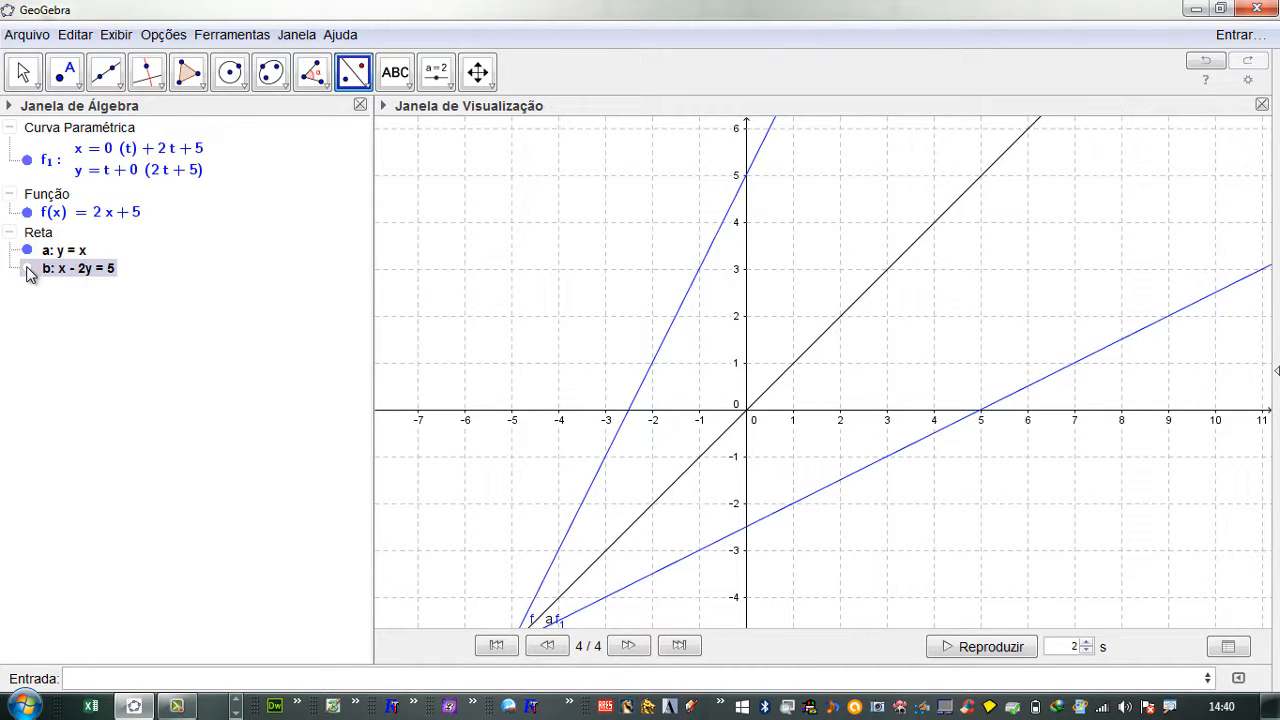
click(27, 268)
click(28, 160)
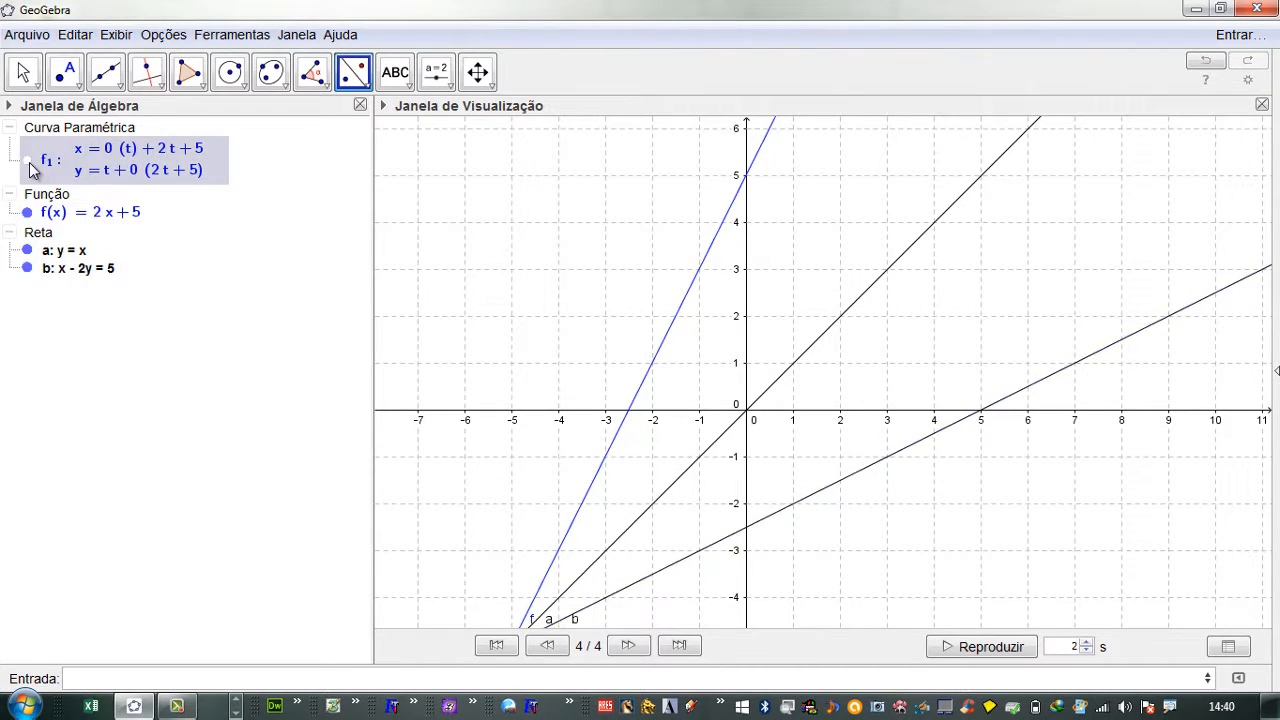
click(28, 160)
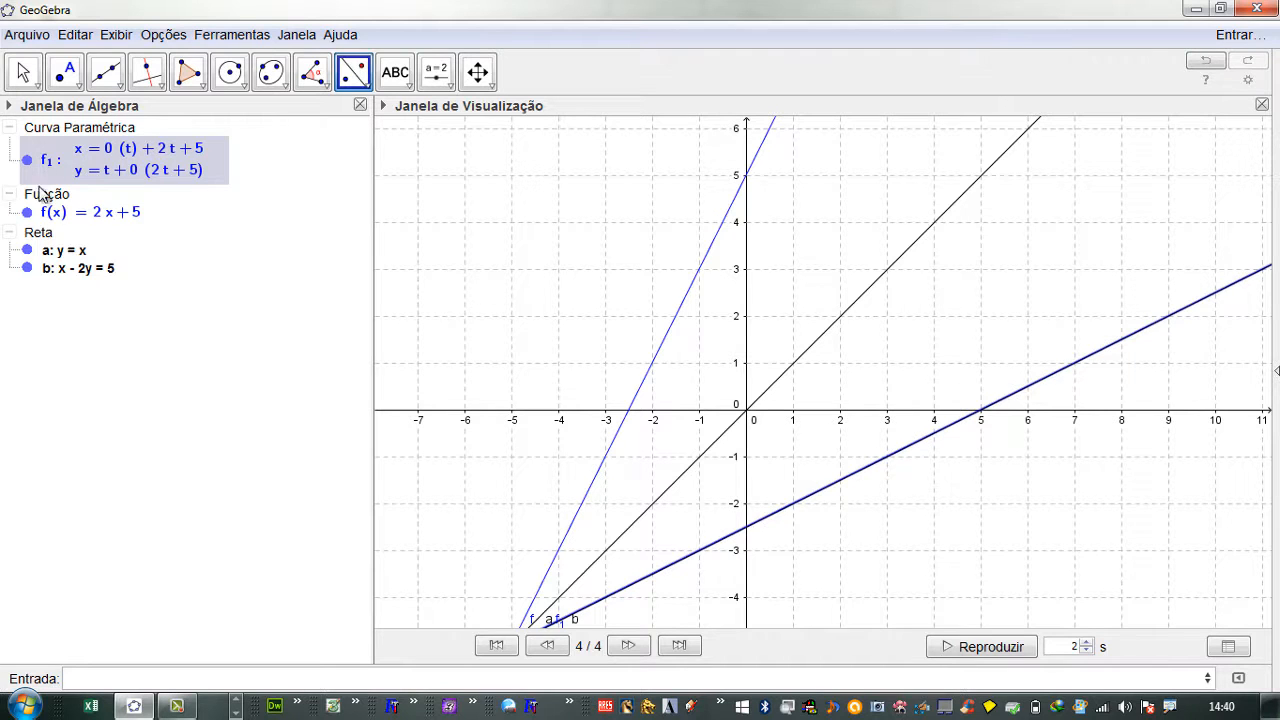
click(27, 268)
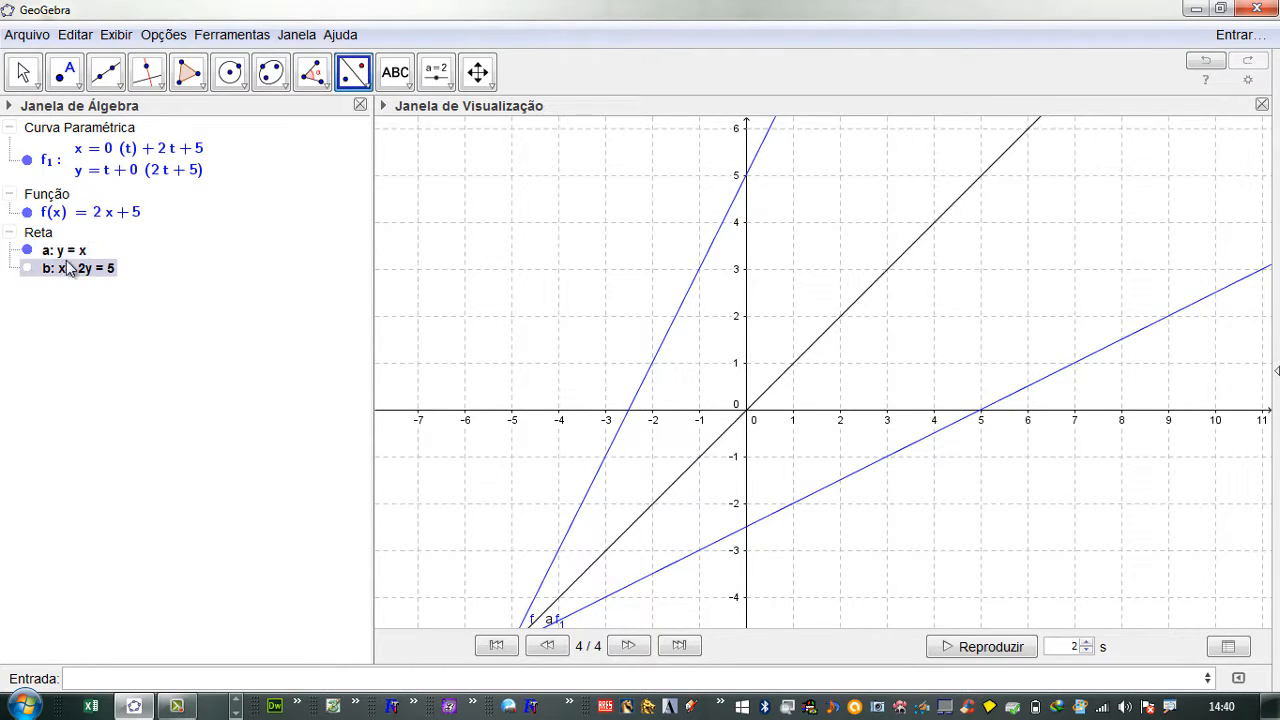
Redefine the function f as x^2.
double_click(75, 214)
drag(80, 215, 124, 215)
key(BackSpace)
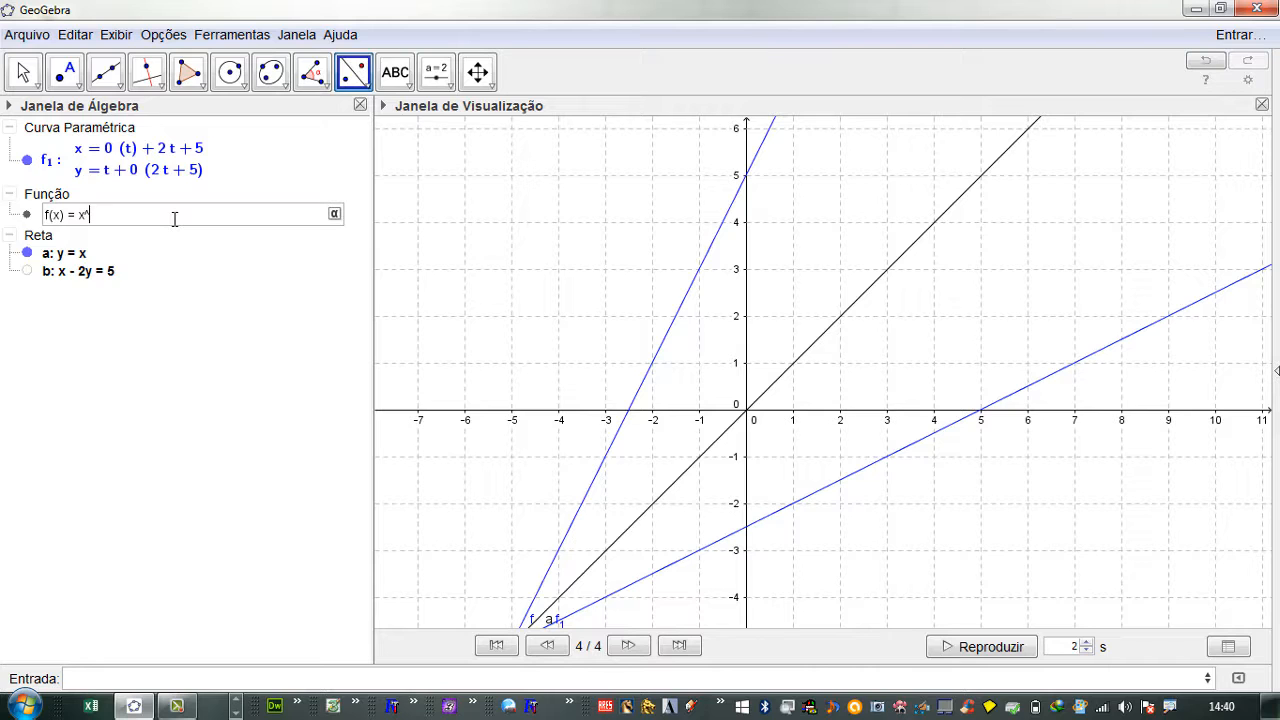
text(x^2)
key(Return)
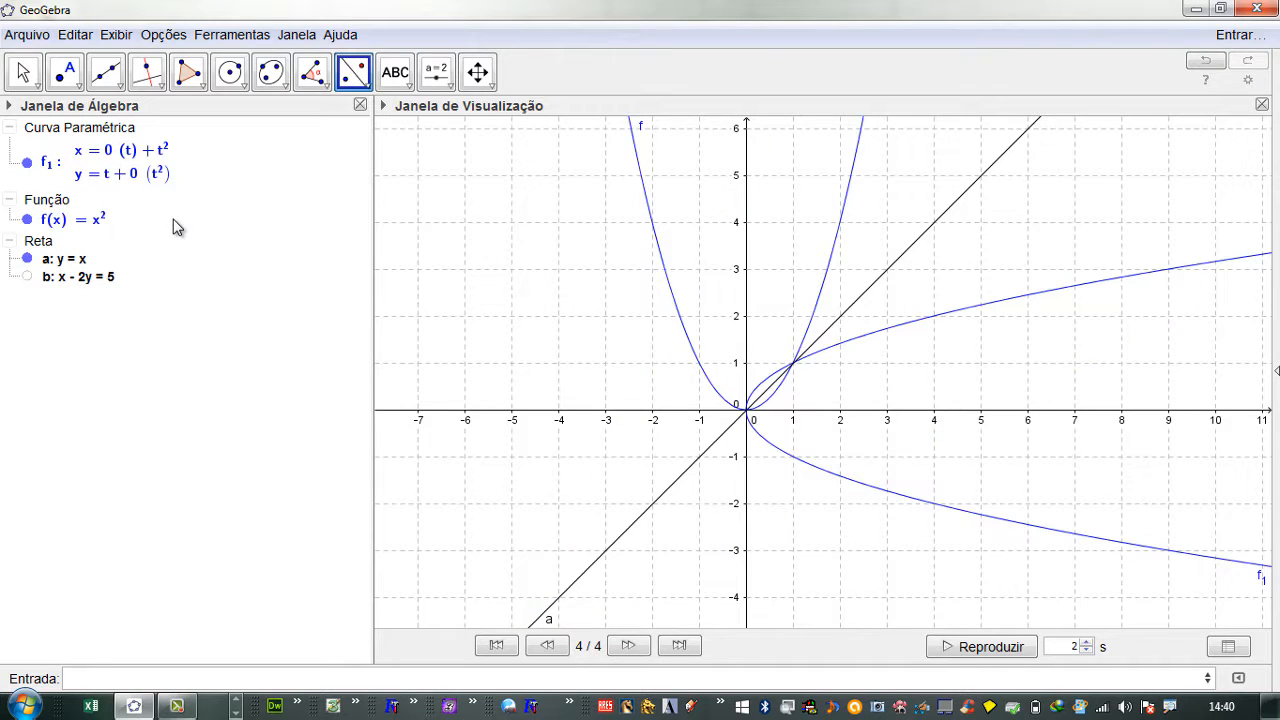
Hide the line y = x and toggle the parabola and its reflected curve to compare them, leaving both curves shown.
click(27, 220)
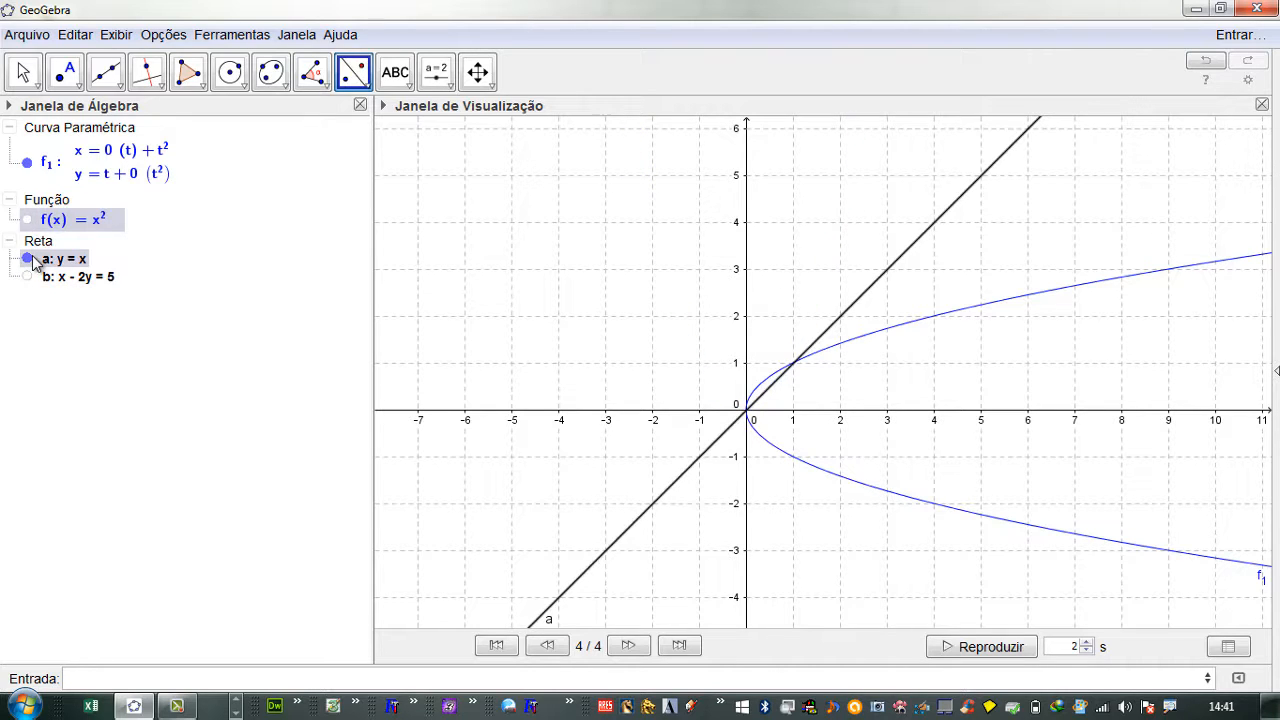
click(29, 259)
click(27, 220)
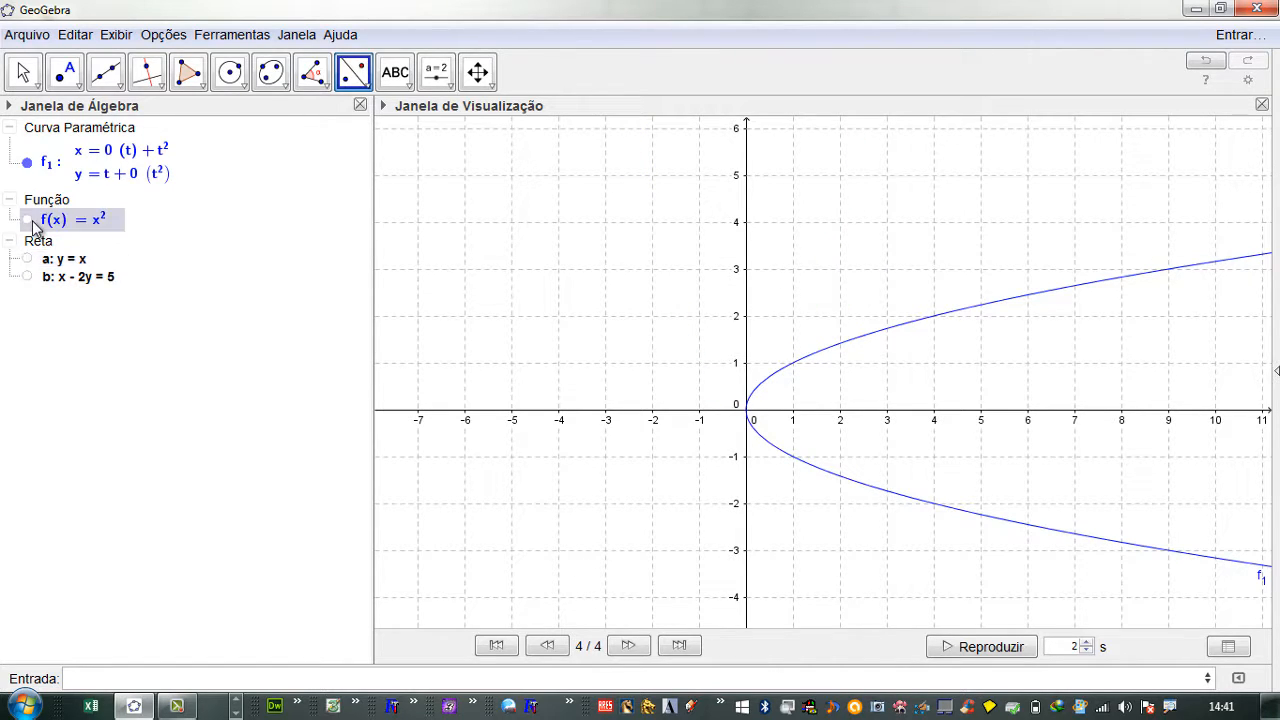
click(28, 163)
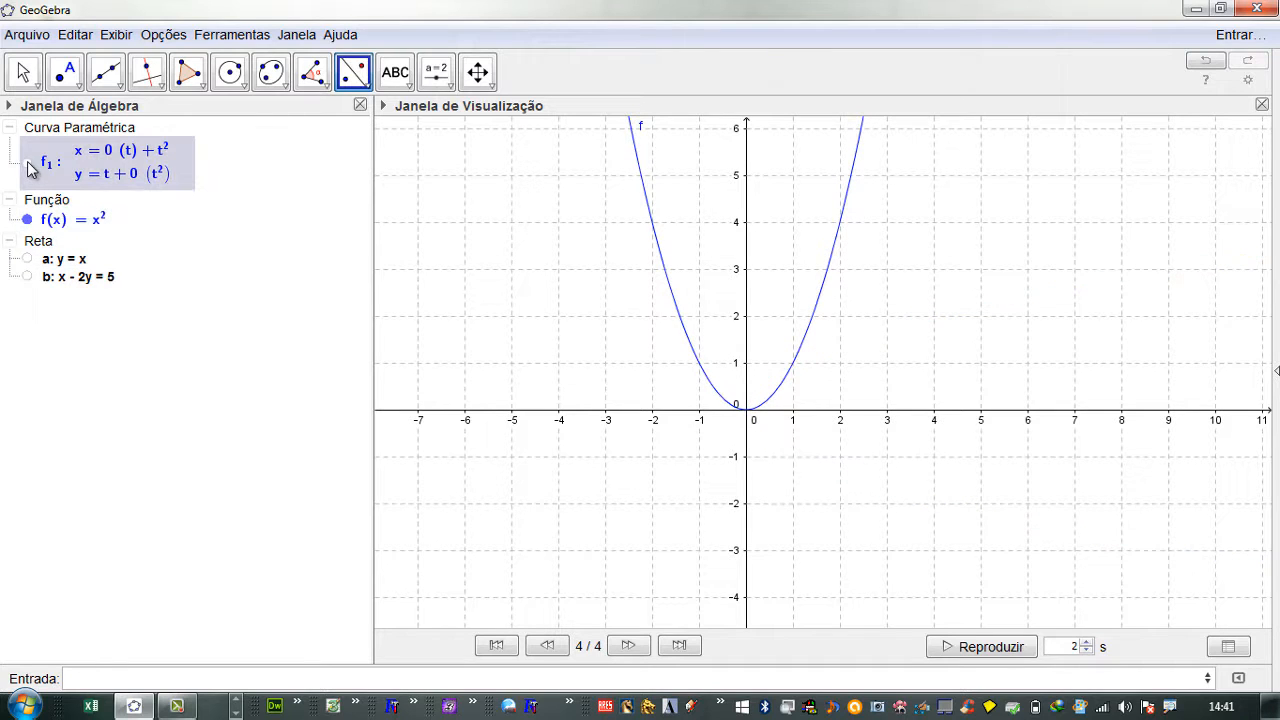
click(28, 163)
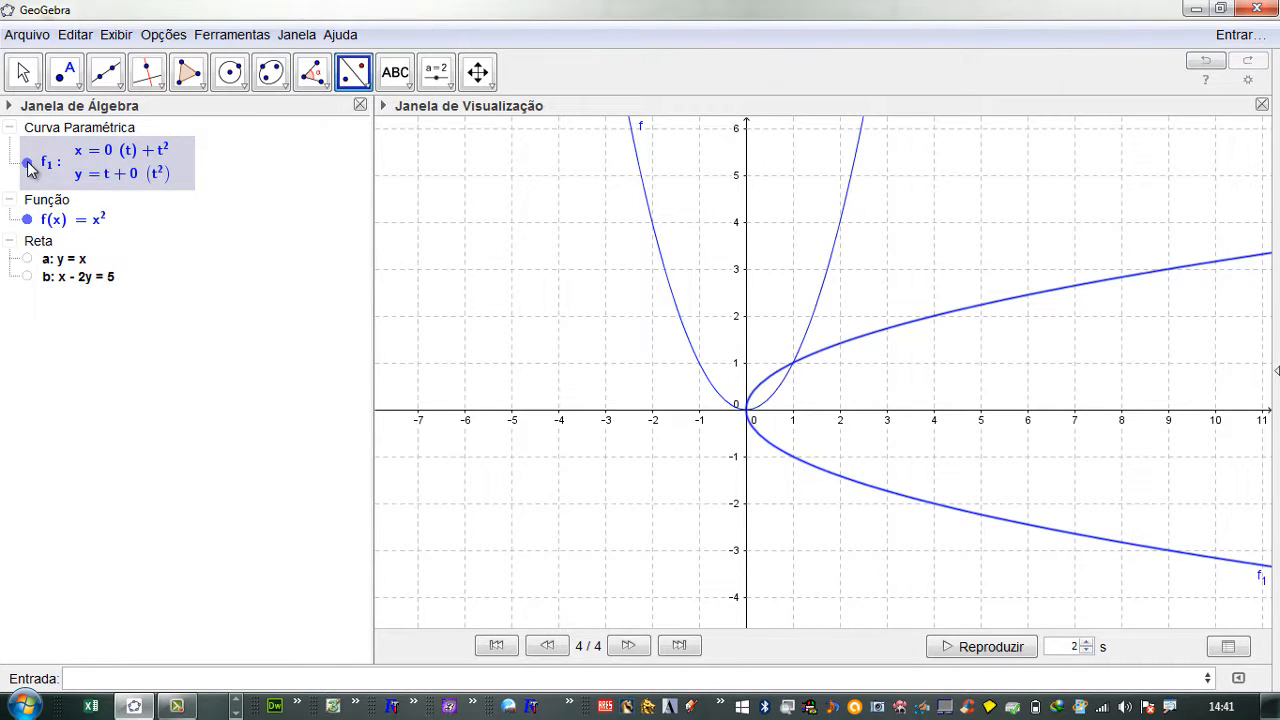
click(28, 220)
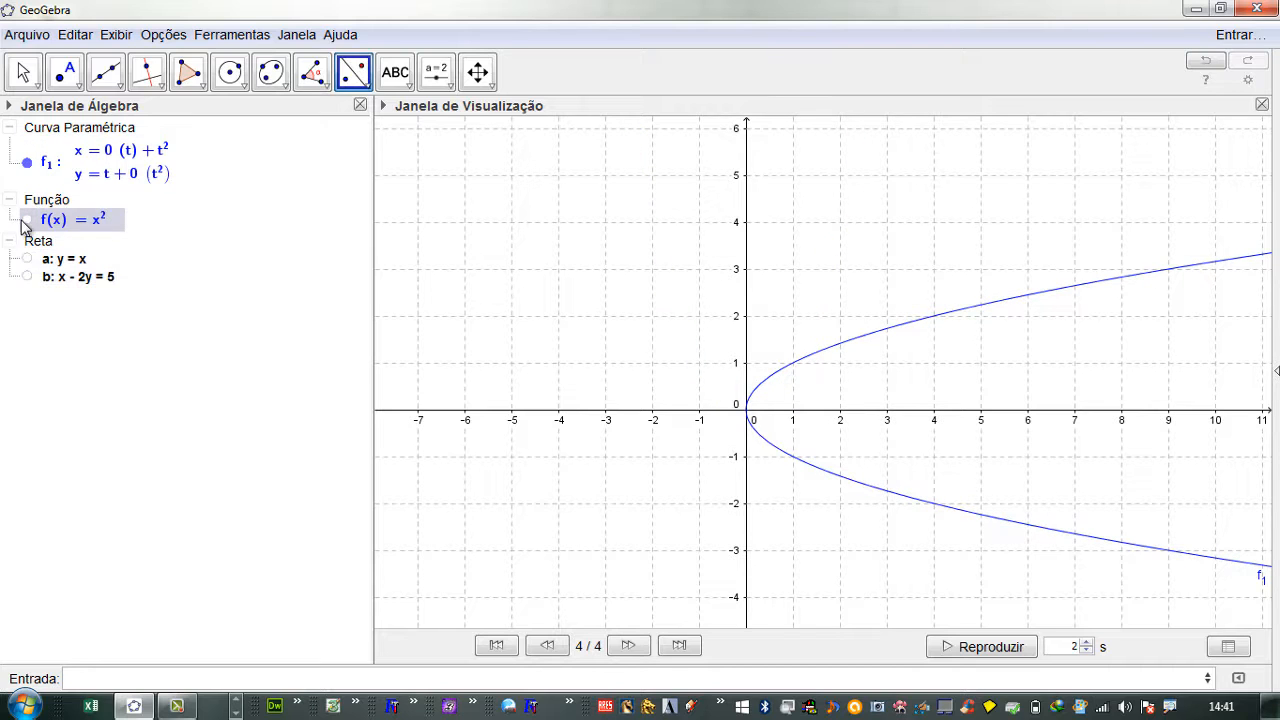
click(28, 220)
Redefine the function f as x^3-6x^2+11x-6.
double_click(99, 218)
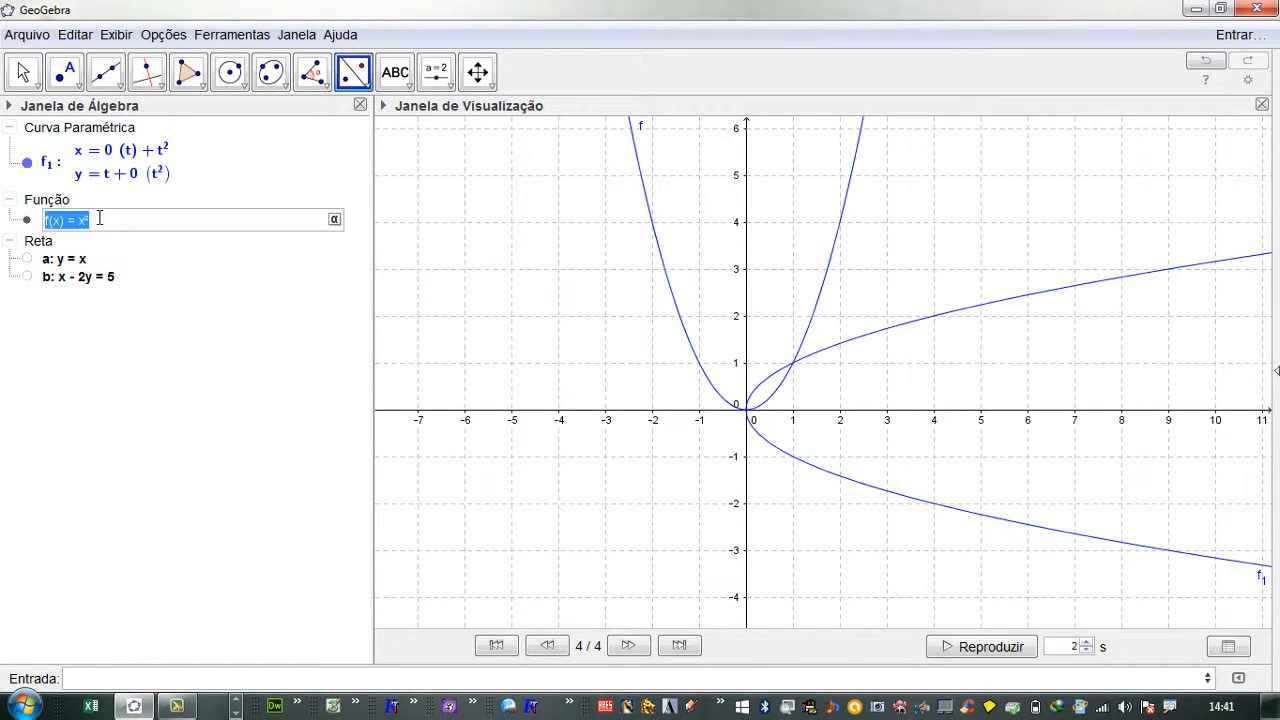
click(99, 221)
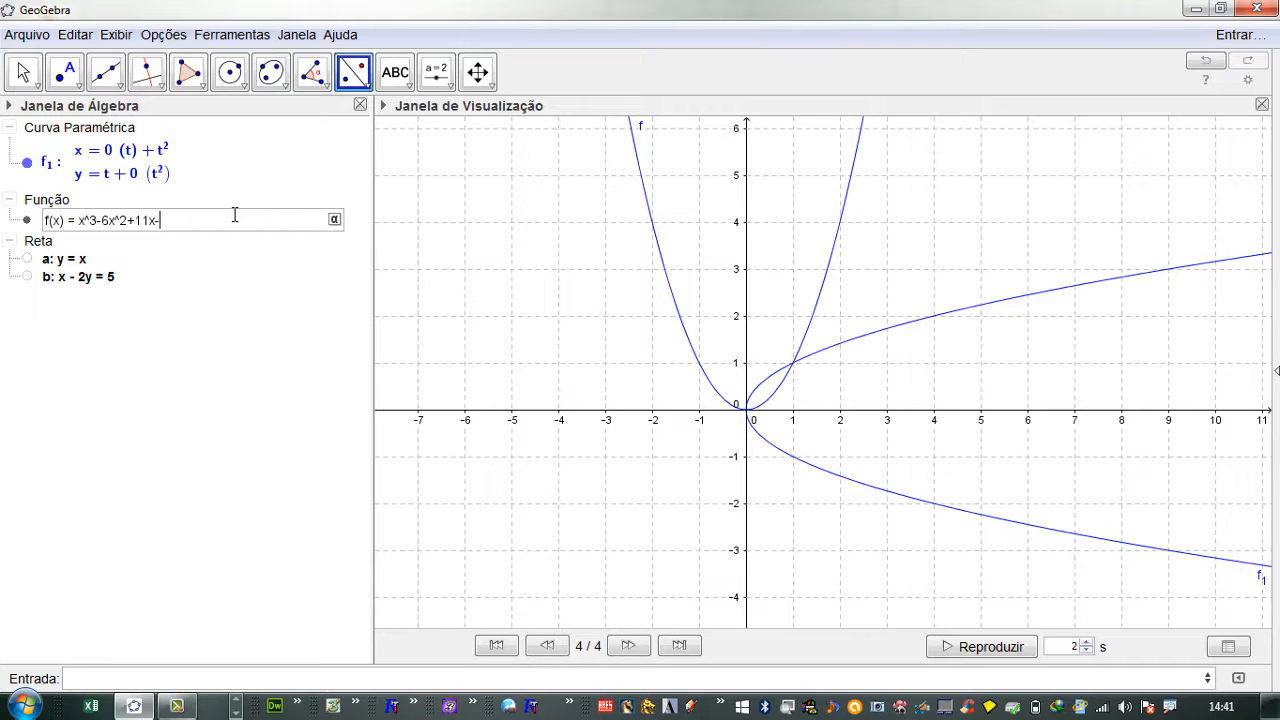
key(Return)
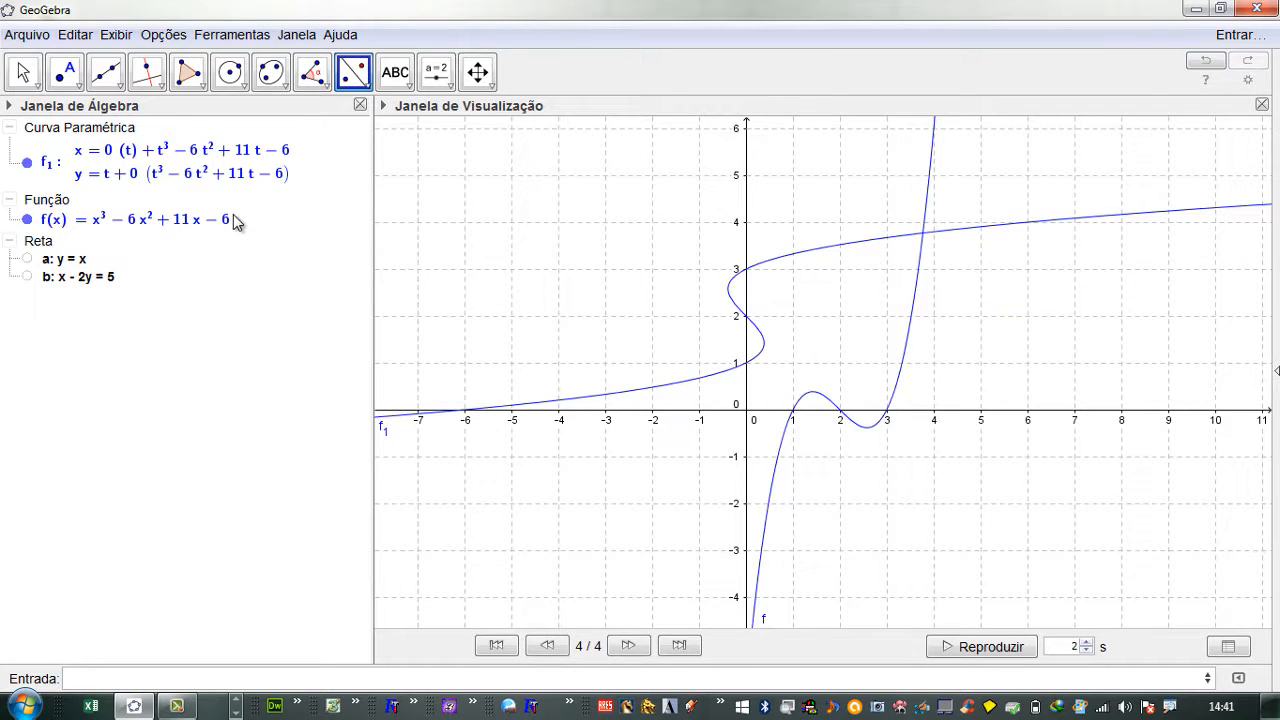
Toggle the cubic and its reflected curve to compare them, leaving only the reflected curve shown.
click(27, 162)
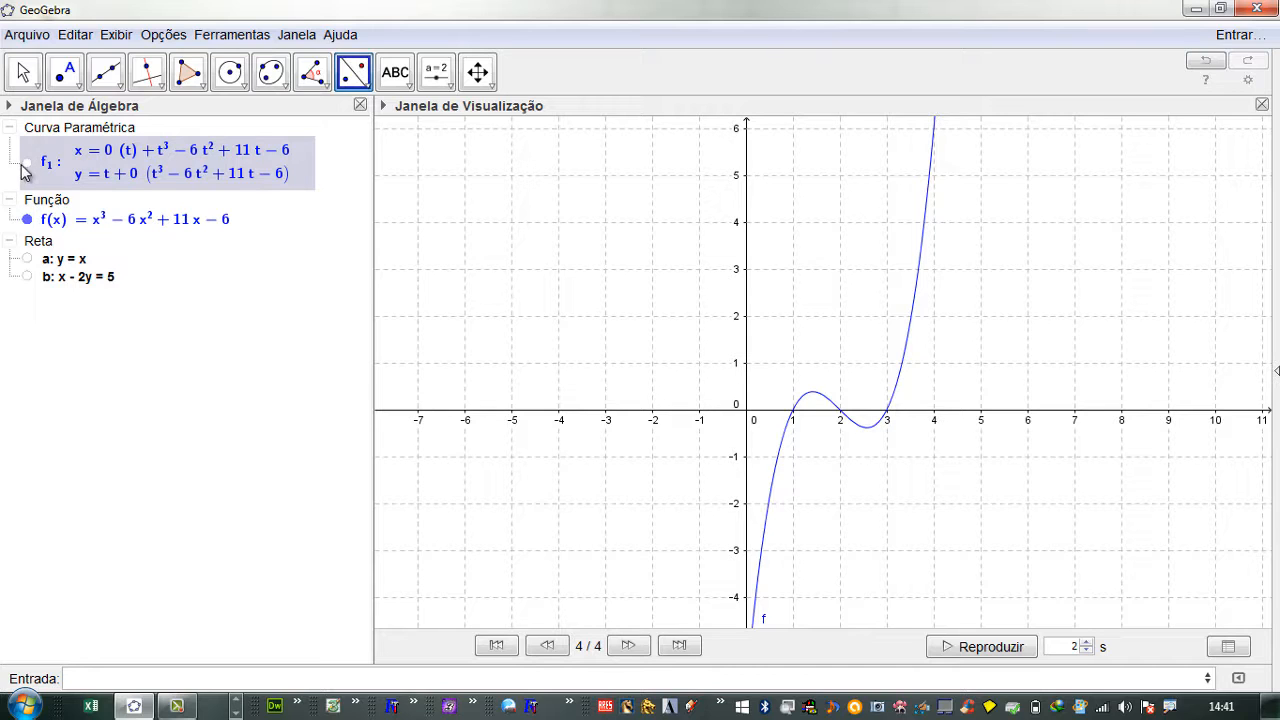
click(27, 162)
click(27, 218)
click(28, 219)
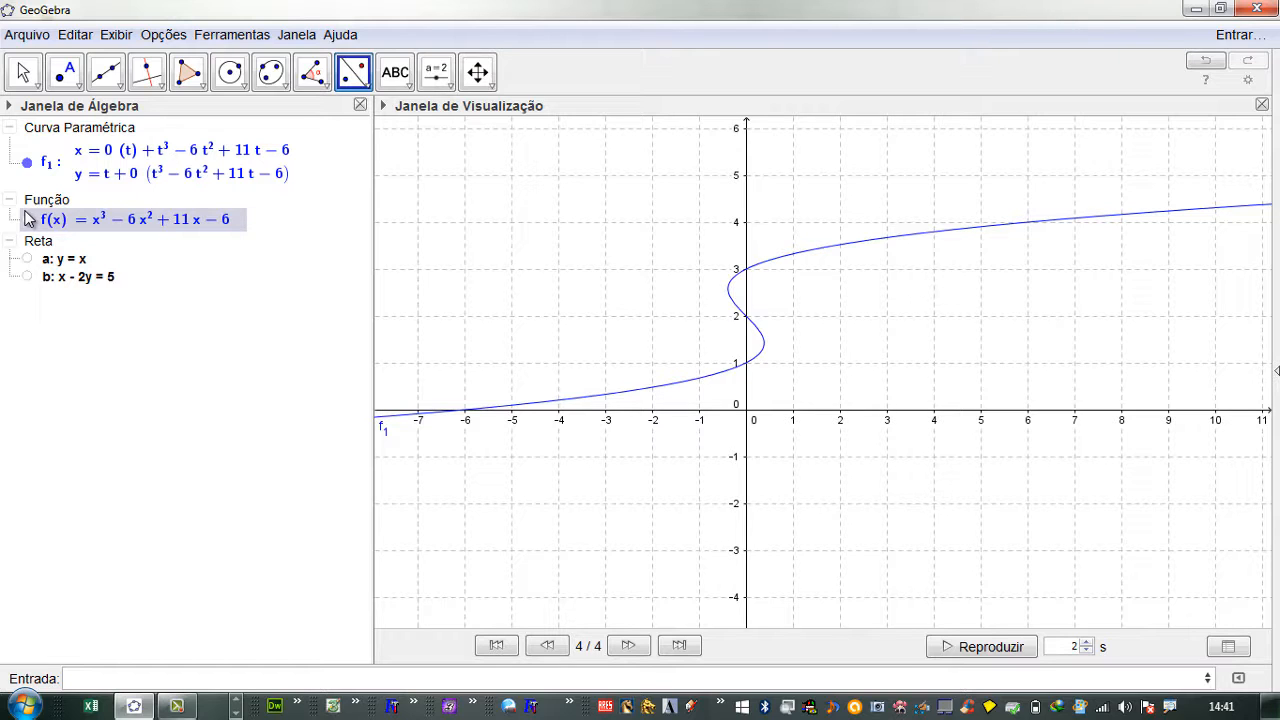
Redefine the function f as sen(x).
click(85, 220)
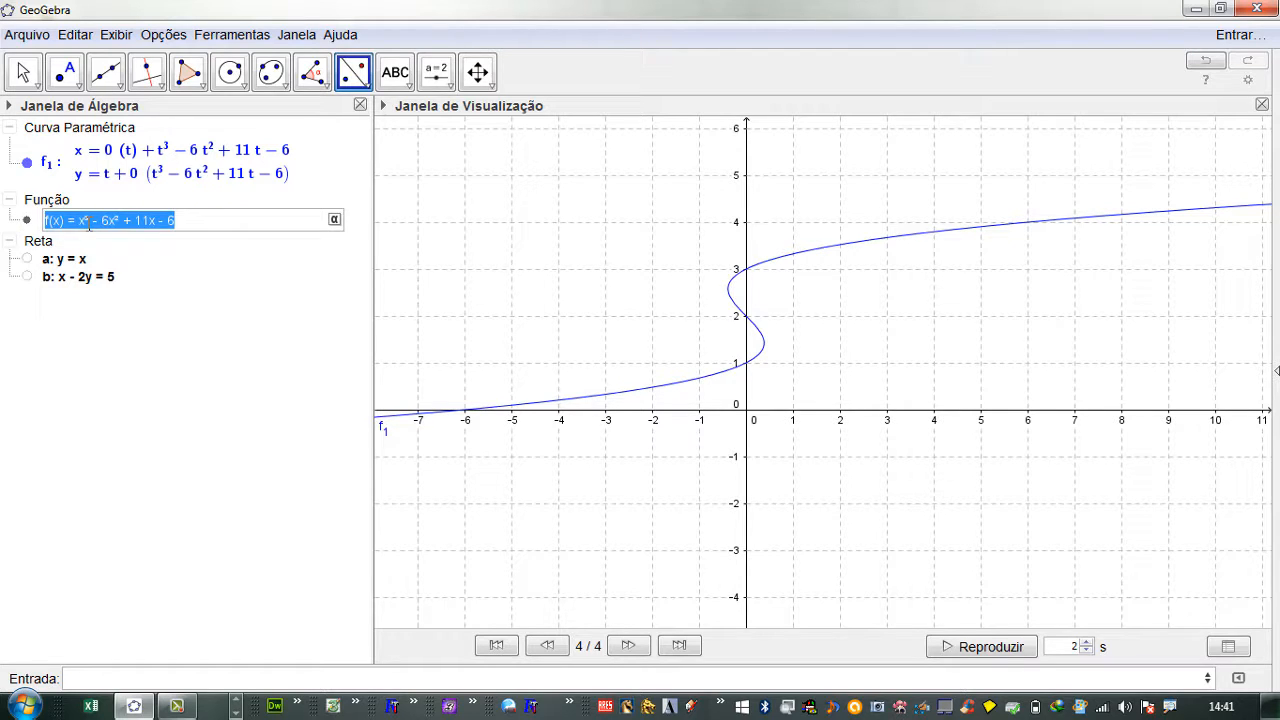
click(83, 221)
drag(83, 222, 389, 248)
text(sen(x)
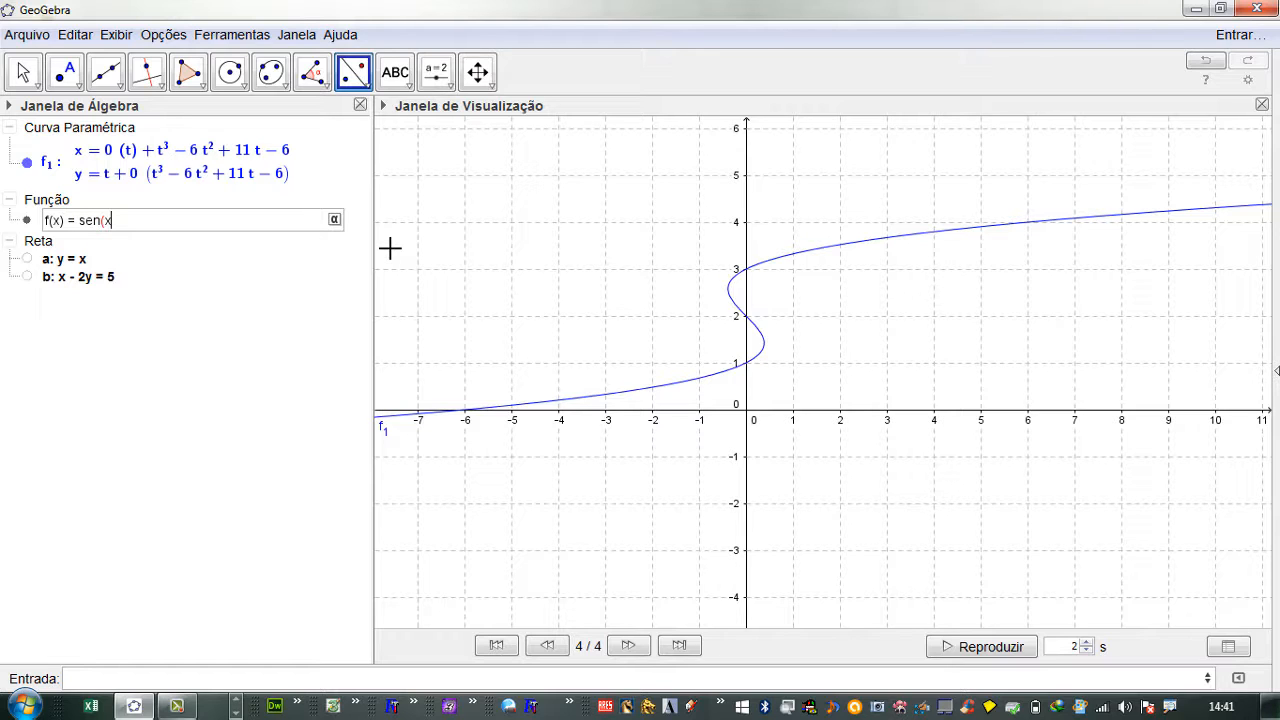
text())
key(Return)
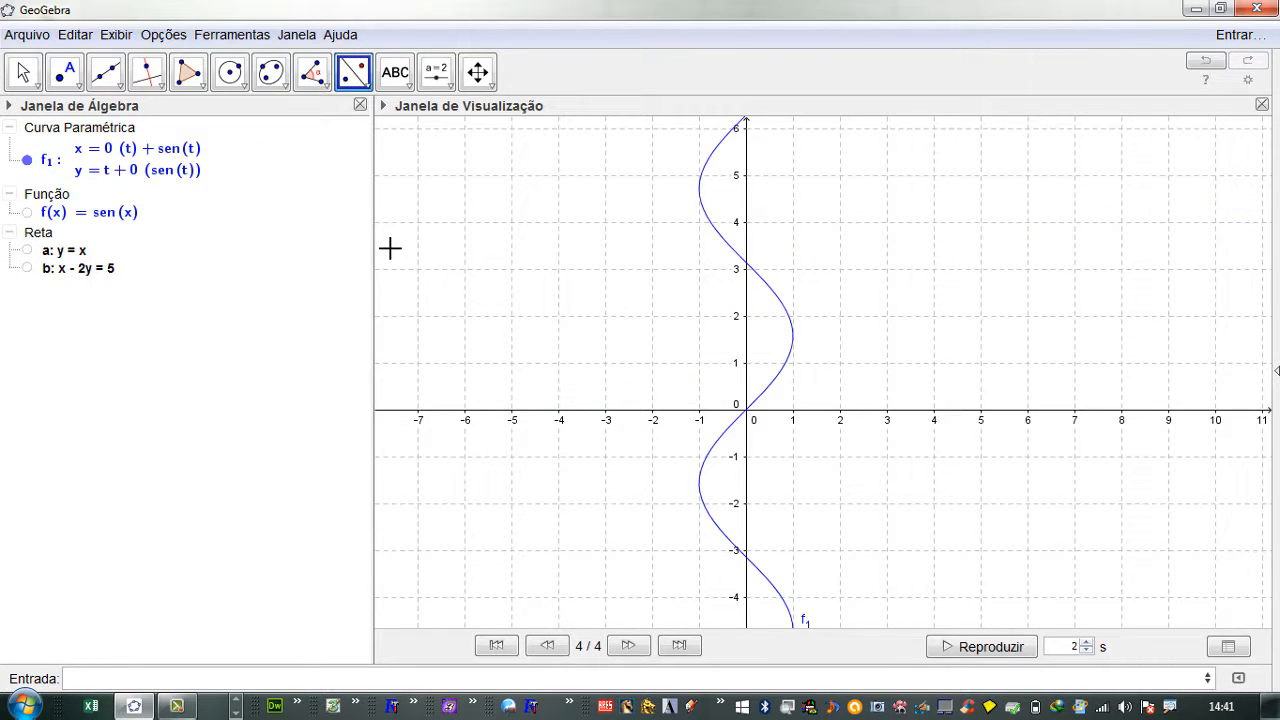
Toggle the sine function and its reflected curve to compare them, leaving only the reflected curve shown.
click(28, 211)
click(28, 161)
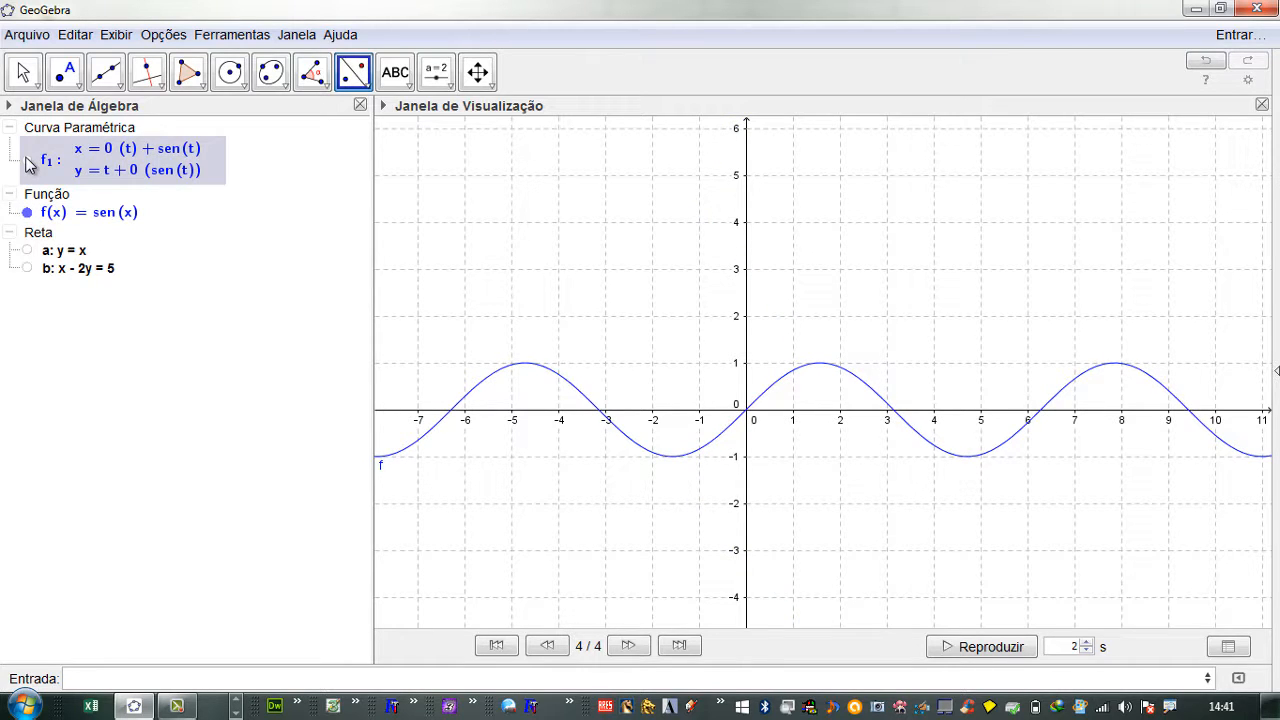
click(27, 160)
click(27, 212)
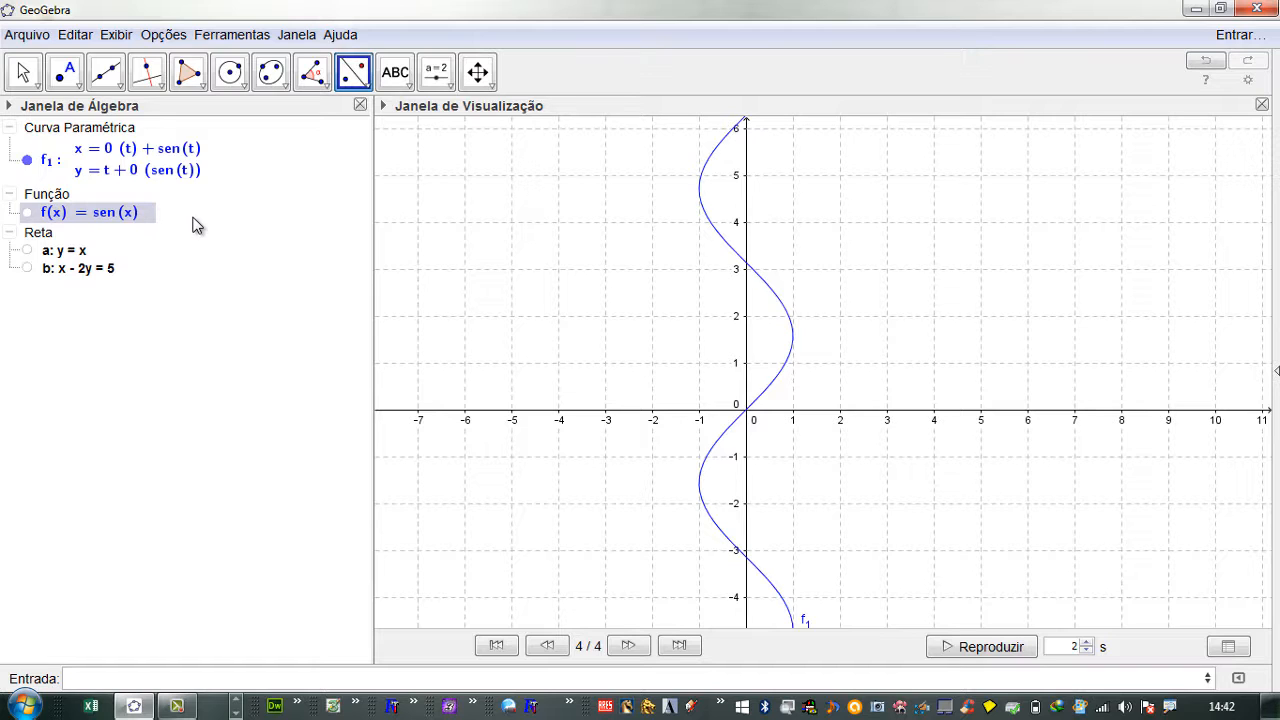
Delete the reflected parametric curve f₁.
right_click(104, 172)
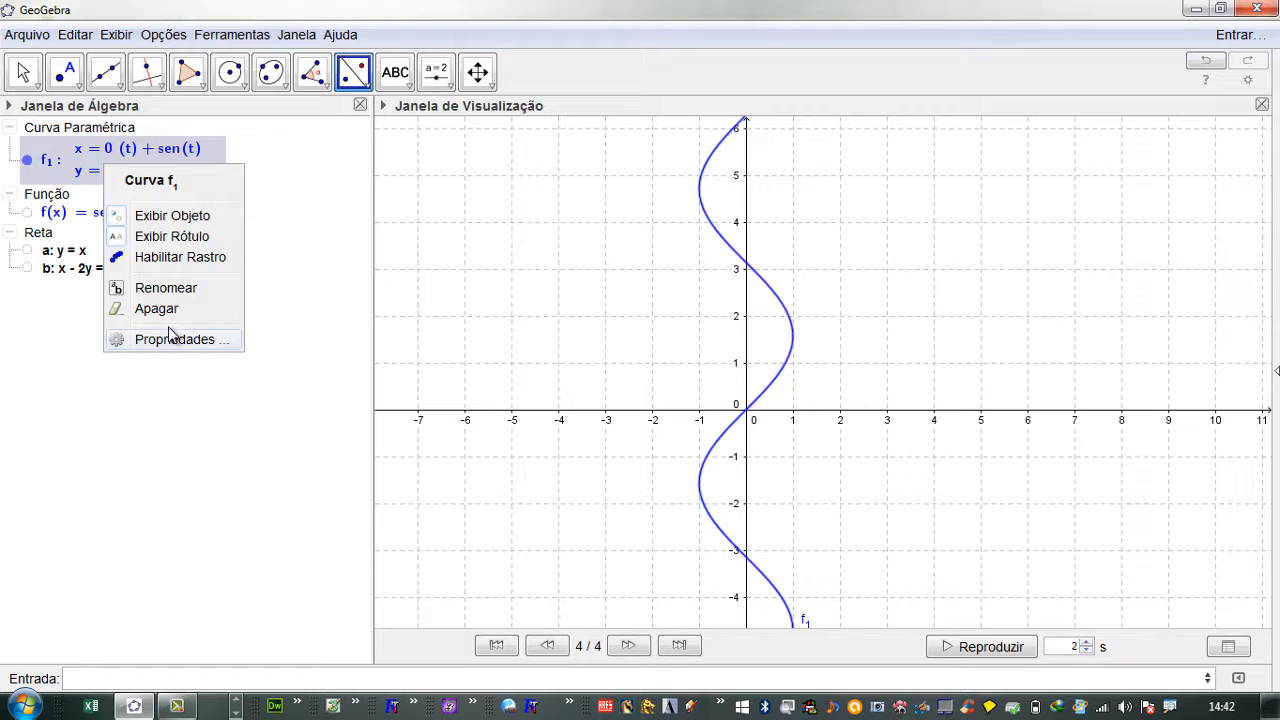
click(182, 17)
click(355, 75)
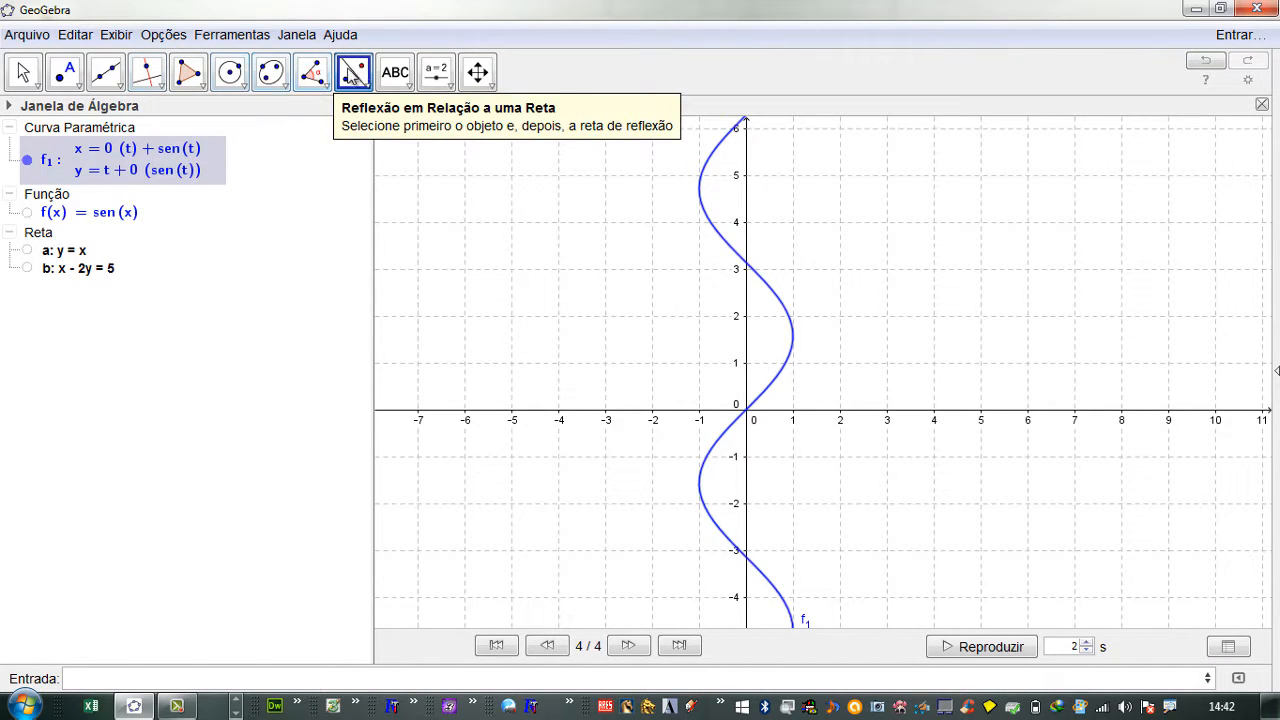
right_click(133, 172)
click(189, 317)
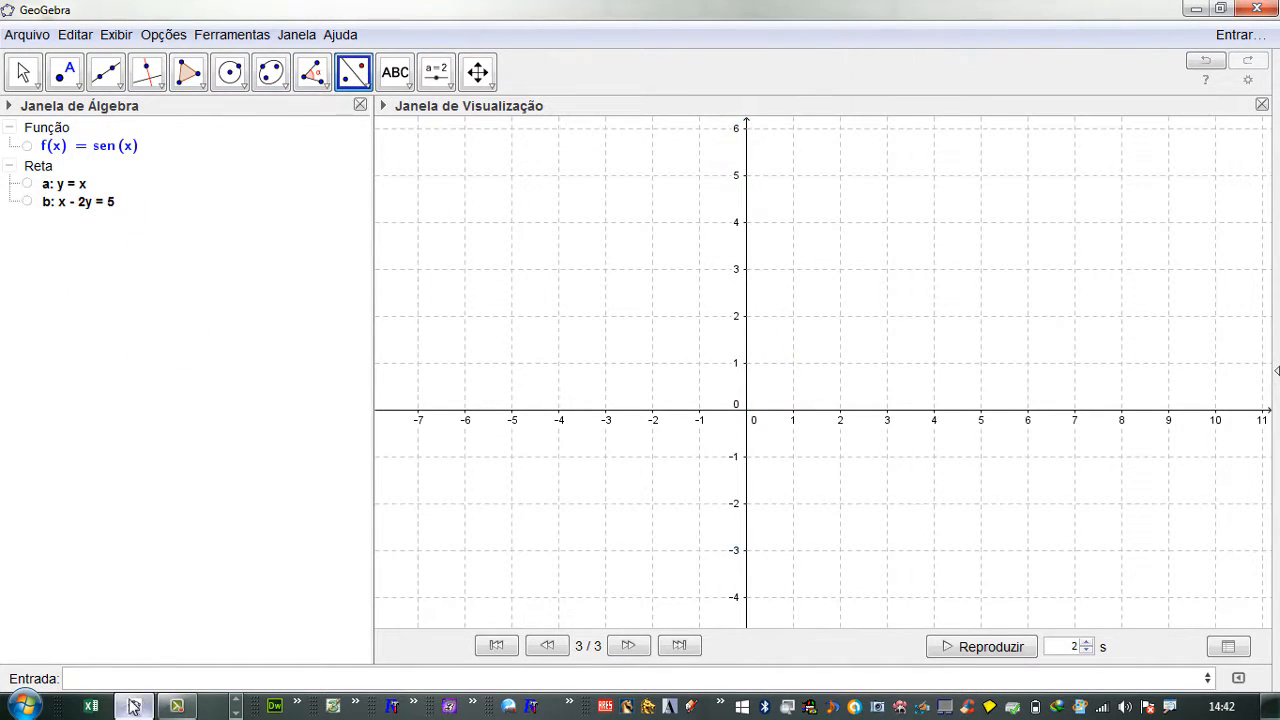
Reflect f about the line y = x with the command Reflexão[f,a], deleting the line x - 2y = 5 before giving the second argument.
click(129, 677)
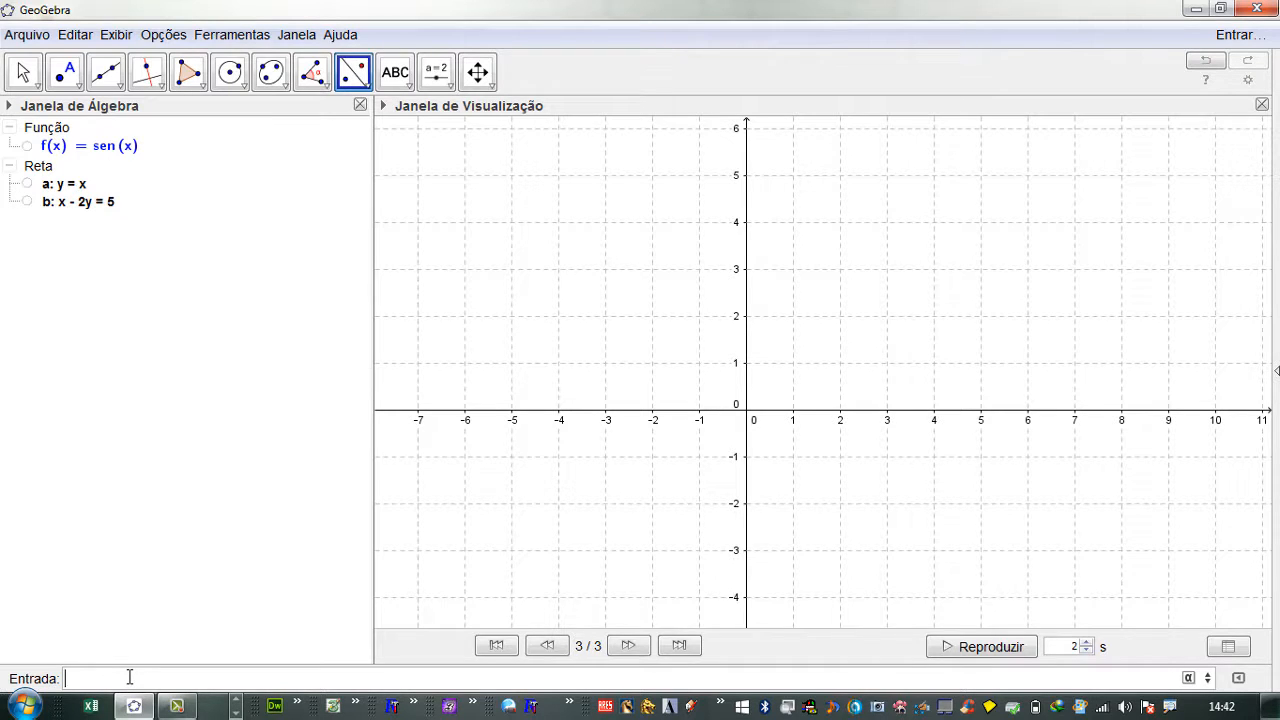
text(FRe)
key(BackSpace)
key(BackSpace)
text(eflex)
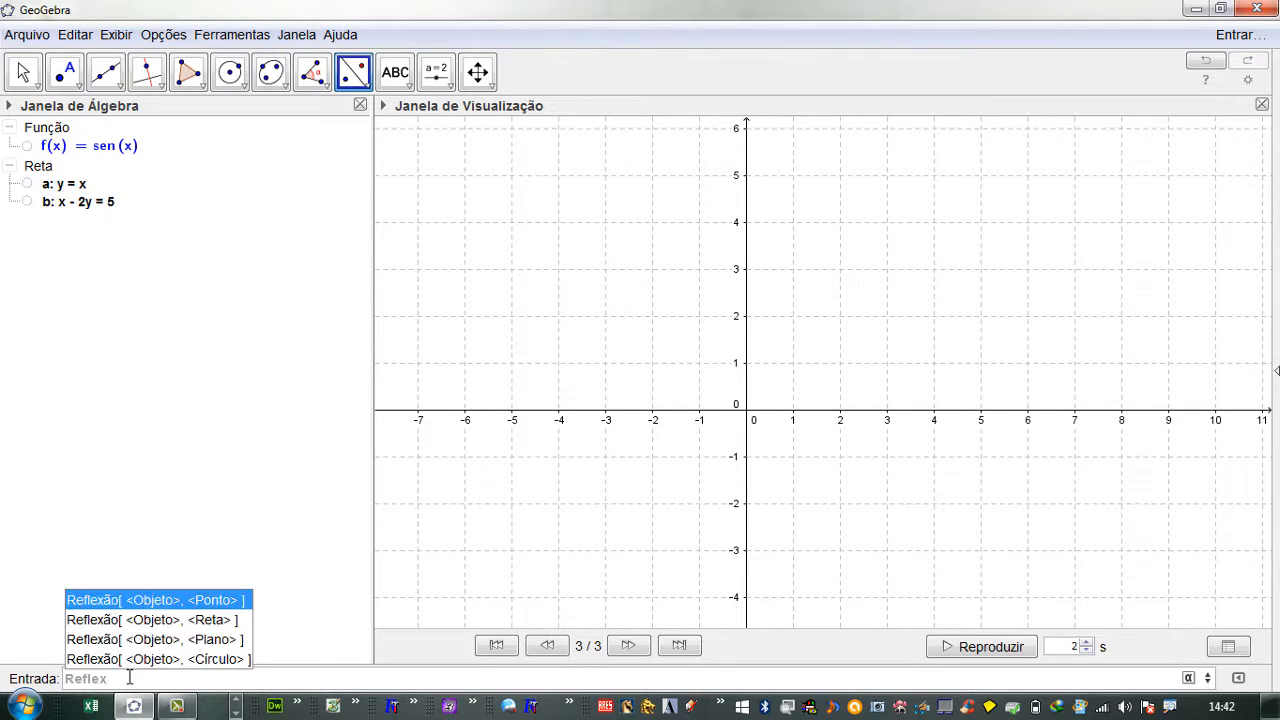
text(ão[f)
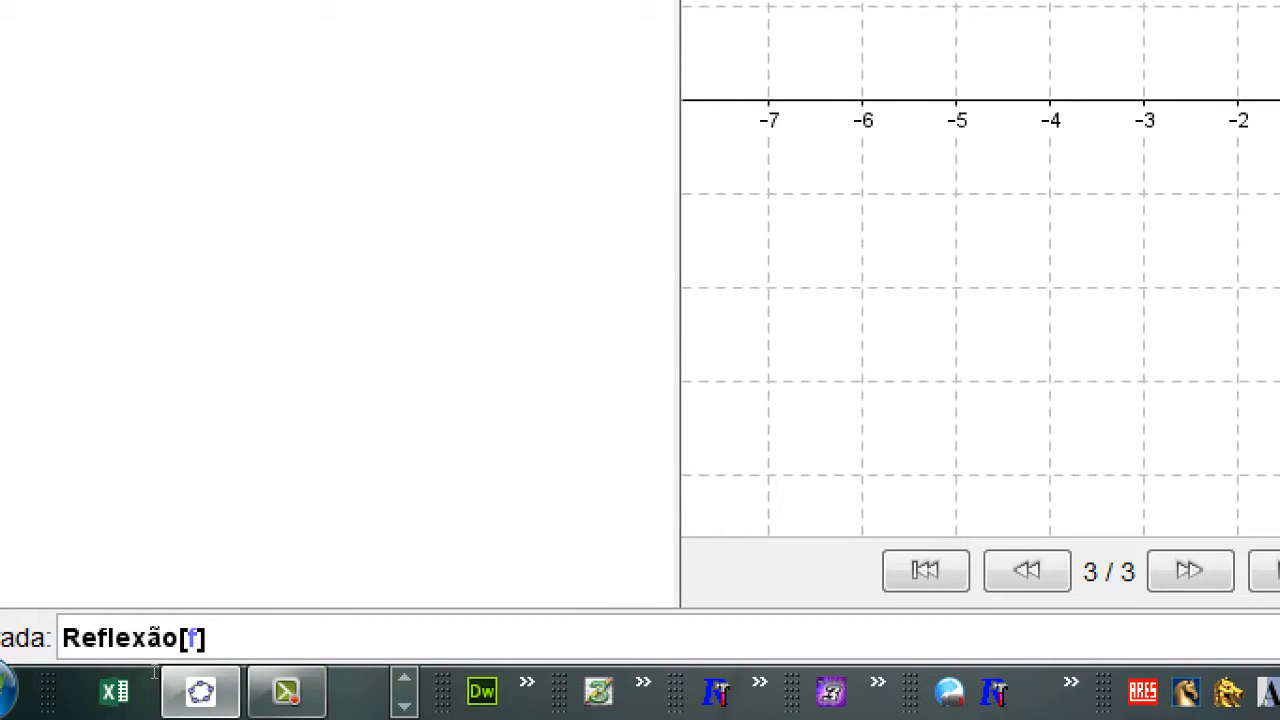
text(,)
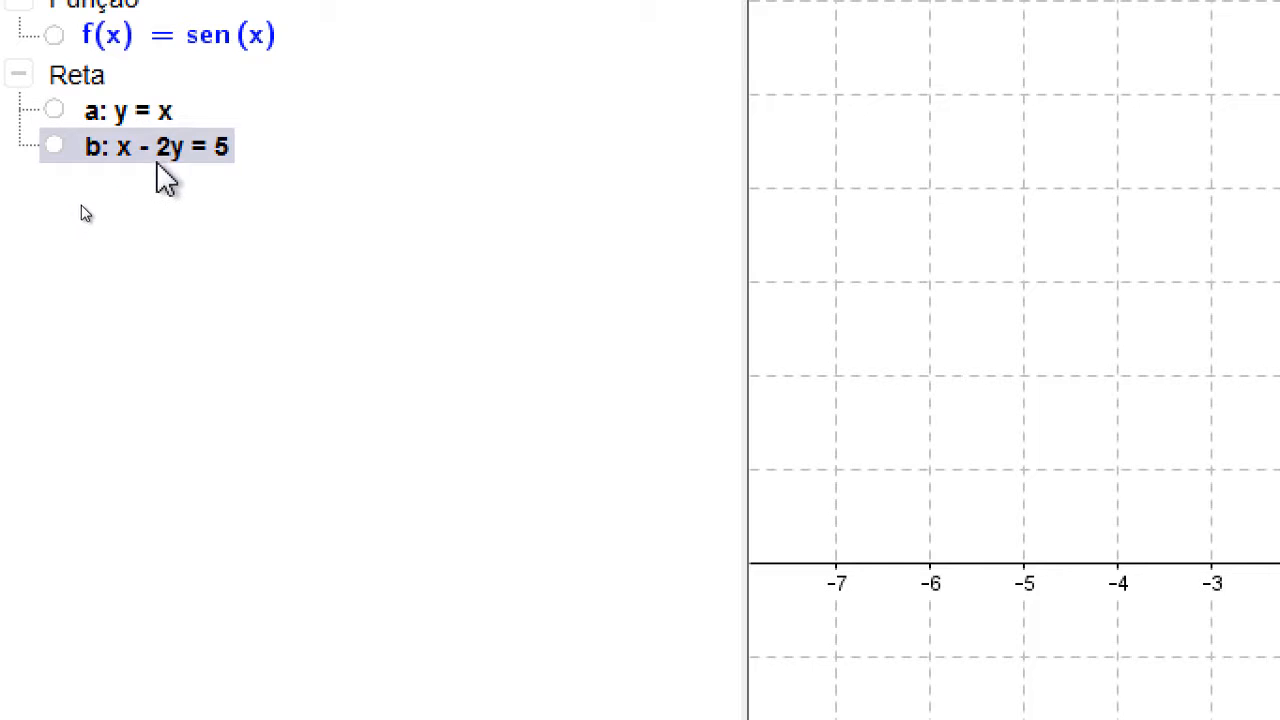
right_click(161, 157)
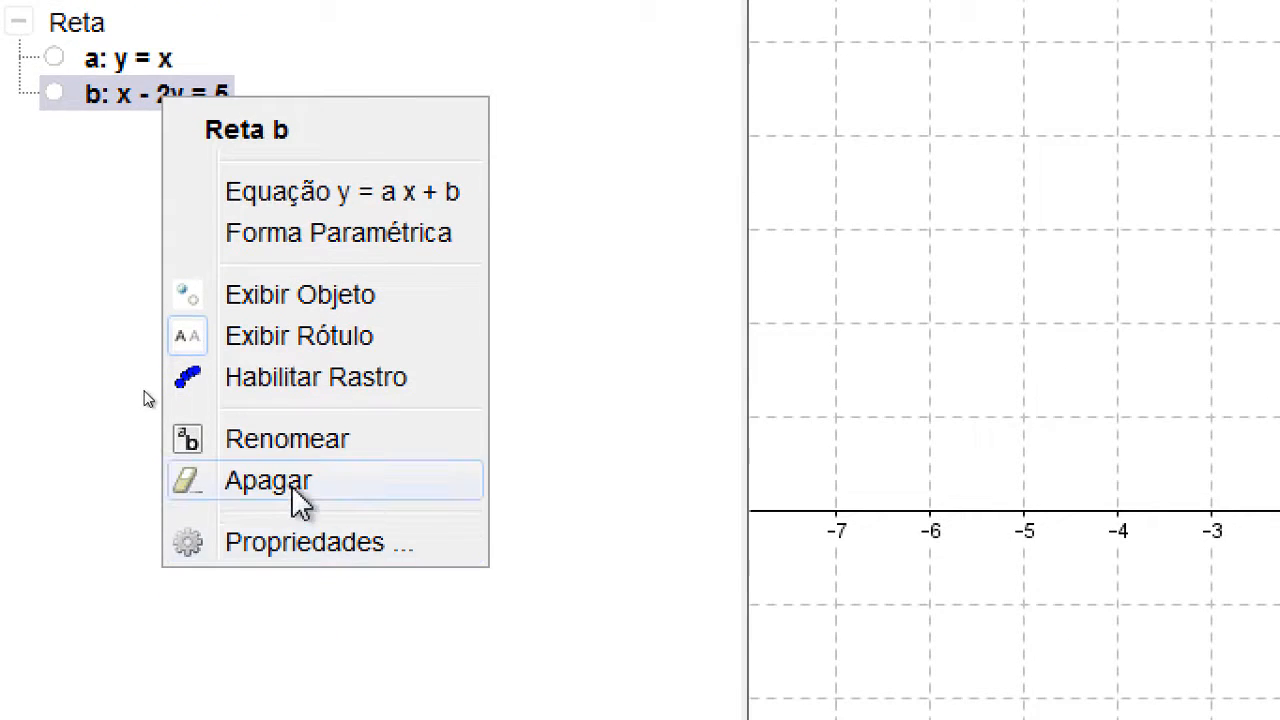
click(294, 526)
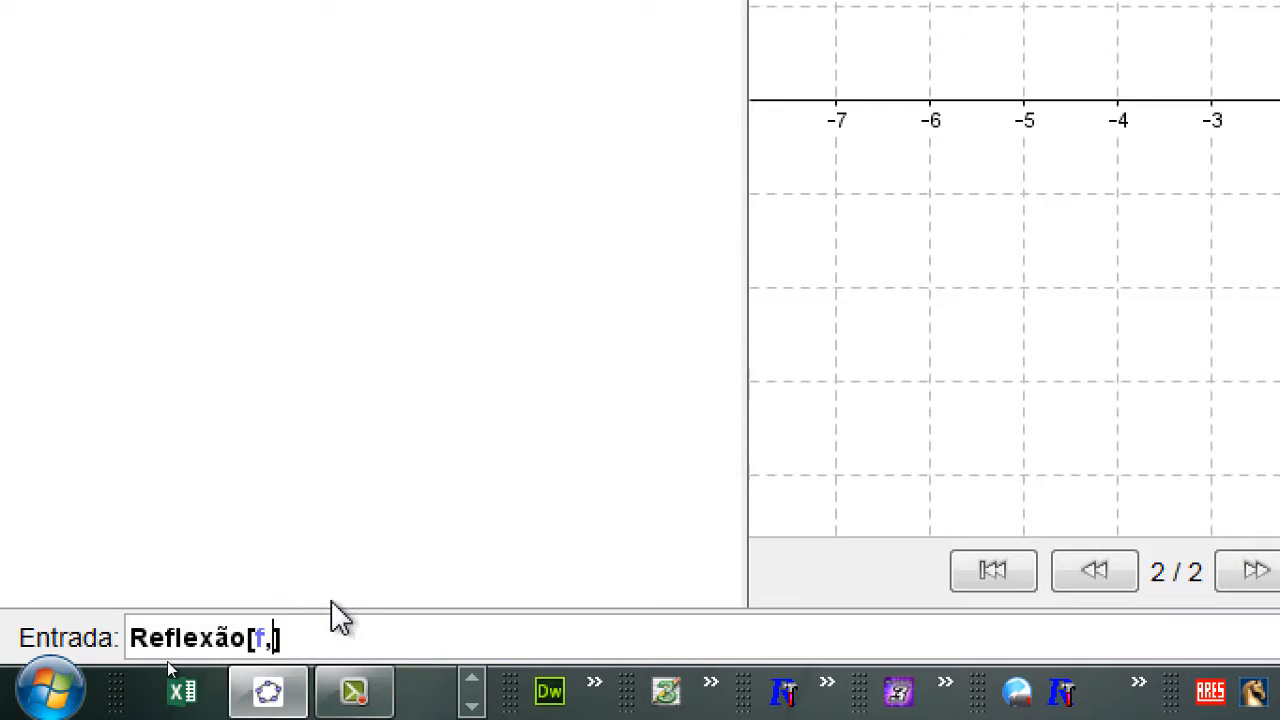
text(a)
click(323, 633)
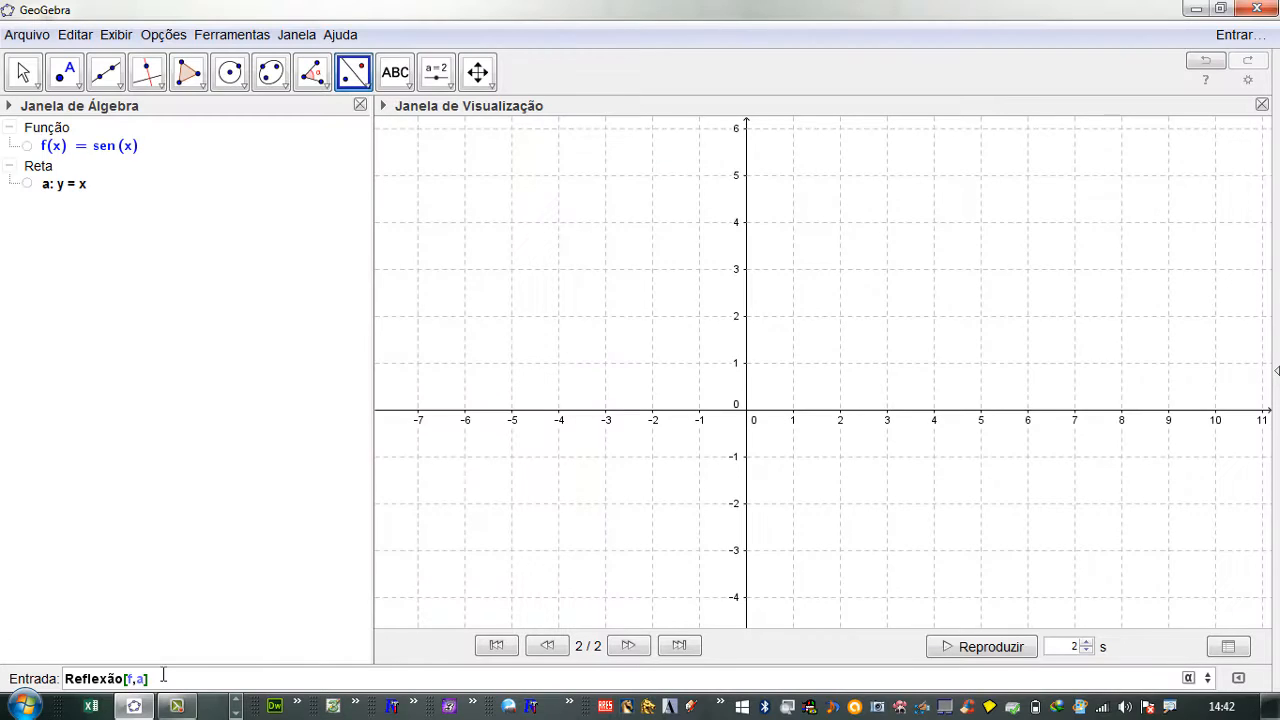
key(Return)
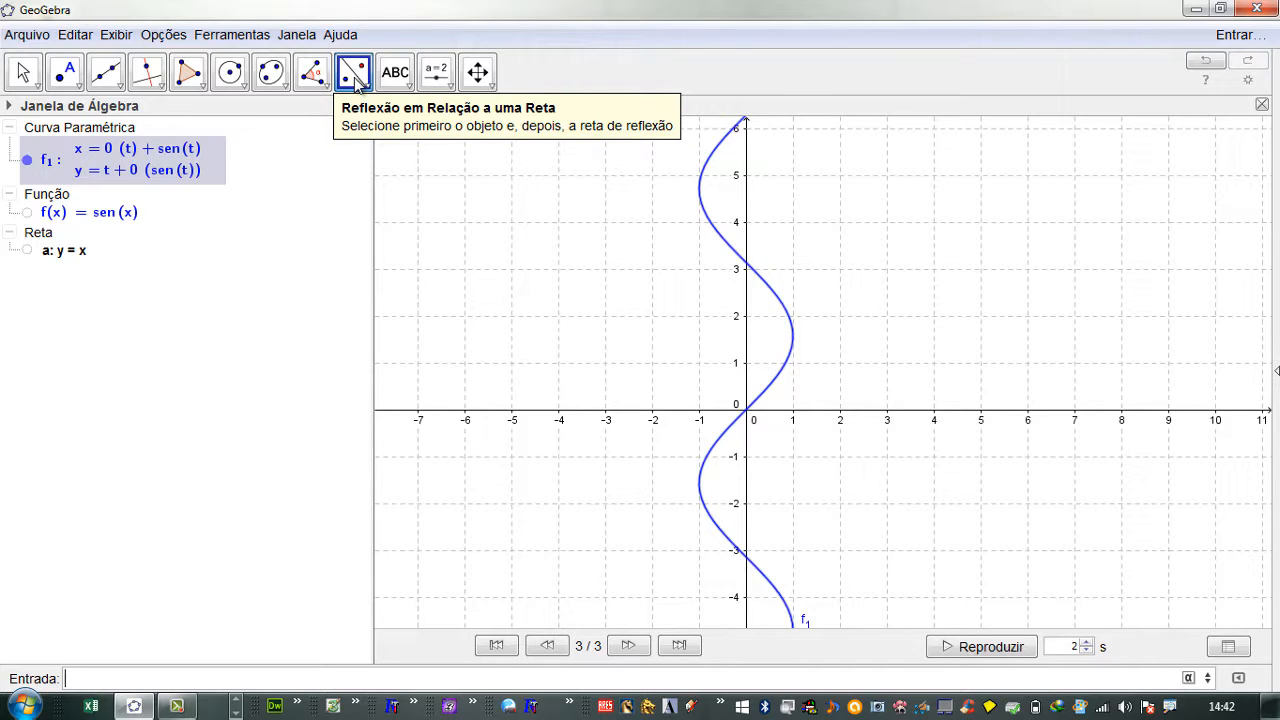
Show the sine function f and toggle its reflected curve to compare them, leaving both shown.
click(28, 213)
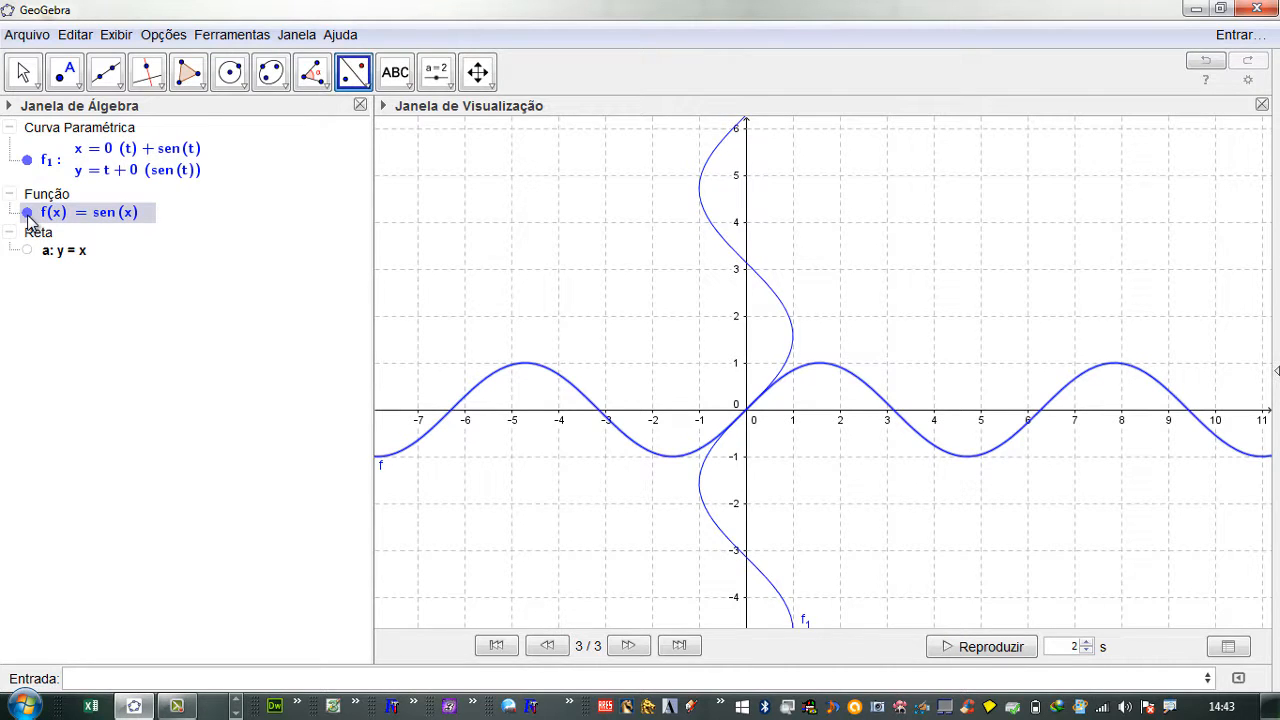
click(30, 158)
click(30, 158)
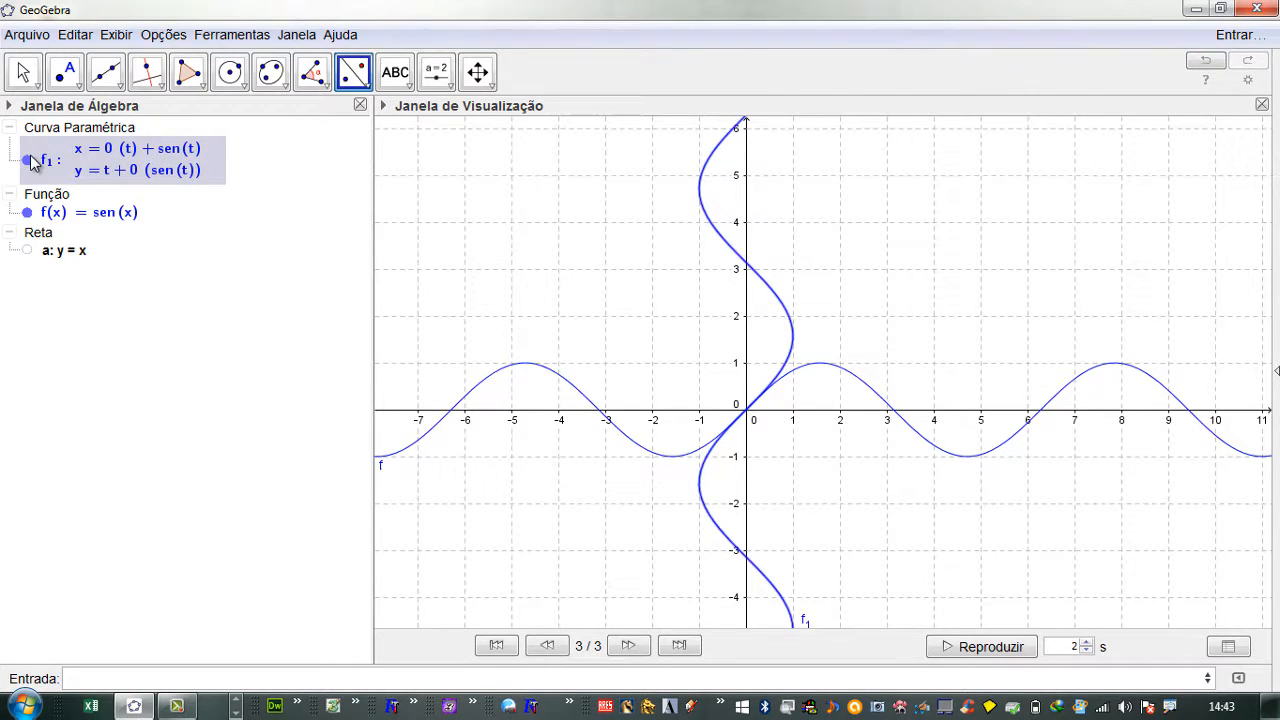